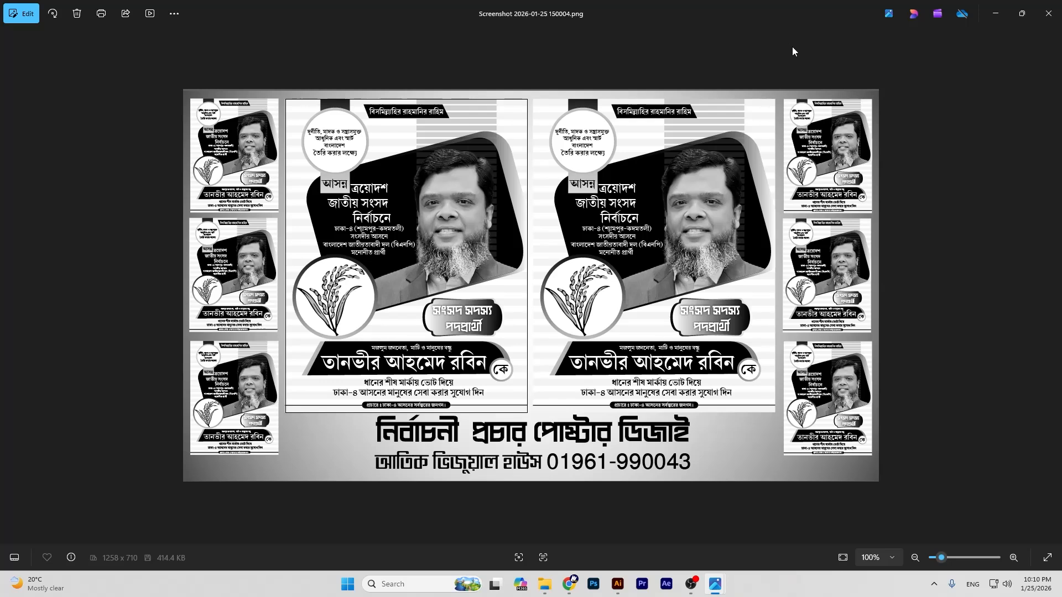
Step: Minimize the reference poster viewer and file browser, then bring up Illustrator's welcome screen
click(999, 12)
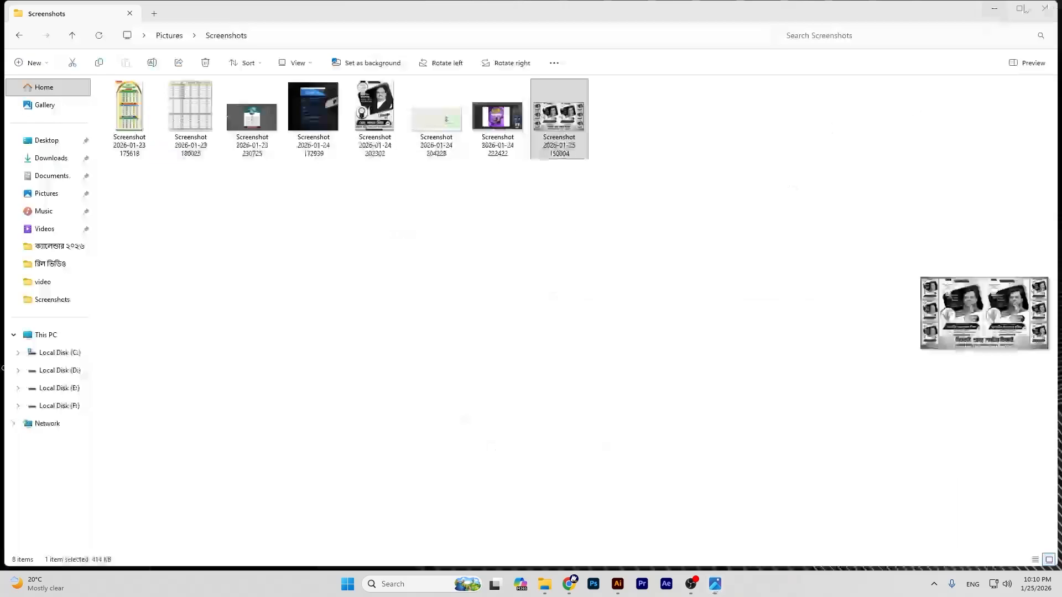
click(992, 12)
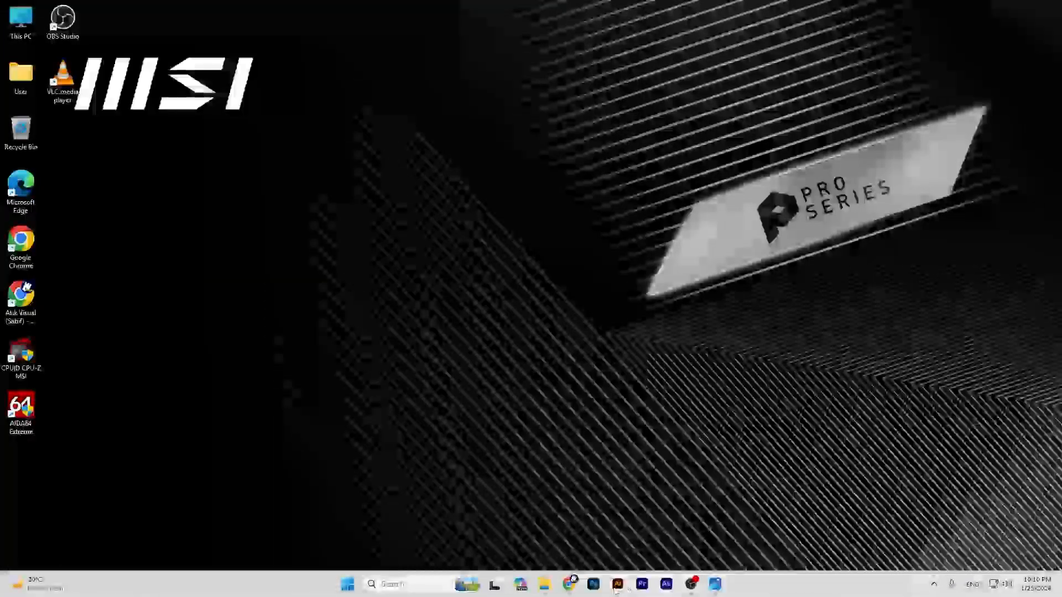
click(617, 584)
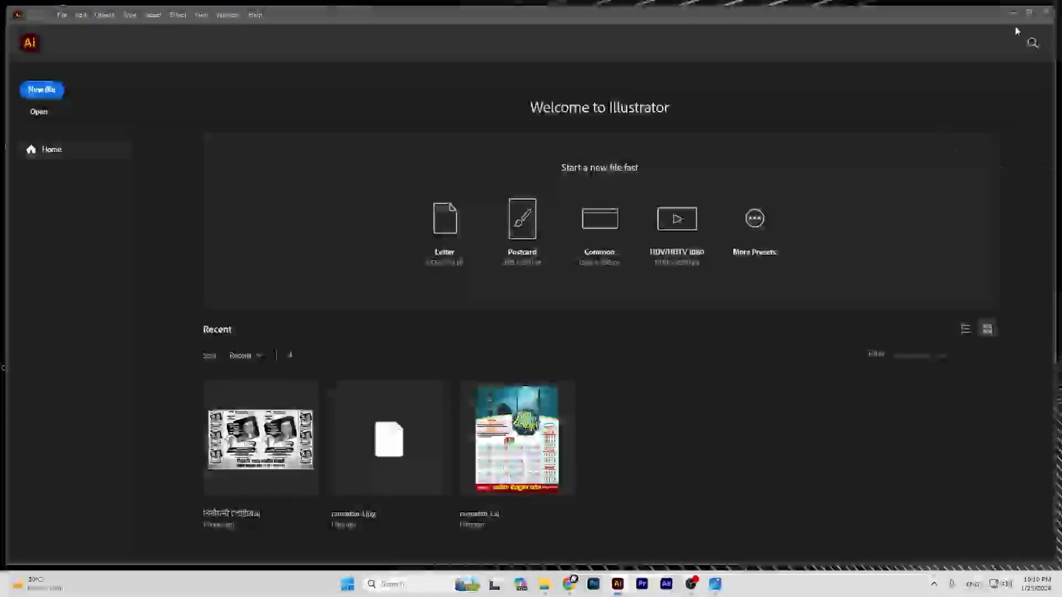
Step: Maximize Illustrator, start a new document and set its units to inches
click(1029, 14)
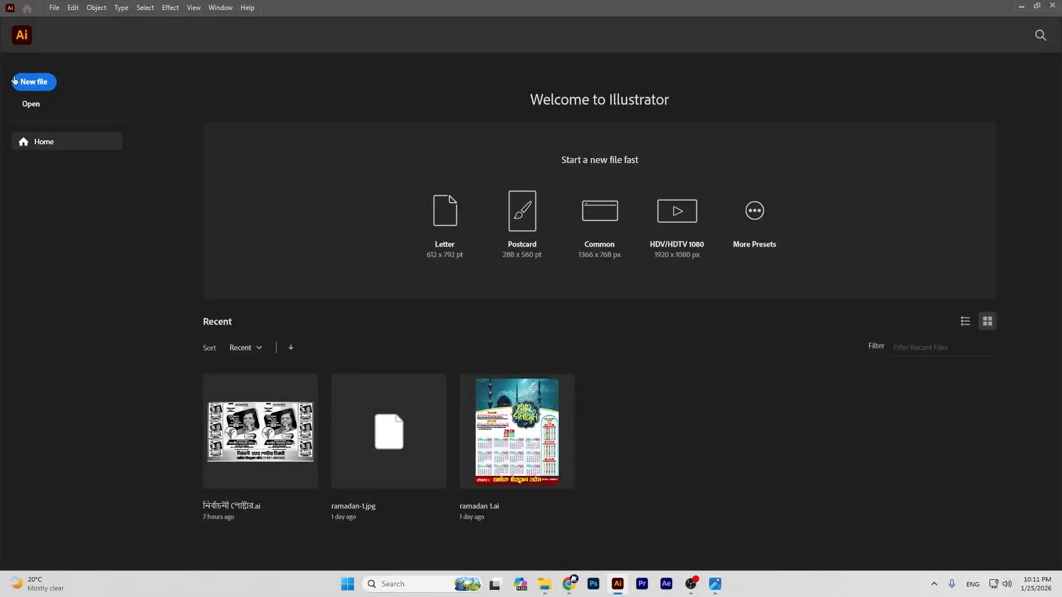
click(26, 83)
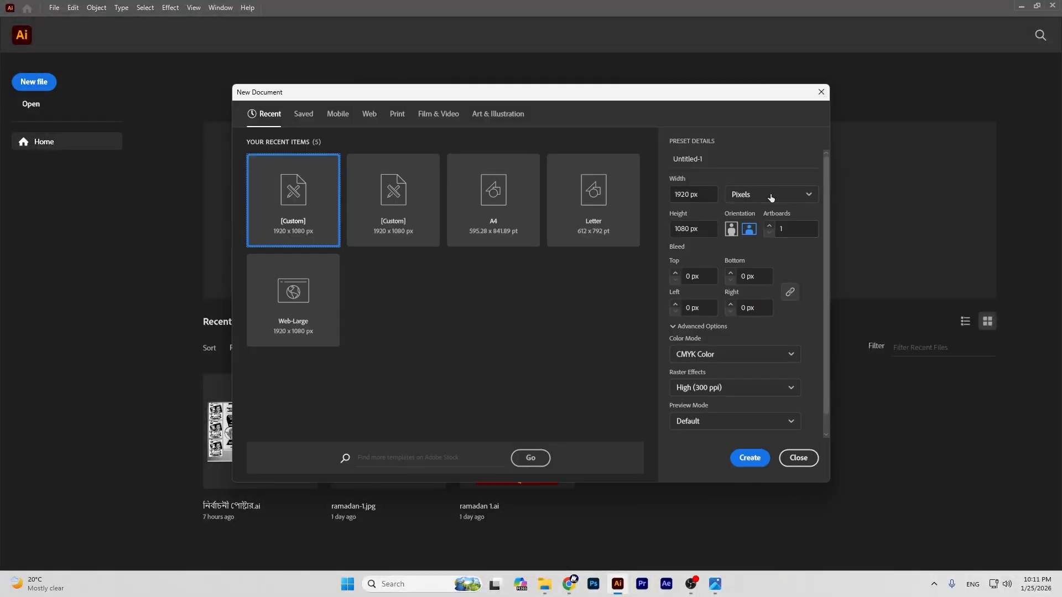
click(769, 194)
click(742, 269)
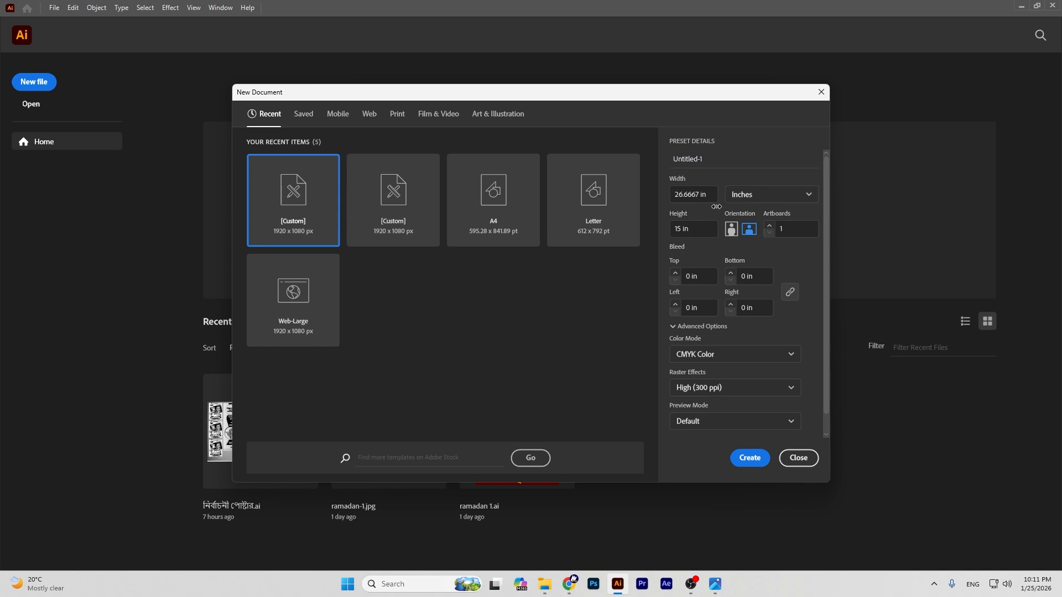
drag(711, 192, 466, 195)
key(BackSpace)
text(4)
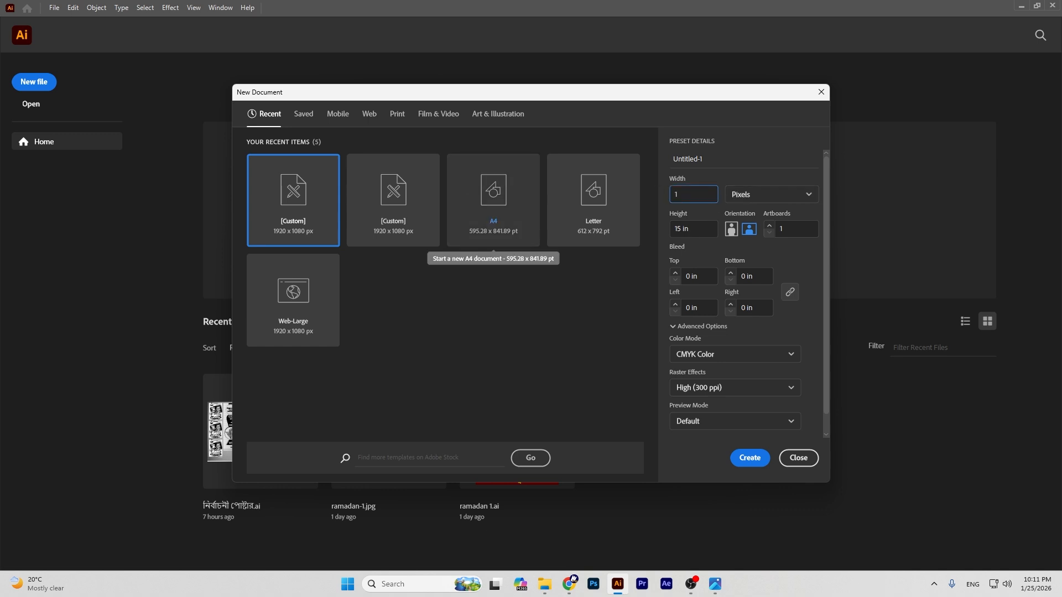
click(770, 195)
click(742, 269)
Step: Make the document 17 × 22 in, portrait, RGB colour, and create it
drag(707, 194, 509, 197)
text(17)
key(Tab)
key(BackSpace)
text(22)
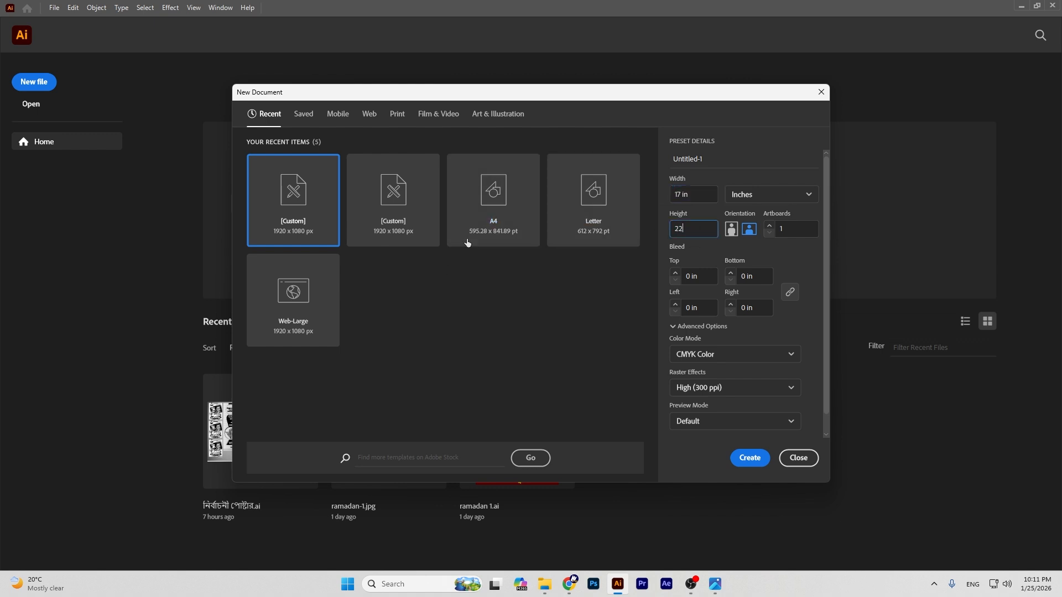
click(732, 230)
click(683, 357)
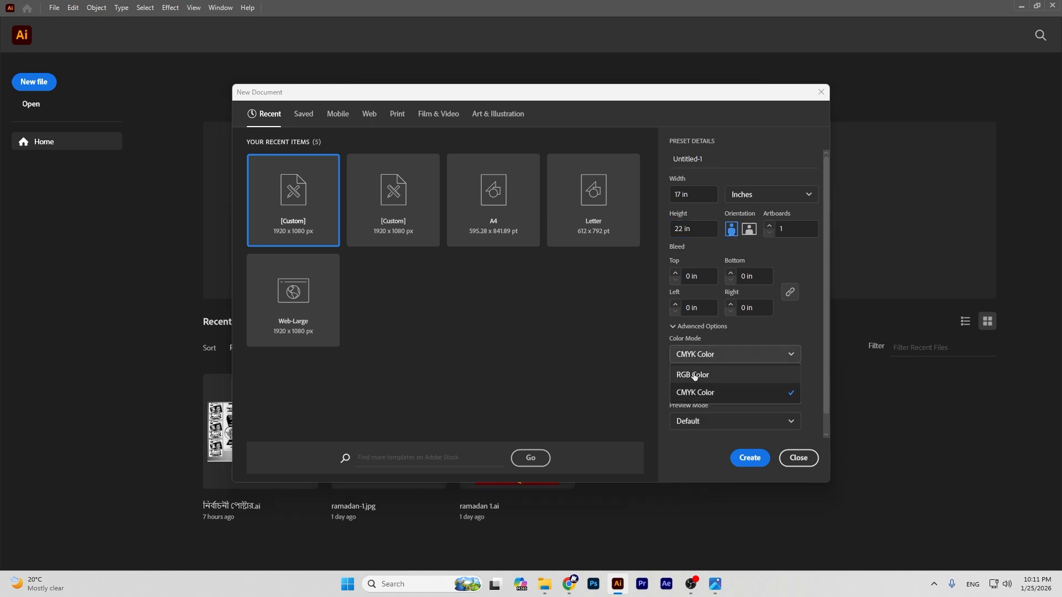
click(688, 372)
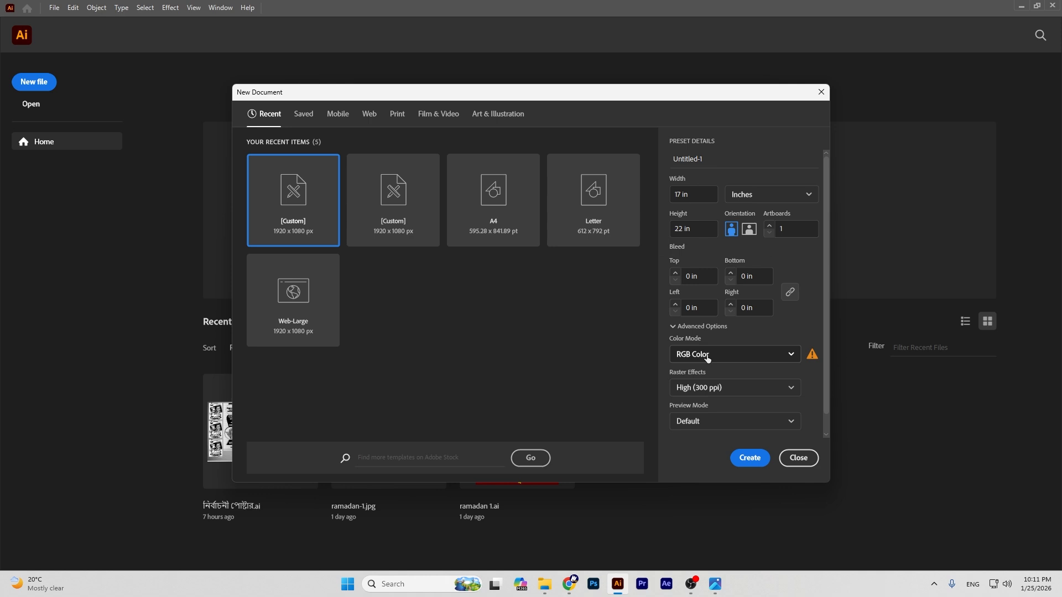
click(752, 461)
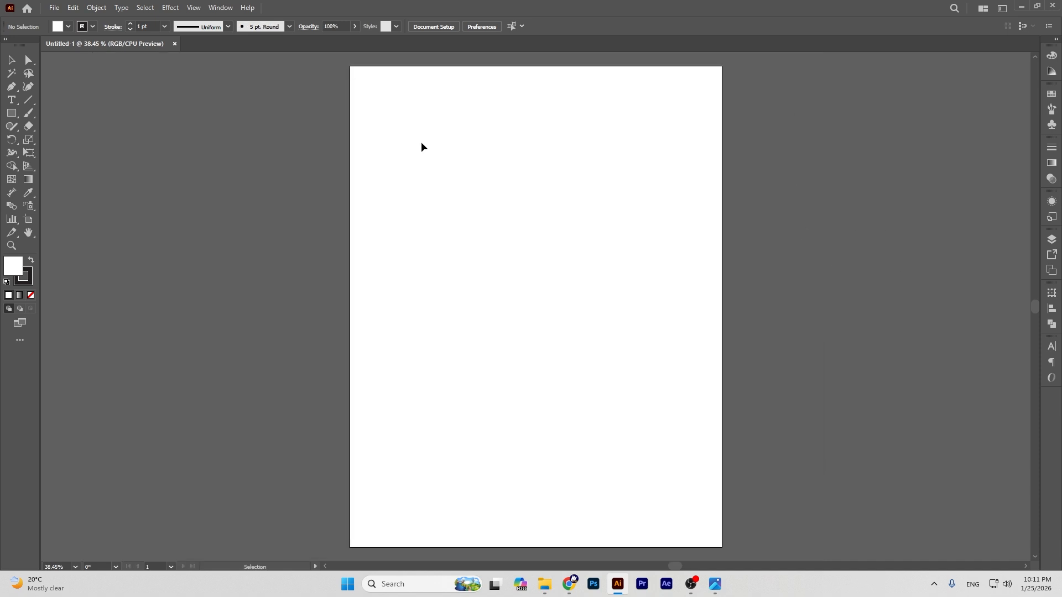
Step: Nudge the view slightly and set the stroke to none, keeping the fill active
click(29, 232)
mouse_move(539, 232)
mouse_down()
mouse_move(576, 216)
mouse_move(551, 224)
mouse_up()
click(8, 56)
click(26, 283)
click(31, 294)
click(18, 262)
Step: Draw a 17 × 22 in rectangle from the artboard's top-left corner
click(11, 113)
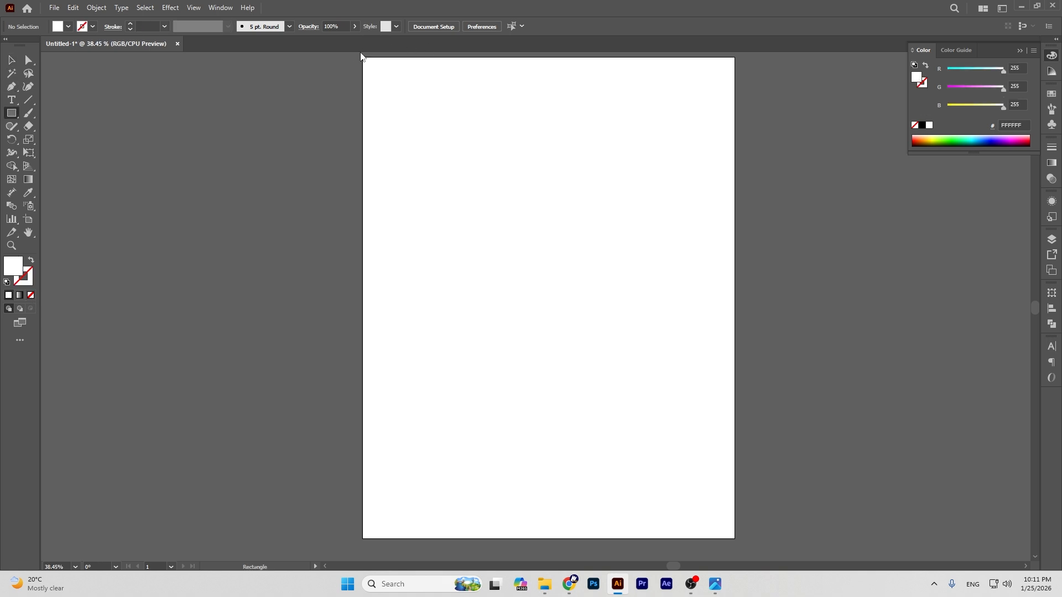
click(363, 58)
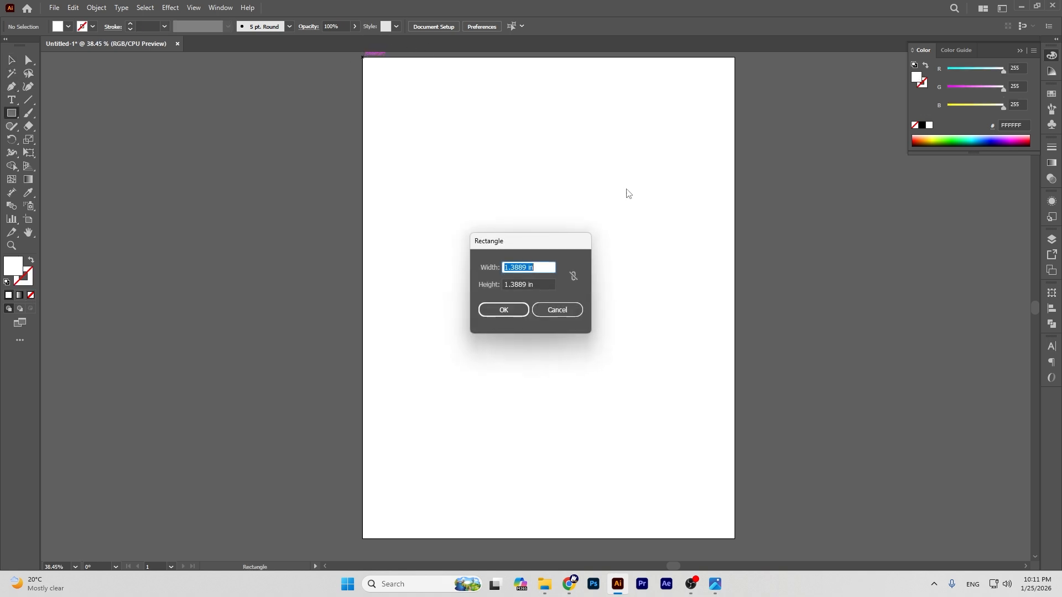
key(BackSpace)
text(17)
key(Tab)
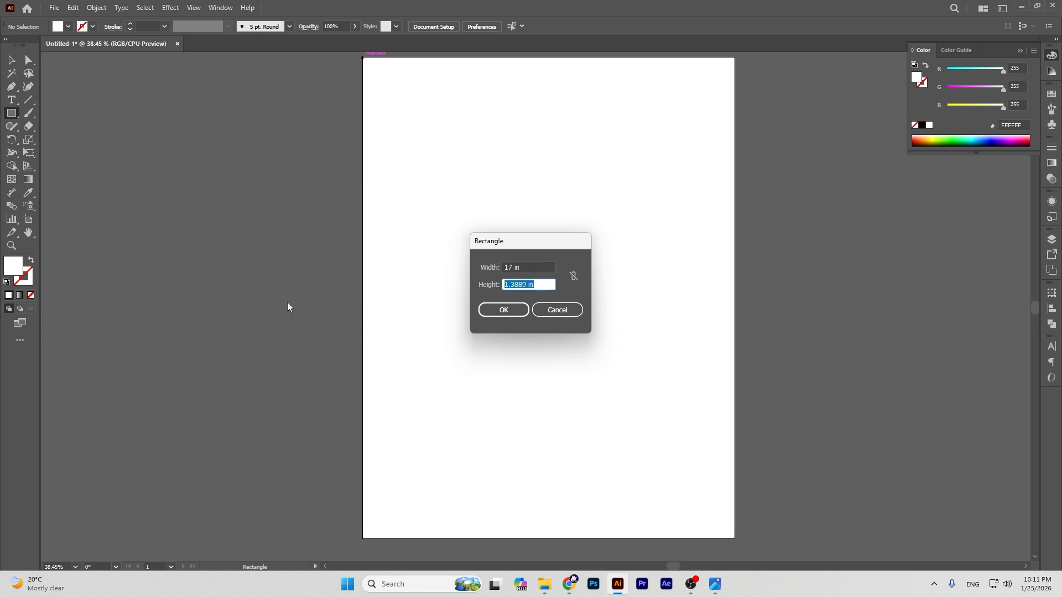
text(22)
click(501, 311)
click(13, 60)
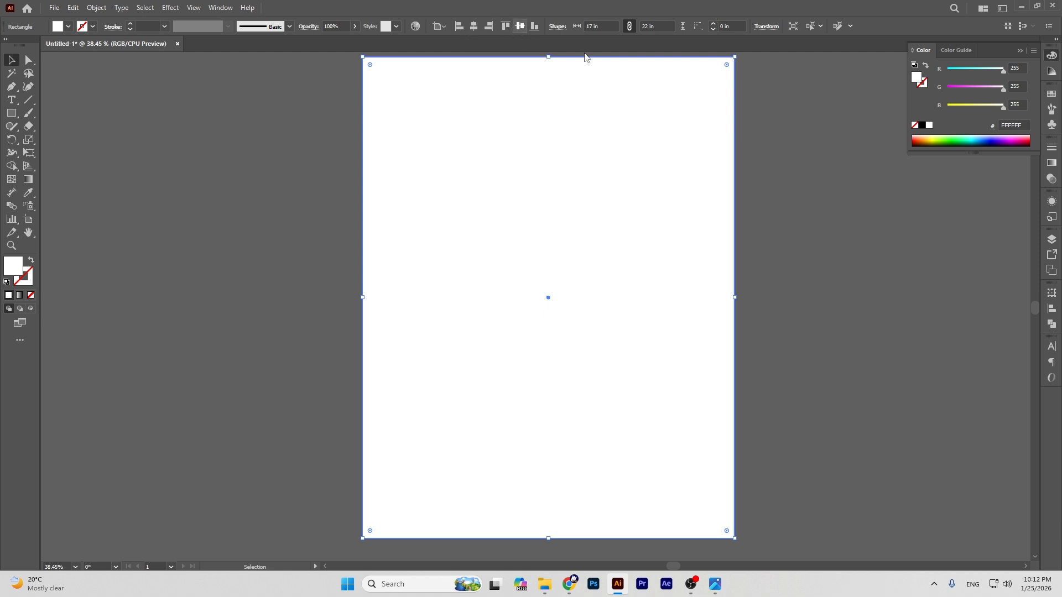
Step: Apply an Offset Path of -0.5 in to the white rectangle, checking it with preview
click(97, 7)
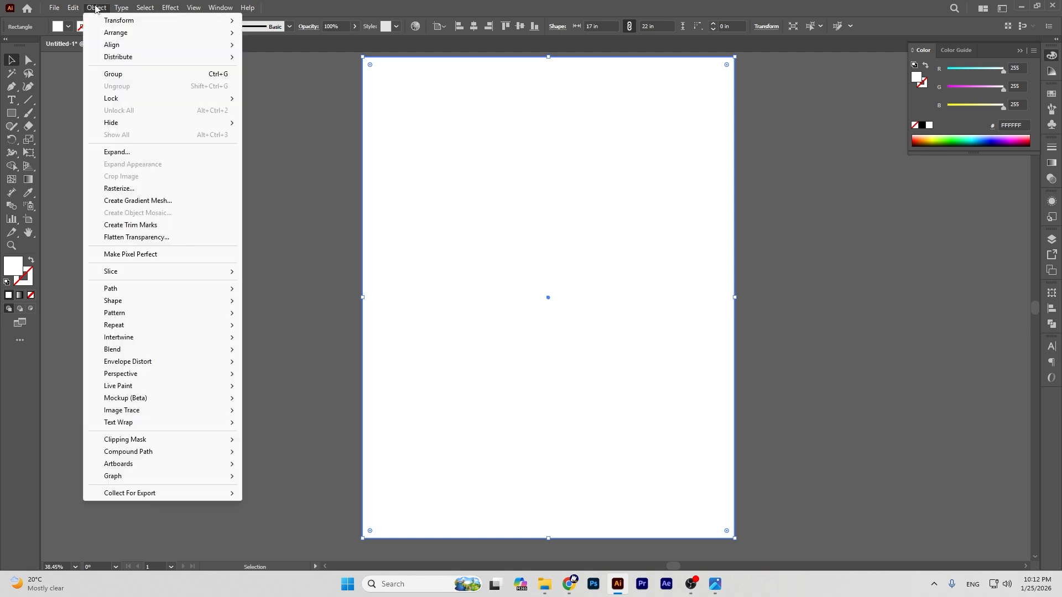
mouse_move(145, 290)
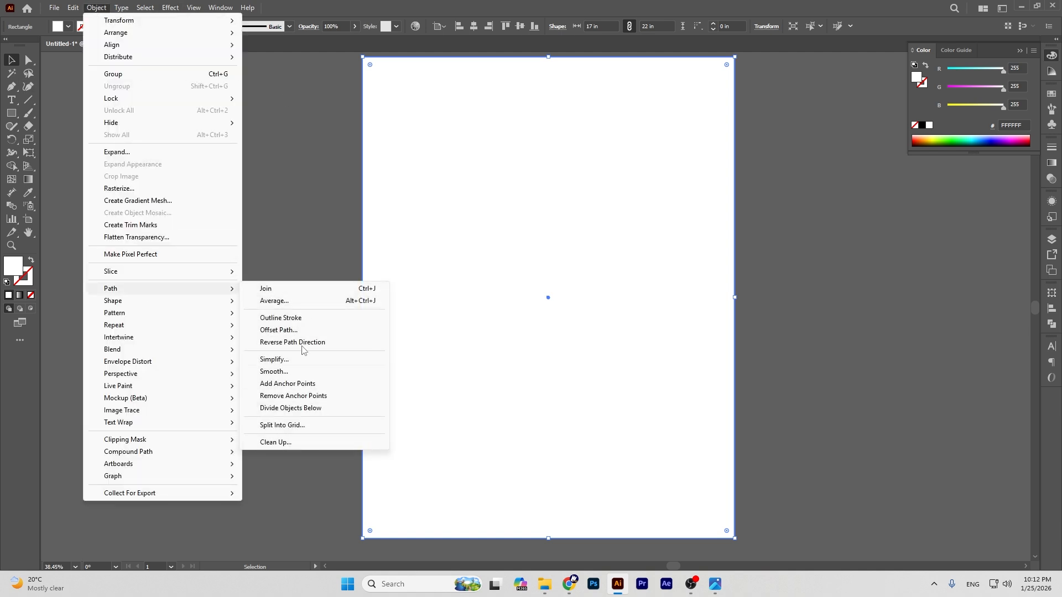
click(278, 330)
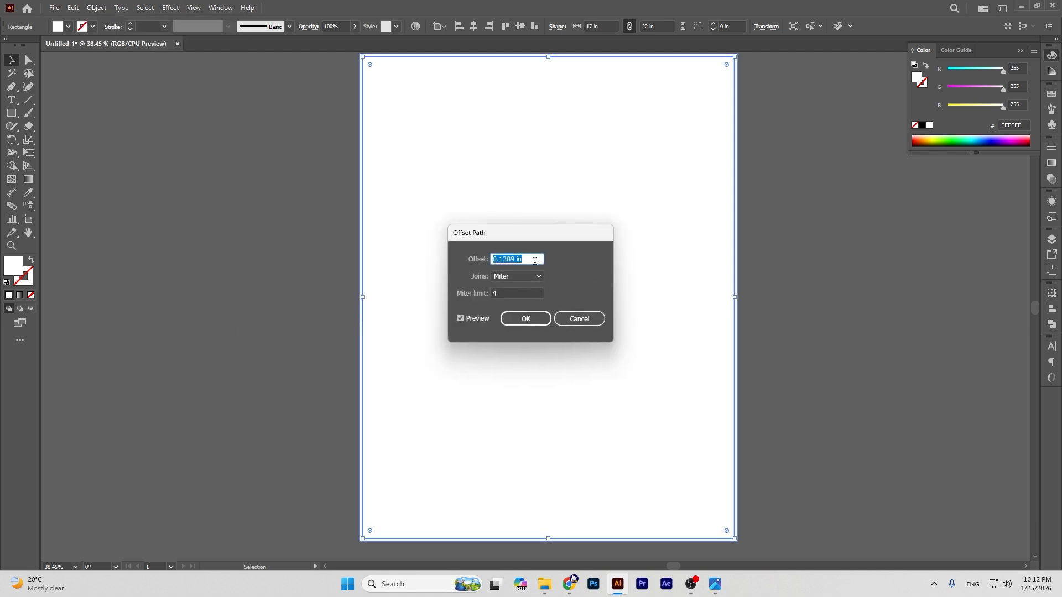
key(BackSpace)
drag(503, 237, 704, 207)
click(660, 289)
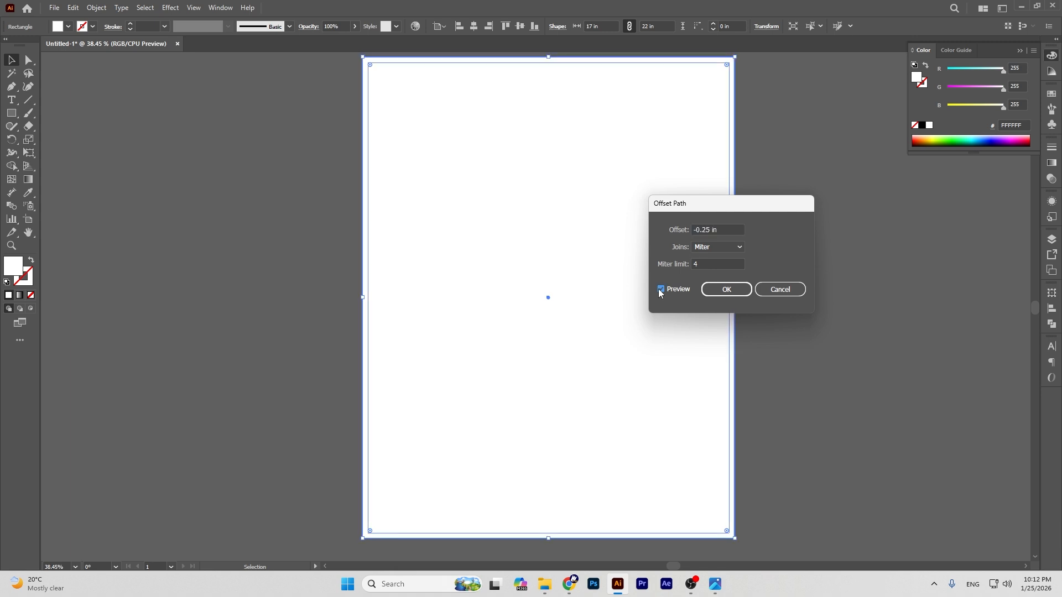
click(709, 229)
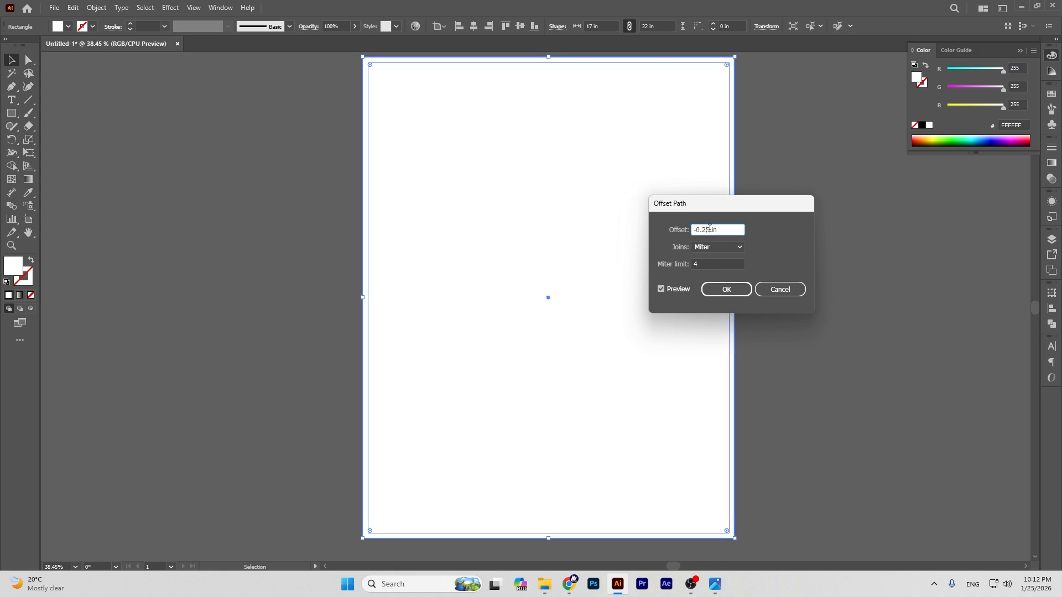
double_click(705, 229)
text(5)
click(667, 291)
click(667, 291)
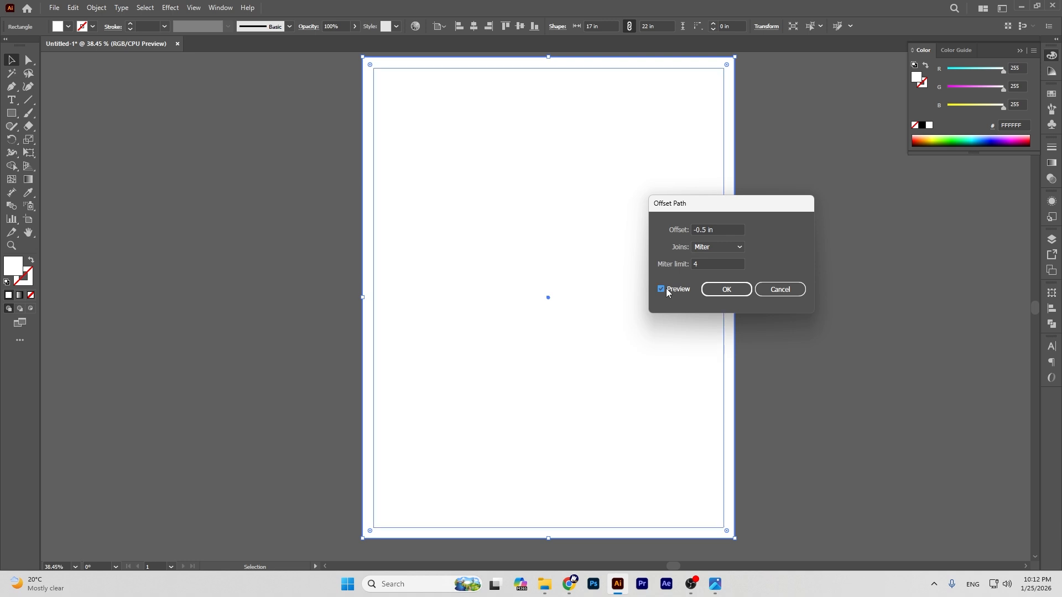
click(727, 289)
Step: Convert the inset path into guides and view the artboard at actual size
right_click(436, 109)
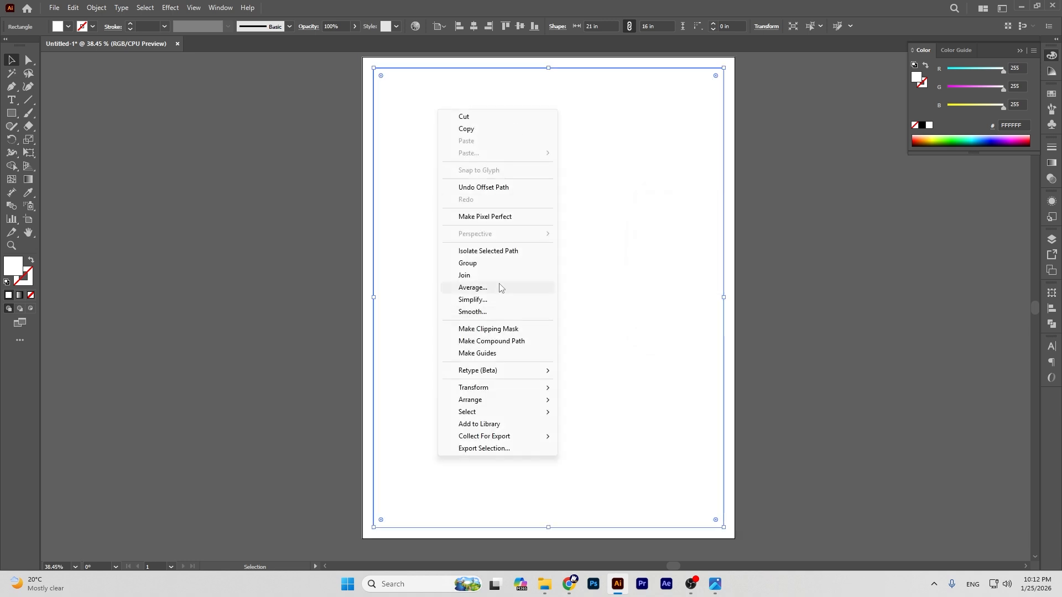
click(495, 353)
click(539, 244)
key(ctrl+1)
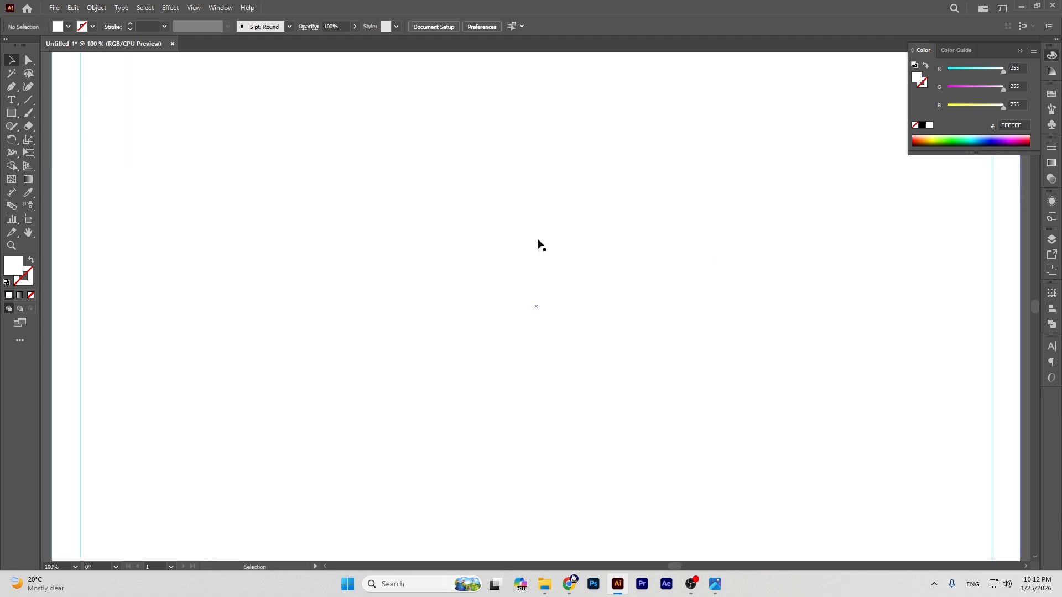
Step: Zoom out, select the white background rectangle and delete it
key(ctrl+minus)
key(ctrl+minus)
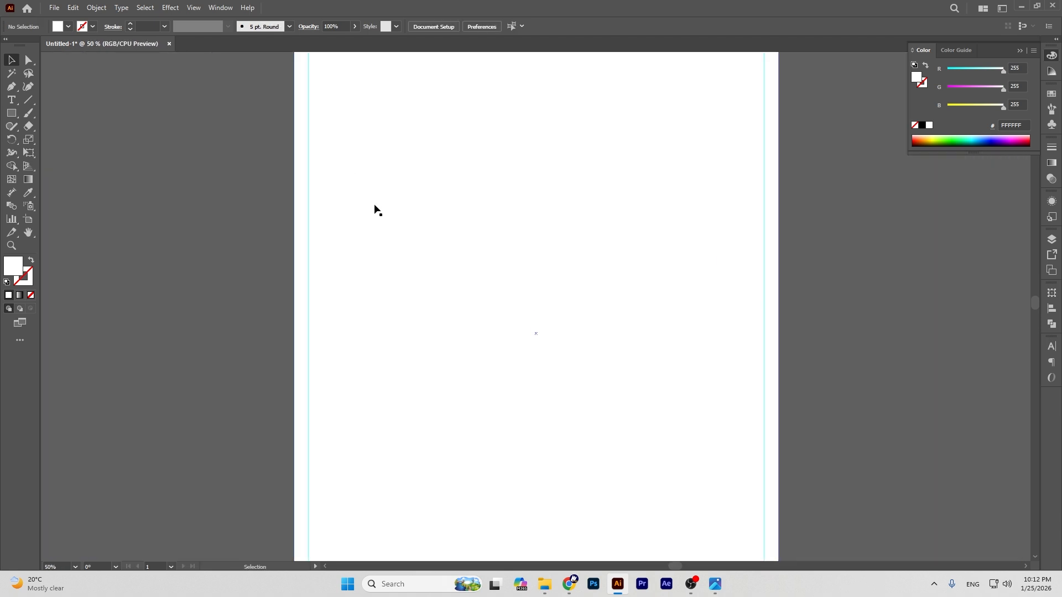
drag(399, 208, 606, 179)
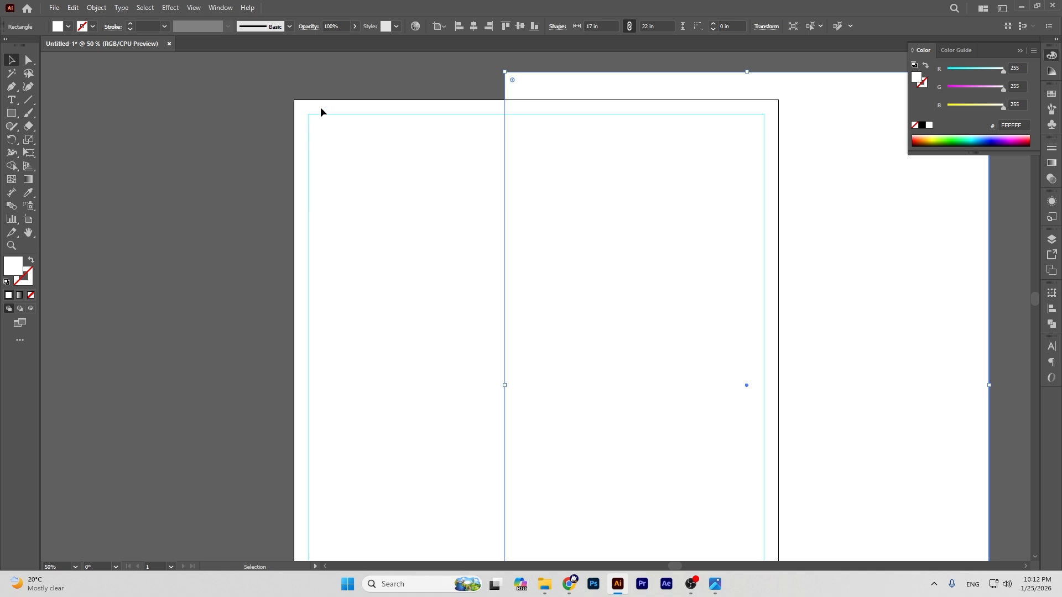
click(335, 148)
click(590, 84)
drag(606, 171, 53, 264)
key(ctrl+z)
key(Delete)
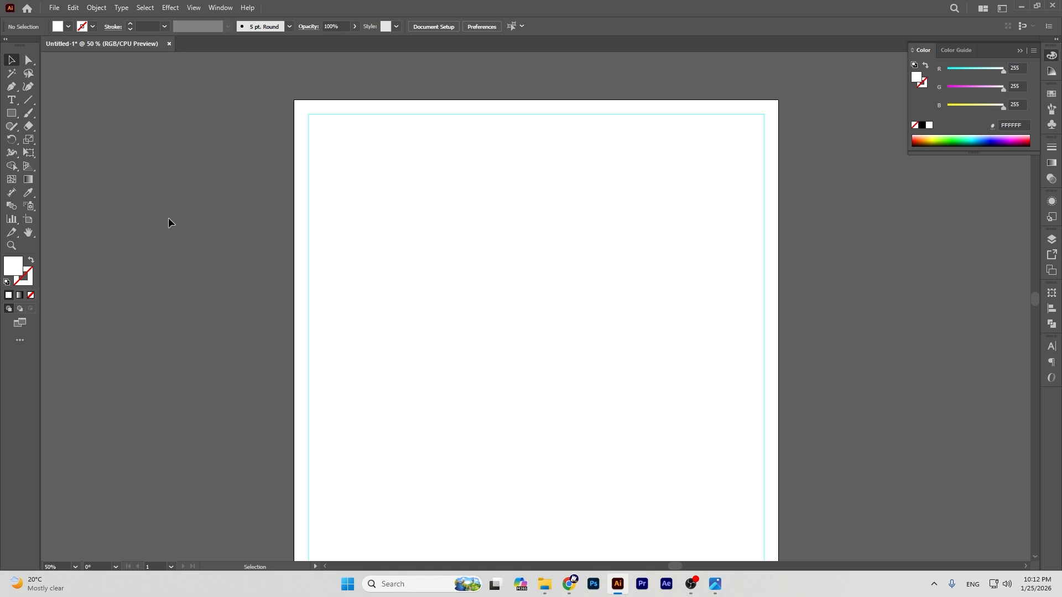
Step: Centre and zoom out on the artboard, then bring up the reference poster screenshot
click(28, 232)
drag(496, 298, 634, 173)
key(ctrl+minus)
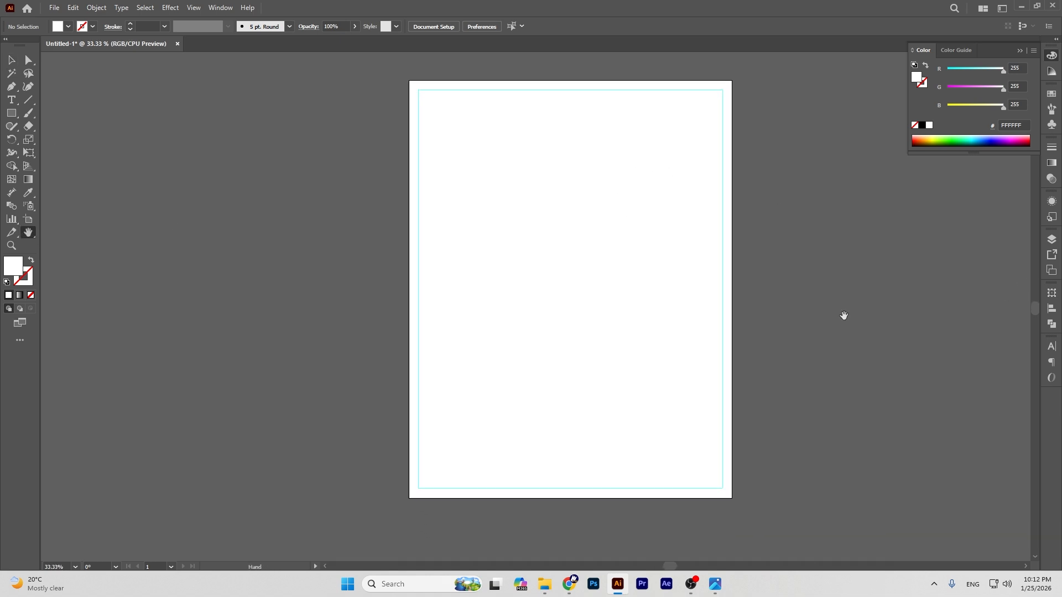
click(12, 59)
right_click(277, 120)
click(222, 93)
mouse_move(716, 584)
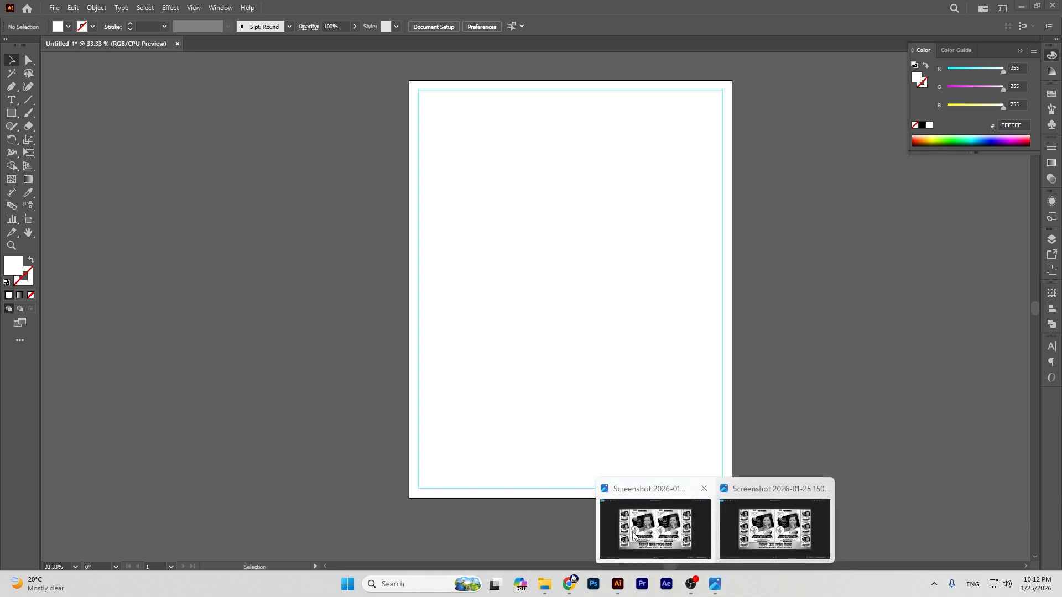
click(637, 532)
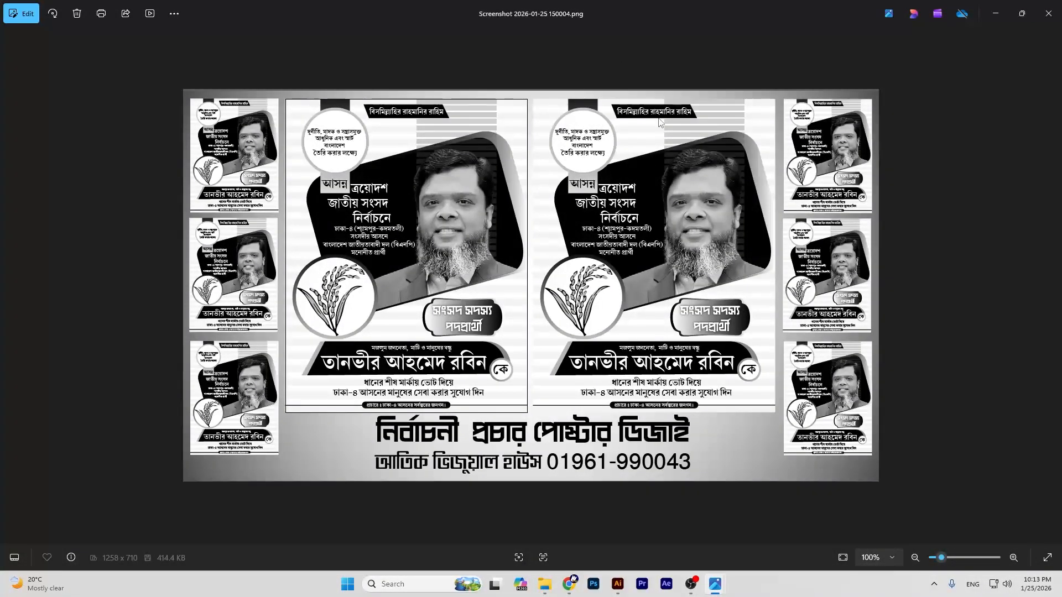
Step: Minimize the reference poster and return to Illustrator to open a file
click(995, 10)
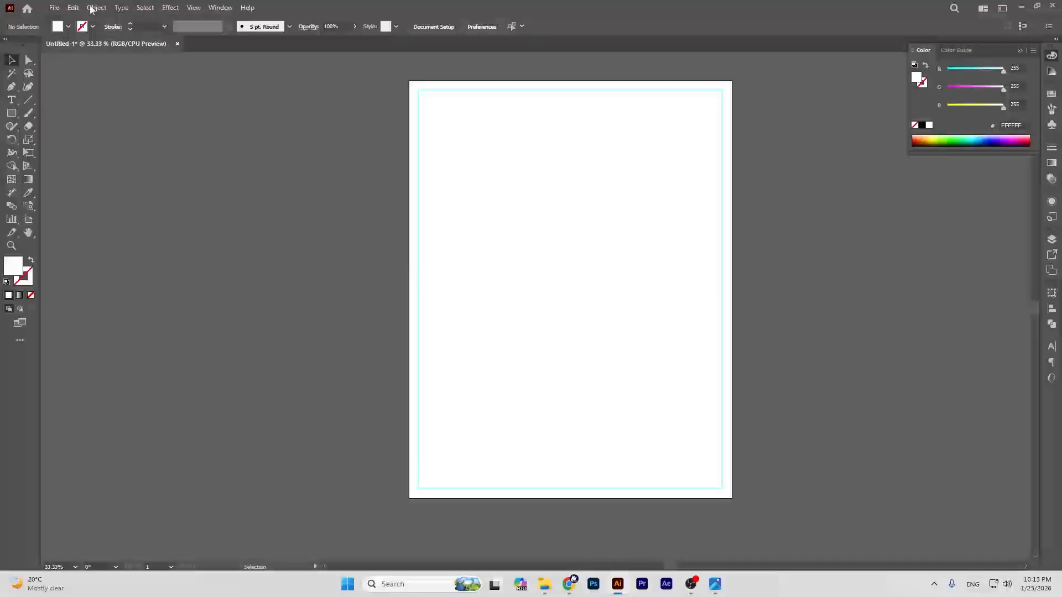
click(53, 8)
Step: Open নির্বাচনী পোস্টার.ai and ungroup its left poster
click(72, 45)
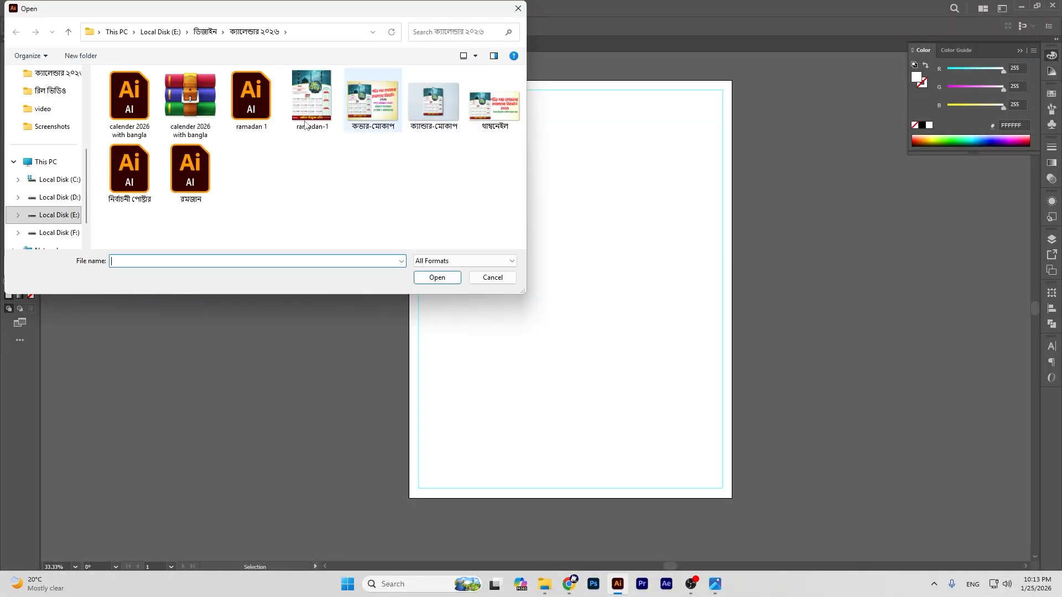
click(138, 177)
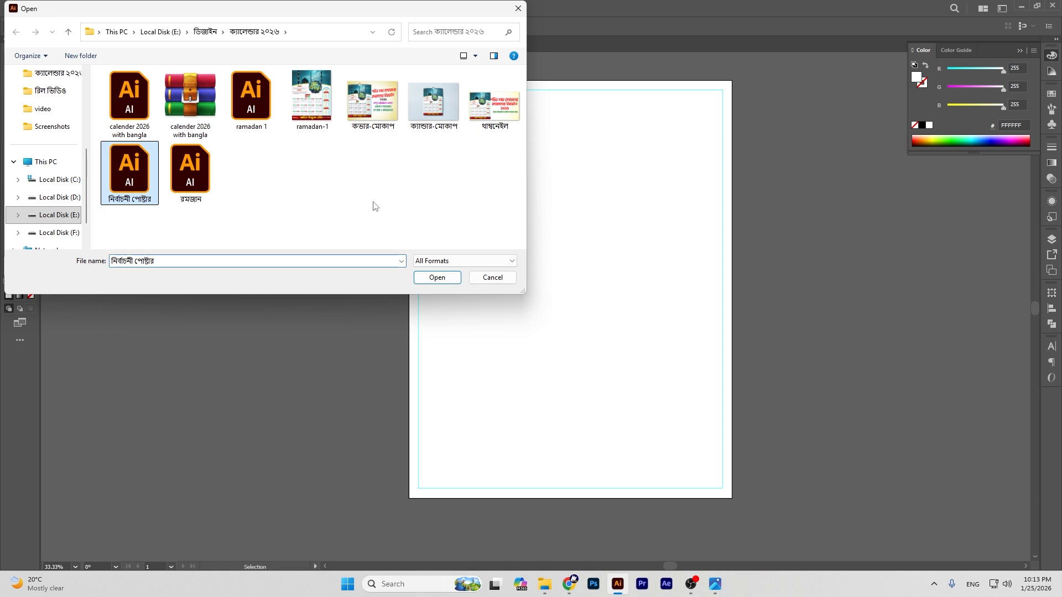
click(437, 277)
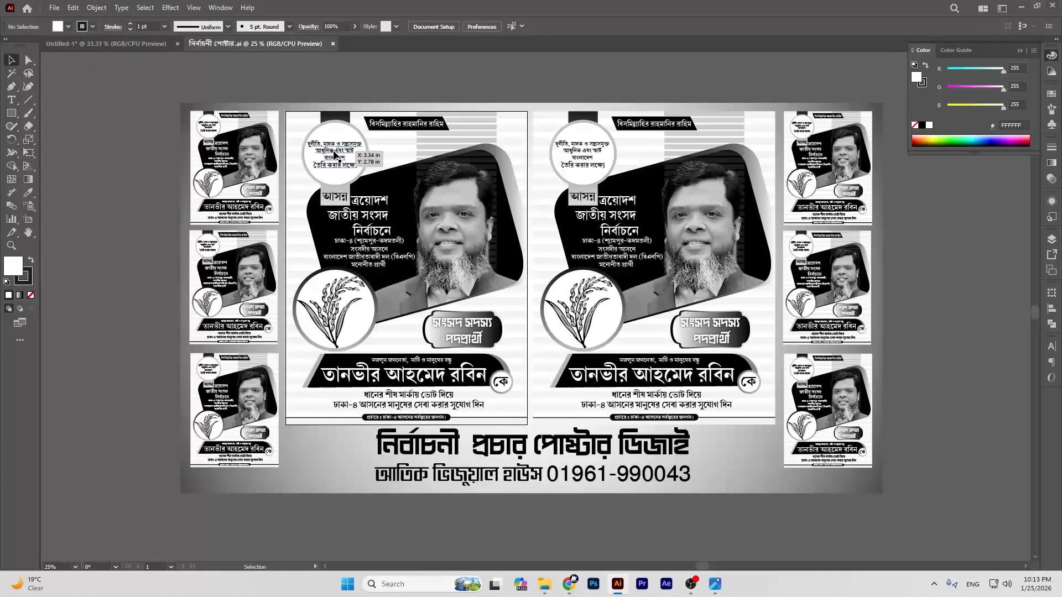
click(335, 156)
right_click(335, 157)
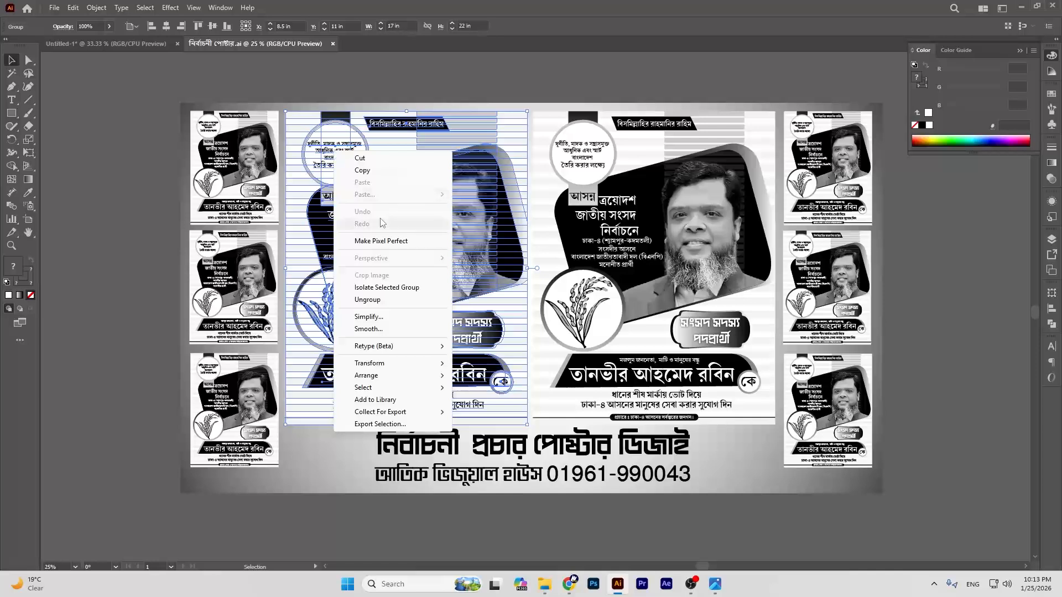
click(365, 299)
click(138, 117)
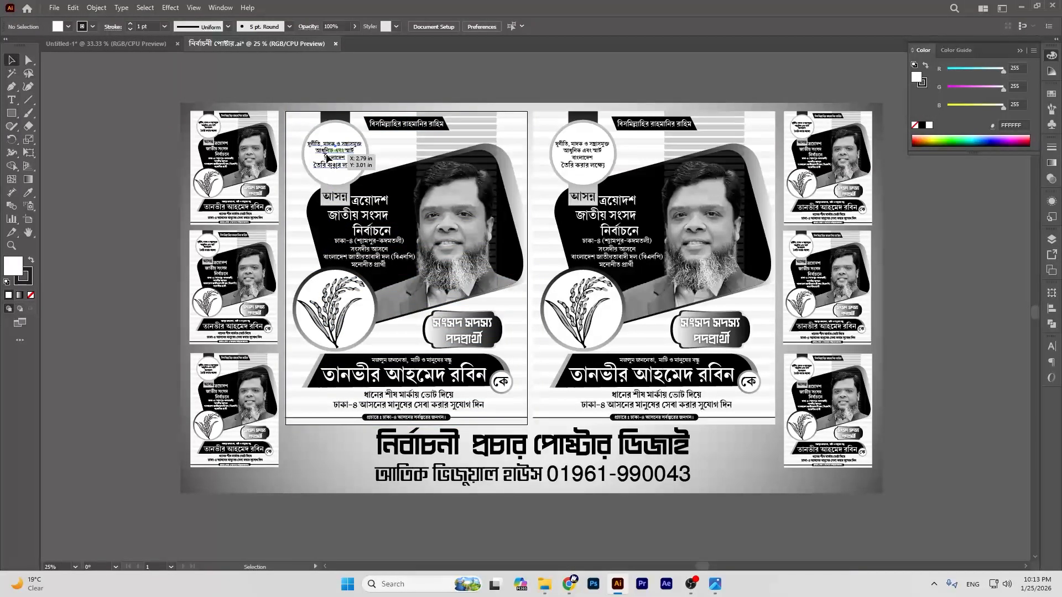
Step: Select the circle text, header, আসন্ন, ত্রয়োদশ, rice graphic, badge, tagline and name line
click(339, 151)
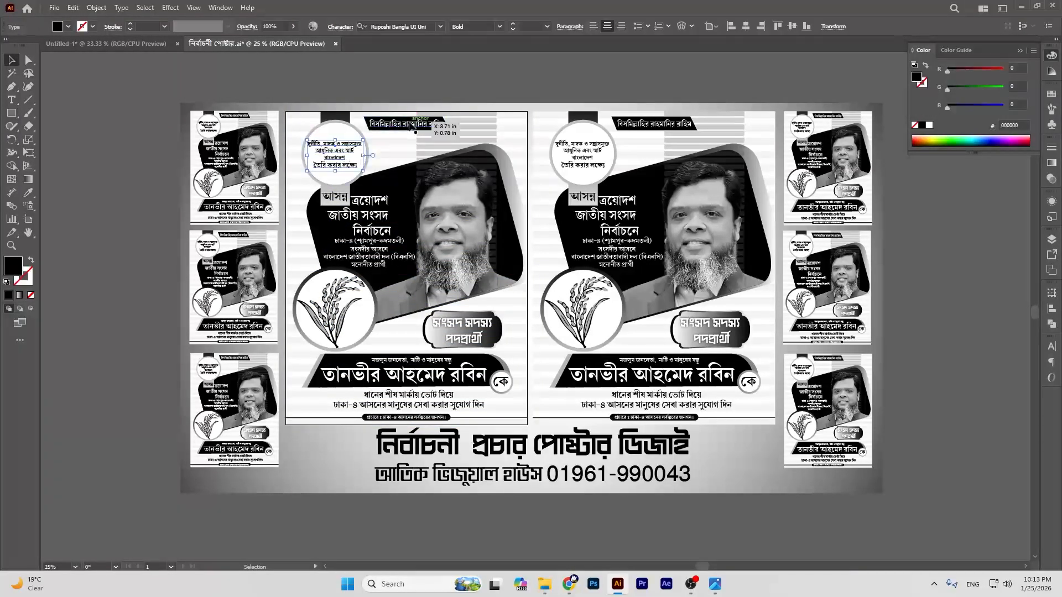
shift+click(409, 126)
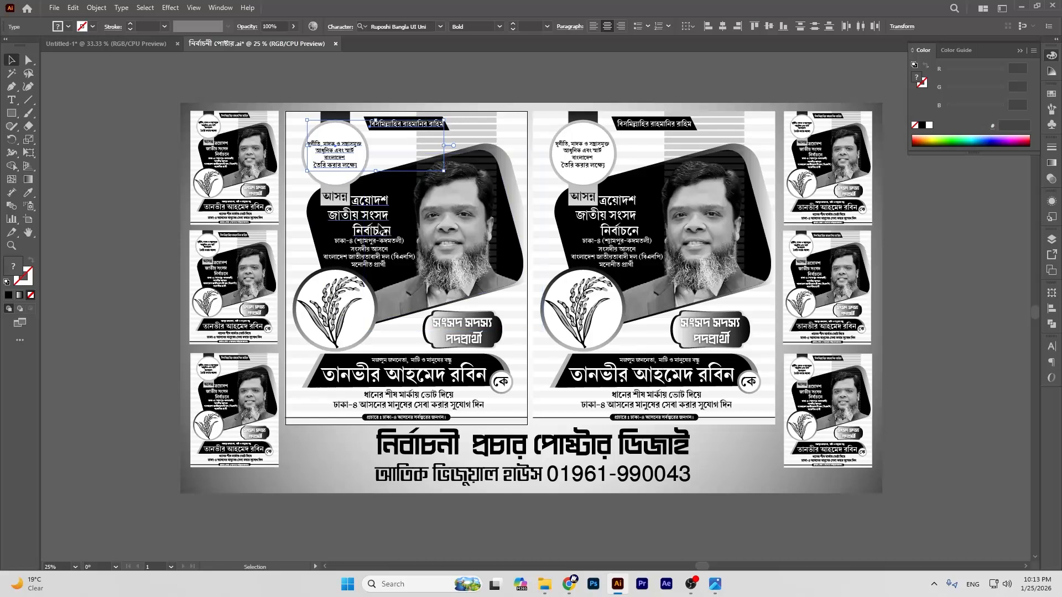
shift+click(333, 200)
shift+click(381, 219)
shift+click(346, 311)
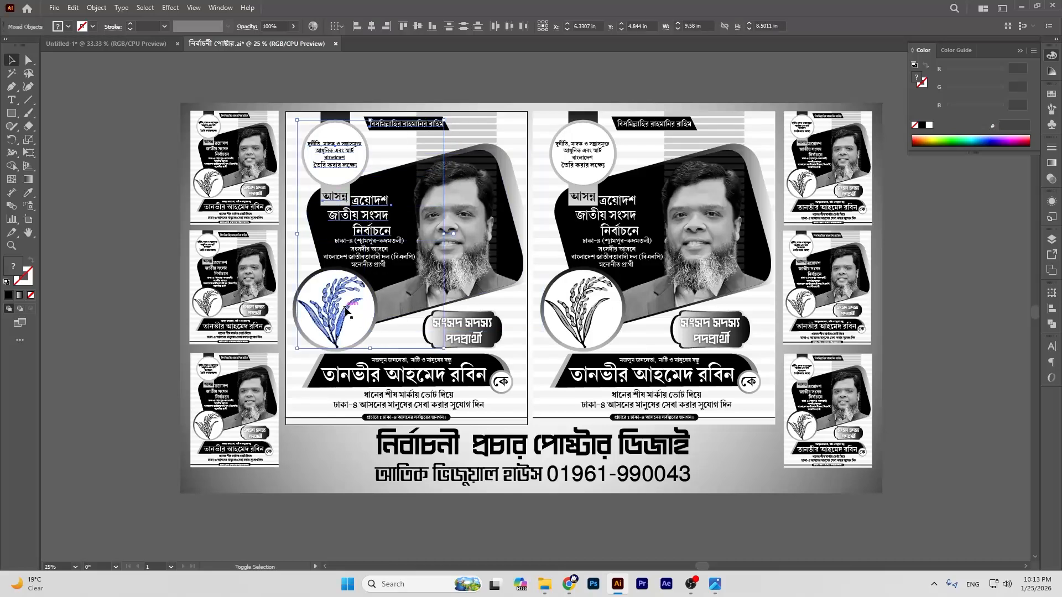
shift+click(469, 323)
shift+click(429, 364)
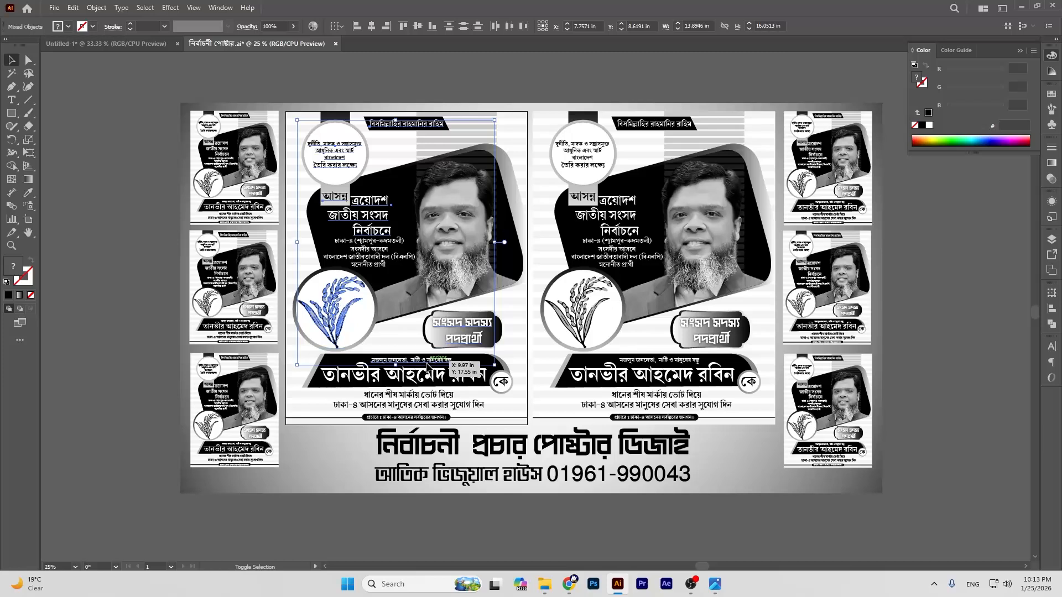
shift+click(441, 380)
Step: Add the কে circle and bottom texts, then paste everything into Untitled-1 left of the artboard
shift+click(500, 381)
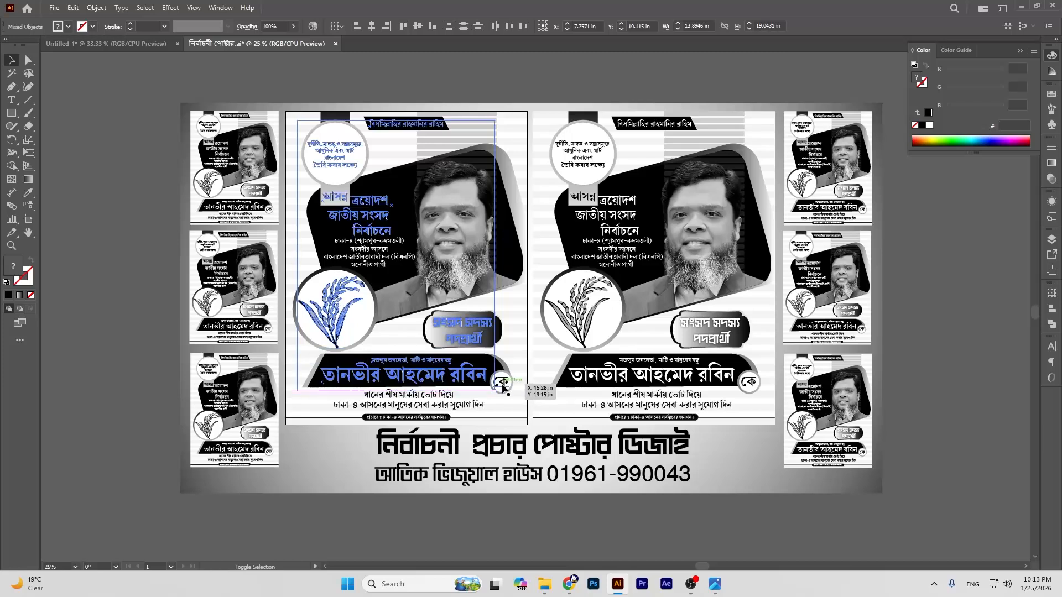
shift+click(419, 405)
shift+click(418, 418)
drag(329, 158, 123, 69)
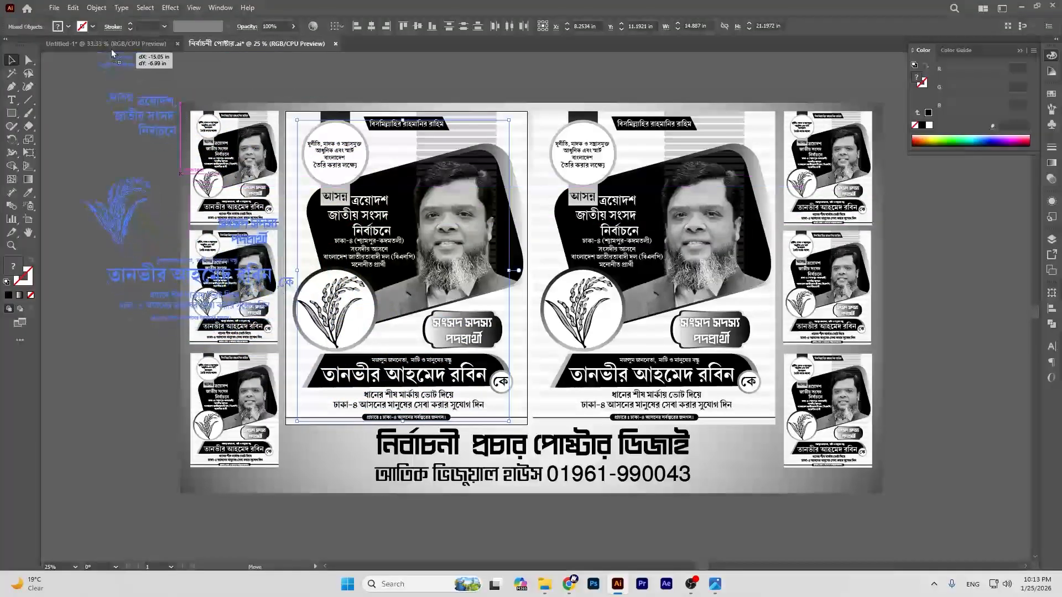
click(111, 44)
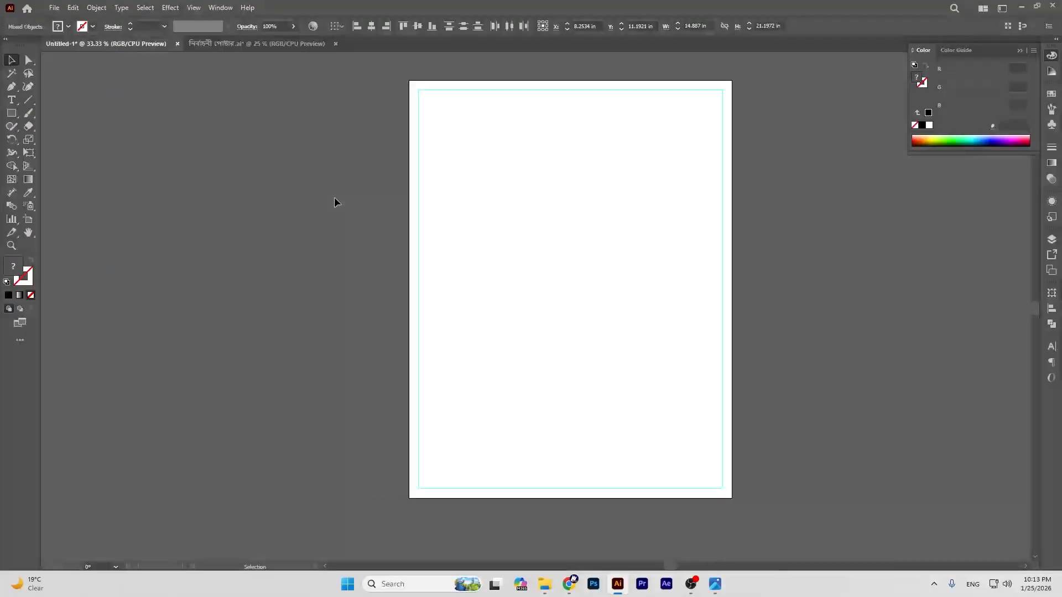
key(ctrl+v)
drag(379, 271, 166, 215)
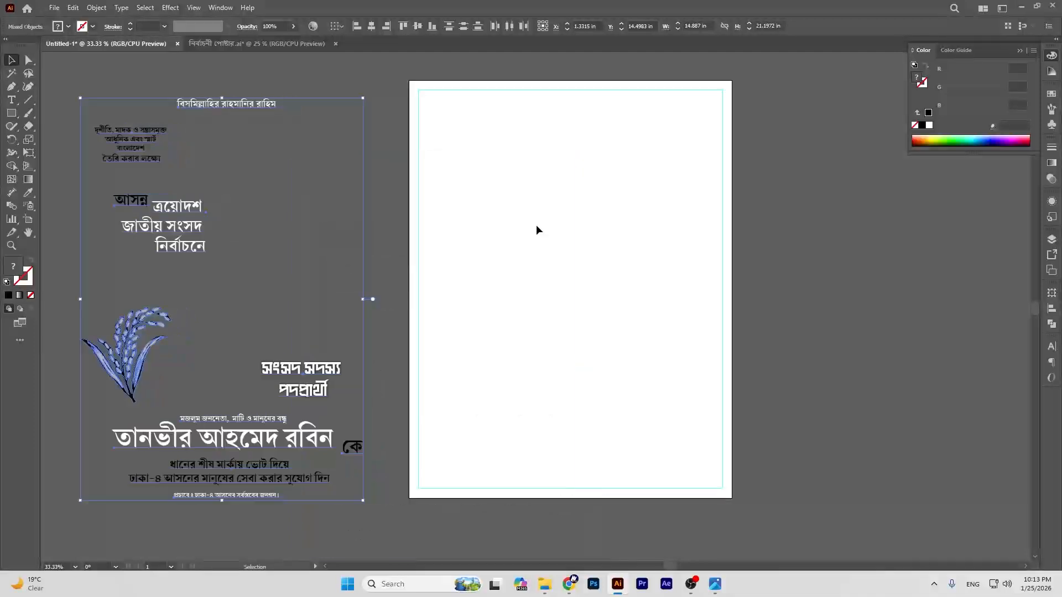
click(776, 298)
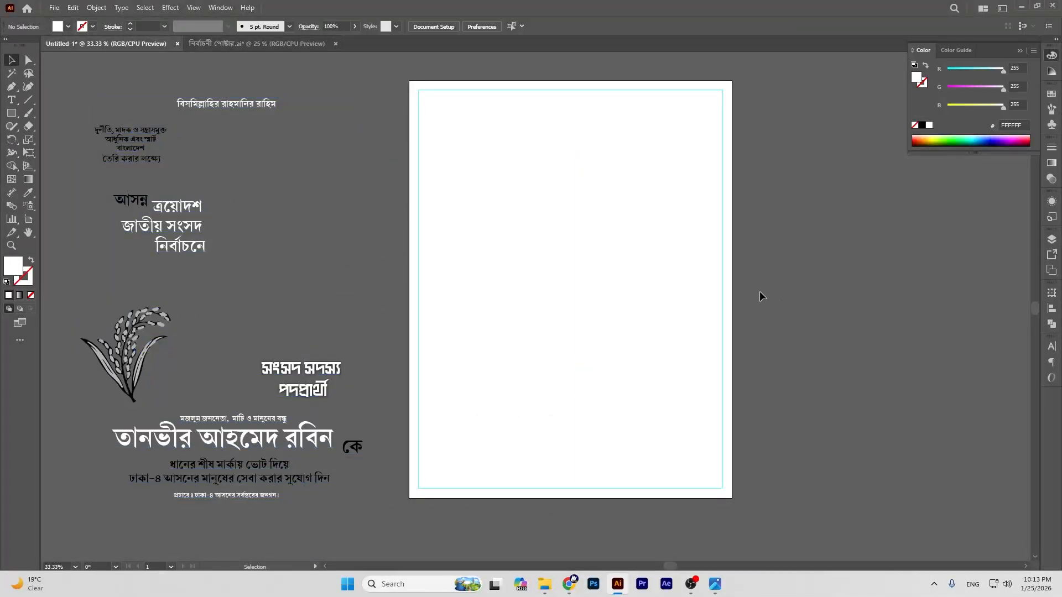
Step: Close the poster document without saving its changes
click(286, 43)
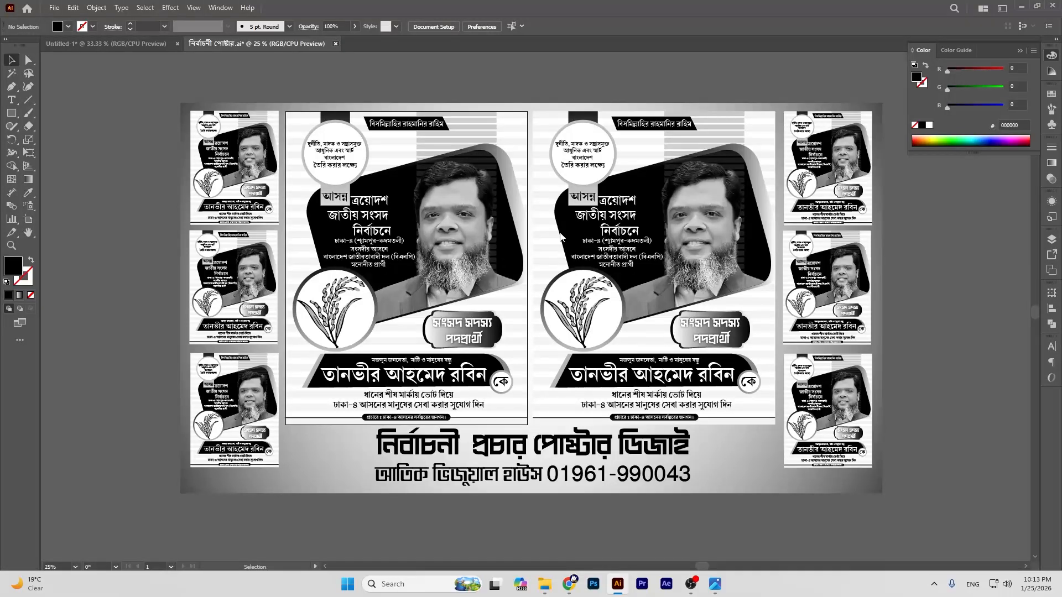
key(ctrl+w)
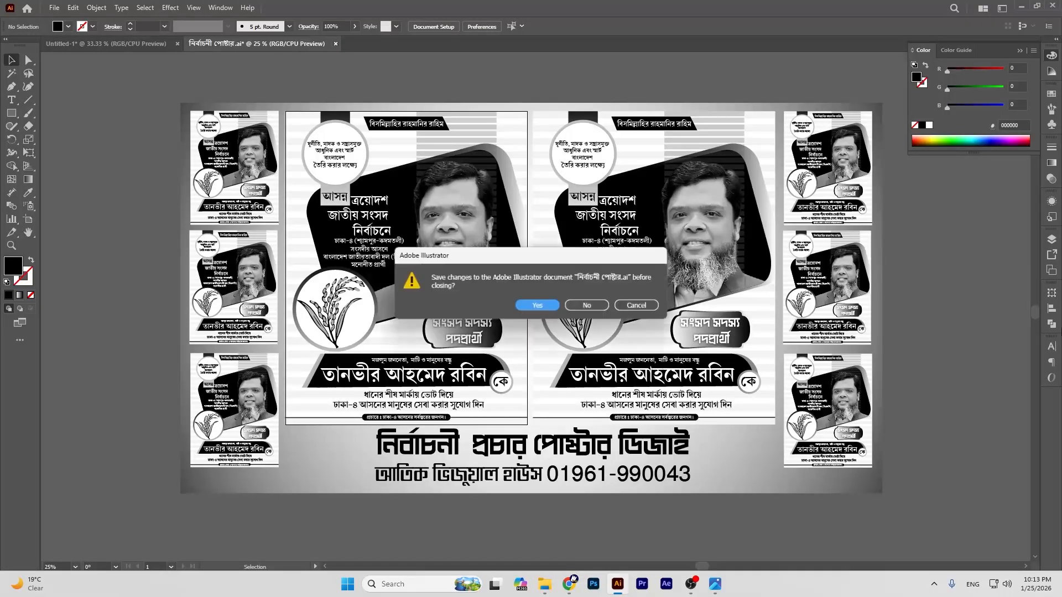
click(588, 306)
scroll(656, 250, up, 1)
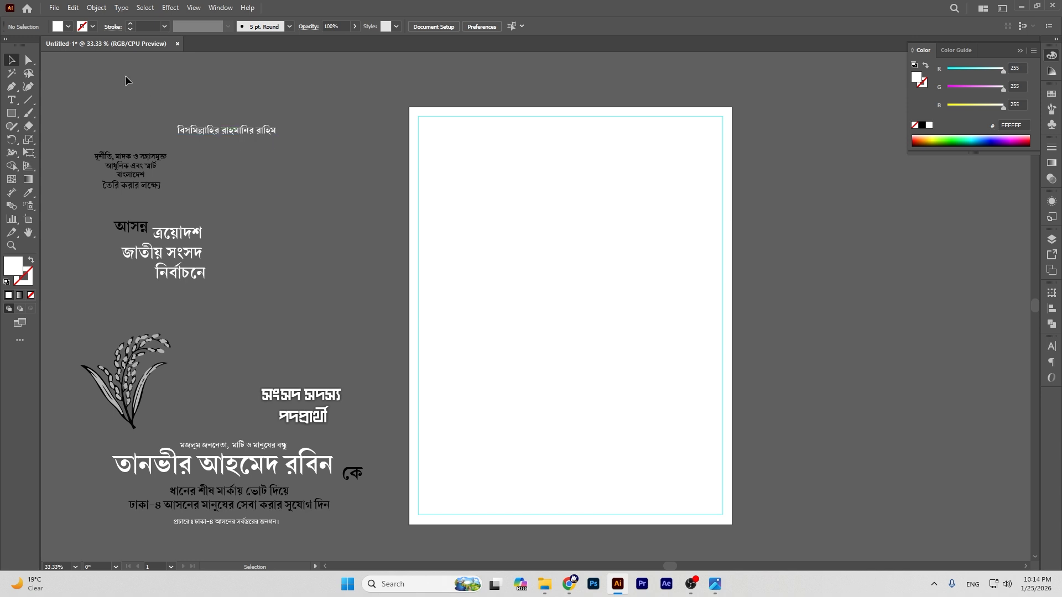
Step: Draw a tall rectangle at the artboard's top edge with a black-to-white gradient fill
click(16, 113)
click(16, 113)
click(79, 114)
drag(452, 107, 510, 244)
click(10, 61)
click(19, 294)
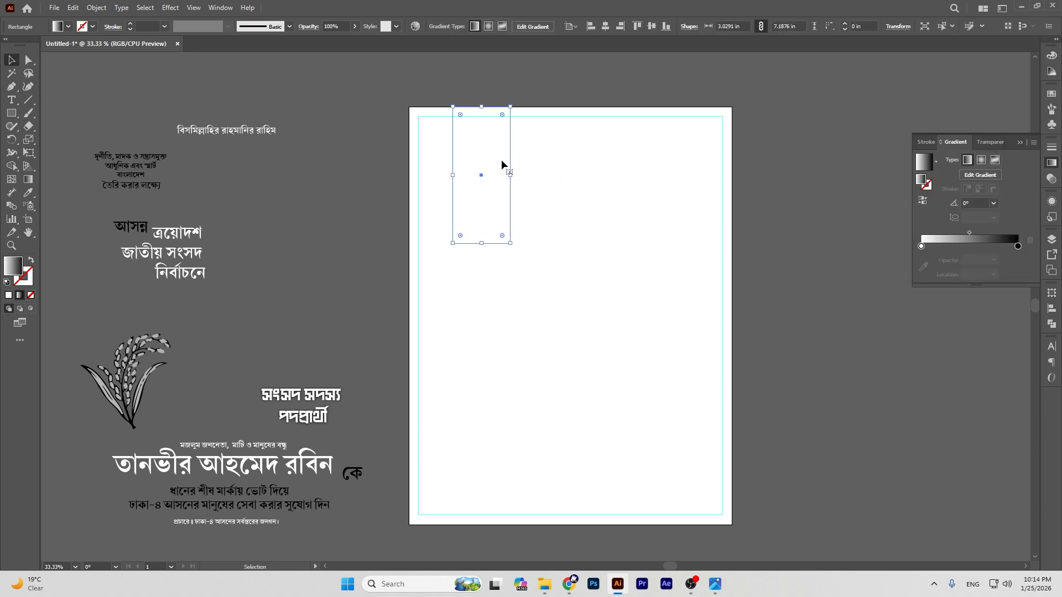
Step: Run the gradient vertically with black on top, shift its midpoint, and lengthen the strip slightly
click(28, 179)
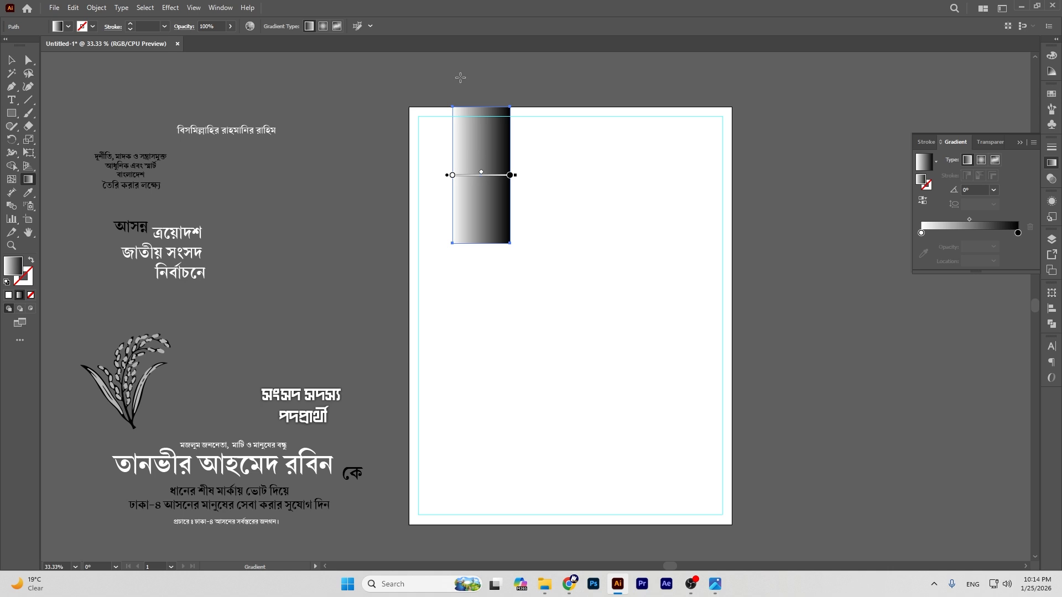
drag(481, 86, 482, 282)
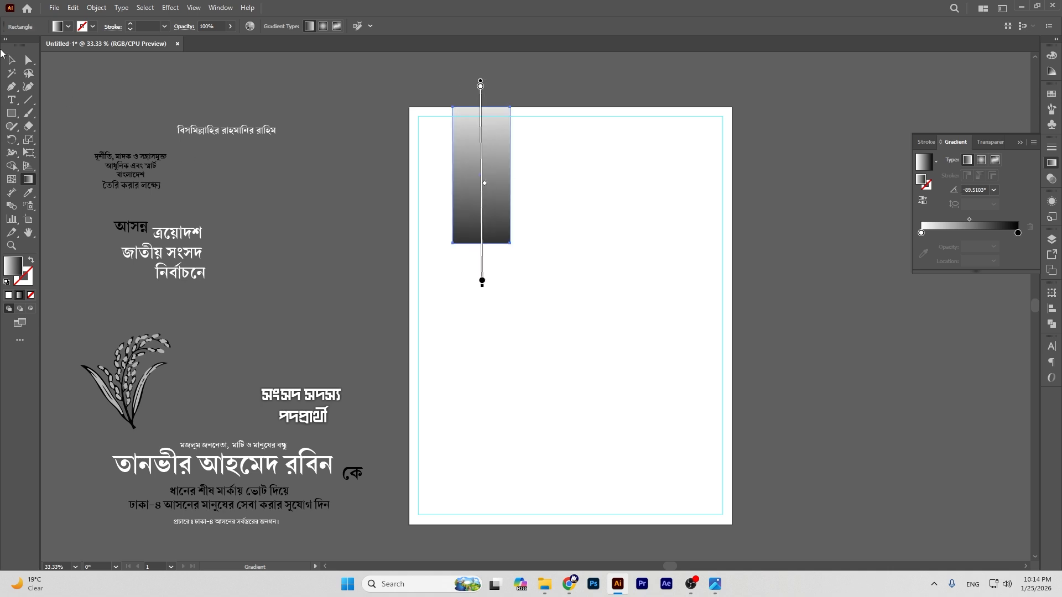
click(11, 65)
click(922, 200)
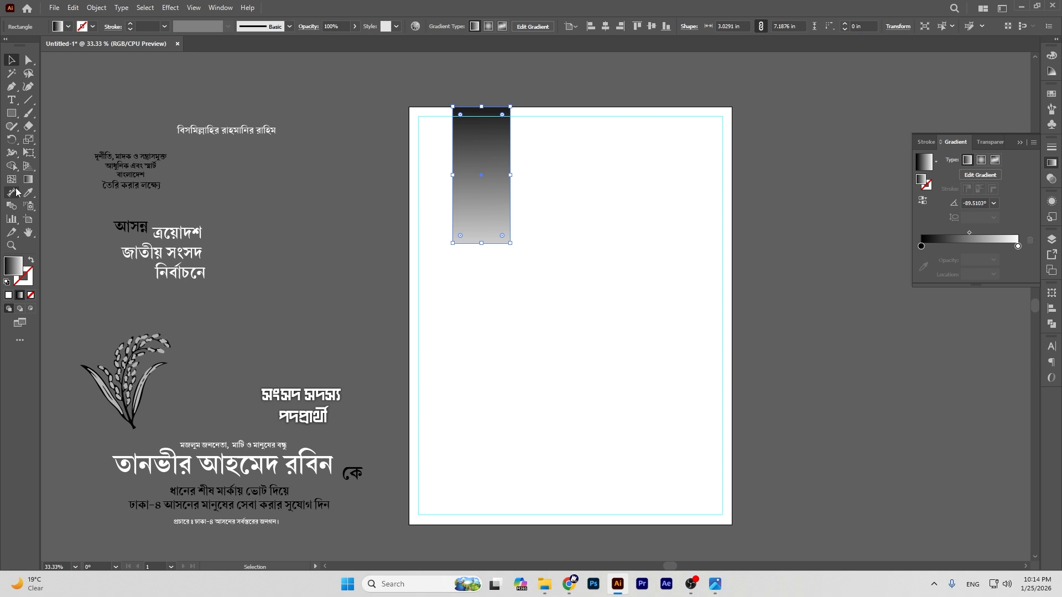
key(g)
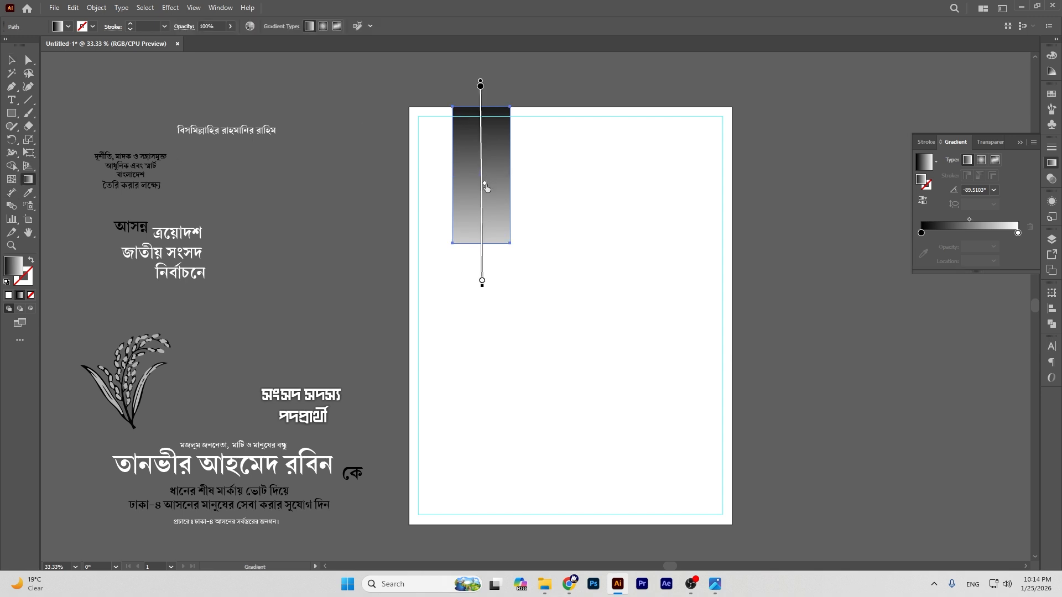
drag(486, 201, 485, 201)
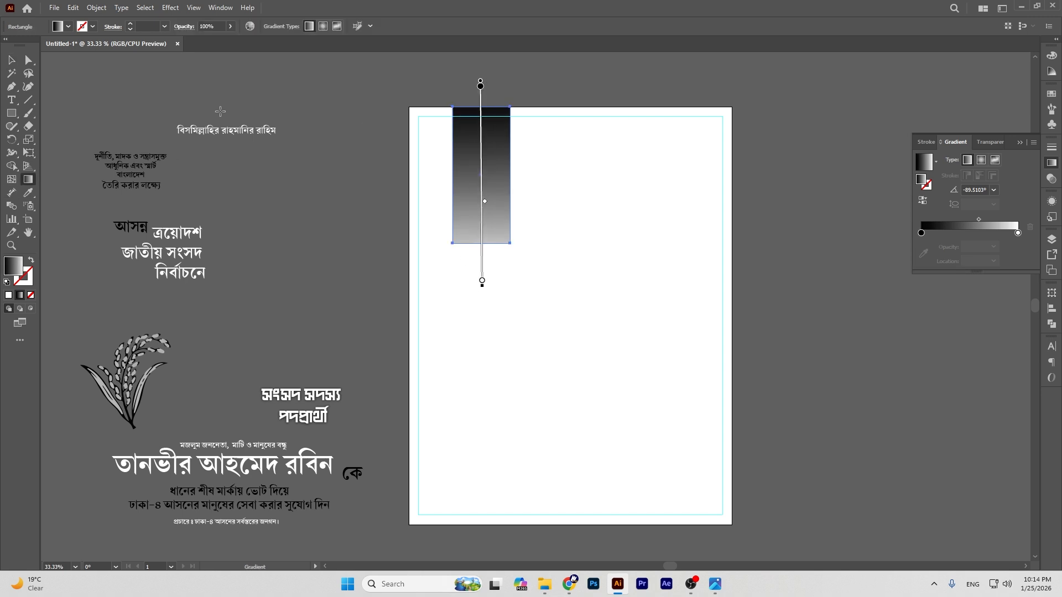
click(11, 60)
drag(483, 244, 482, 252)
Step: Try a rounded gradient square below the strip, then undo it
click(563, 71)
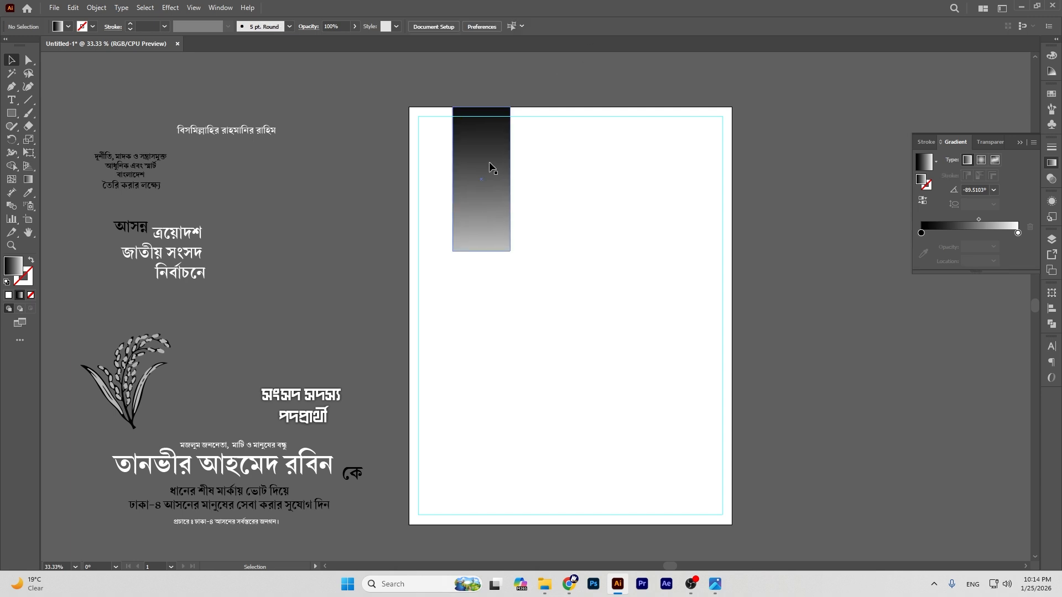
click(489, 166)
click(357, 145)
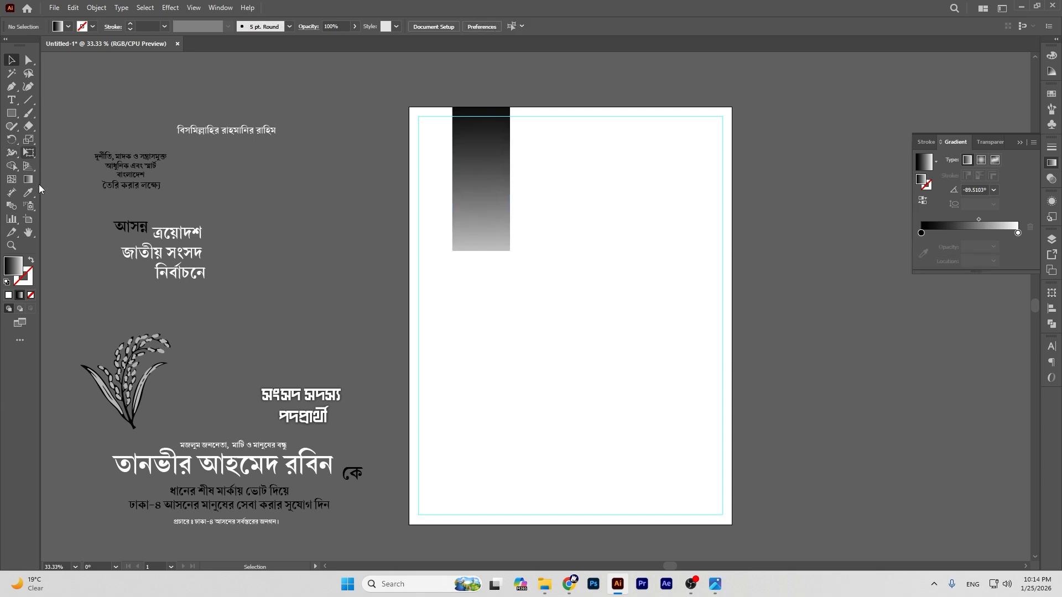
right_click(11, 113)
click(72, 129)
drag(431, 153, 546, 266)
key(v)
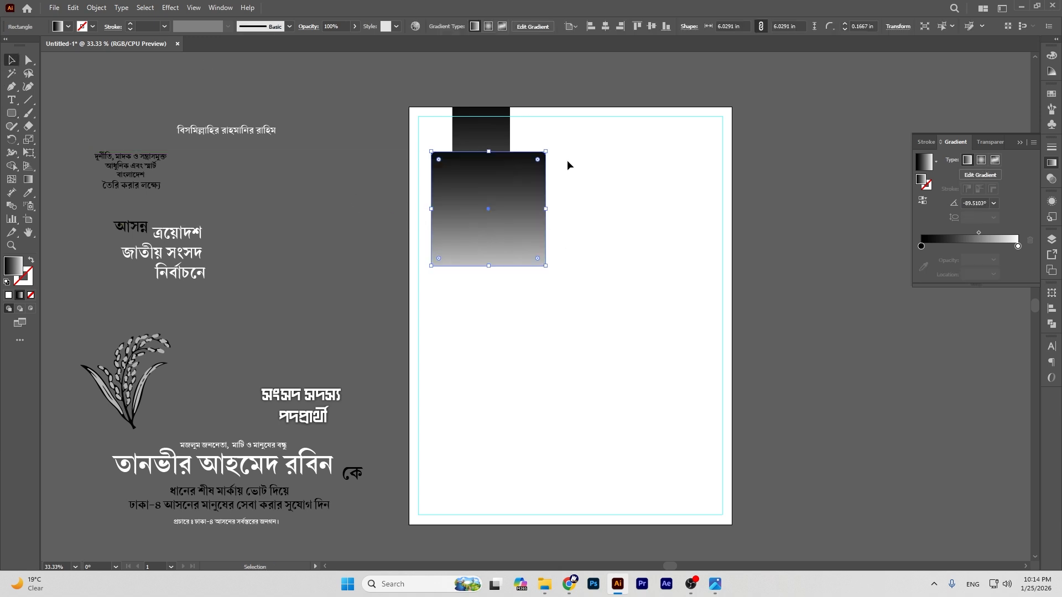
key(ctrl+z)
key(ctrl+z)
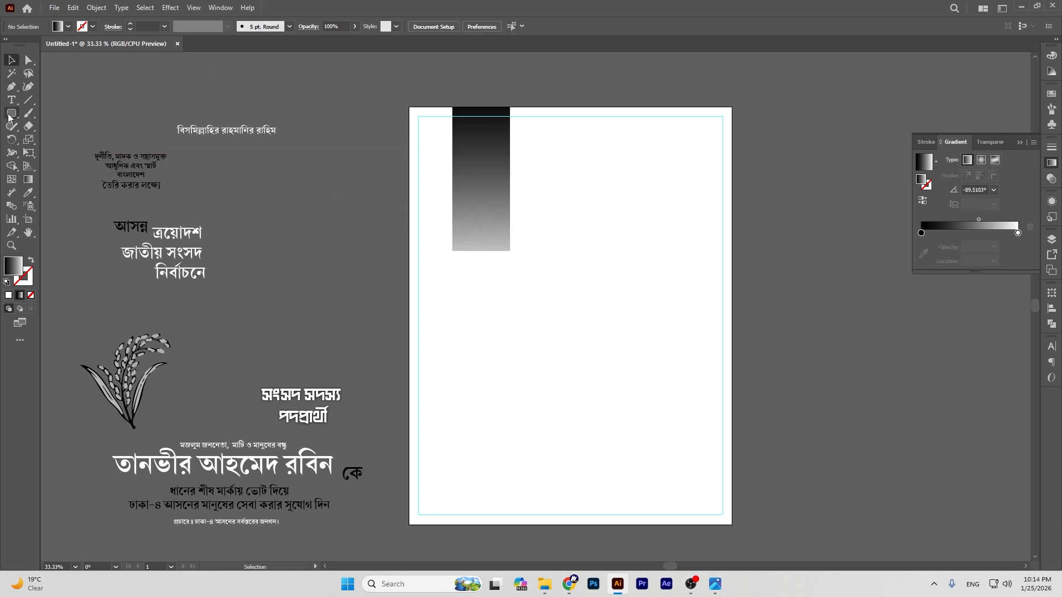
right_click(11, 113)
Step: Draw a gradient circle beside the artboard and delete an extra larger circle
click(64, 140)
drag(435, 146, 527, 197)
click(11, 59)
drag(451, 116, 799, 182)
click(707, 100)
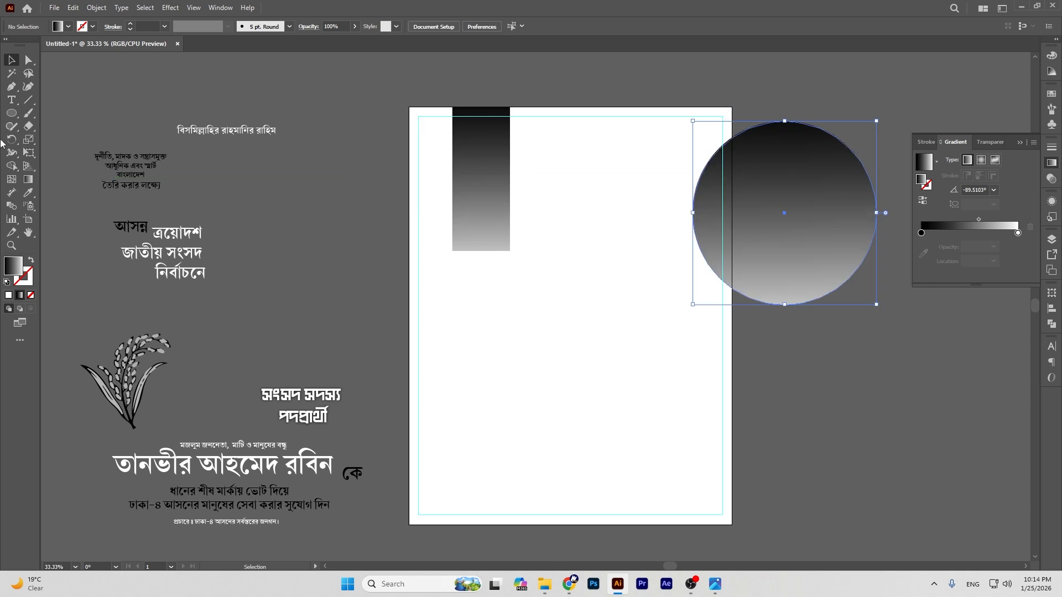
click(11, 113)
drag(428, 287, 574, 468)
click(11, 60)
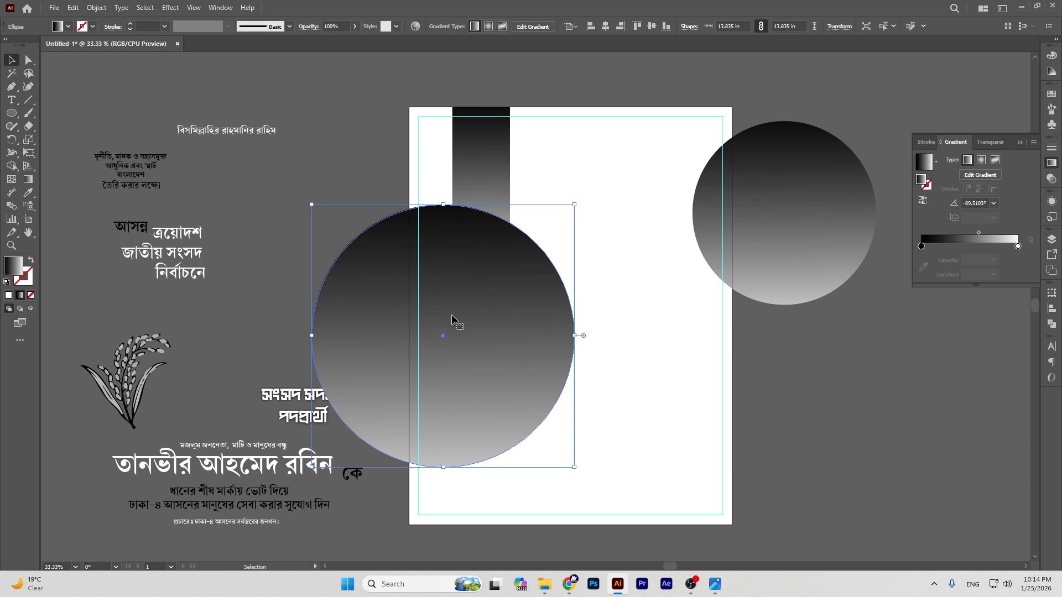
key(Delete)
Step: Move the gradient circle to the upper left and shrink it up against the top bar
click(791, 208)
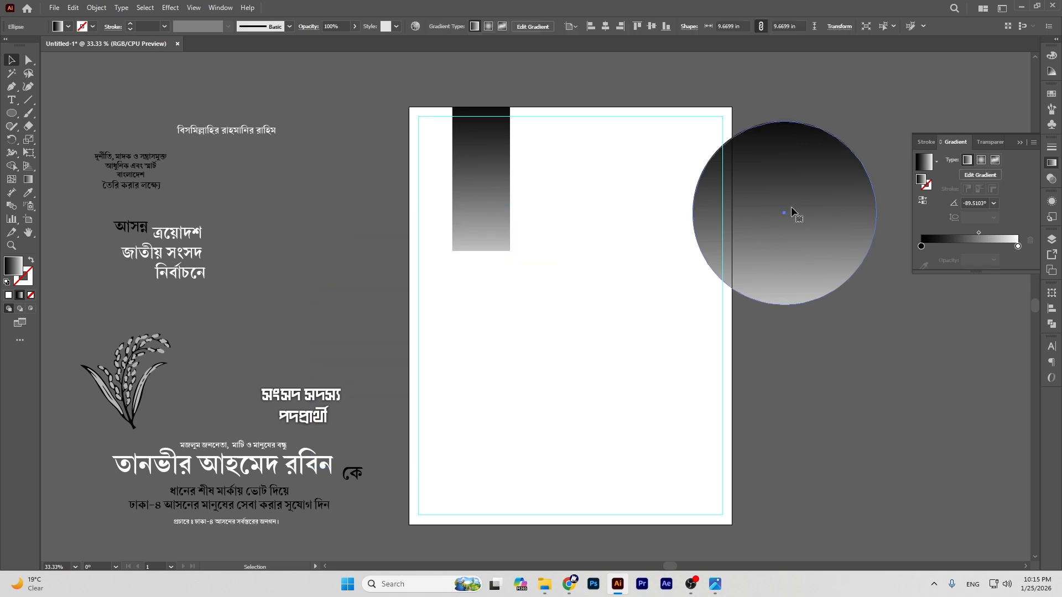
drag(791, 209, 488, 215)
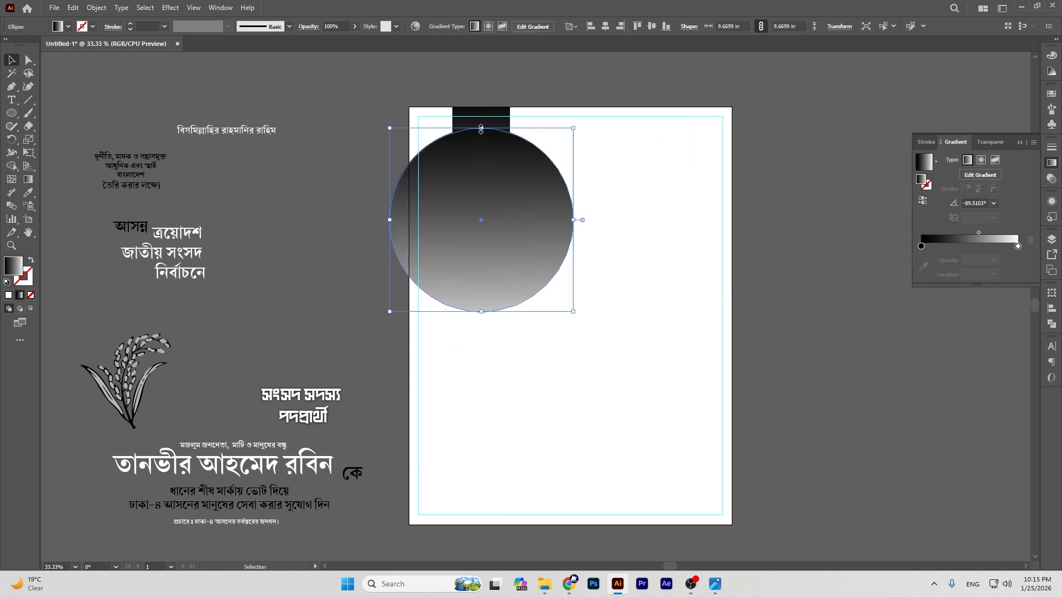
drag(481, 128, 485, 155)
drag(495, 214, 497, 191)
drag(484, 130, 485, 136)
drag(490, 187, 490, 175)
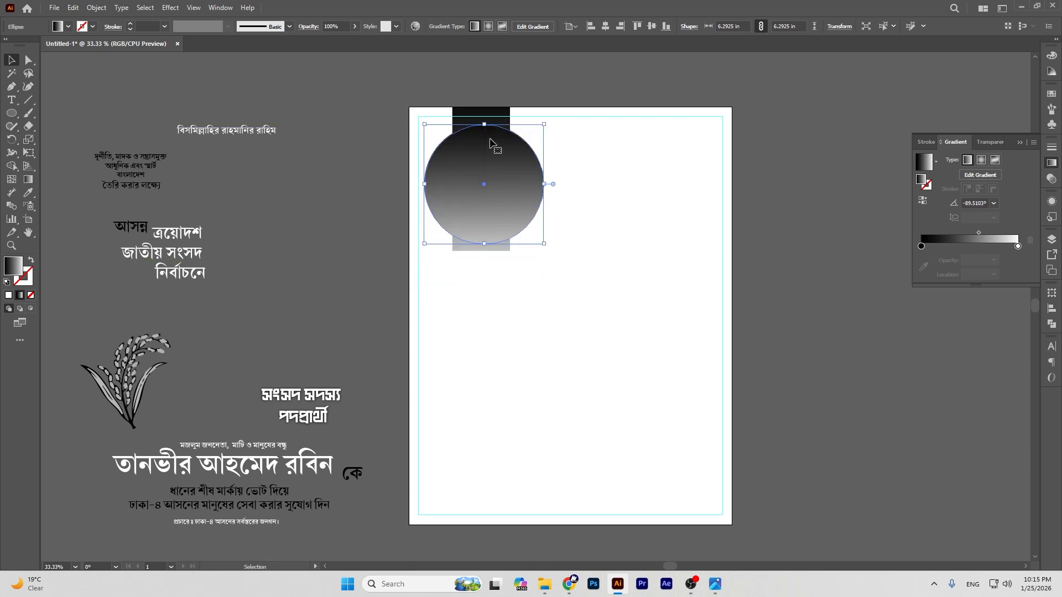
drag(487, 126, 487, 133)
drag(483, 182, 481, 184)
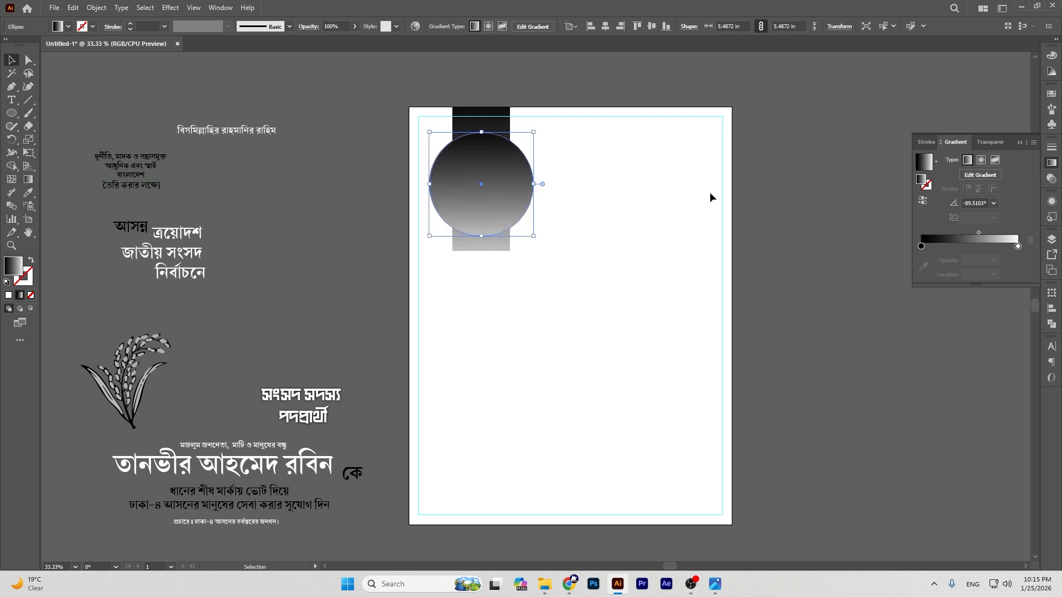
click(625, 217)
click(508, 171)
drag(508, 171, 508, 169)
Step: Reverse the circle's gradient so it is light on top
click(790, 156)
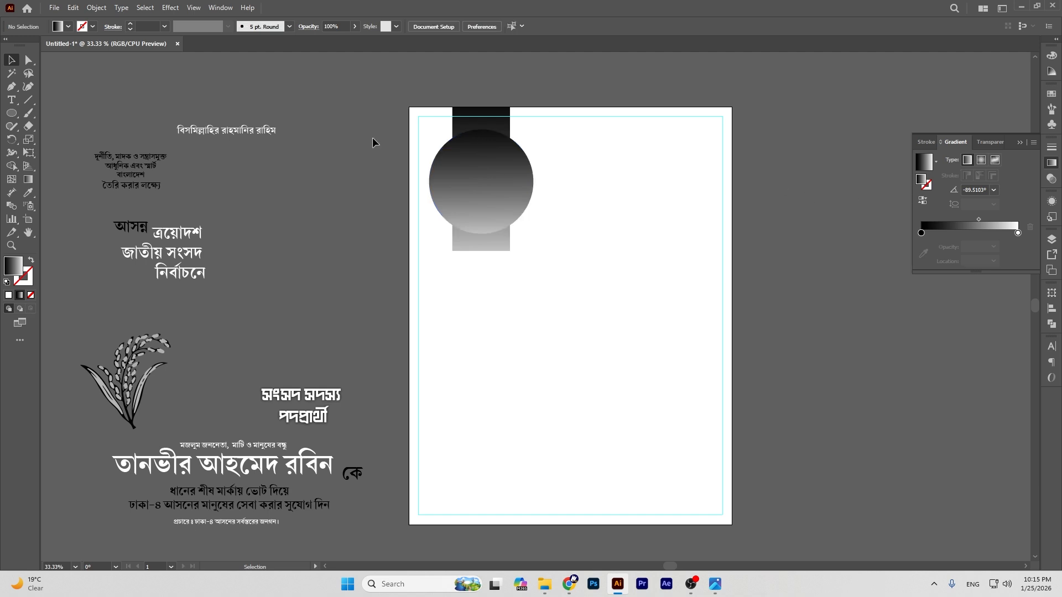
click(461, 184)
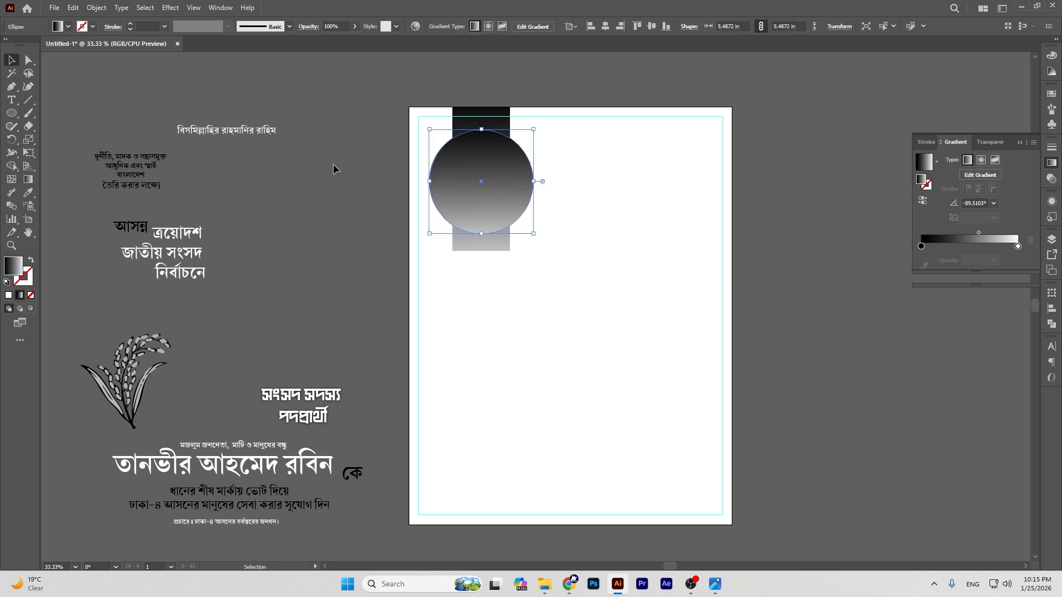
click(923, 200)
click(822, 162)
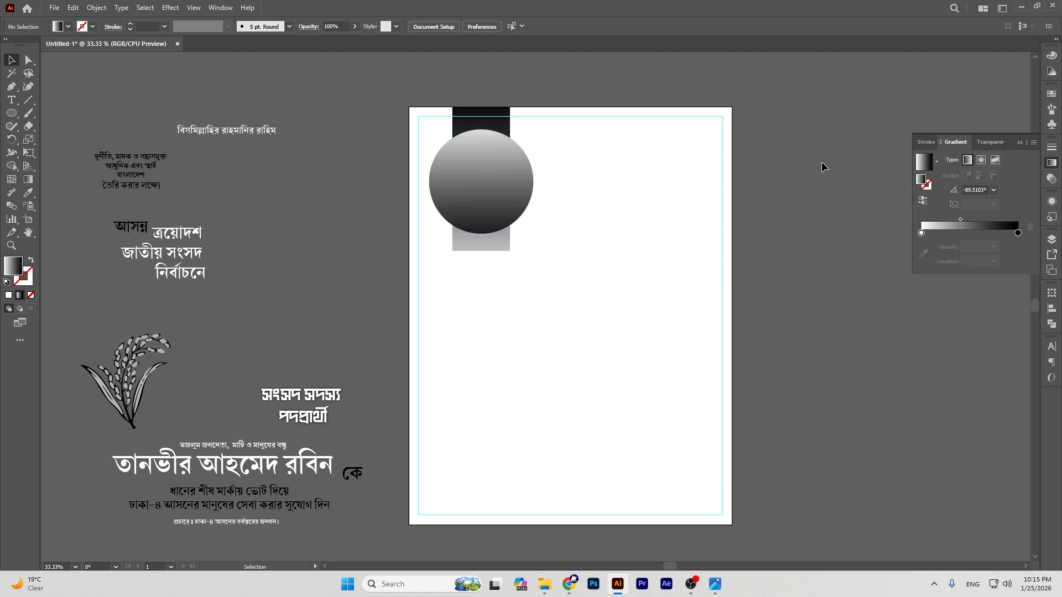
Step: Scale a smaller inner circle from the centre and fill it solid white
click(501, 185)
key(a)
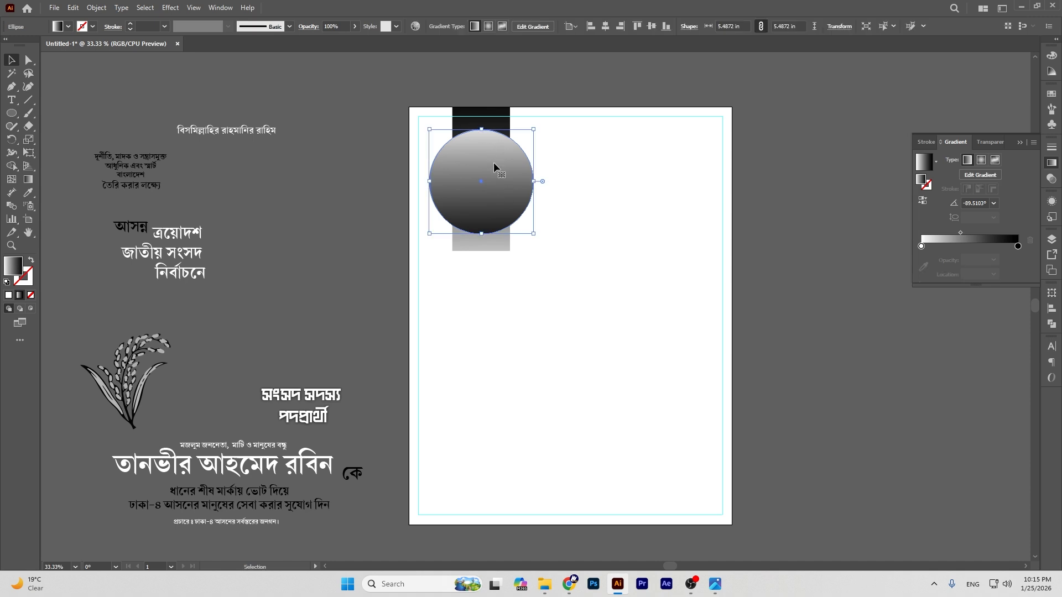
key(v)
drag(482, 129, 484, 135)
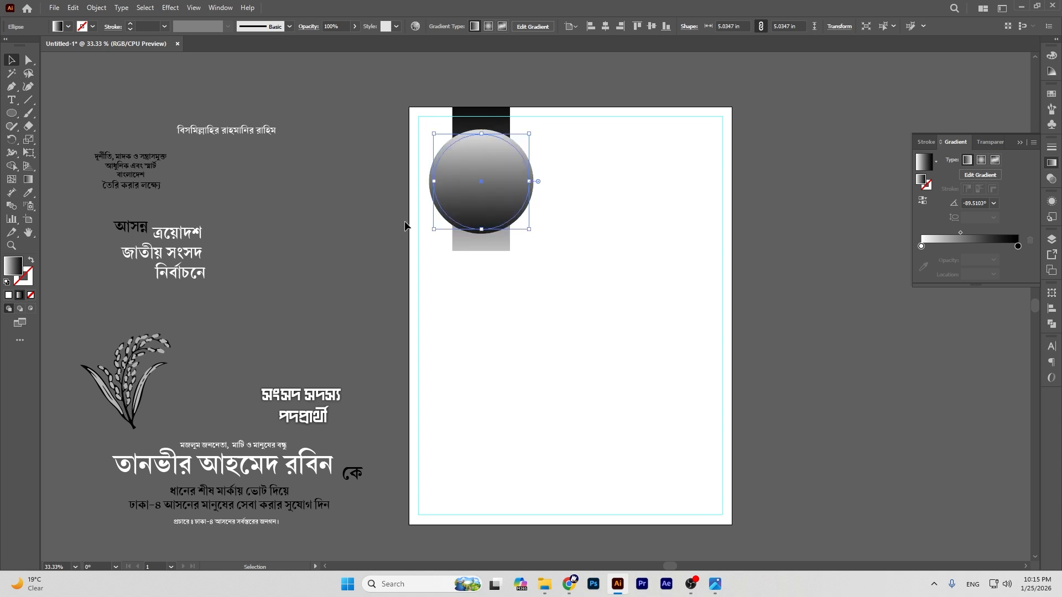
click(8, 296)
click(265, 230)
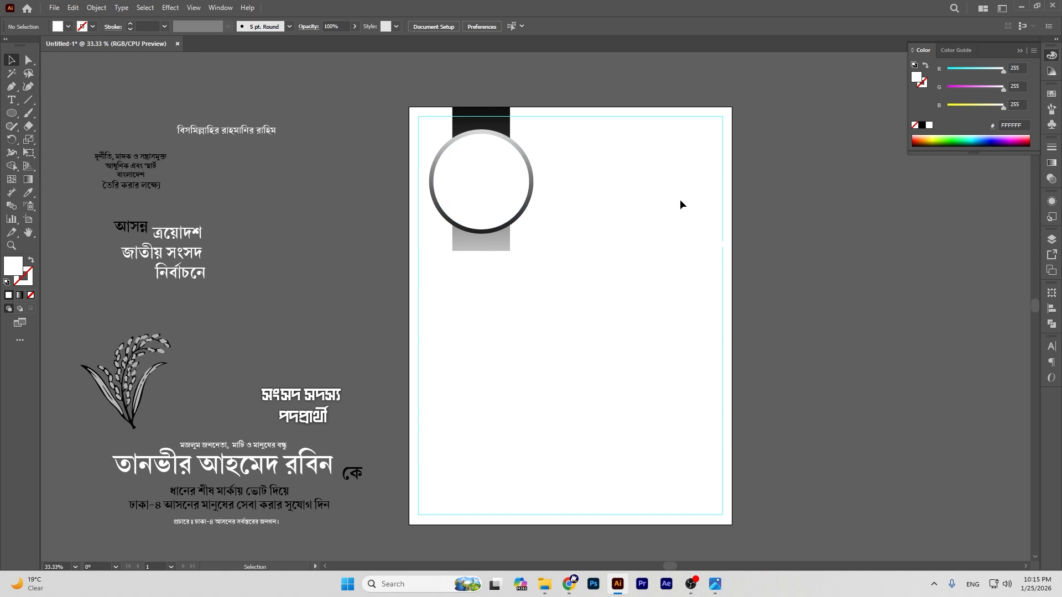
Step: Copy the ringed circle as a larger badge at the artboard's lower left
drag(441, 157, 469, 362)
drag(489, 315, 487, 292)
mouse_move(487, 352)
mouse_down()
mouse_move(503, 346)
mouse_move(493, 333)
mouse_up()
drag(492, 277, 492, 283)
drag(491, 339, 488, 337)
click(785, 350)
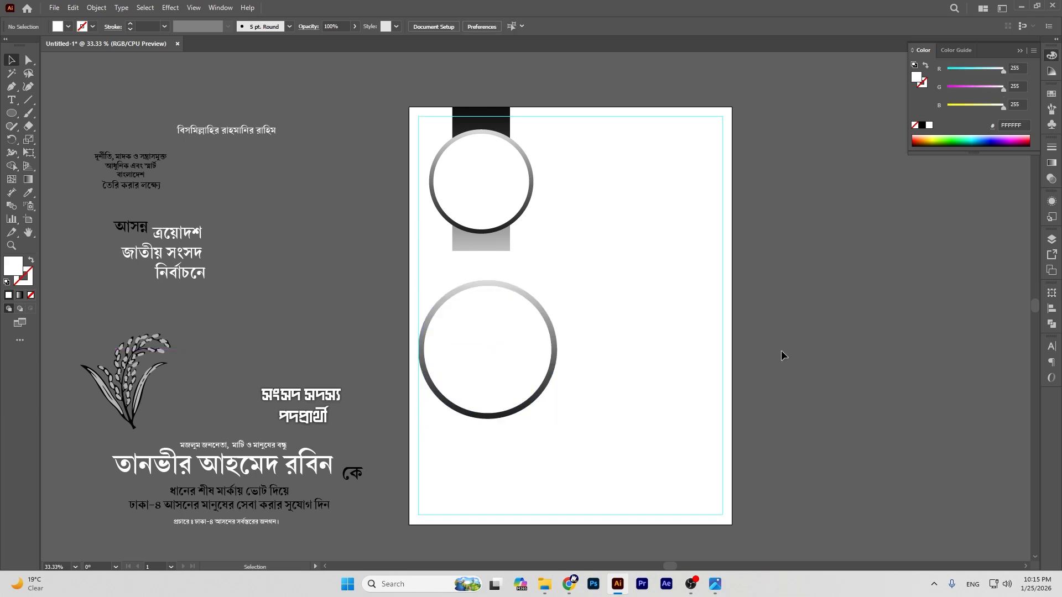
Step: Draw a large rectangle to the right of the lower circle
scroll(785, 350, down, 1)
scroll(735, 369, up, 1)
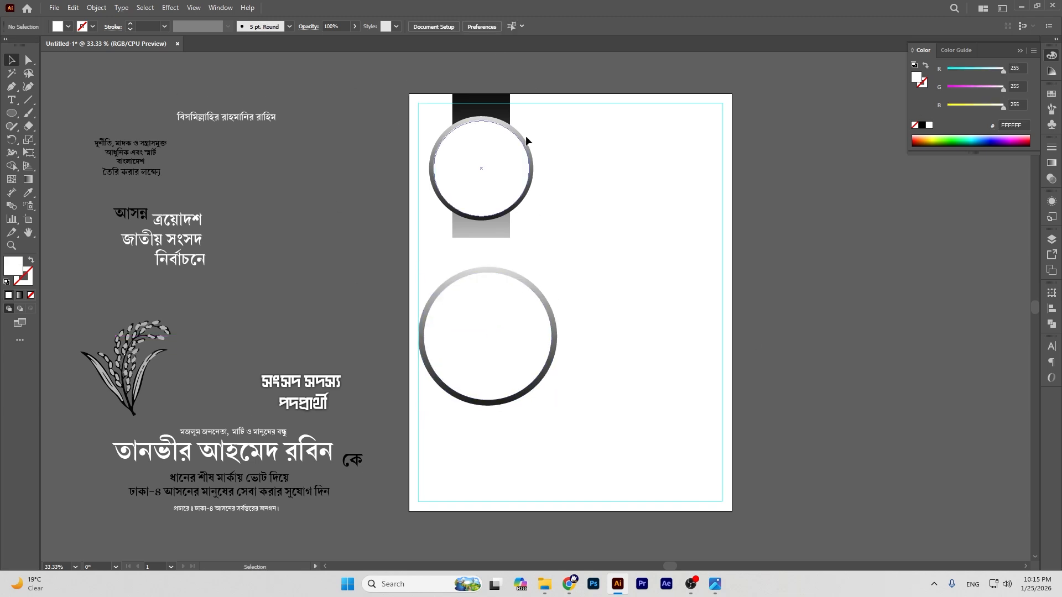
drag(11, 113, 49, 113)
drag(565, 196, 851, 388)
Step: Fill the rectangle black, then tilt and reposition it beside the lower circle
key(v)
click(921, 126)
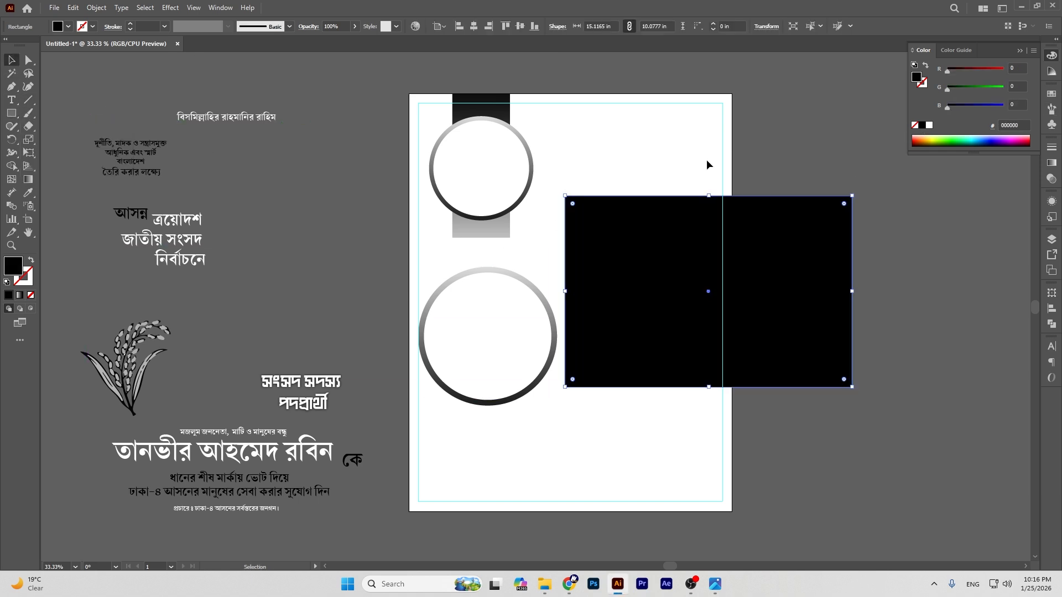
drag(692, 287, 586, 267)
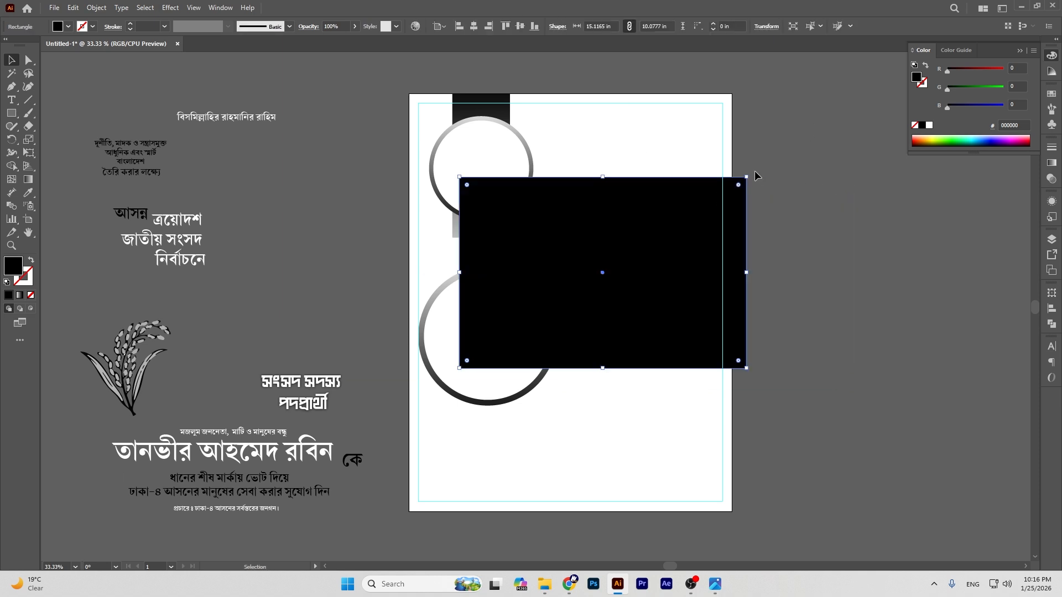
drag(750, 176, 733, 139)
drag(671, 238, 658, 228)
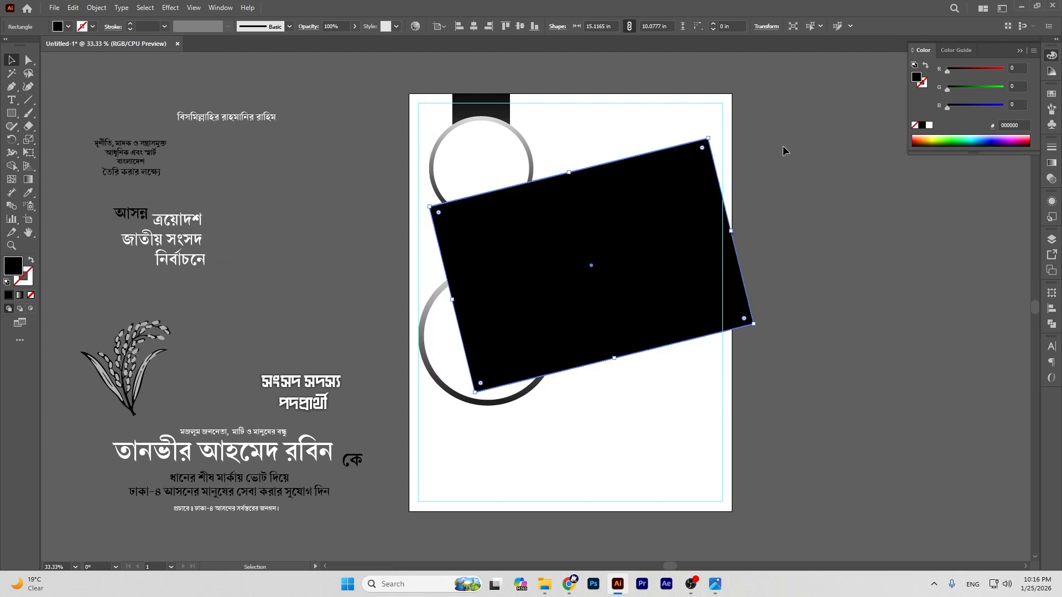
drag(710, 134, 714, 138)
drag(581, 235, 589, 265)
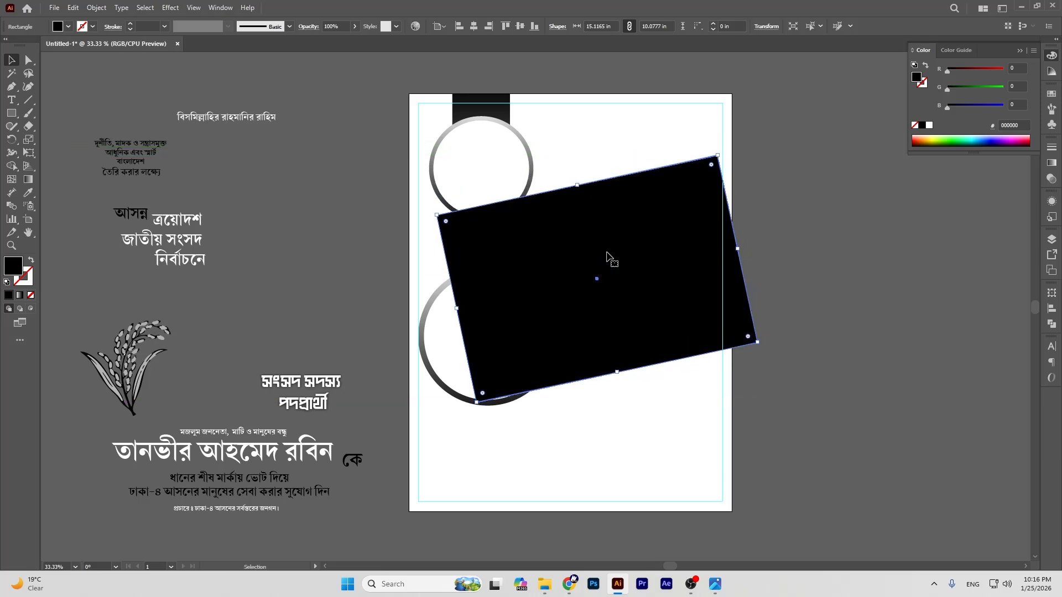
drag(720, 151, 722, 153)
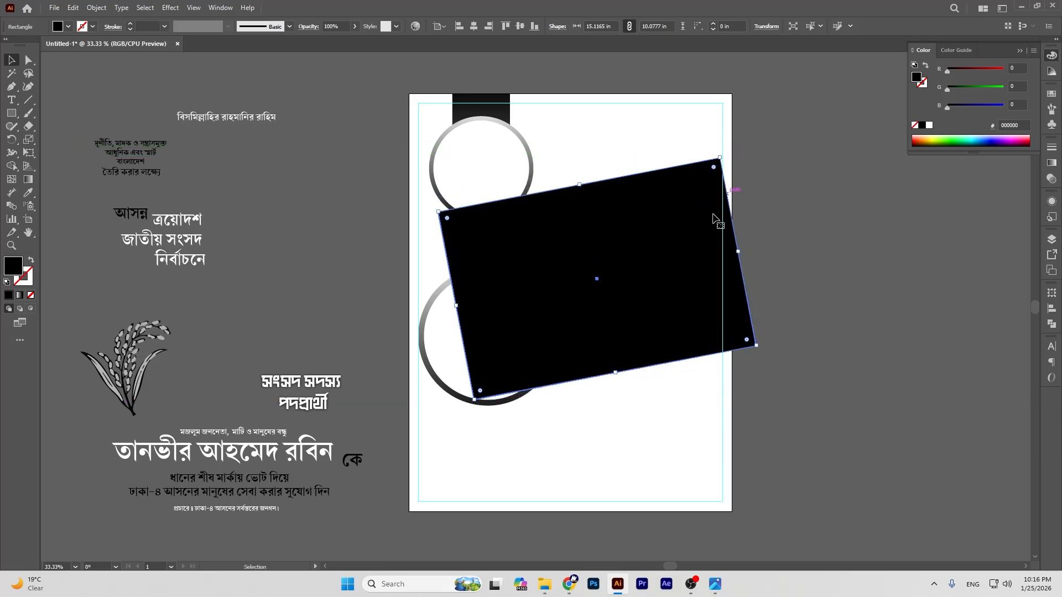
drag(578, 184, 578, 177)
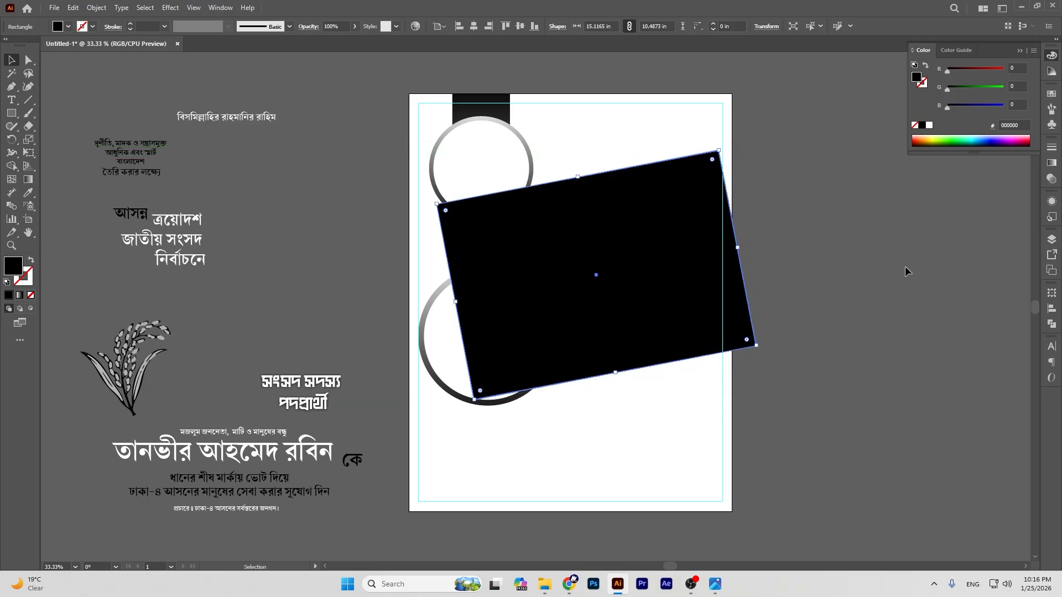
click(904, 267)
Step: Round the panel's corners to about 2.13 in and send it behind the circles
click(711, 237)
click(29, 59)
drag(458, 212, 502, 214)
click(845, 246)
click(11, 59)
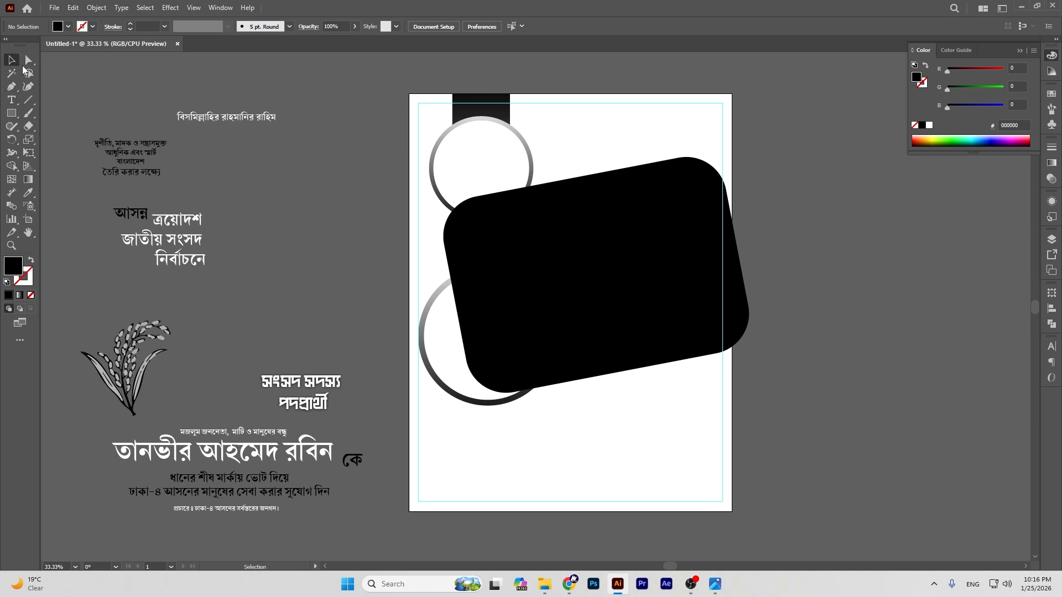
click(527, 264)
key(ctrl+shift+bracketleft)
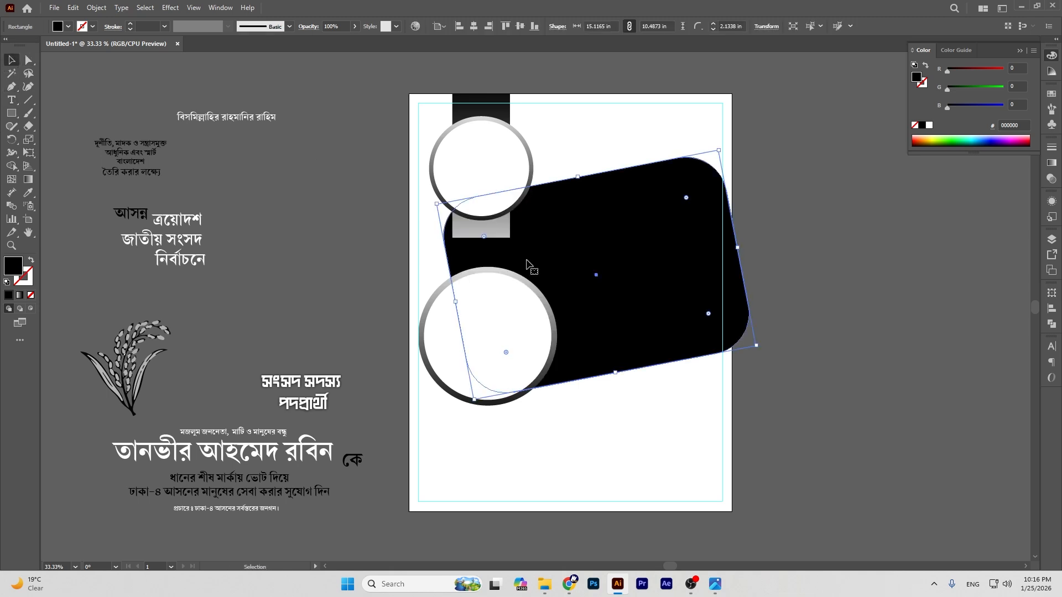
click(828, 319)
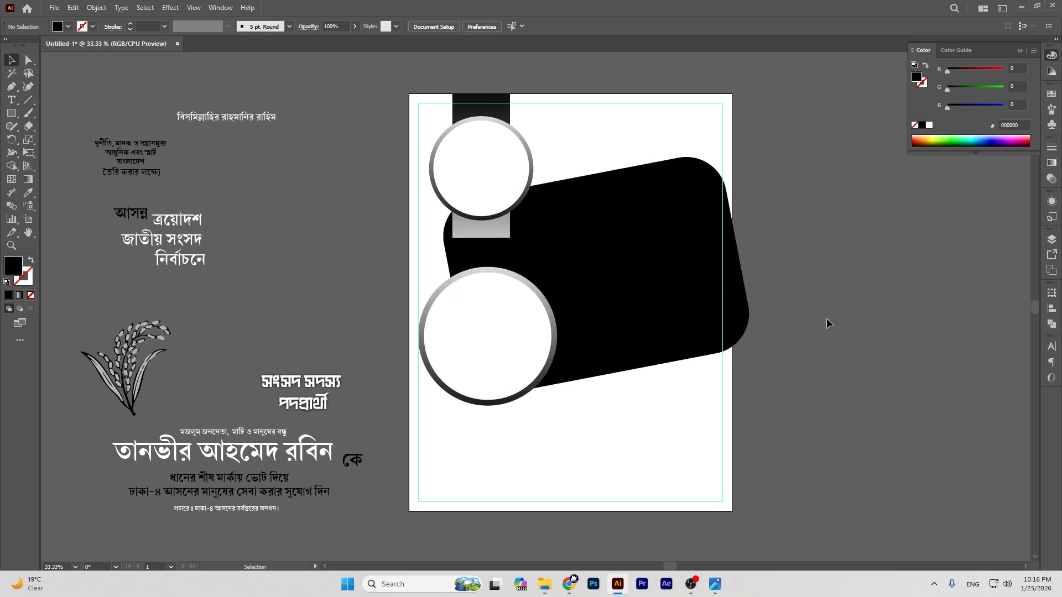
click(669, 256)
click(28, 192)
Step: Apply the top bar's black-to-white gradient to the tilted panel
click(502, 101)
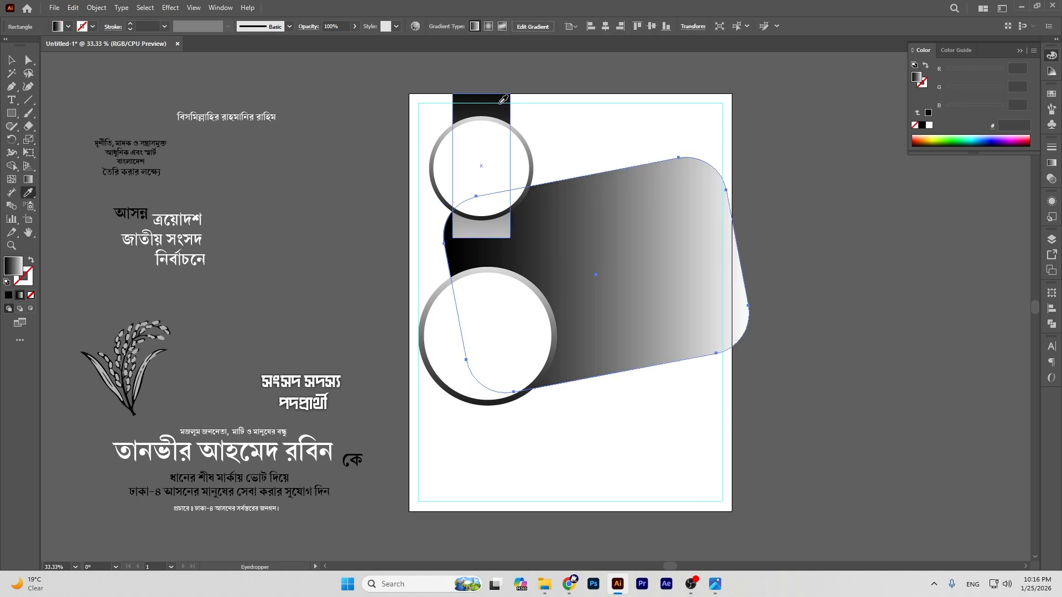
key(v)
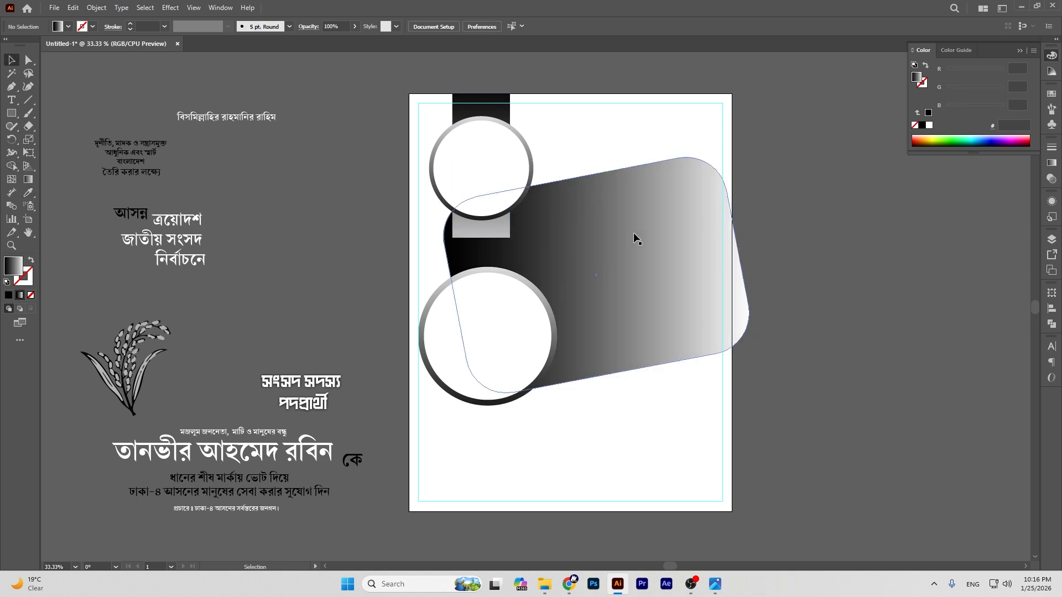
key(a)
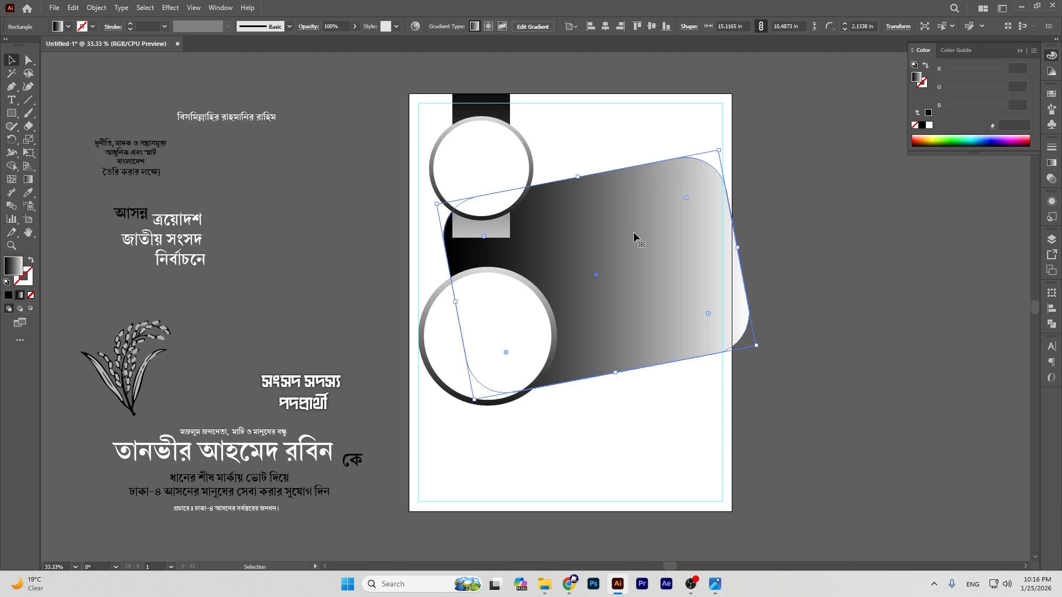
key(v)
Step: Fill the front panel solid black and shrink it to about 14.43 × 9.78 in, leaving a fading rim
click(923, 126)
drag(741, 247, 717, 250)
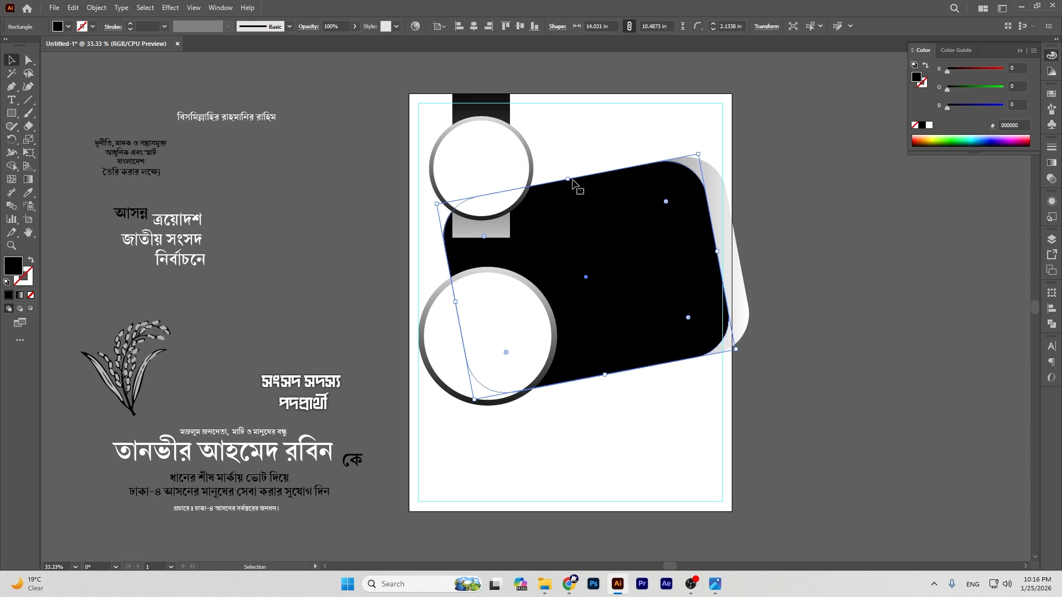
drag(605, 376, 604, 369)
drag(569, 180, 568, 188)
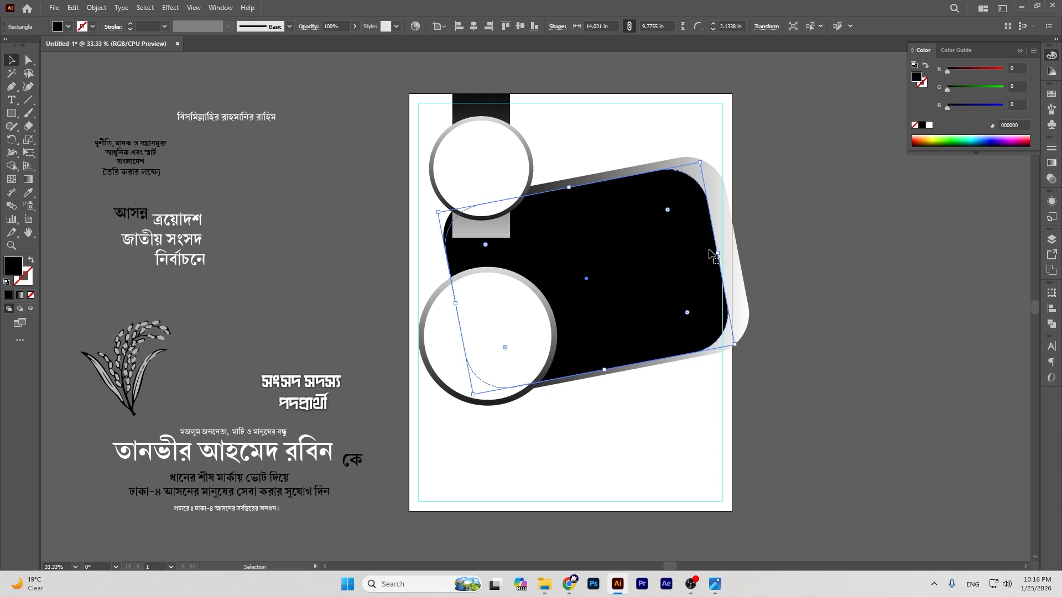
drag(717, 253, 725, 253)
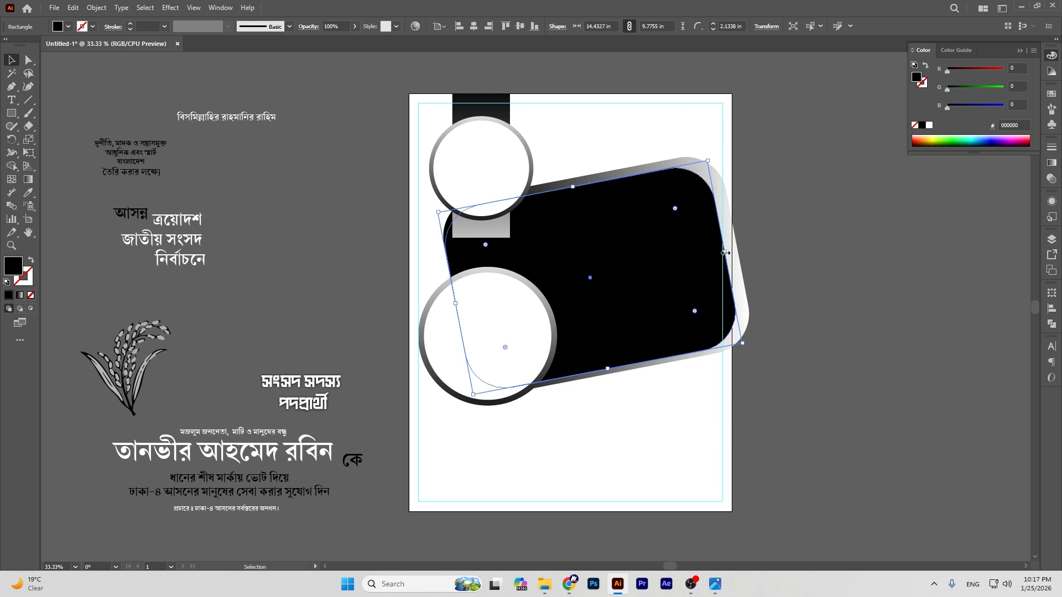
drag(724, 253, 719, 253)
click(823, 298)
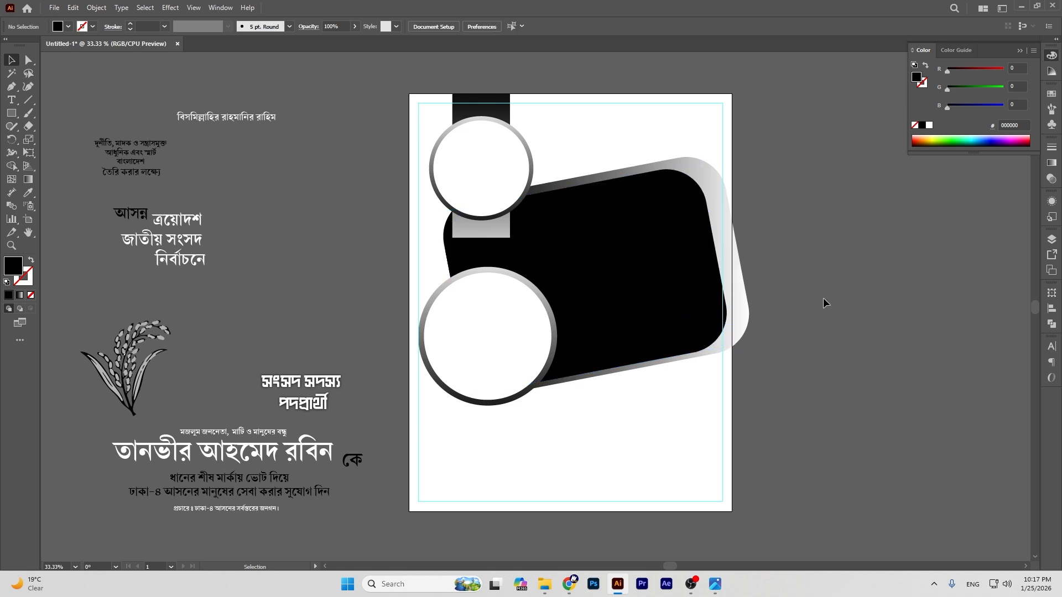
Step: Create a 17 × 22 in rectangle at the artboard corner, fill it white and send it to the back
click(568, 245)
click(845, 214)
click(11, 113)
click(409, 94)
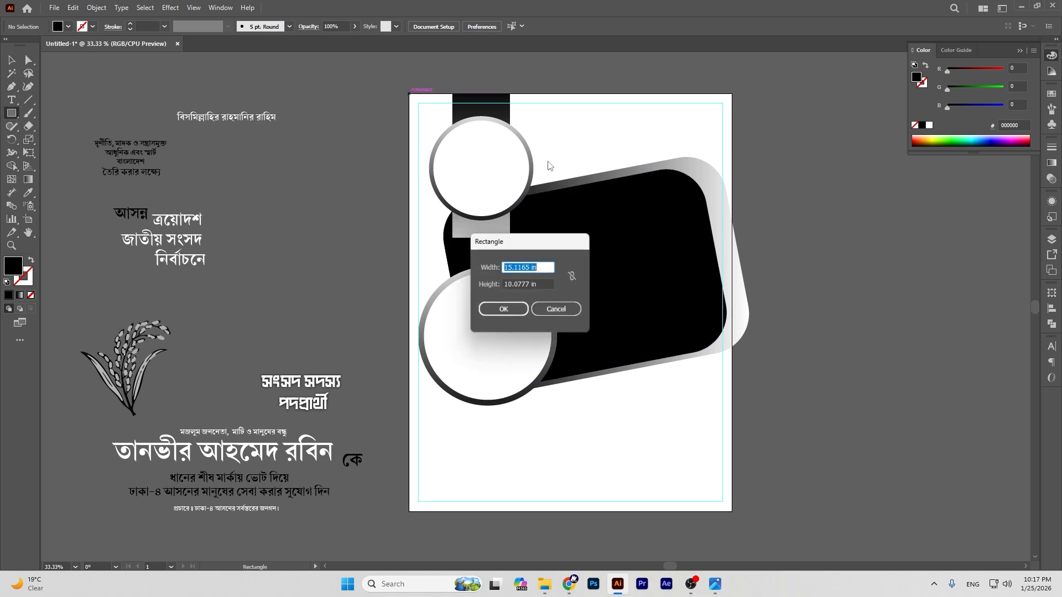
key(BackSpace)
text(17)
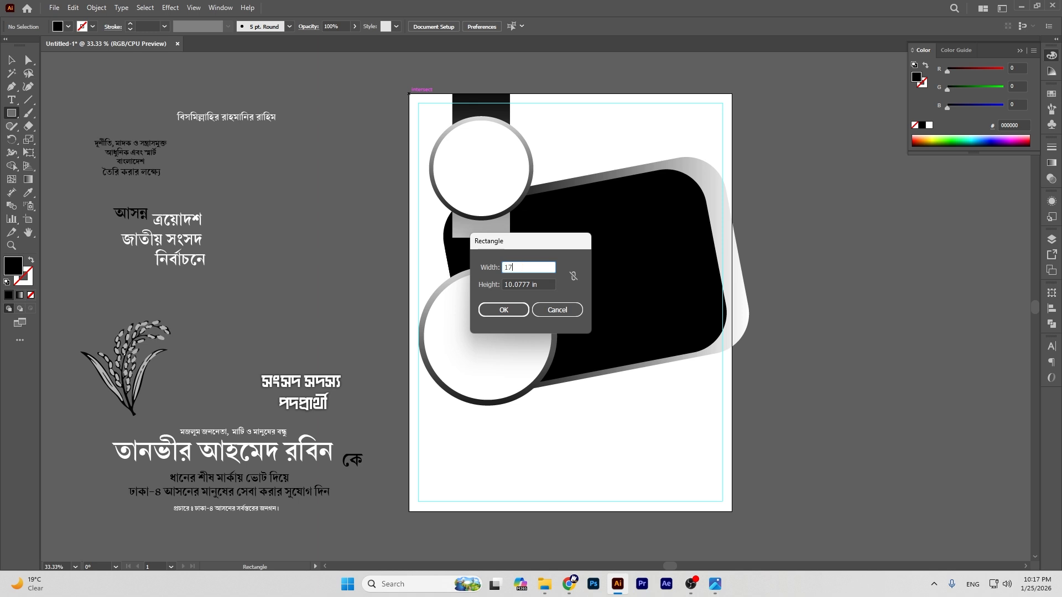
key(Tab)
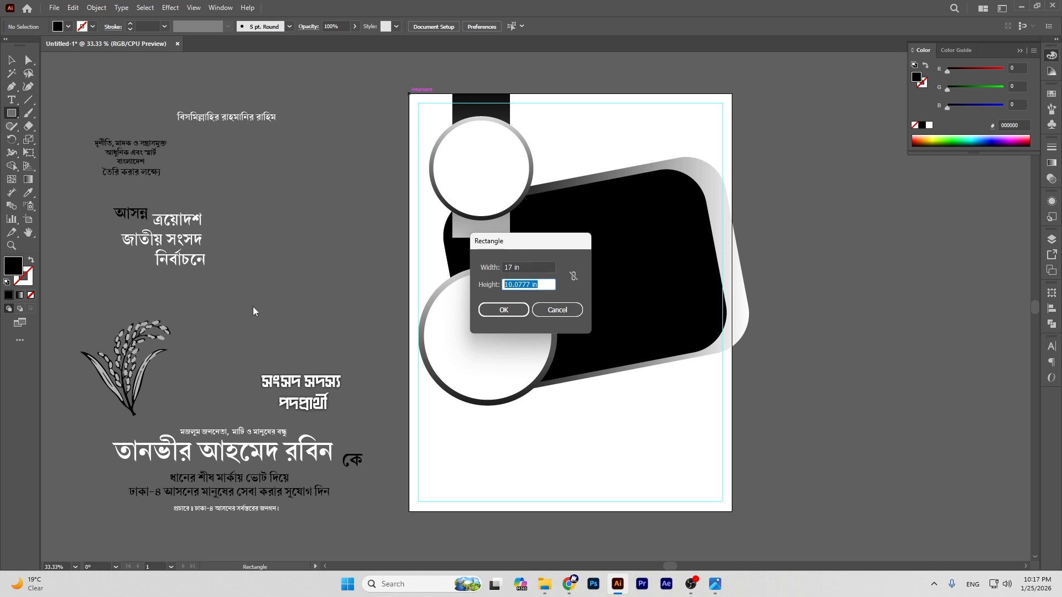
text(22)
click(504, 311)
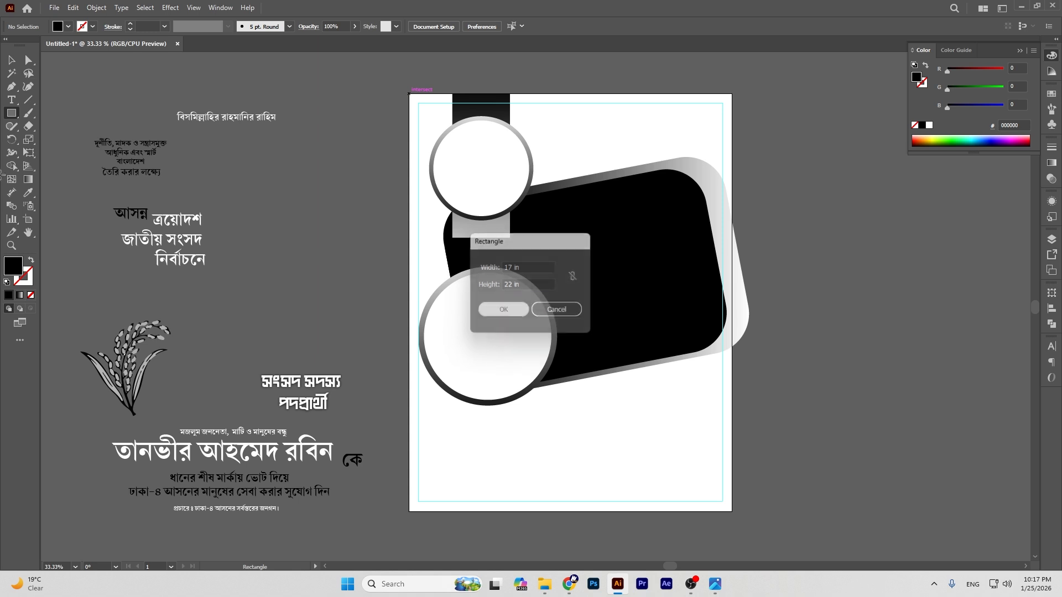
click(11, 59)
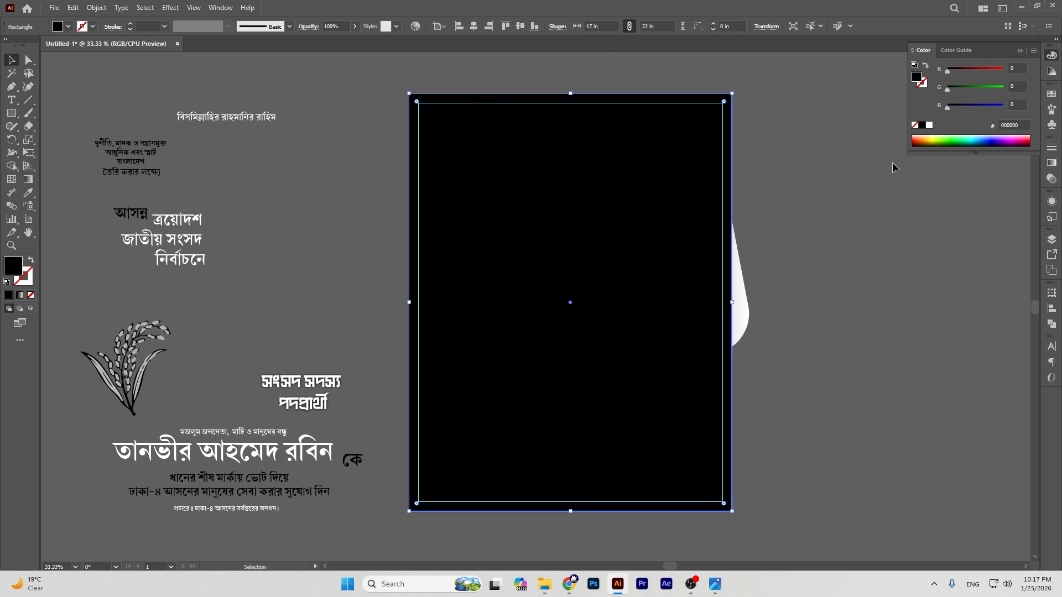
click(930, 126)
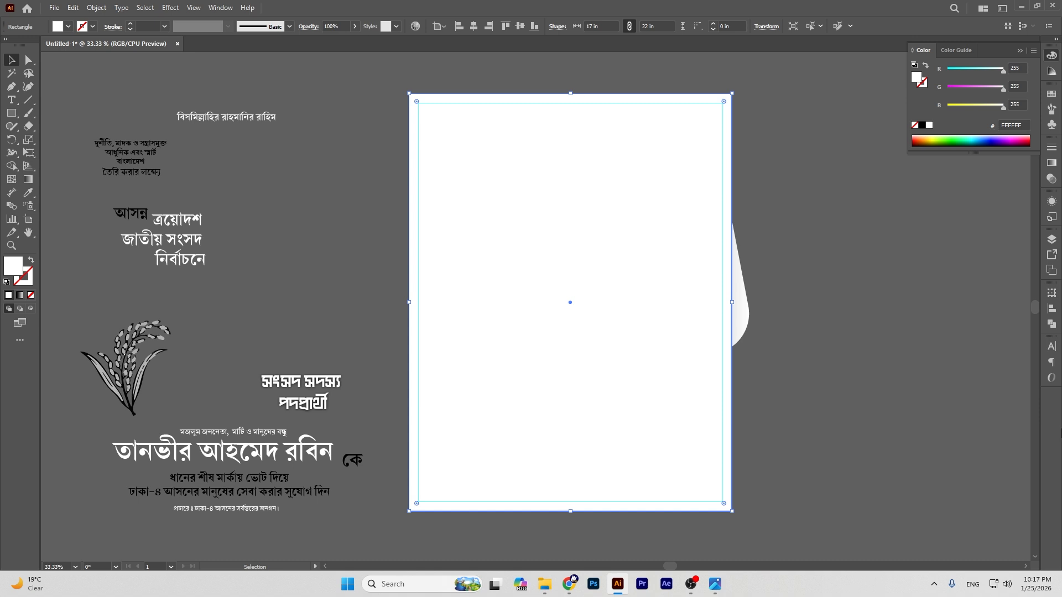
key(ctrl+shift+bracketleft)
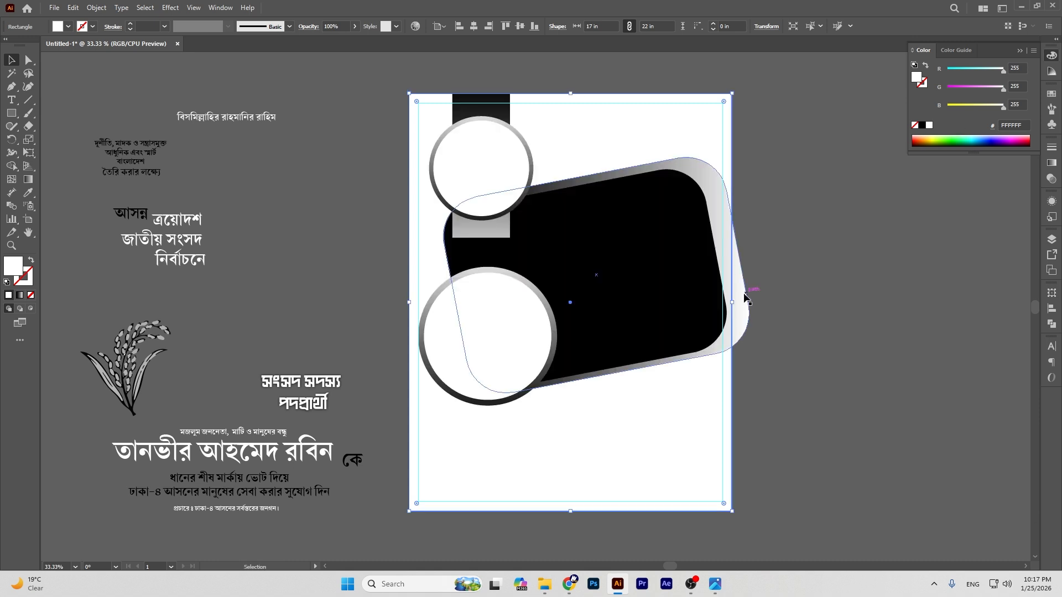
Step: Trim away the rounded panel's part overhanging the artboard's right edge with Shape Builder
drag(784, 145, 623, 239)
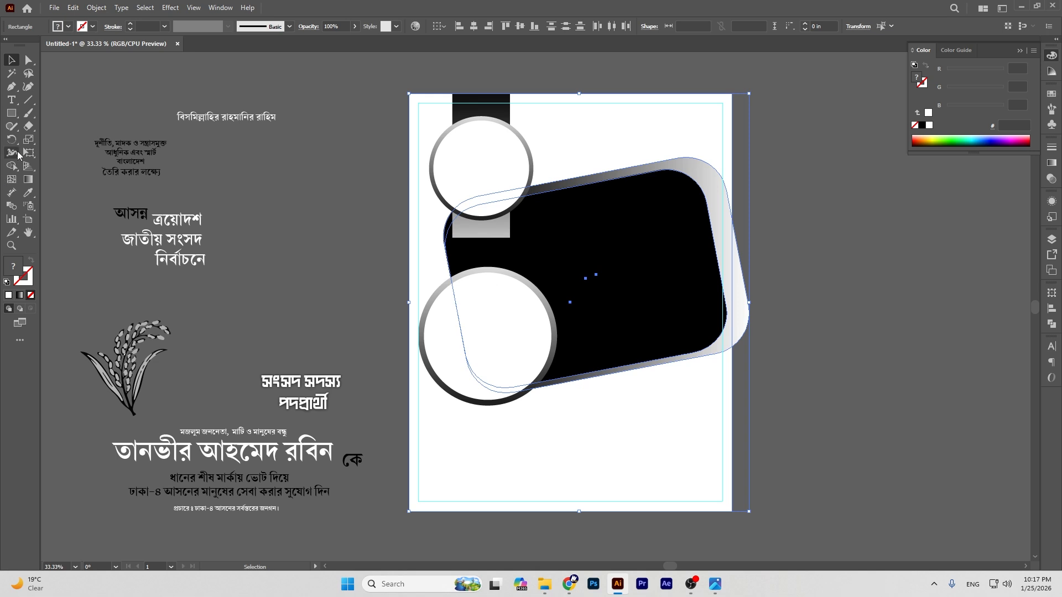
click(12, 165)
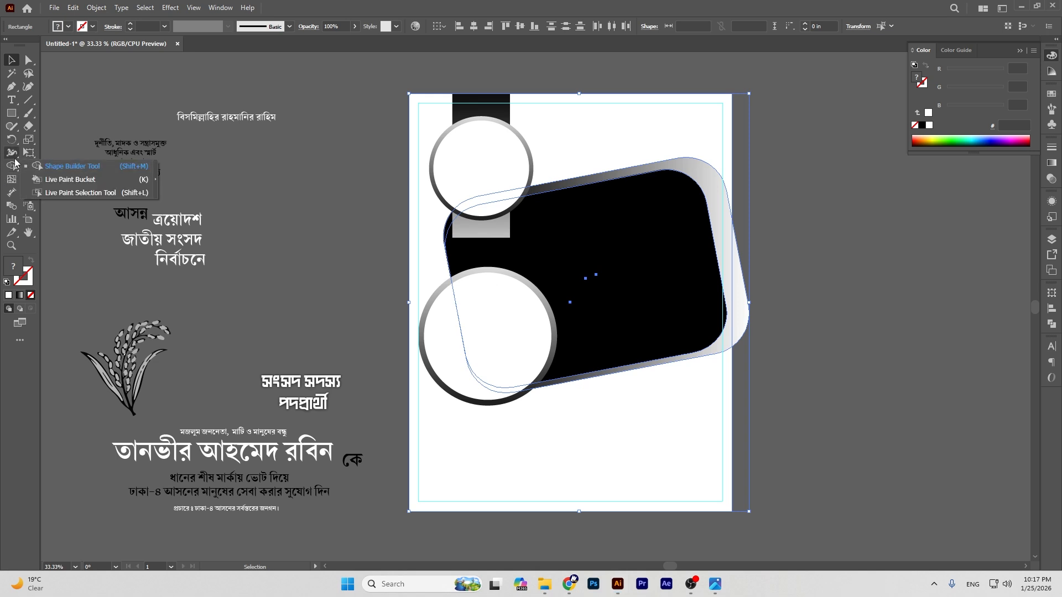
click(82, 170)
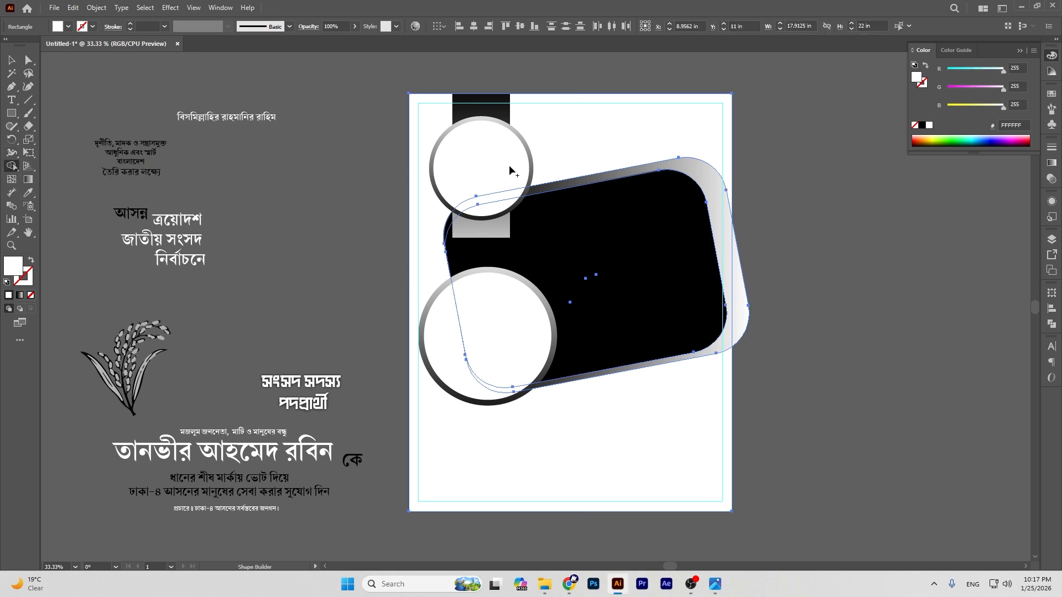
alt+click(741, 292)
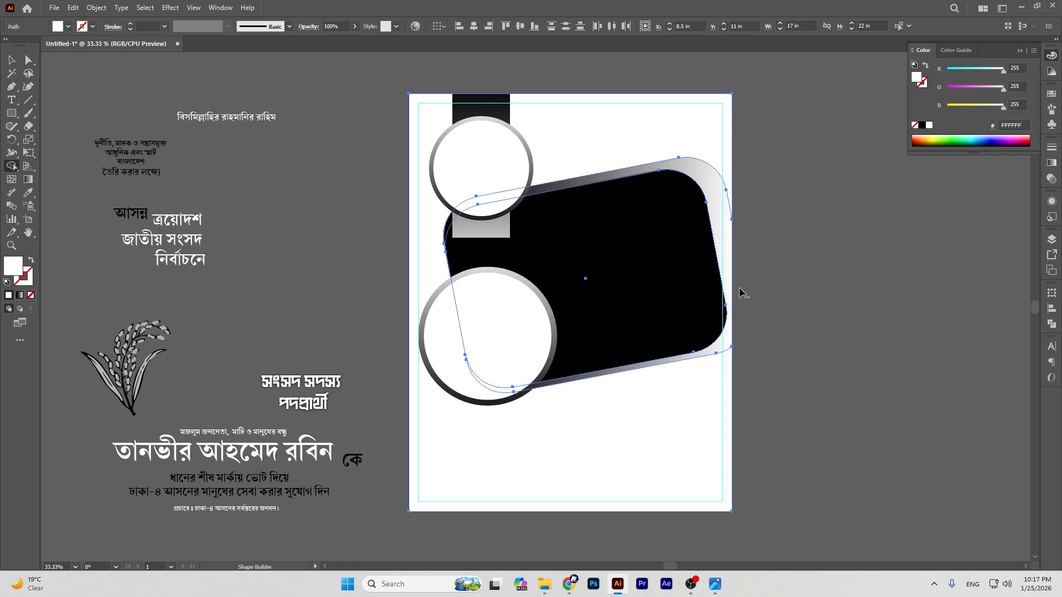
click(10, 60)
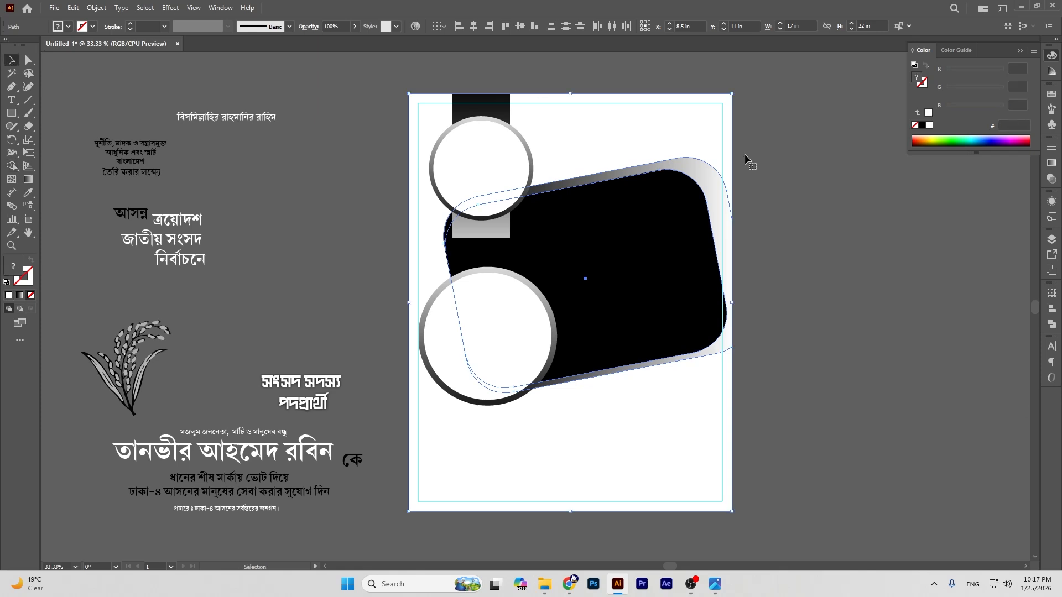
click(915, 222)
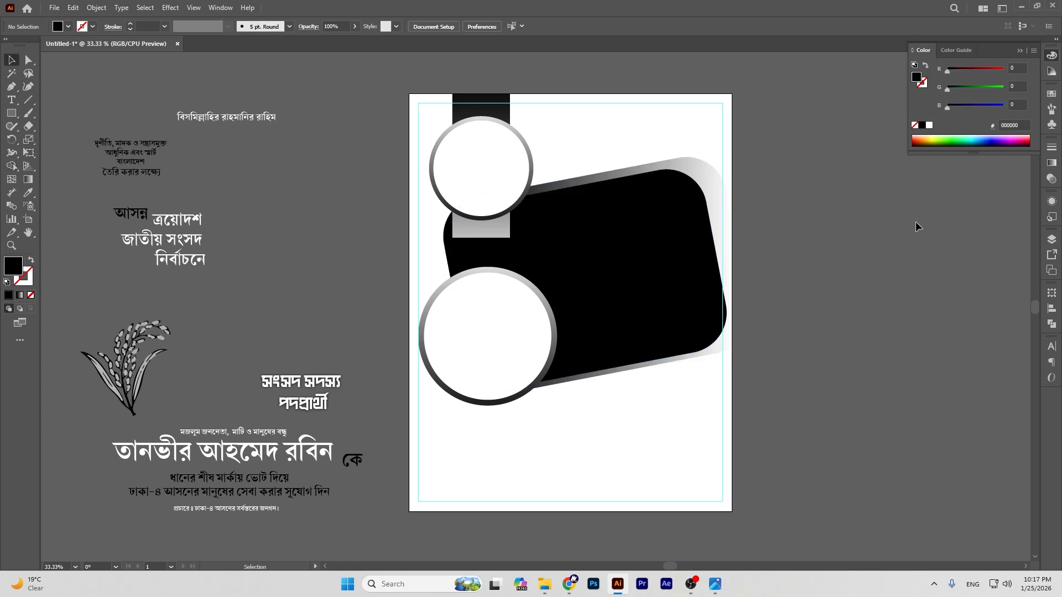
Step: Realign the white background with the artboard and move and shrink the lower ring badge
click(450, 379)
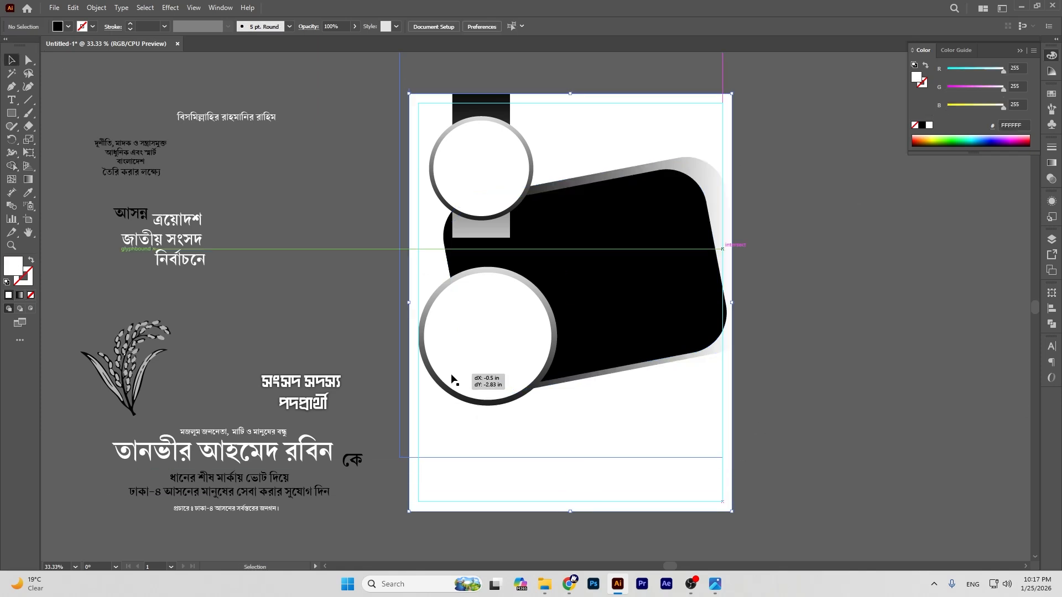
key(ctrl+z)
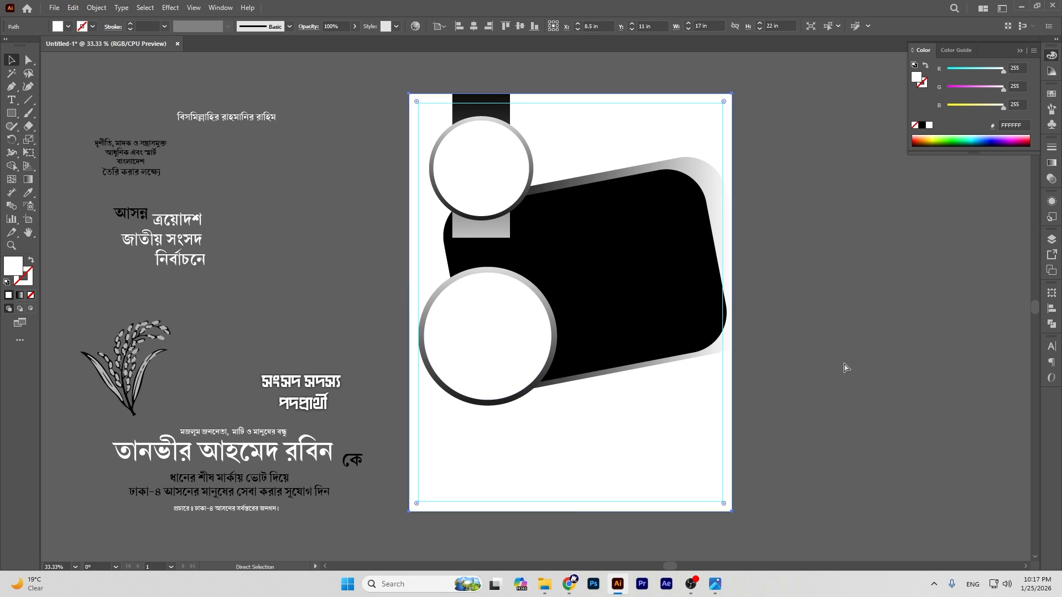
click(845, 367)
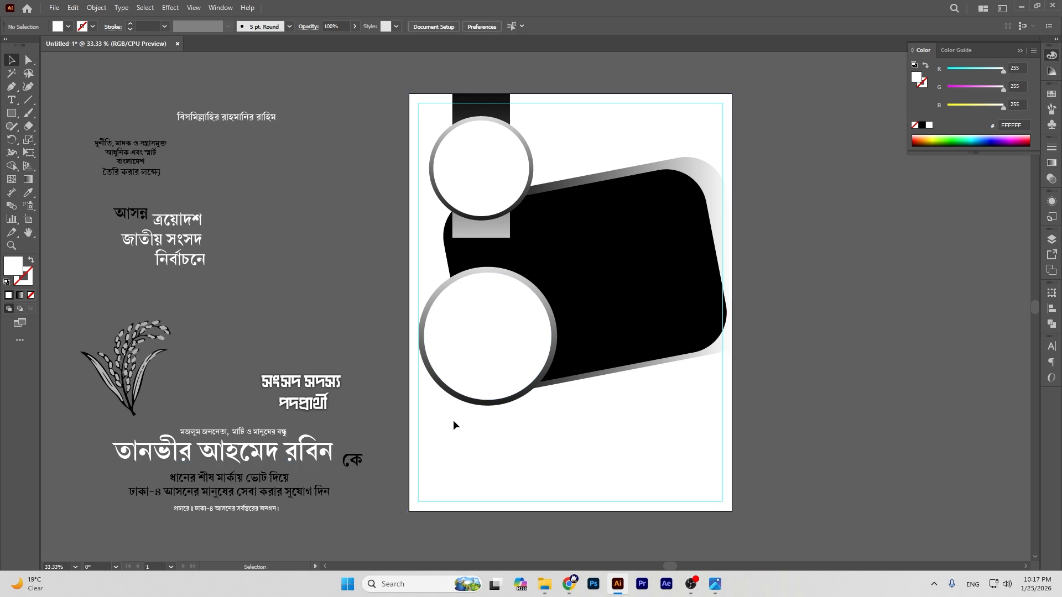
click(463, 373)
drag(463, 373, 465, 389)
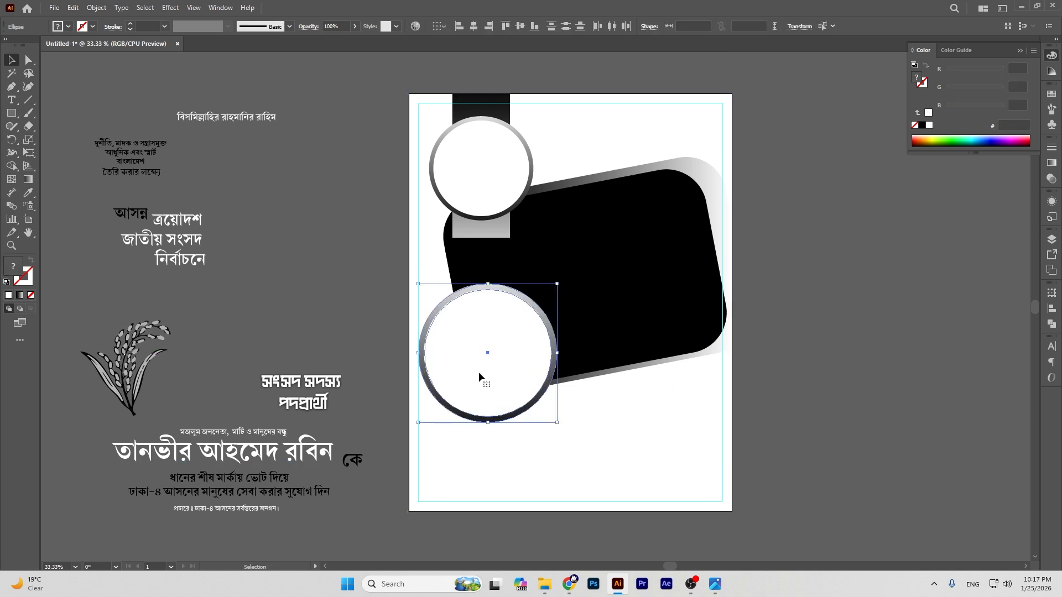
drag(488, 284, 490, 299)
drag(489, 410, 486, 419)
drag(492, 367, 490, 367)
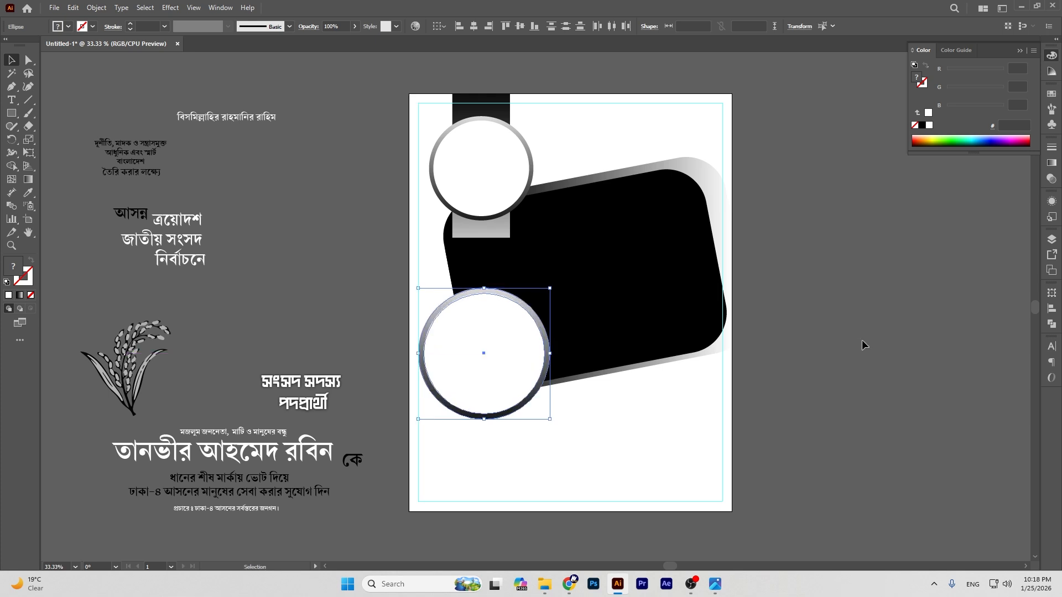
click(792, 343)
Step: Nudge the upper ring badge so it overlaps the top strip and the panel's corner
scroll(800, 341, up, 3)
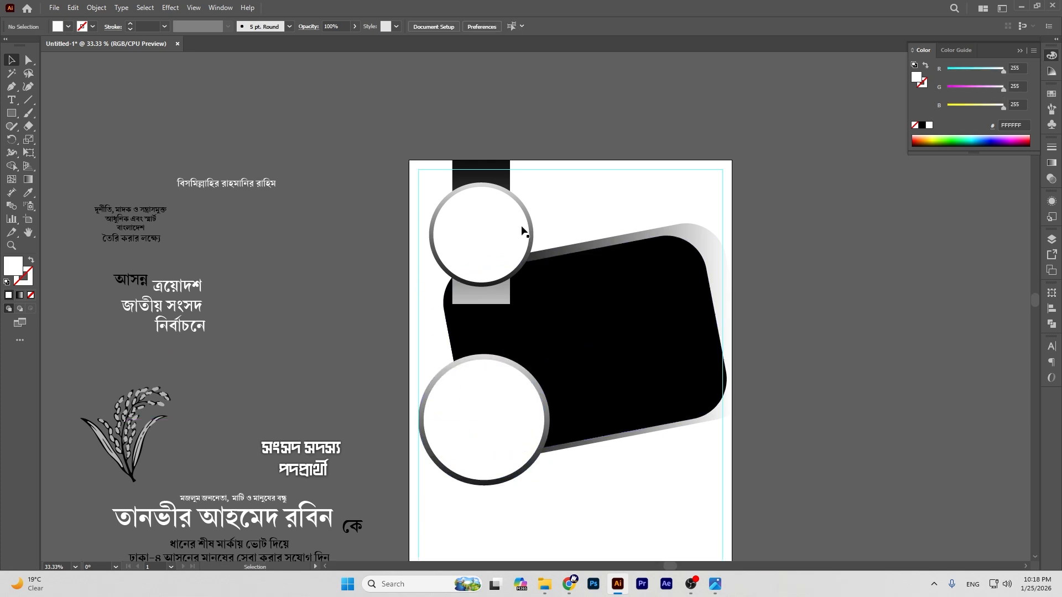
drag(447, 204, 481, 186)
drag(484, 231, 482, 226)
click(841, 310)
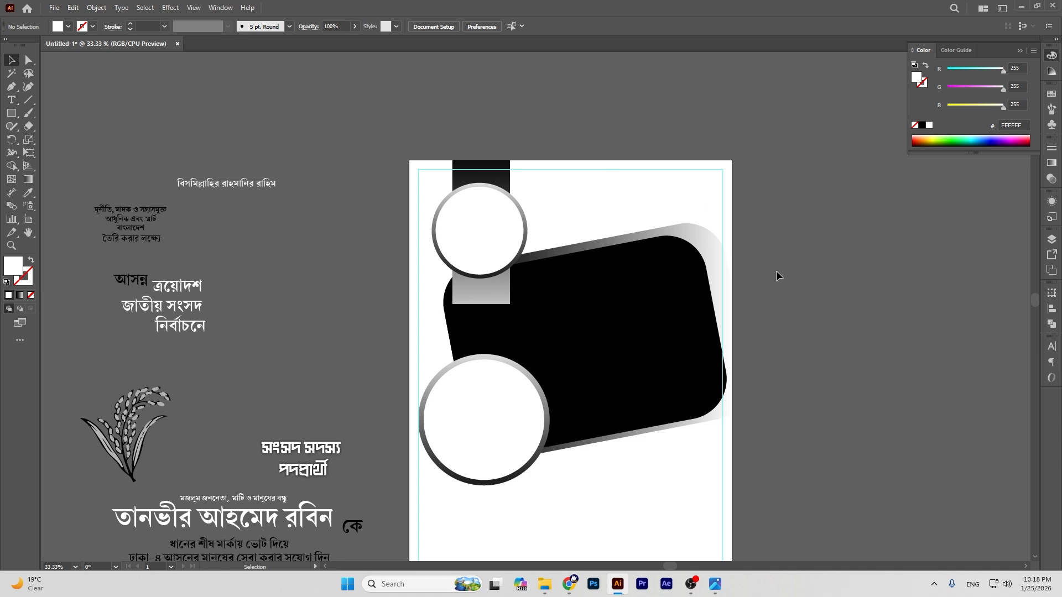
scroll(775, 271, down, 1)
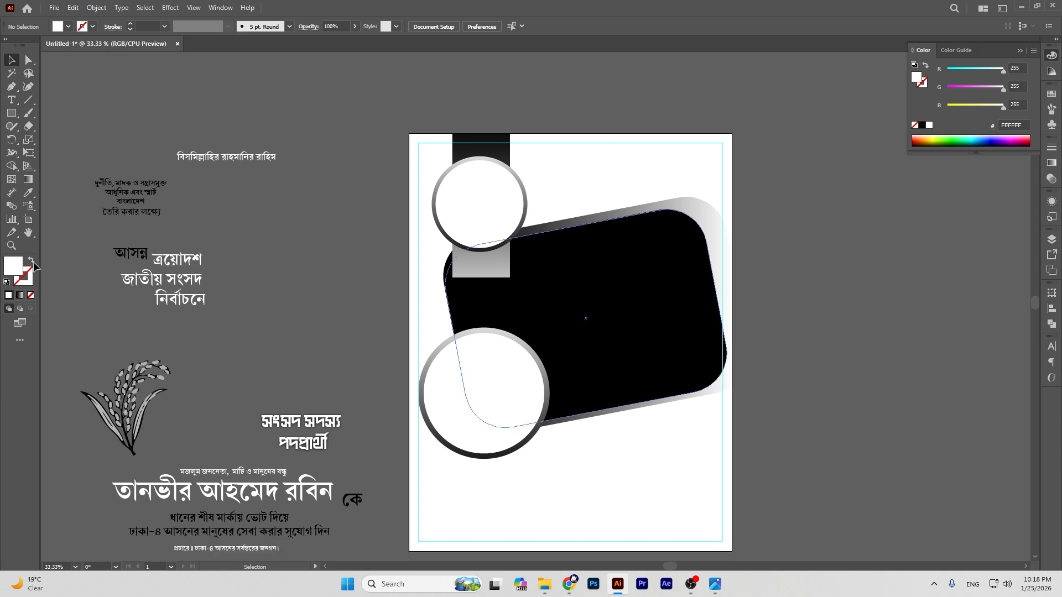
Step: Move the Bengali pledge text into the upper circle and enlarge it to fill the circle
drag(154, 208, 479, 209)
key(ctrl+=)
key(ctrl+=)
key(ctrl+=)
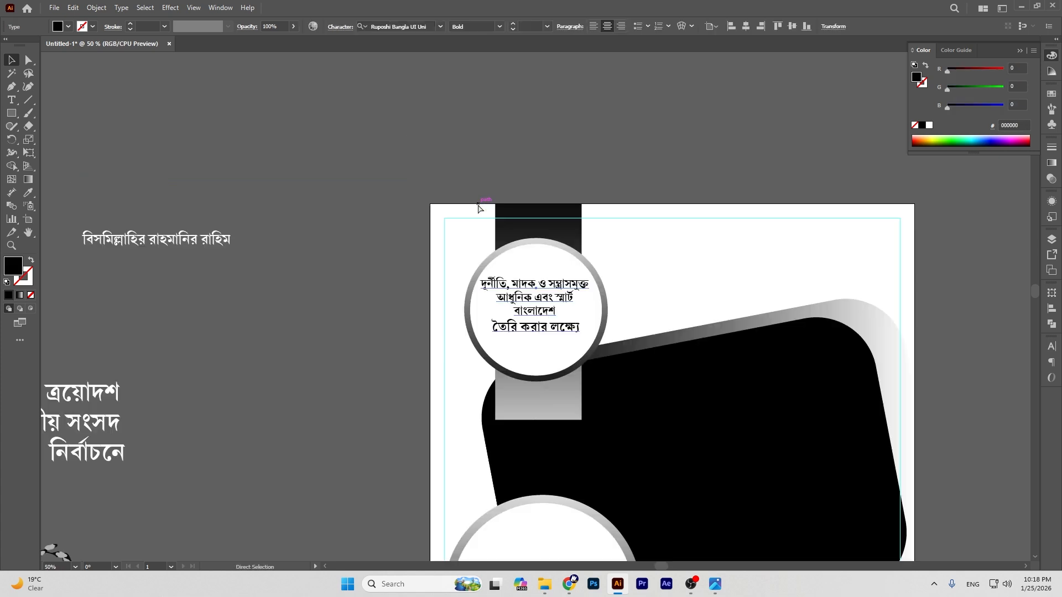
scroll(483, 186, down, 2)
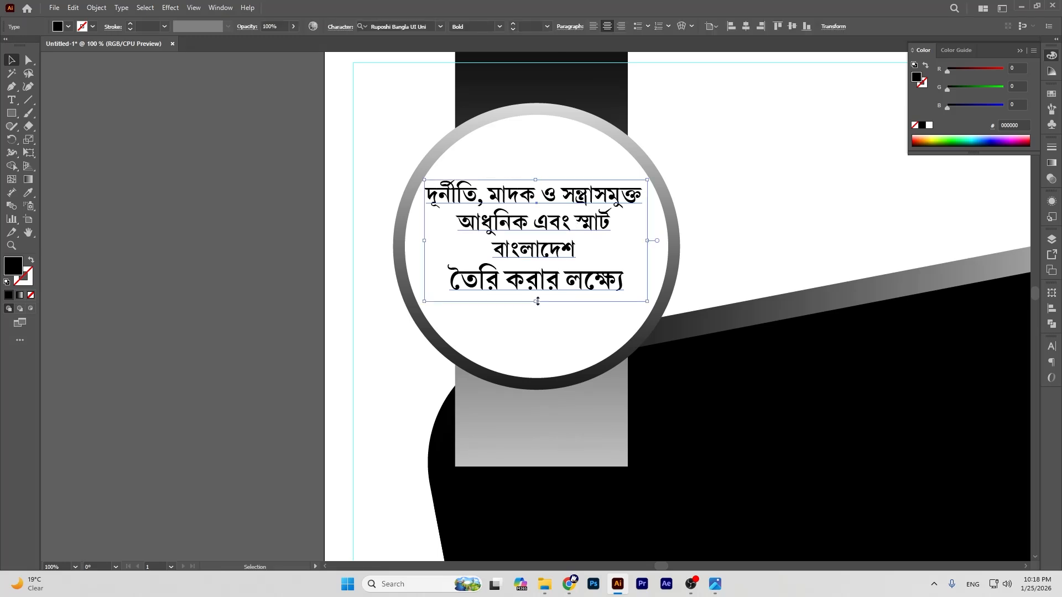
drag(537, 301, 538, 308)
drag(546, 221, 552, 230)
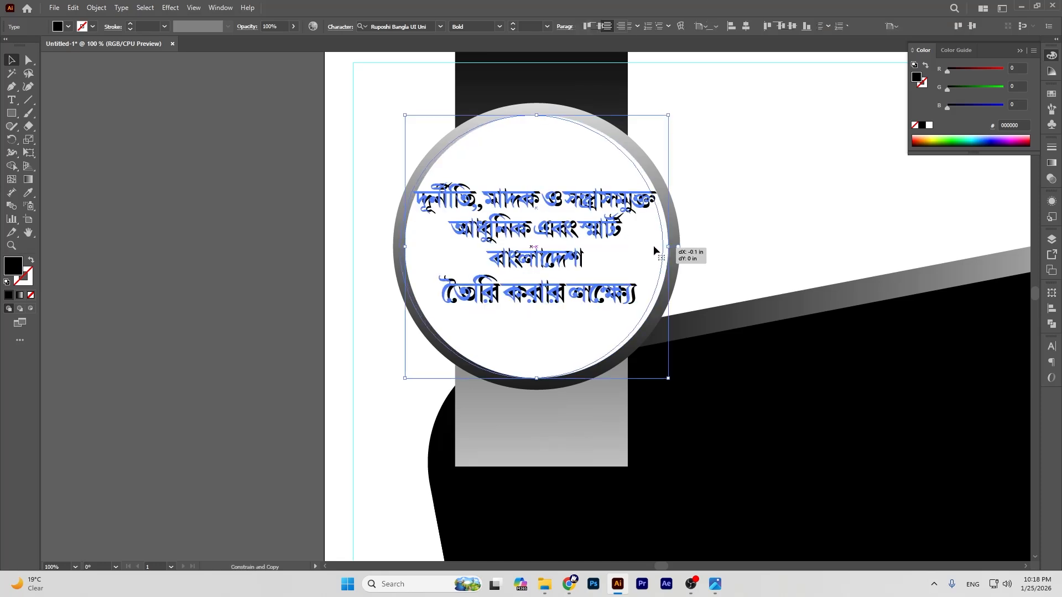
Step: Fine-tune the text block's position and height inside the circle, then zoom back out
shift+click(653, 244)
click(266, 188)
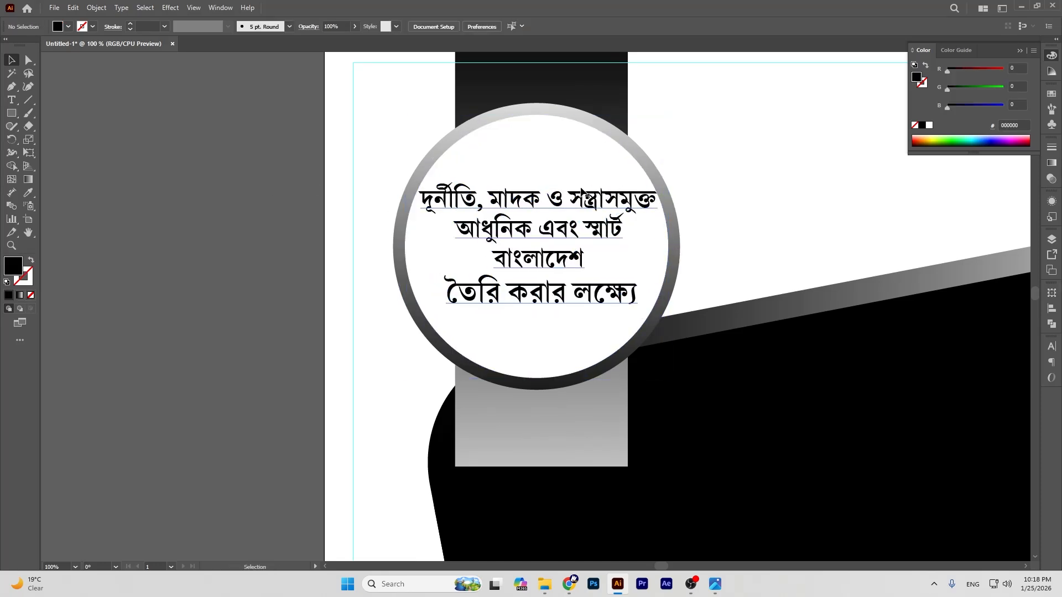
click(534, 188)
drag(537, 187, 542, 191)
drag(541, 311, 546, 318)
click(143, 192)
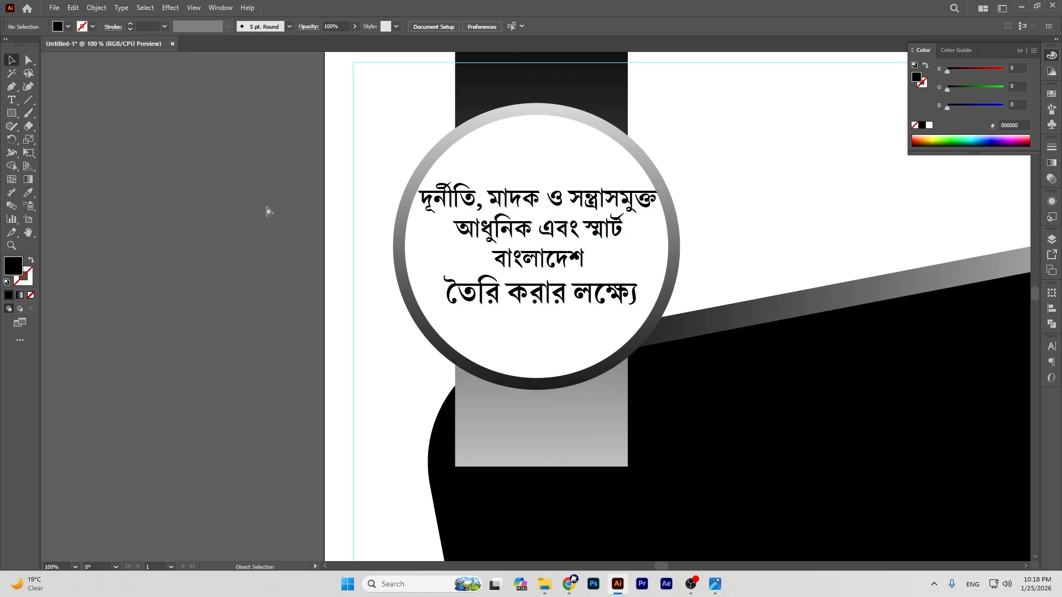
key(ctrl+minus)
key(ctrl+minus)
scroll(338, 198, down, 1)
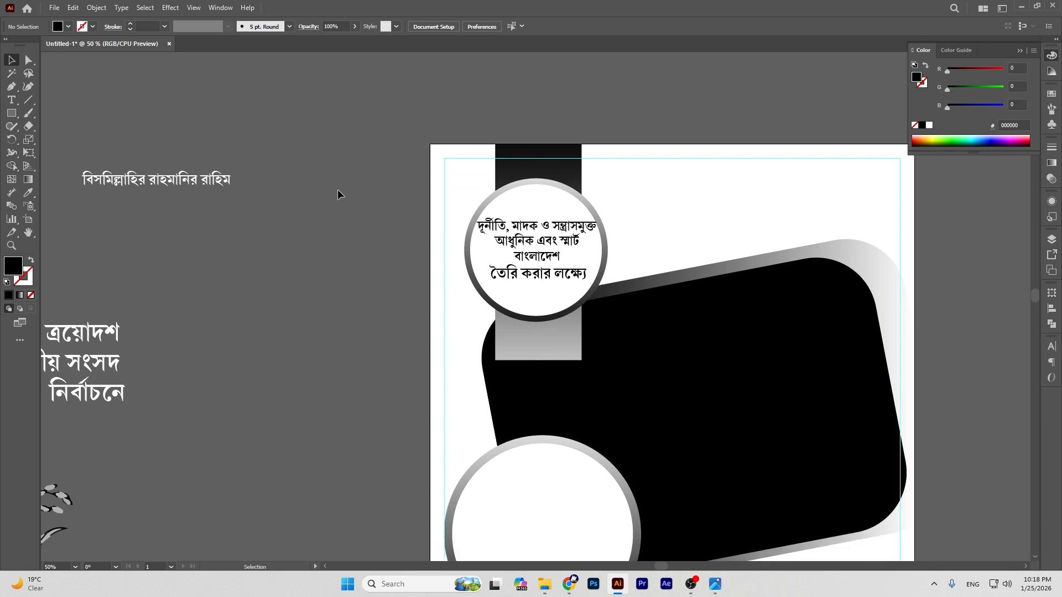
Step: Draw a black rectangle bar near the top of the artboard
click(11, 113)
mouse_move(624, 158)
mouse_down()
mouse_move(788, 206)
mouse_move(790, 183)
mouse_up()
key(v)
click(274, 177)
Step: Select the circle, text and bar together and nudge them left
click(28, 234)
drag(678, 192, 561, 193)
click(12, 58)
drag(360, 168, 432, 227)
key(Left)
key(Left)
key(Left)
key(Left)
key(Left)
key(Left)
key(Left)
key(Left)
key(Left)
key(Left)
key(Left)
key(Left)
key(Left)
key(Left)
key(Left)
key(Left)
key(Left)
key(Left)
key(ctrl+shift+a)
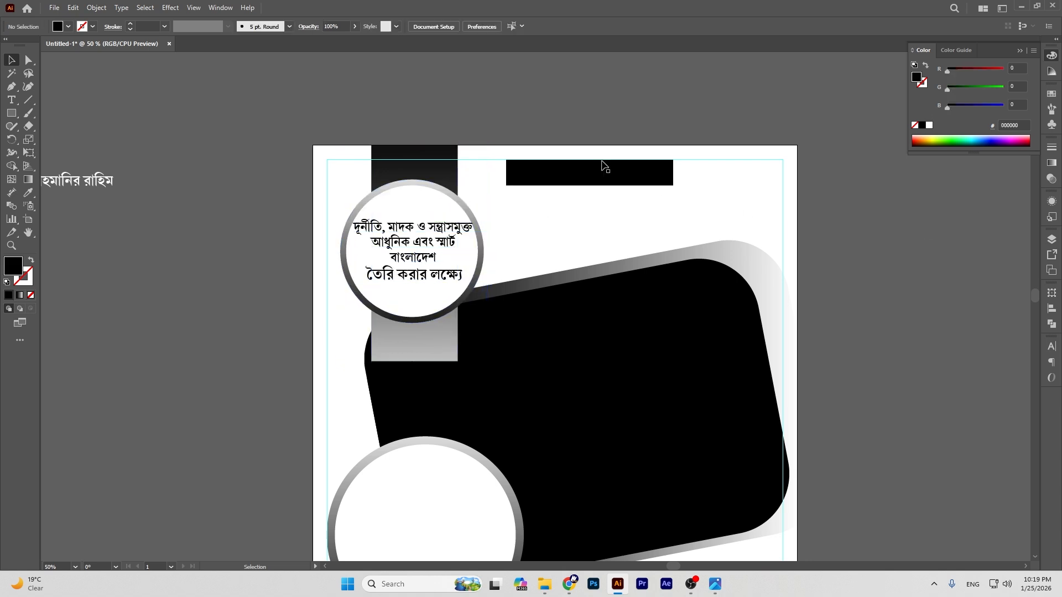
Step: Centre the black bar horizontally on the artboard and narrow it from both sides
click(600, 176)
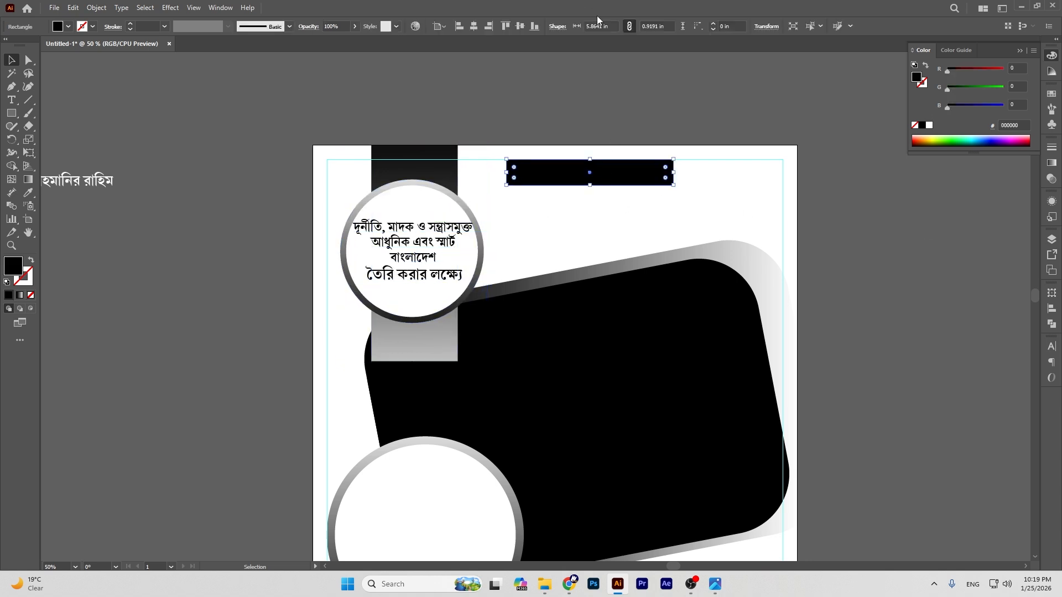
click(476, 26)
click(635, 147)
click(621, 174)
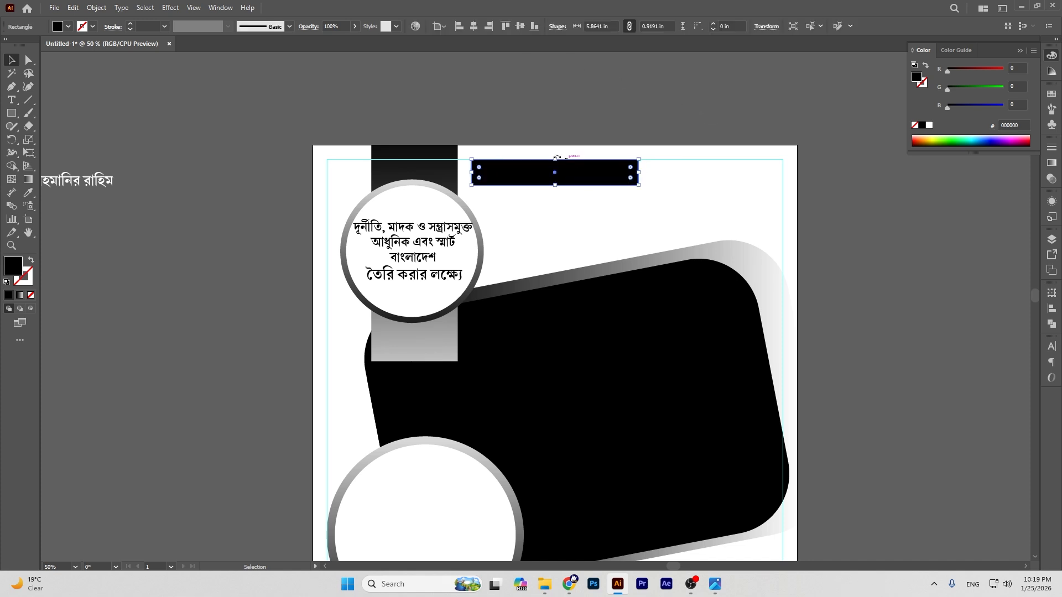
drag(556, 160, 559, 162)
drag(472, 172, 481, 172)
drag(639, 172, 630, 173)
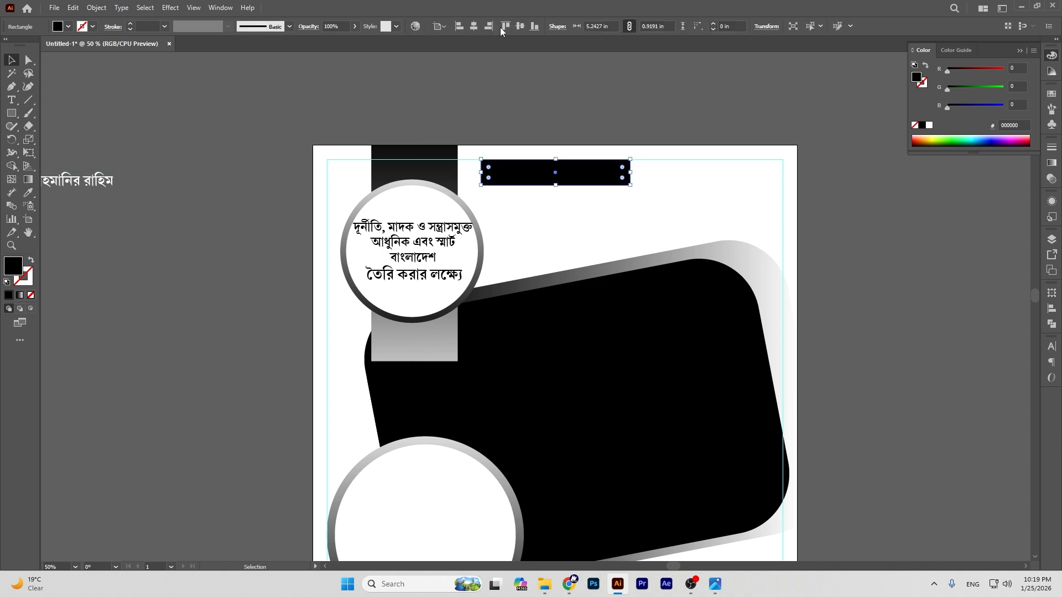
click(686, 100)
Step: Slant the bar into a parallelogram by moving its bottom-left and top-right anchors inward
key(p)
key(ctrl+equal)
key(ctrl+equal)
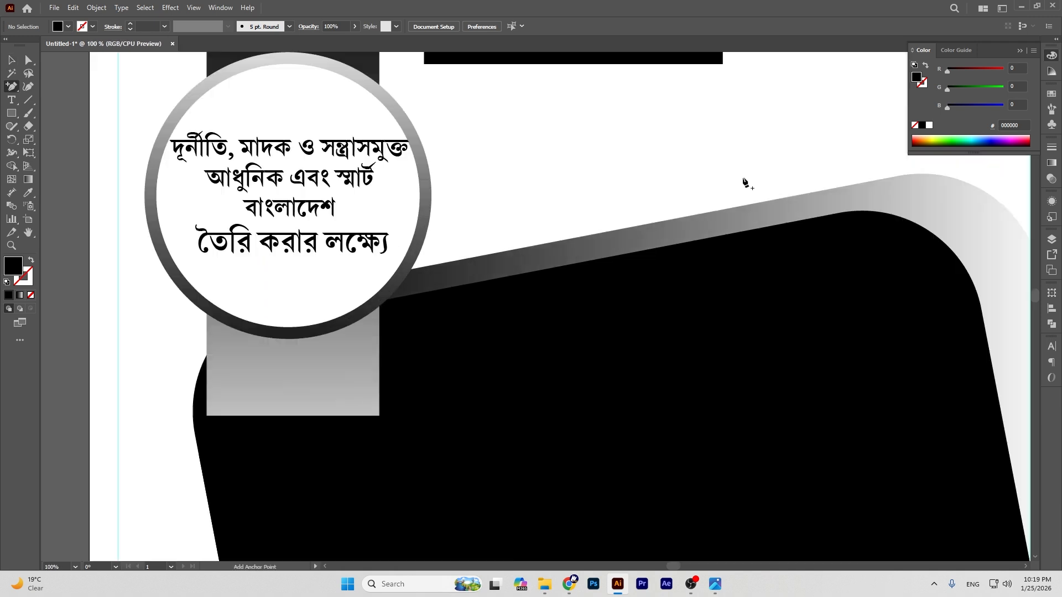
scroll(691, 208, up, 5)
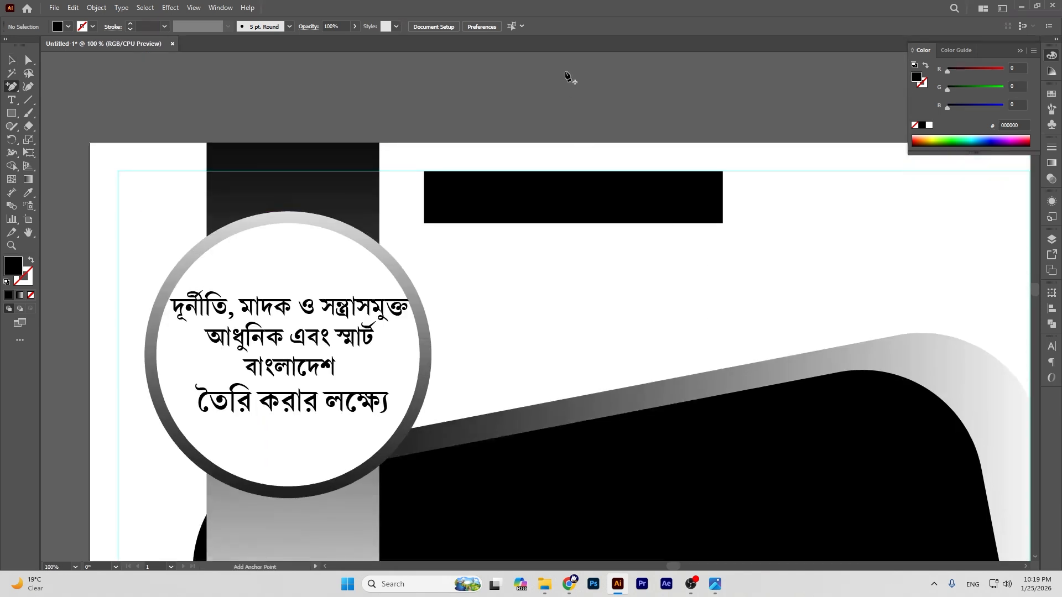
click(11, 60)
scroll(531, 108, down, 3)
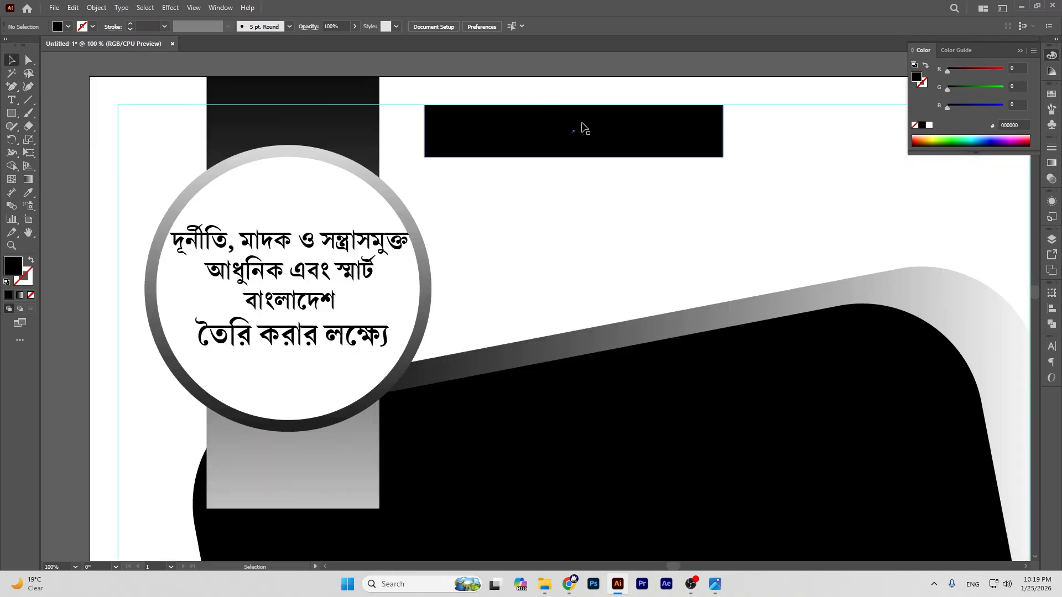
click(611, 140)
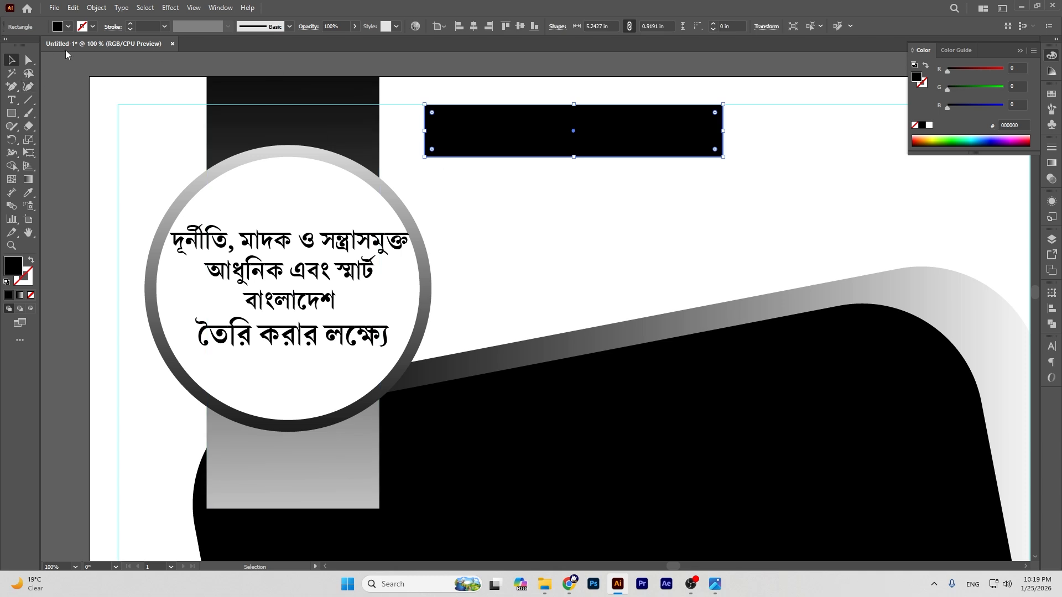
click(29, 60)
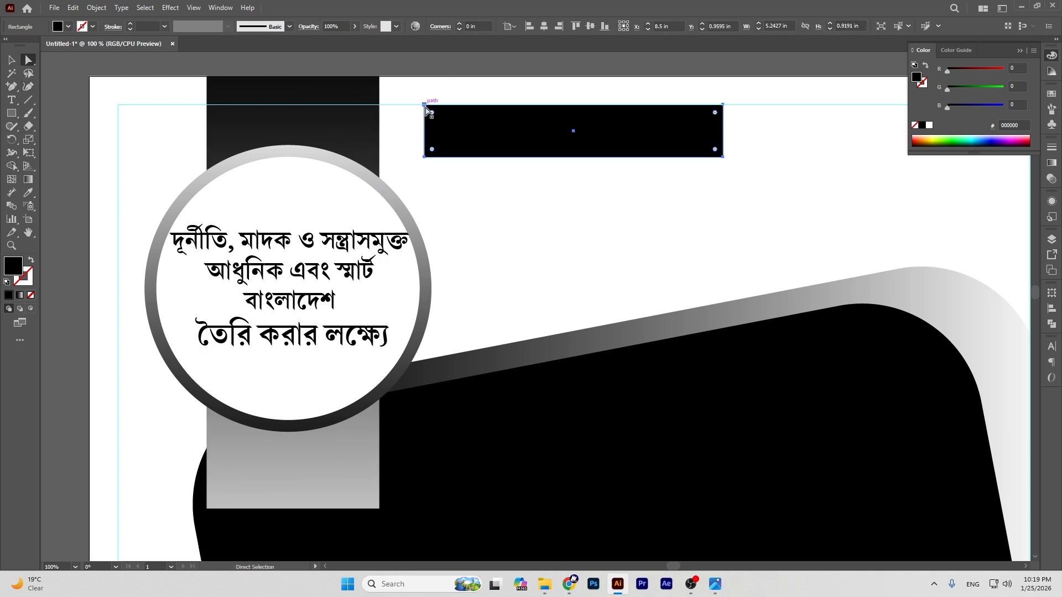
drag(425, 157, 444, 157)
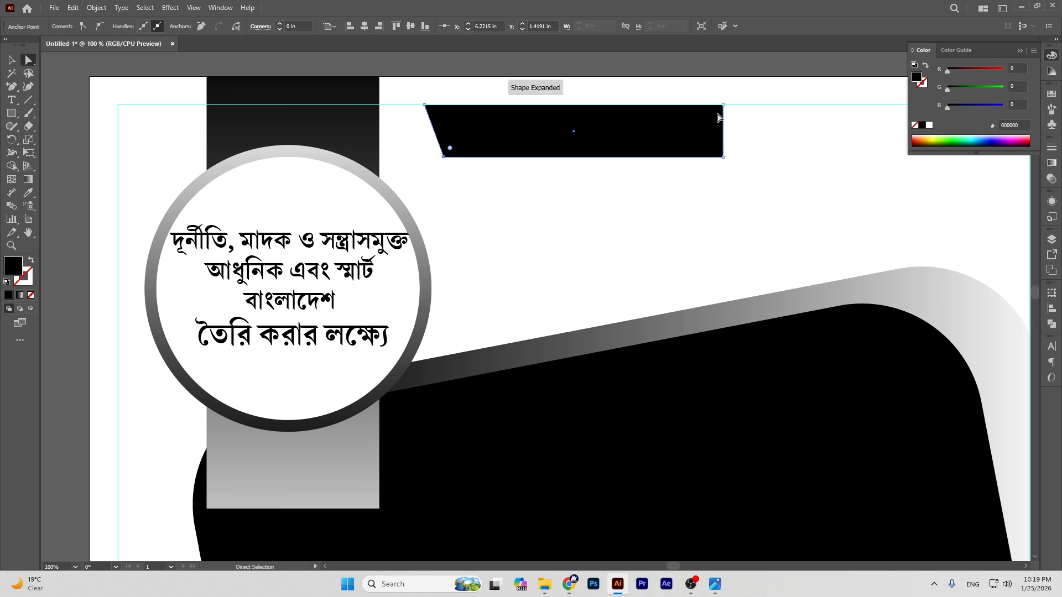
drag(723, 105, 700, 106)
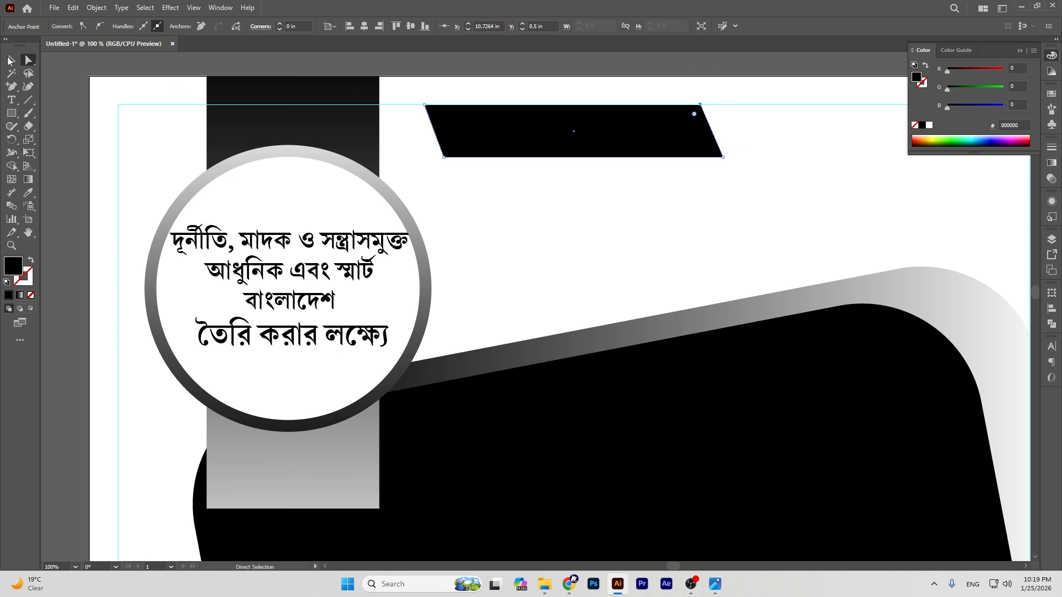
click(10, 59)
click(488, 63)
Step: Zoom out to 50% and pan to bring the pasteboard text into view
click(29, 233)
key(ctrl+minus)
key(ctrl+minus)
drag(451, 257, 536, 208)
click(11, 59)
Step: Move the বিসমিল্লাহির রাহমানির রাহিম text onto the parallelogram and bring it to front
drag(114, 187, 635, 181)
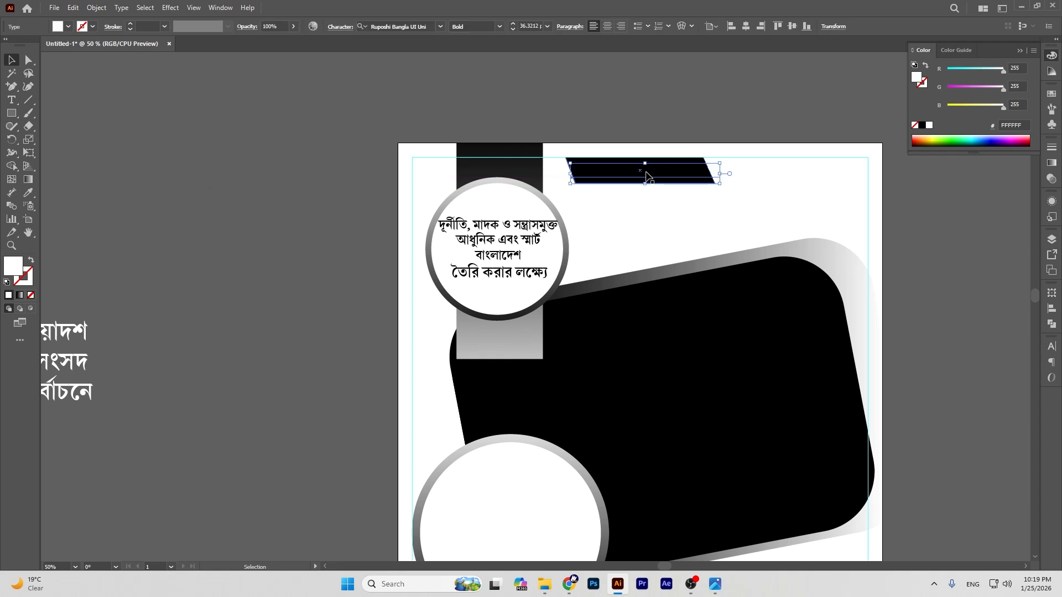
key(ctrl+shift+bracketright)
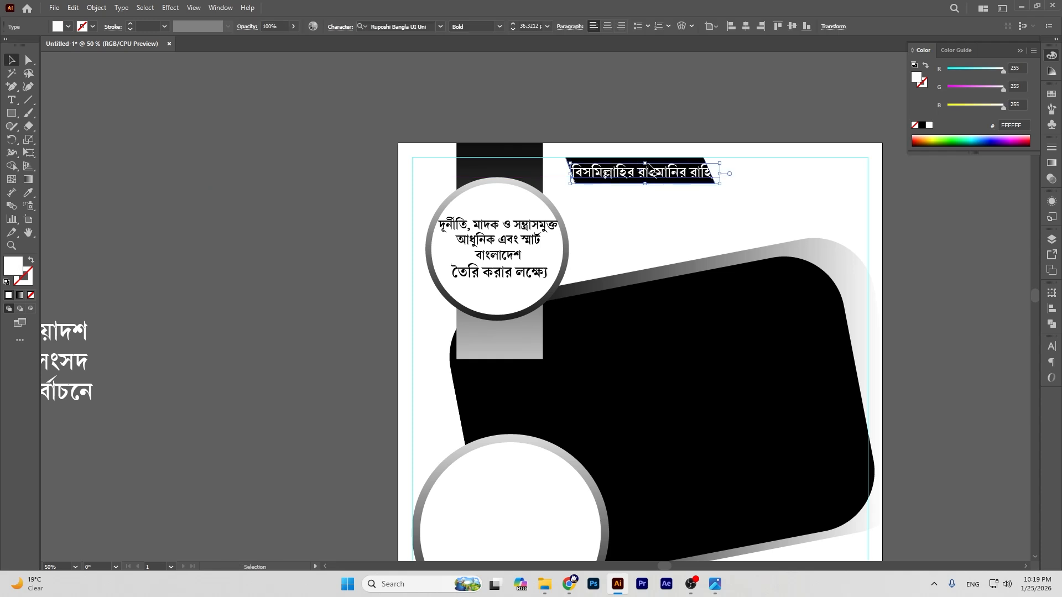
drag(646, 164, 646, 165)
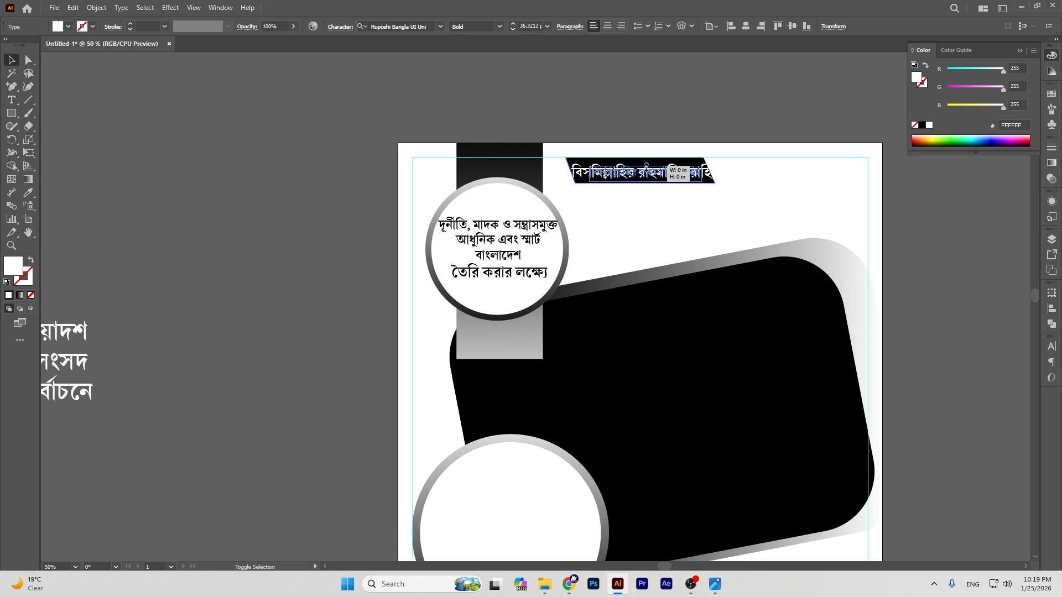
click(655, 118)
Step: At 100% zoom, enlarge the header text to fill the banner and nudge it slightly left
key(ctrl+1)
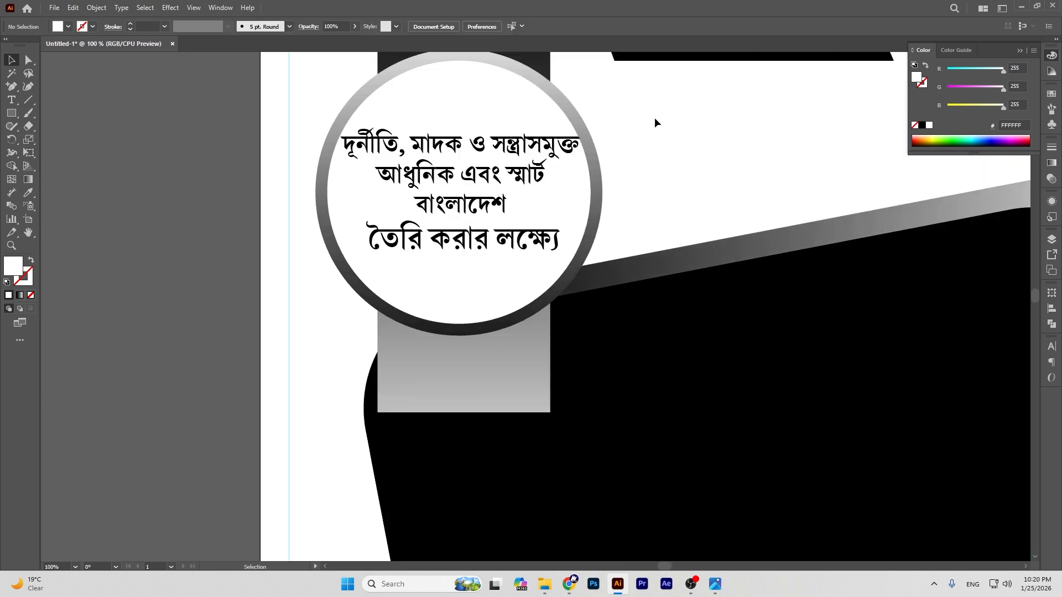
click(29, 233)
drag(779, 119, 538, 308)
click(12, 59)
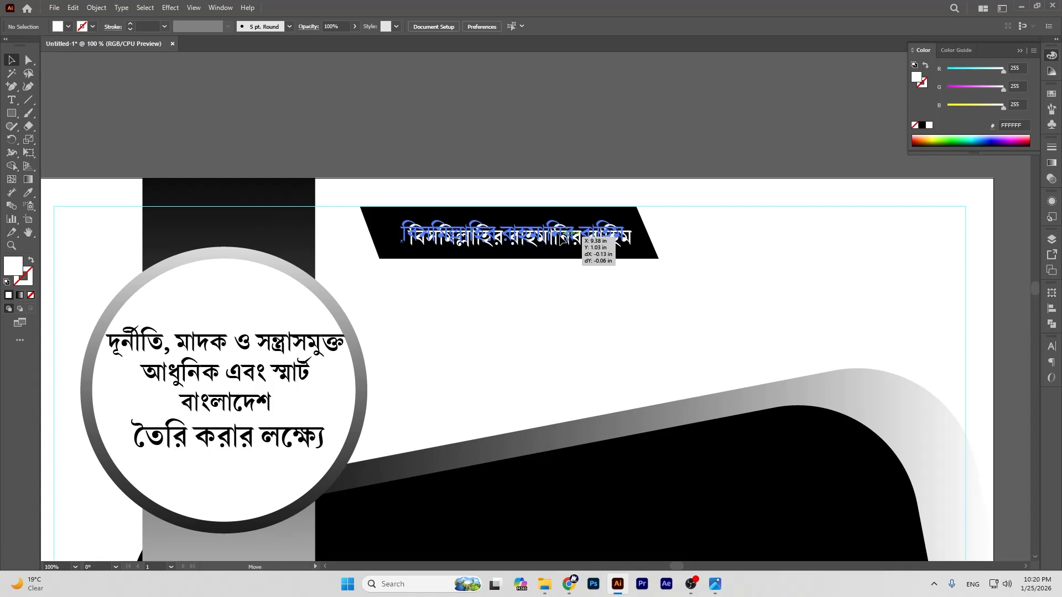
click(608, 240)
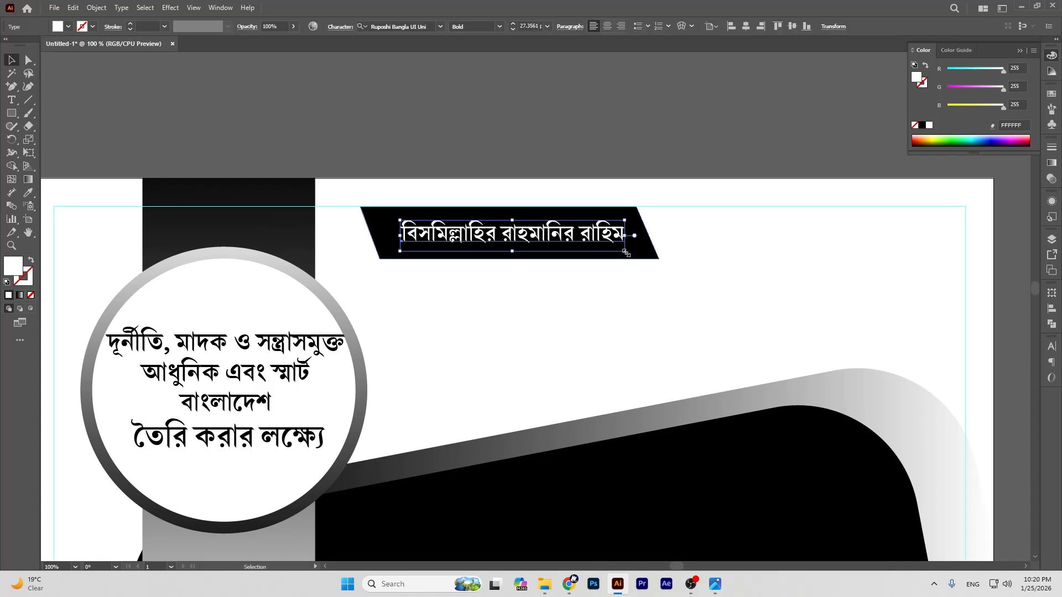
mouse_move(626, 252)
mouse_down()
mouse_move(670, 265)
mouse_move(642, 259)
mouse_up()
drag(639, 260, 639, 260)
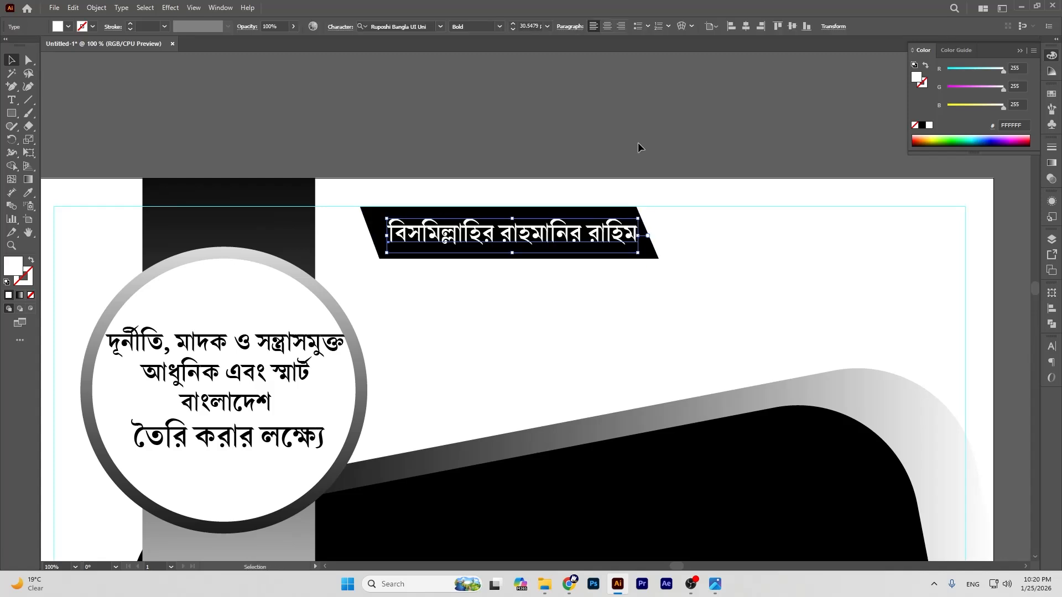
click(639, 147)
drag(567, 237, 564, 237)
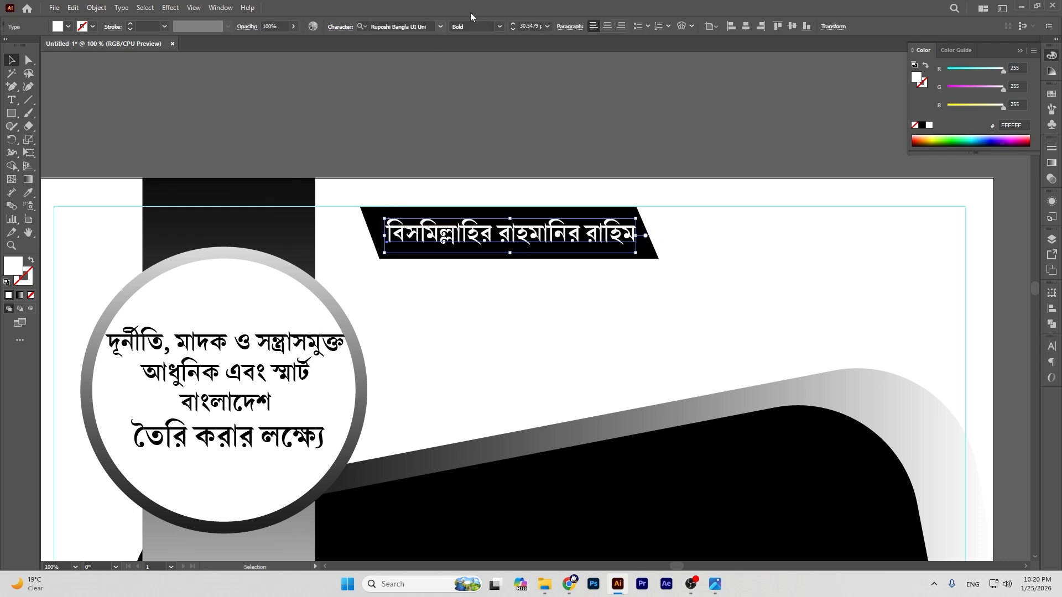
click(696, 82)
key(ctrl+minus)
key(ctrl+minus)
key(ctrl+minus)
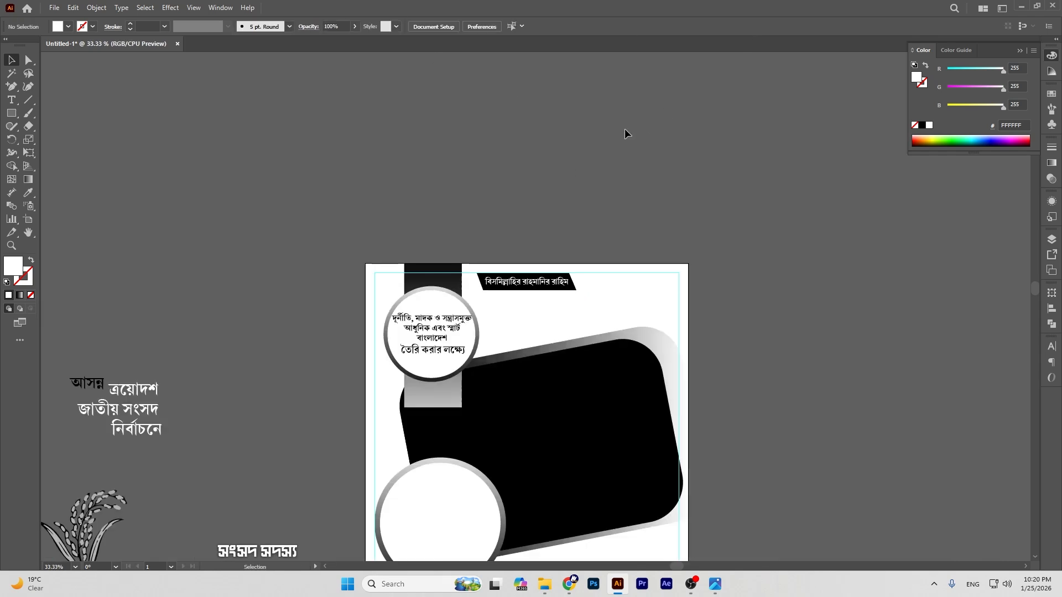
Step: Move the word আসন্ন onto the grey strip, enlarge it and shift it slightly right and down
drag(98, 390, 441, 398)
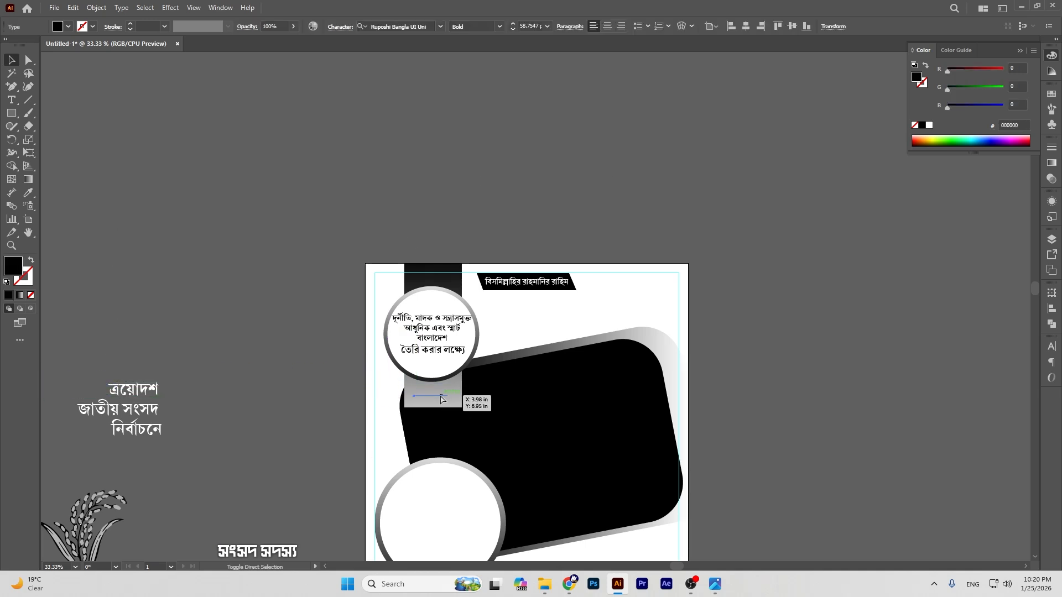
click(770, 290)
key(ctrl+plus)
key(ctrl+plus)
key(ctrl+plus)
click(27, 232)
drag(331, 470, 446, 229)
click(11, 59)
click(341, 316)
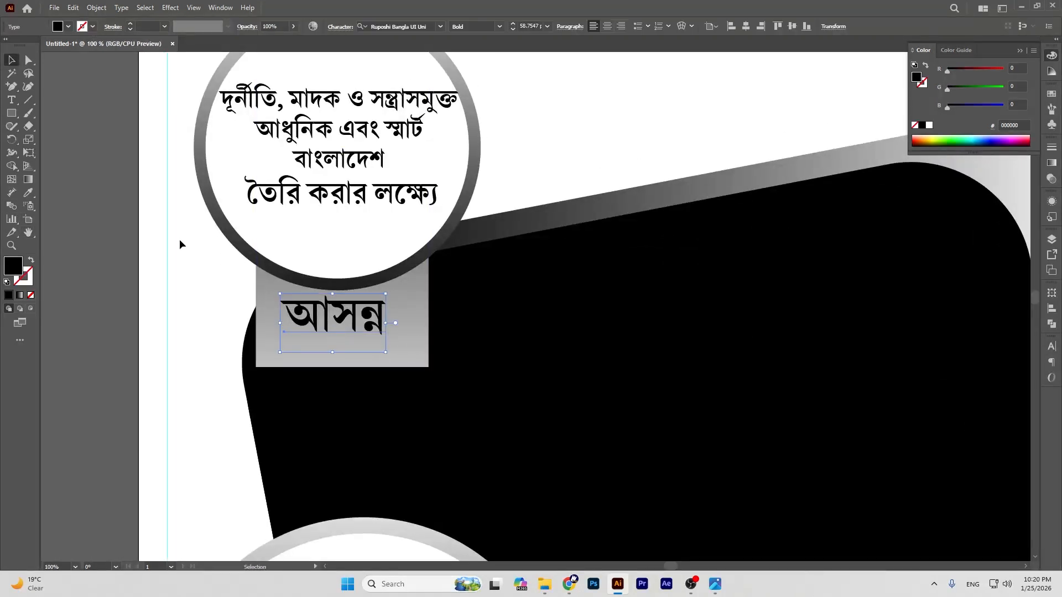
click(89, 225)
click(354, 321)
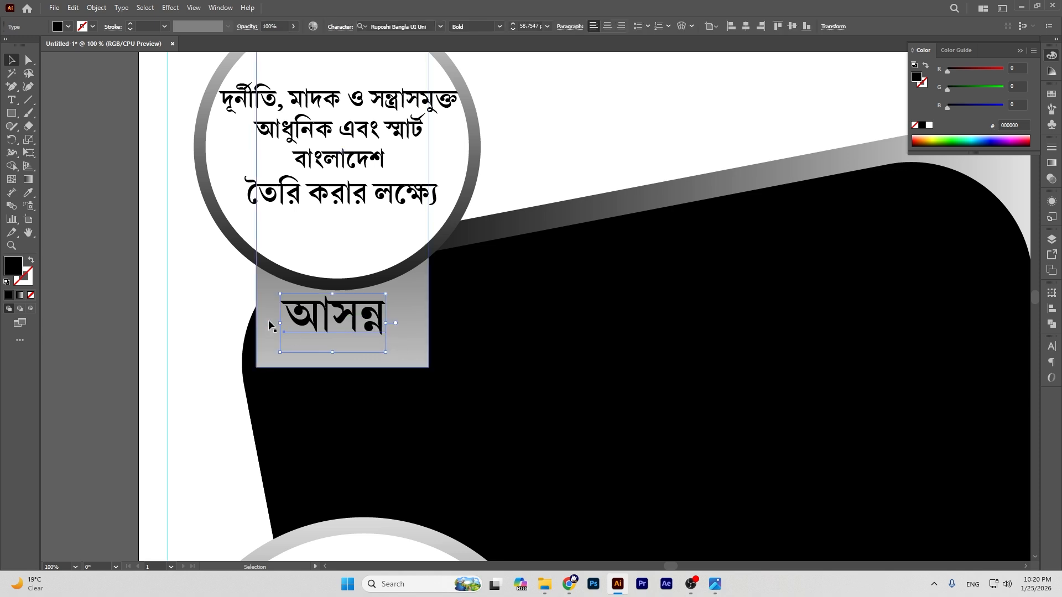
mouse_move(387, 354)
mouse_down()
mouse_move(417, 360)
mouse_move(404, 363)
mouse_up()
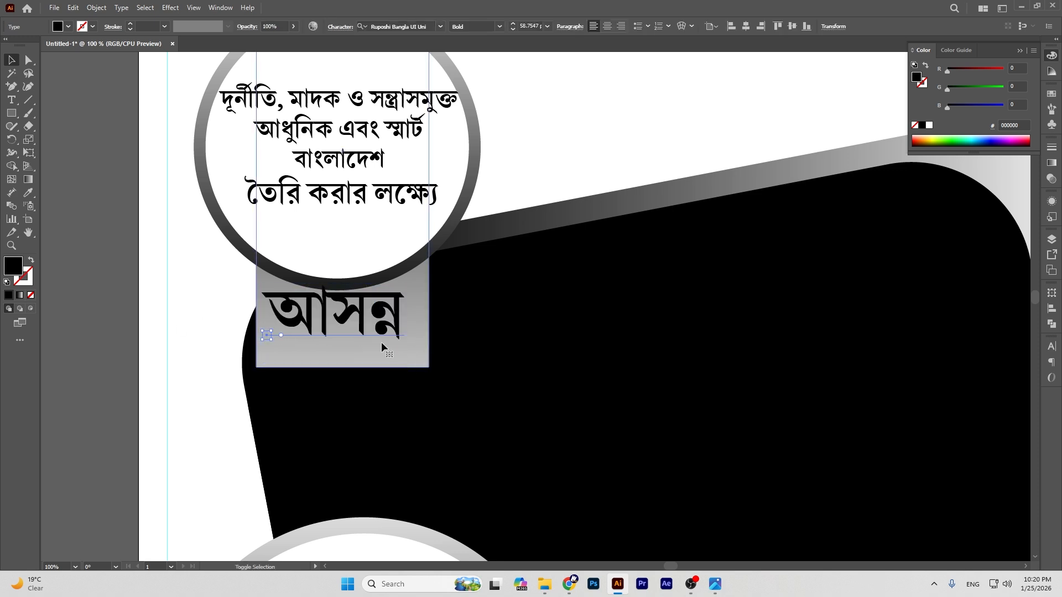
drag(371, 320, 377, 328)
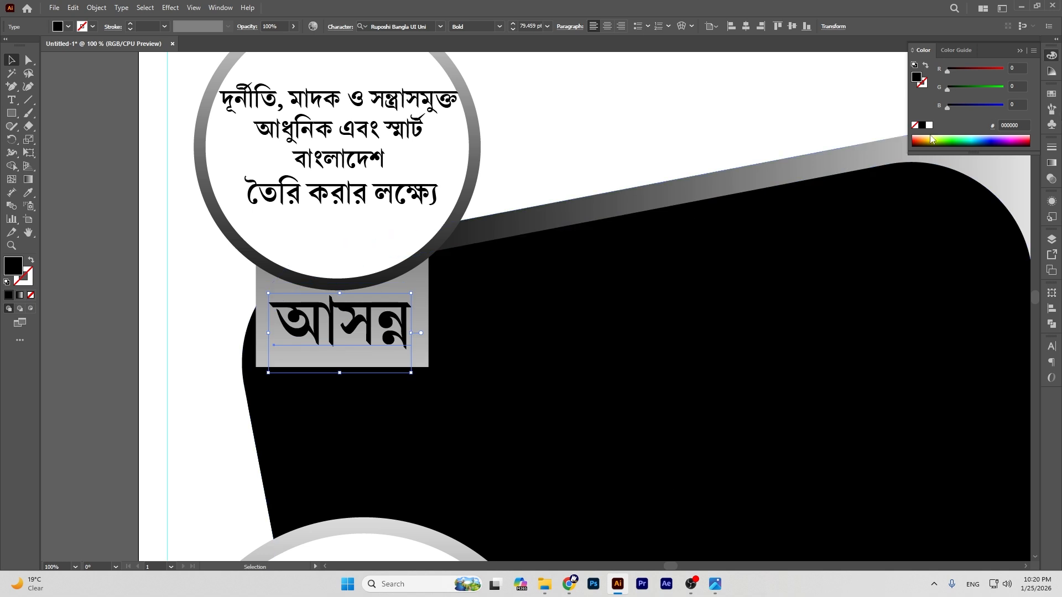
click(539, 167)
Step: Brighten the grey gradient on the rectangle behind আসন্ন using the Gradient tool
click(414, 290)
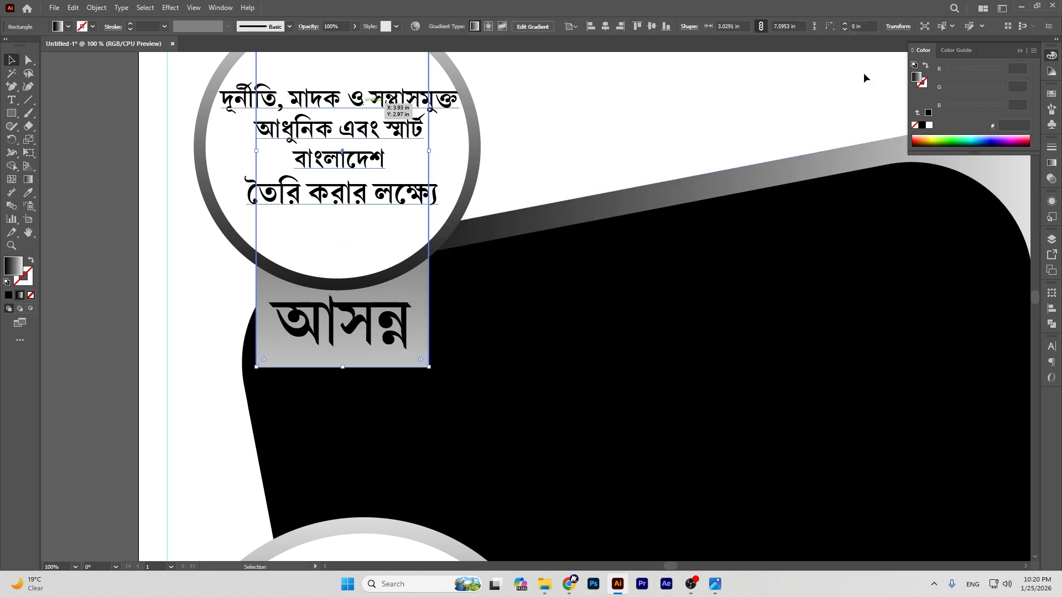
click(29, 181)
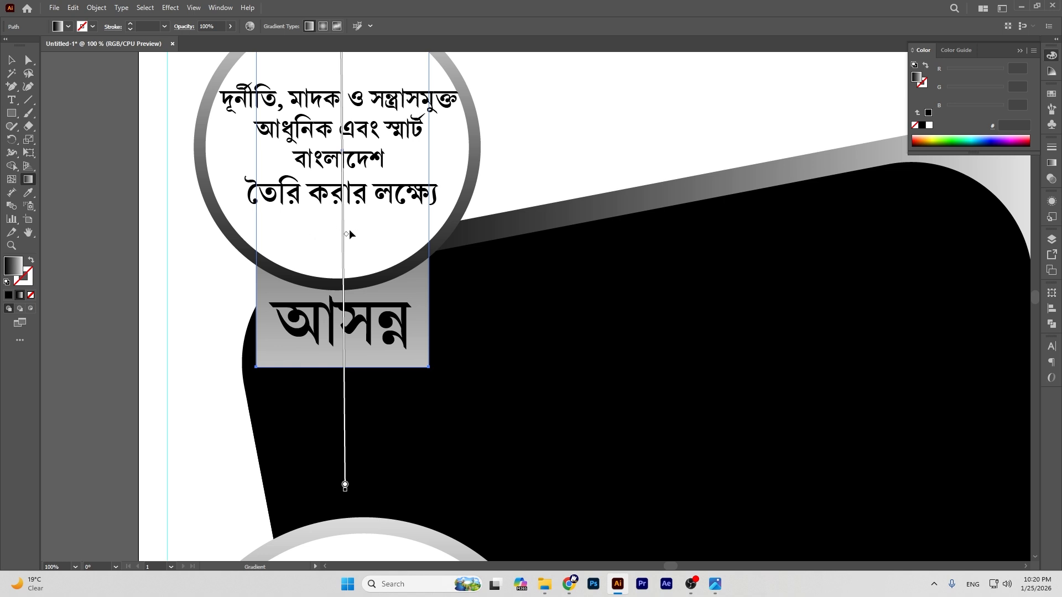
click(344, 172)
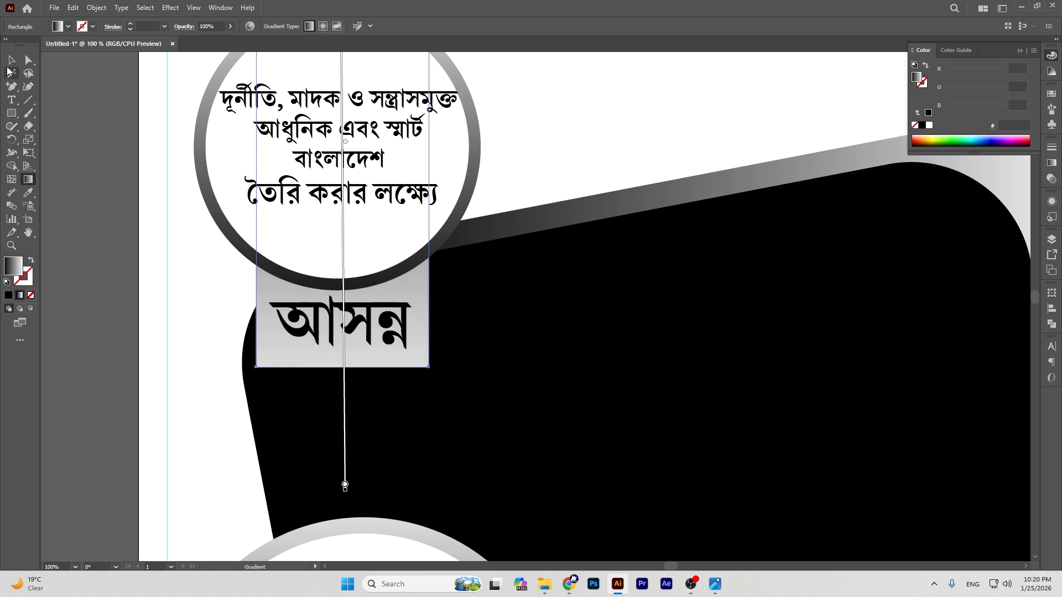
click(11, 60)
click(494, 186)
Step: Enlarge আসন্ন to about 92 pt, nudge it right, and drag ত্রয়োদশ জাতীয় সংসদ নির্বাচনে onto the black panel
scroll(573, 180, up, 5)
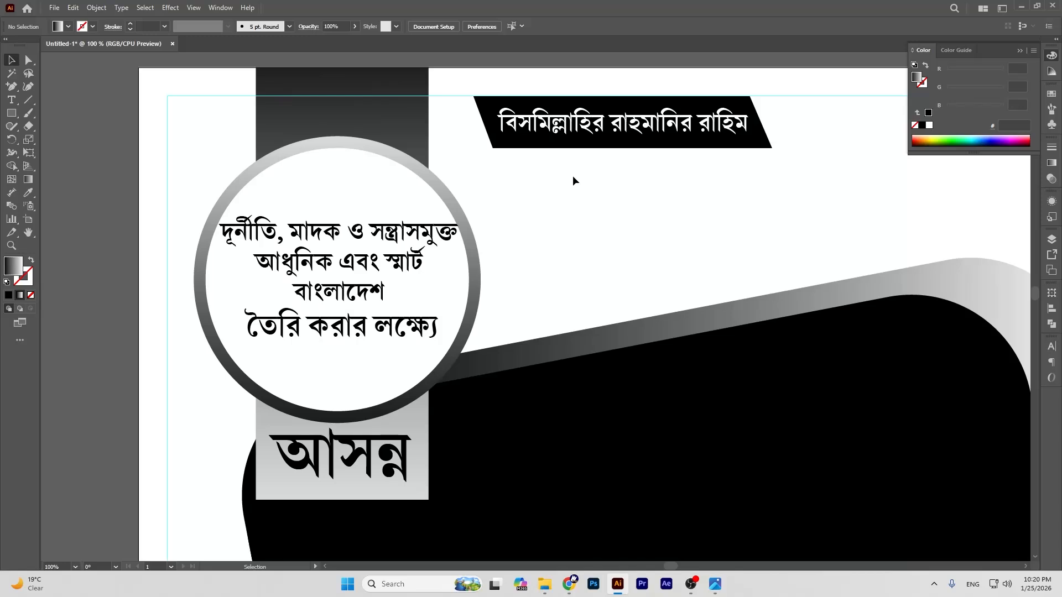
scroll(573, 180, down, 3)
click(356, 326)
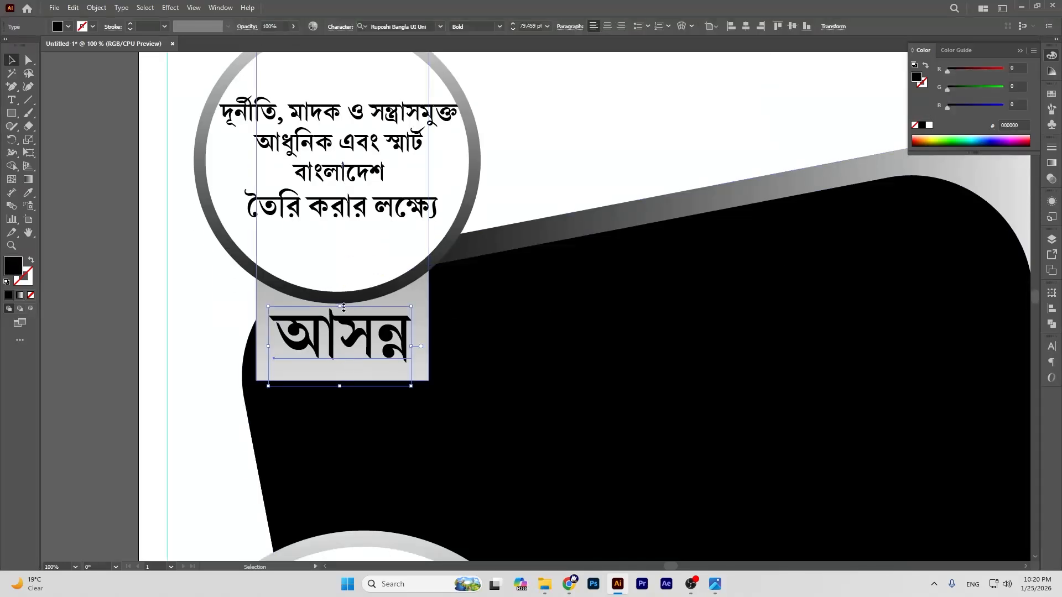
drag(341, 308, 339, 300)
click(91, 244)
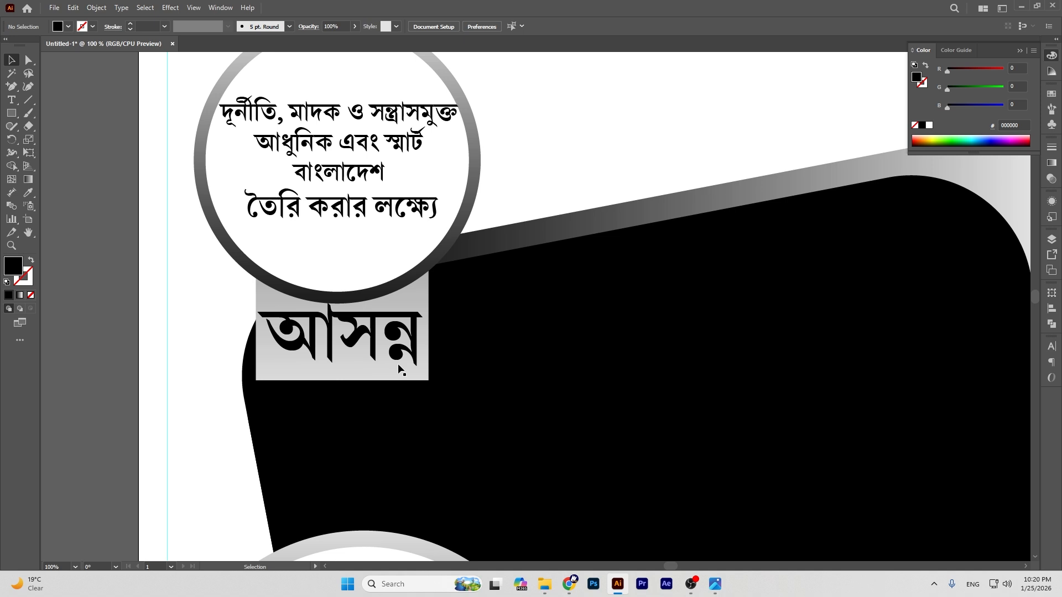
click(375, 350)
key(Right)
key(Right)
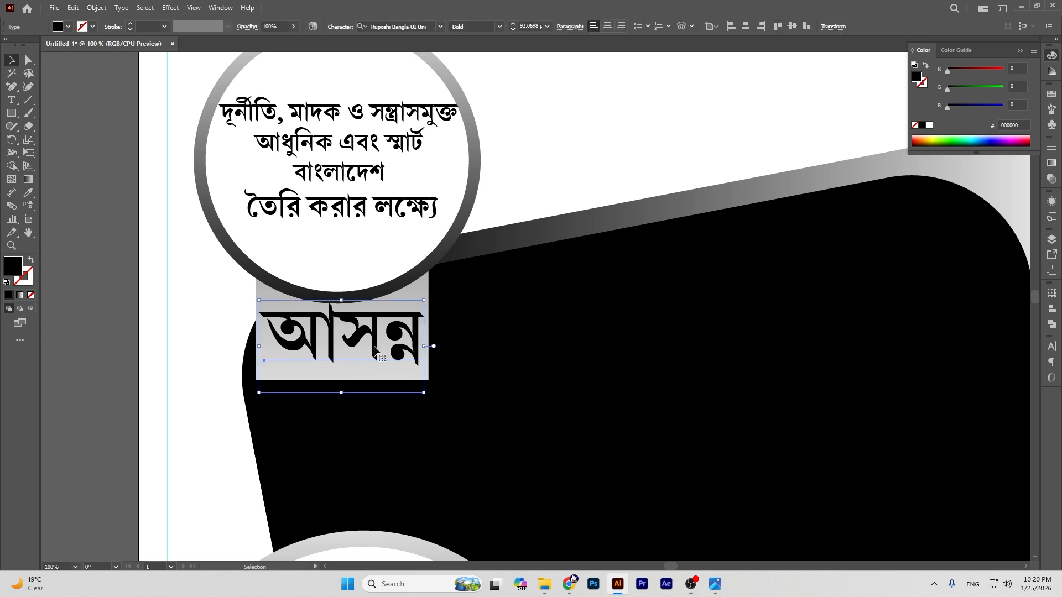
click(68, 232)
key(ctrl+minus)
key(ctrl+minus)
key(ctrl+minus)
drag(172, 334, 529, 347)
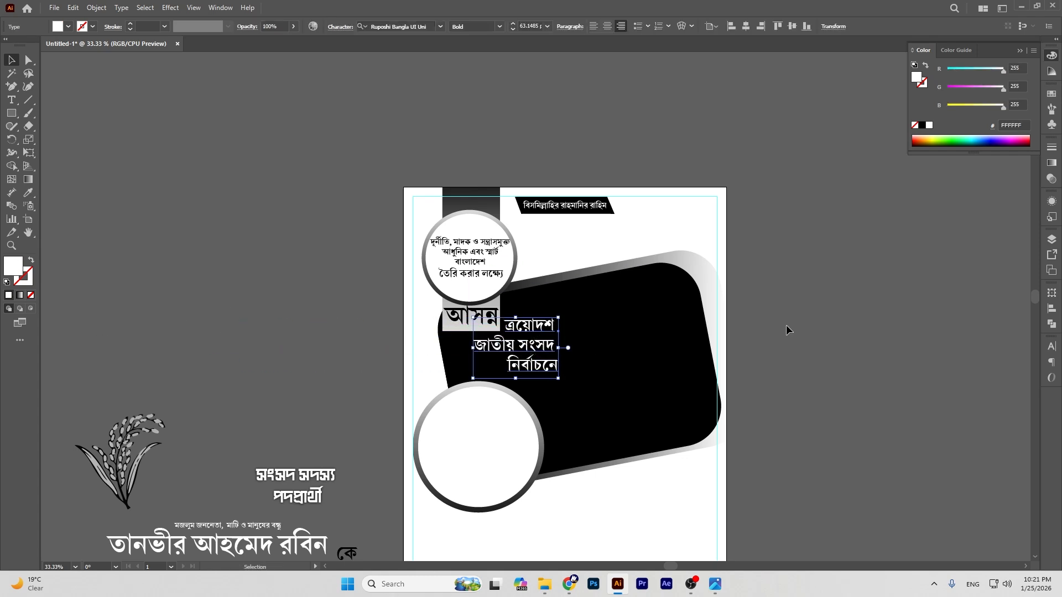
Step: Adjust the election text's position beside আসন্ন at 100% zoom
click(843, 326)
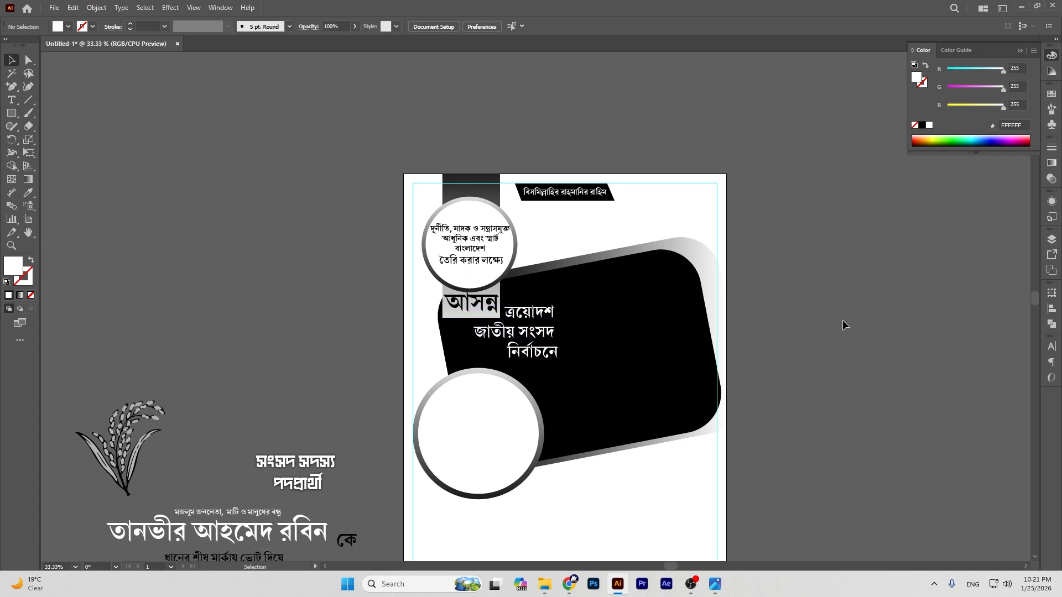
key(ctrl+1)
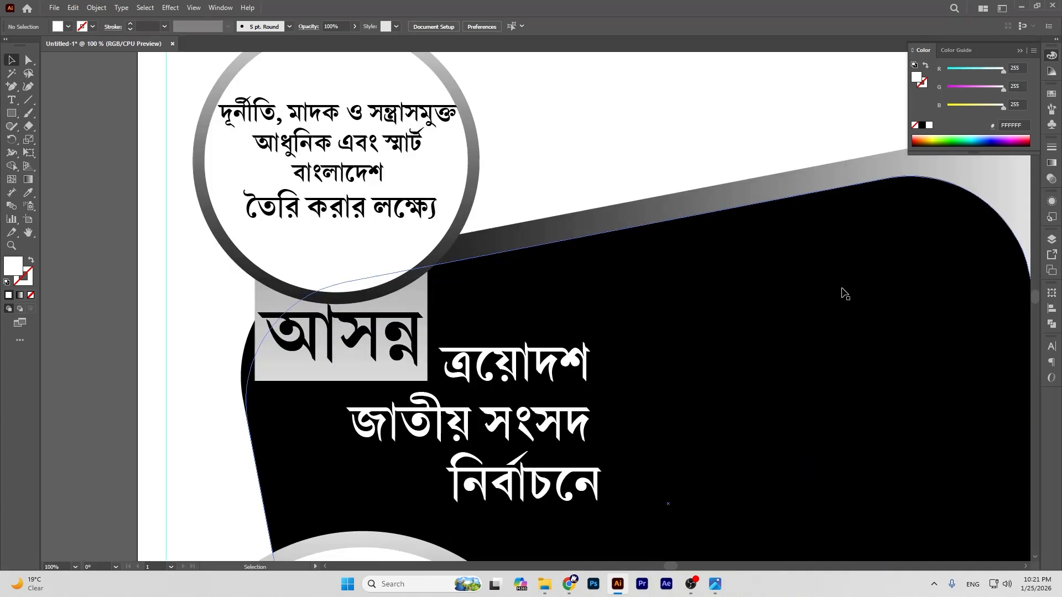
scroll(845, 294, down, 3)
drag(485, 286, 481, 288)
click(88, 194)
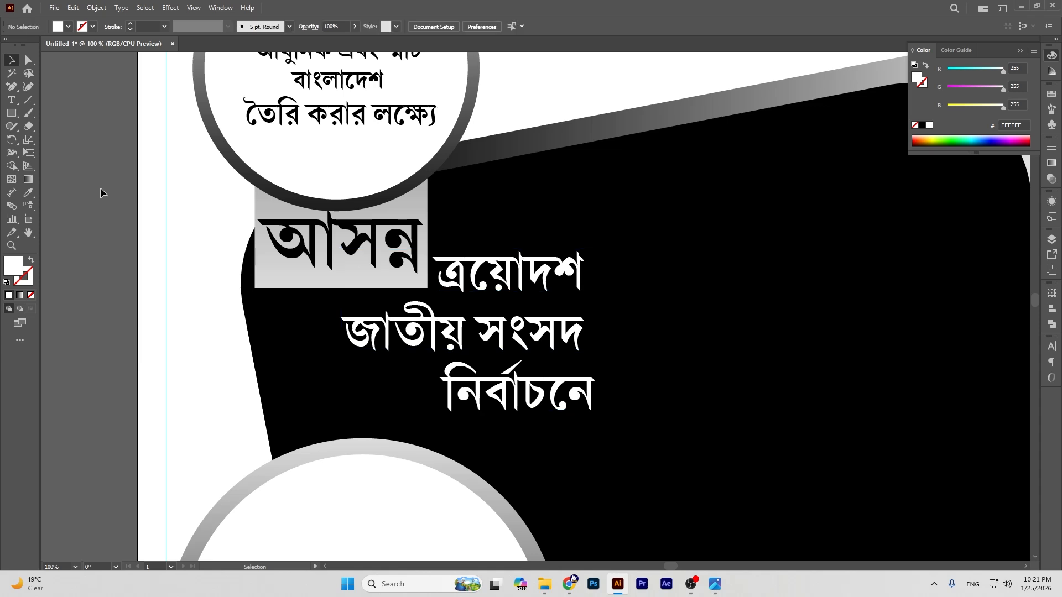
Step: Shrink the lower ringed circle about its centre and move it down and left
key(ctrl+minus)
key(ctrl+minus)
scroll(128, 144, down, 5)
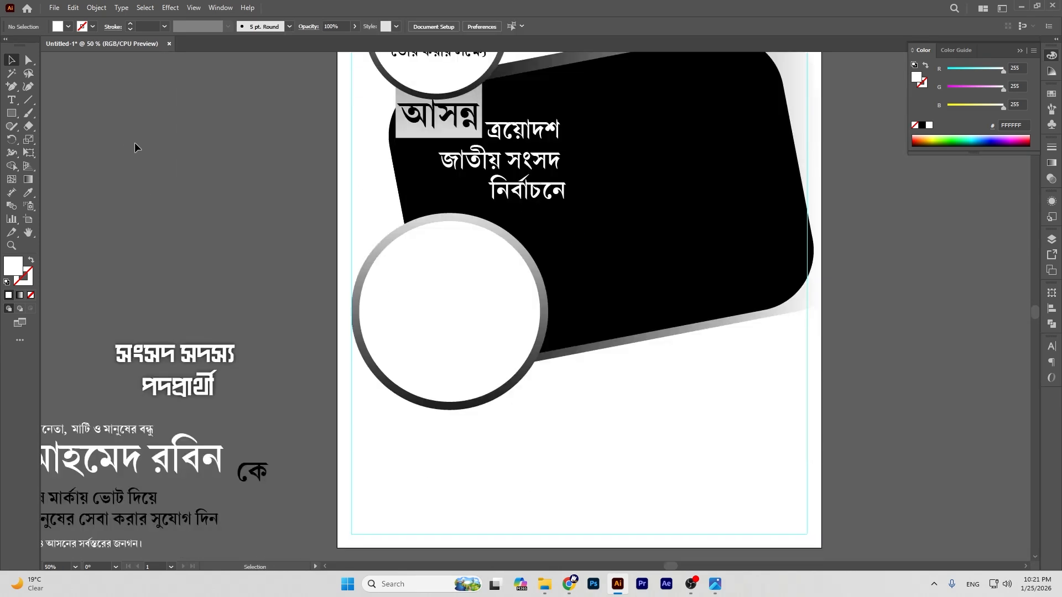
scroll(135, 143, down, 1)
click(439, 310)
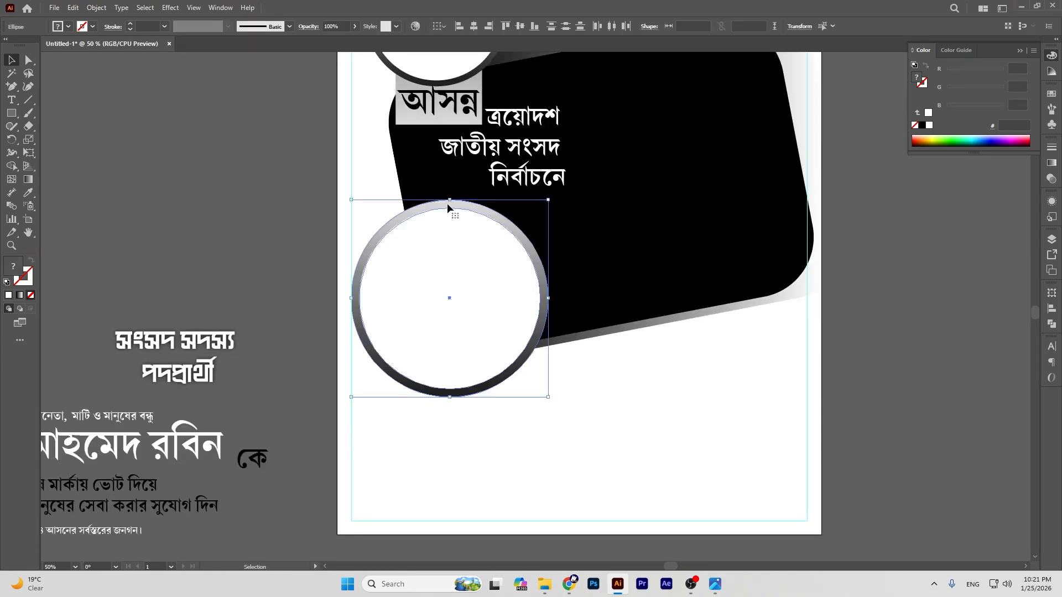
drag(452, 200, 455, 217)
drag(461, 285, 440, 303)
click(891, 374)
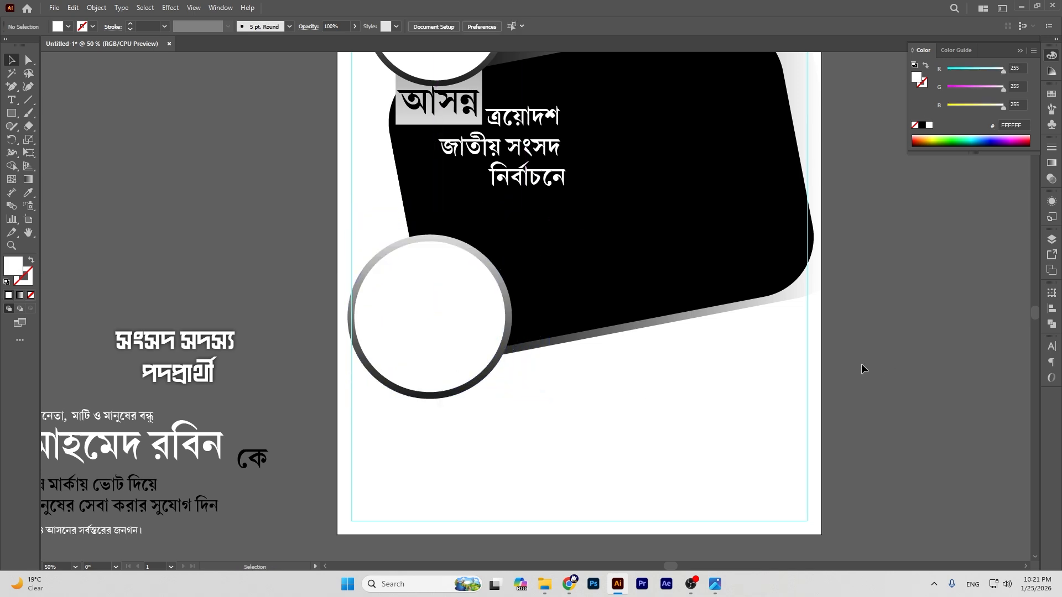
Step: Lower the Bangla text block slightly, then zoom out past 33.33% to see more of the poster
scroll(797, 364, up, 4)
drag(528, 258, 527, 258)
drag(523, 211, 526, 233)
click(906, 273)
click(33, 235)
drag(245, 400, 483, 275)
drag(382, 231, 424, 484)
key(ctrl+minus)
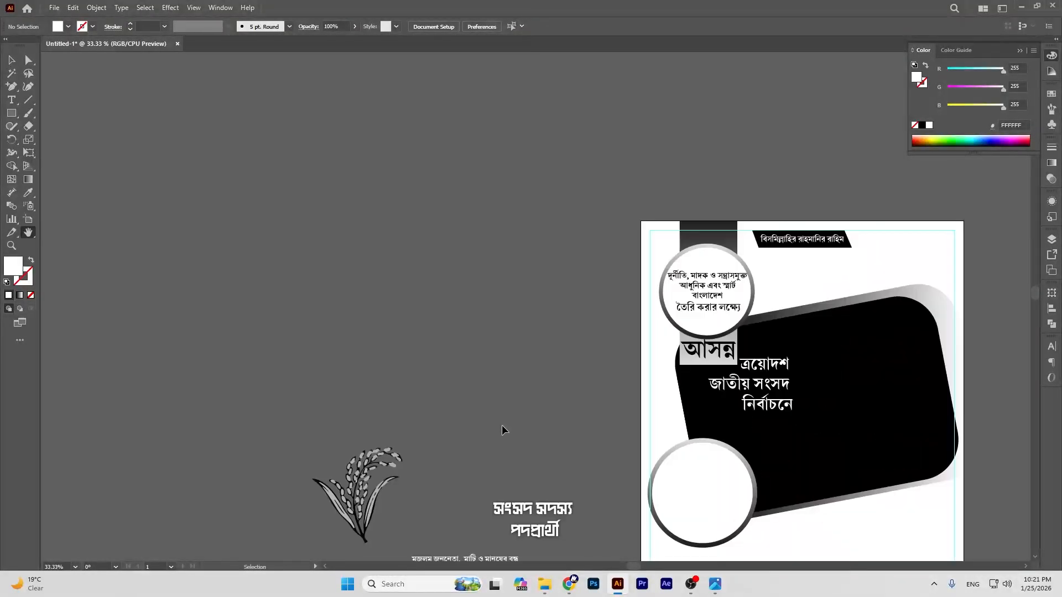
key(ctrl+minus)
Step: Open the reference file নির্বাচনী পোস্টার.ai
drag(502, 427, 458, 263)
drag(472, 325, 486, 337)
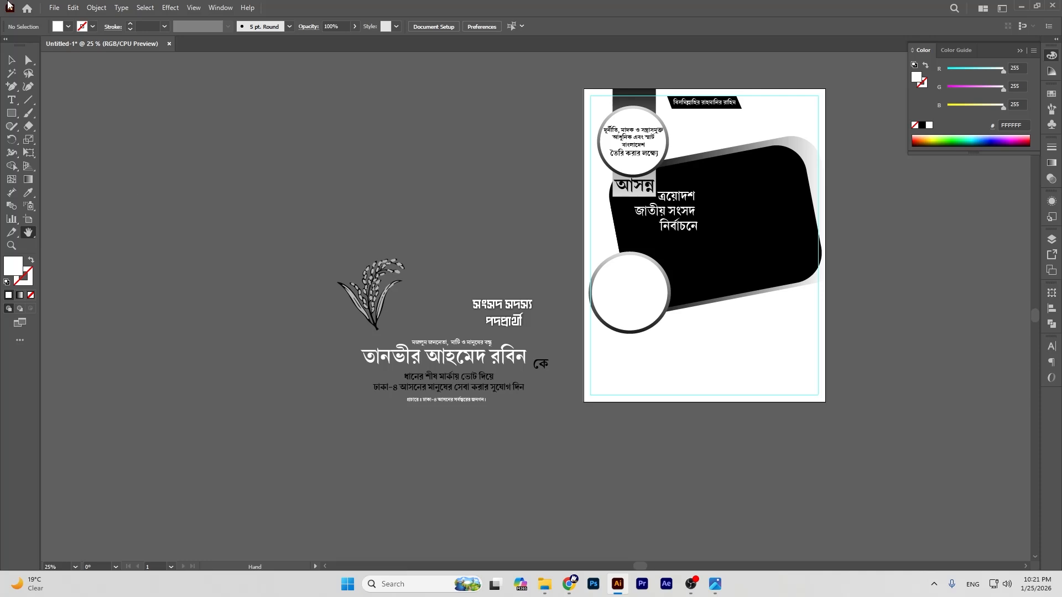
click(54, 8)
click(78, 45)
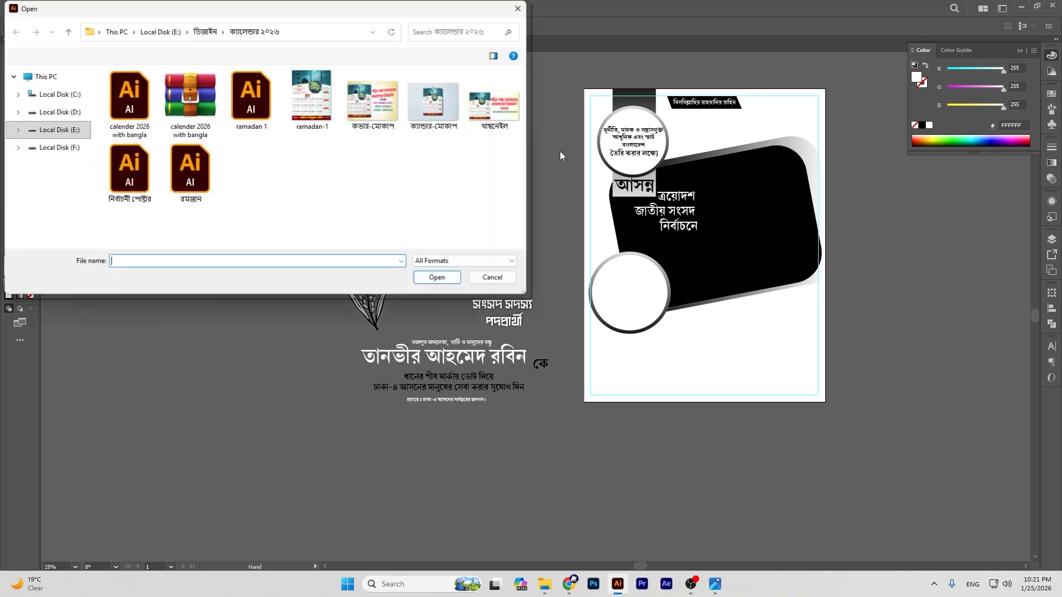
click(129, 169)
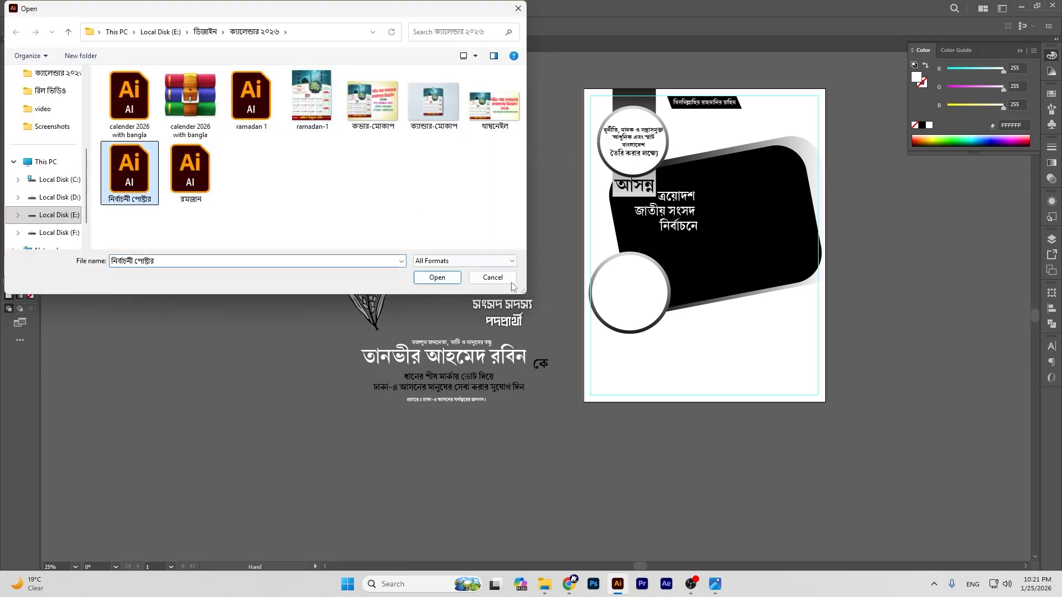
click(436, 278)
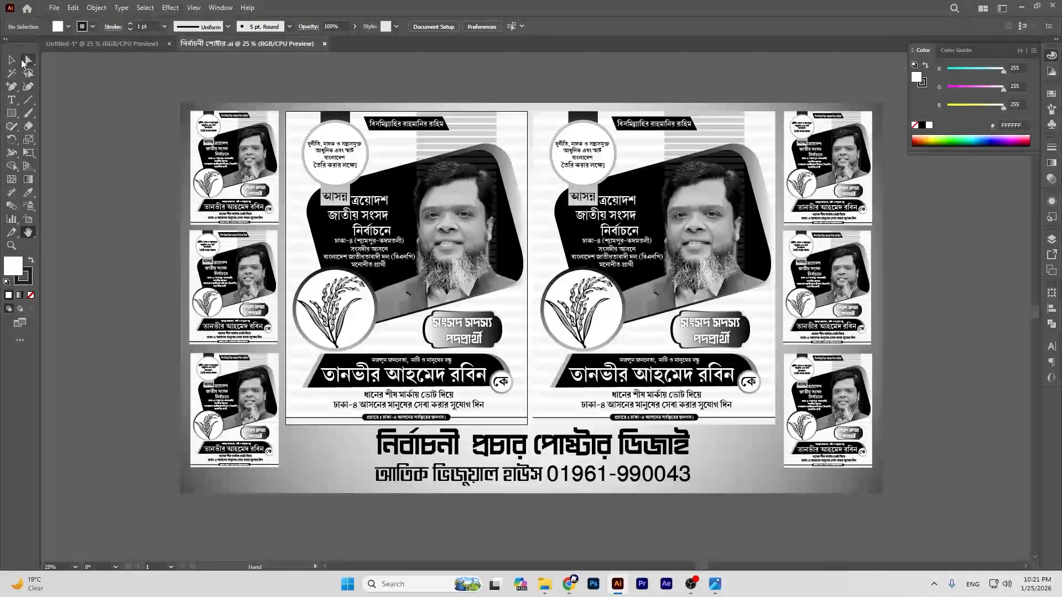
Step: Ungroup the left poster design in the reference file
click(29, 60)
click(11, 60)
click(407, 260)
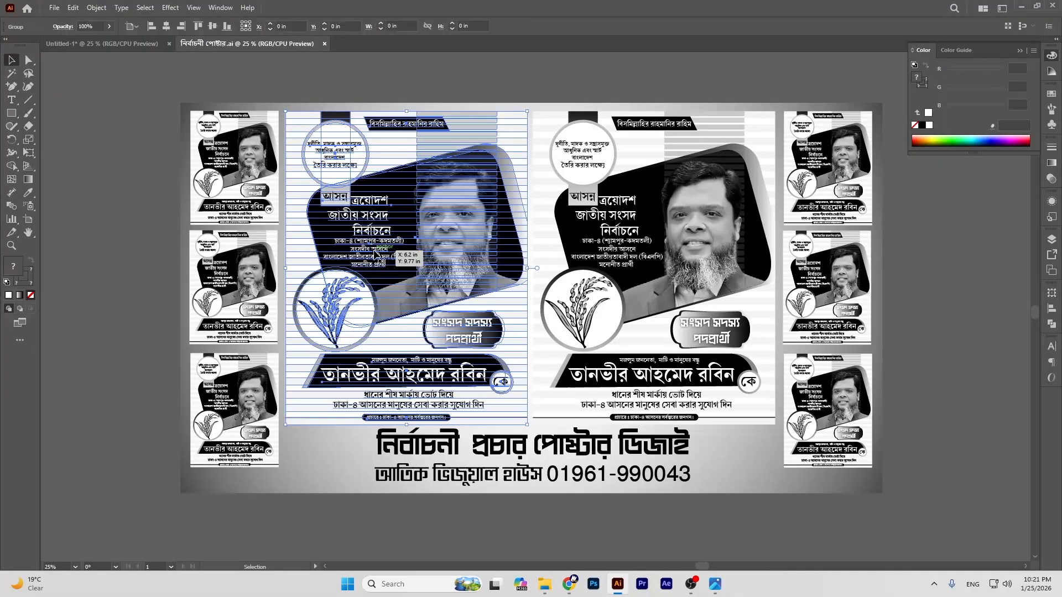
right_click(371, 202)
click(416, 358)
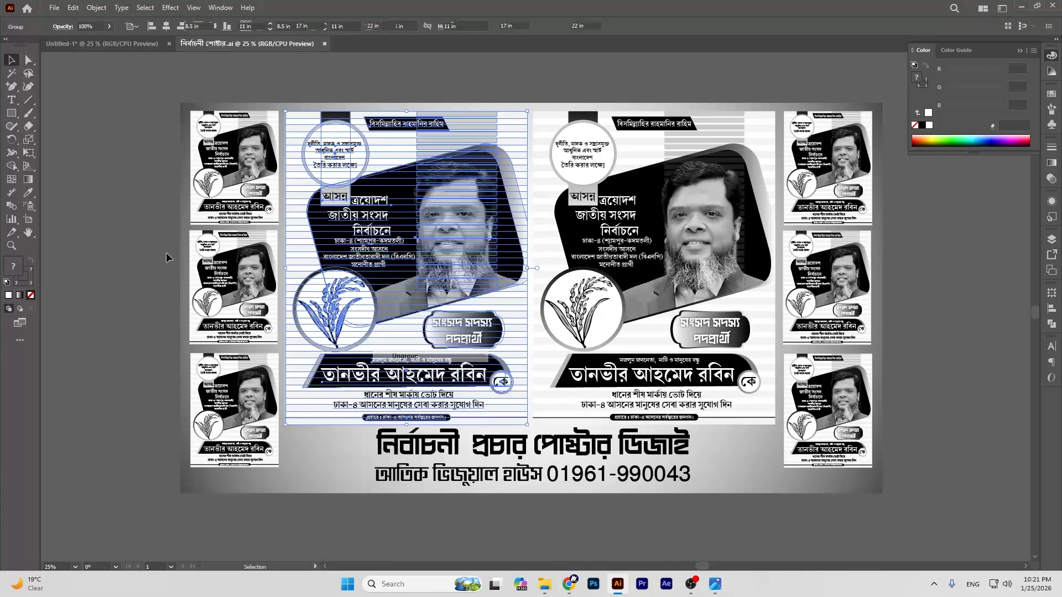
click(90, 179)
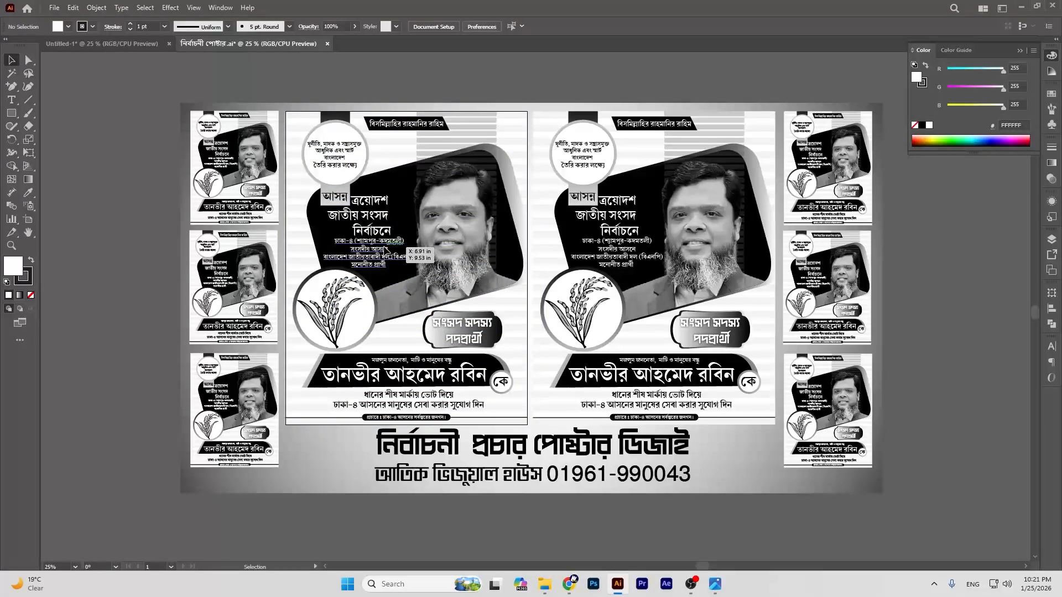
Step: Drag the ঢাকা-৪ constituency text block into the new poster and zoom to 66.67%
drag(385, 250, 672, 261)
click(878, 275)
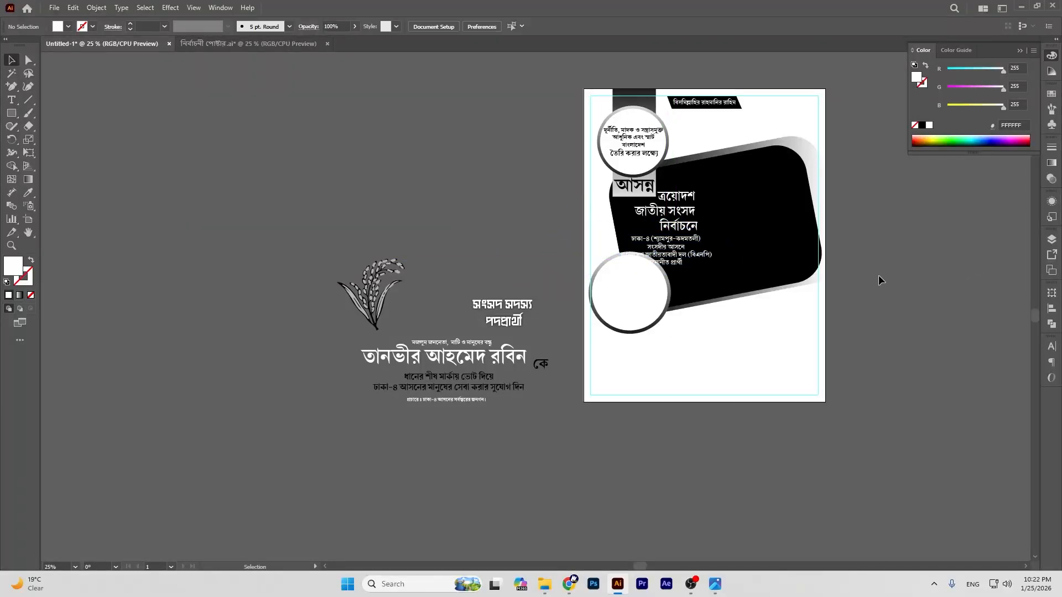
key(ctrl+equal)
key(ctrl+equal)
key(ctrl+equal)
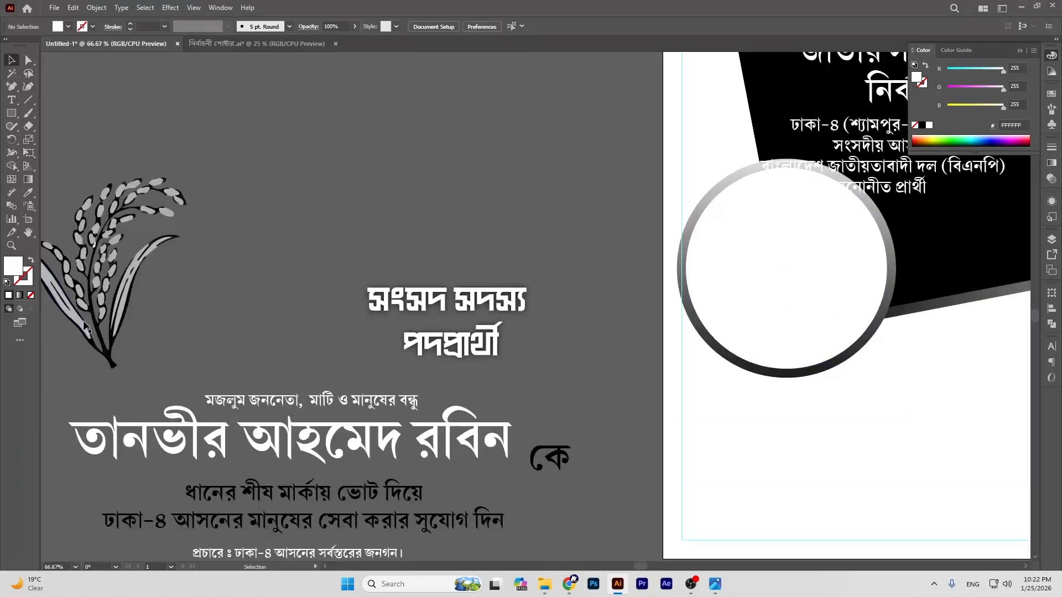
Step: Scale the ঢাকা-৪ block down to 25.349 pt, right-align it, and place it under নির্বাচনে
click(28, 232)
drag(964, 160, 473, 319)
click(11, 59)
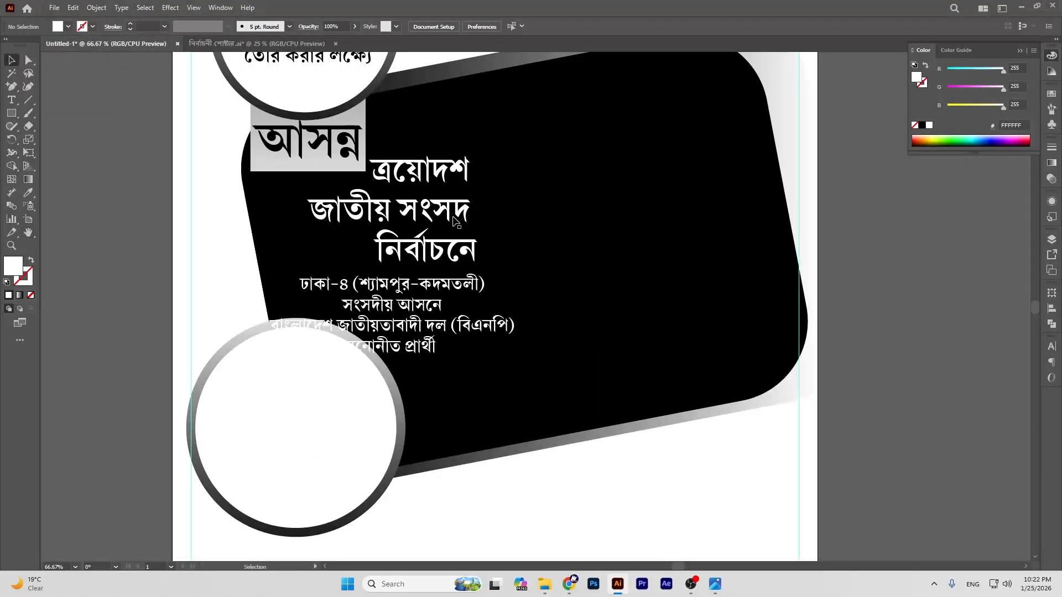
click(414, 293)
drag(392, 274, 421, 297)
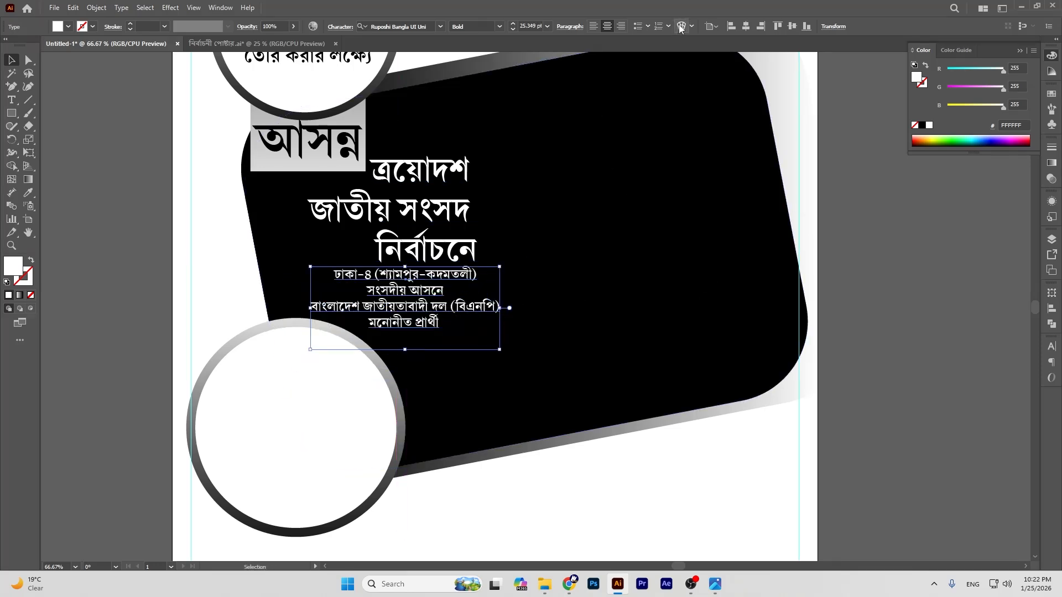
click(621, 27)
drag(375, 301, 446, 305)
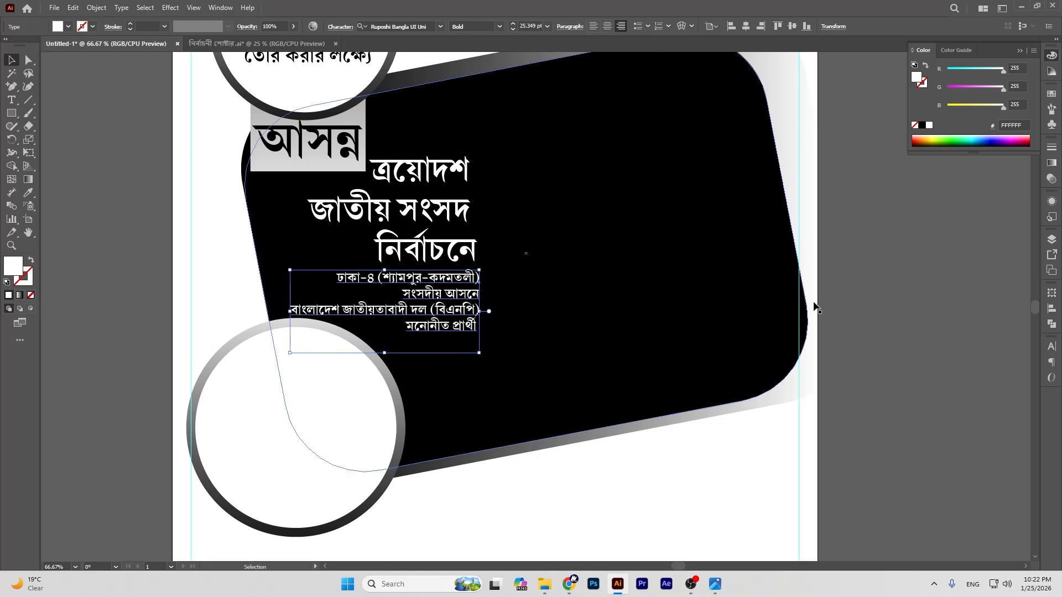
click(900, 308)
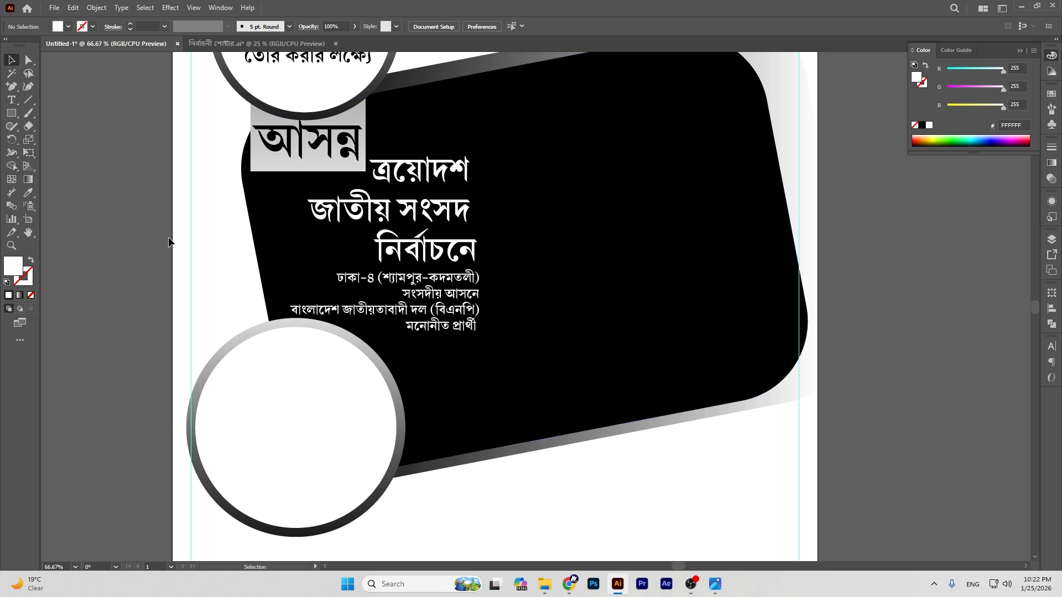
Step: Move the off-page rice-sheaf artwork toward the lower ringed circle
click(28, 233)
drag(335, 248, 496, 138)
drag(228, 318, 746, 210)
click(12, 60)
drag(372, 169, 1021, 188)
Step: Position the rice artwork inside the circle and scale it down to fit the ring
click(27, 233)
drag(777, 172, 201, 256)
click(10, 59)
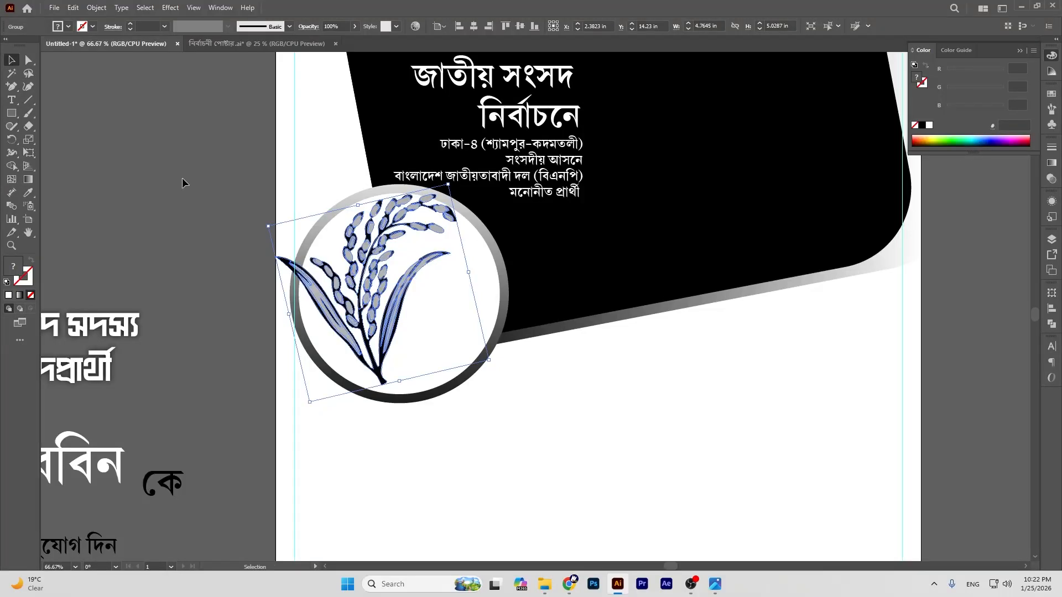
drag(360, 275, 381, 288)
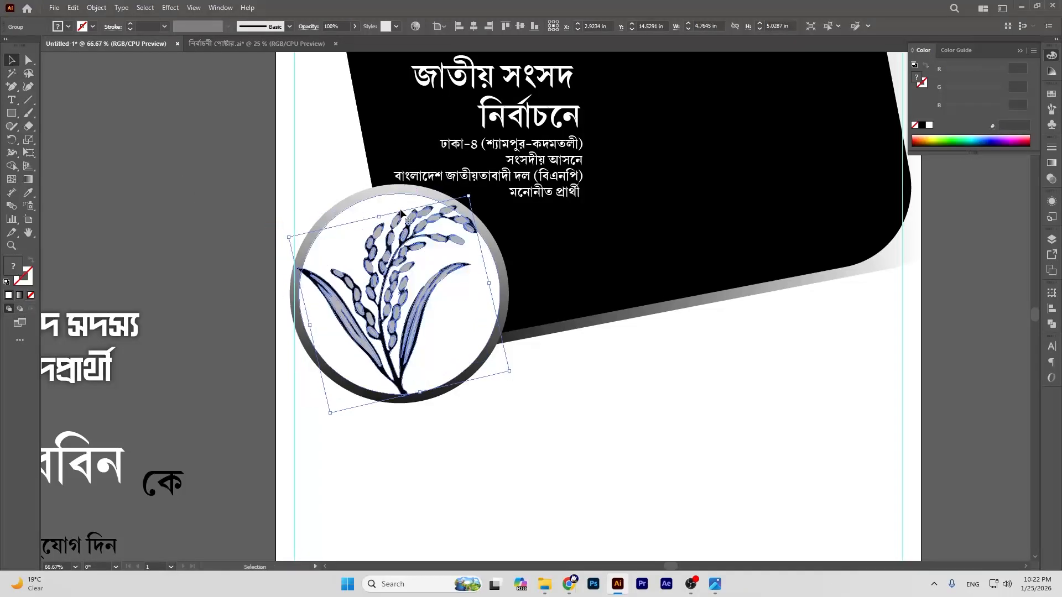
drag(381, 217, 409, 245)
click(198, 155)
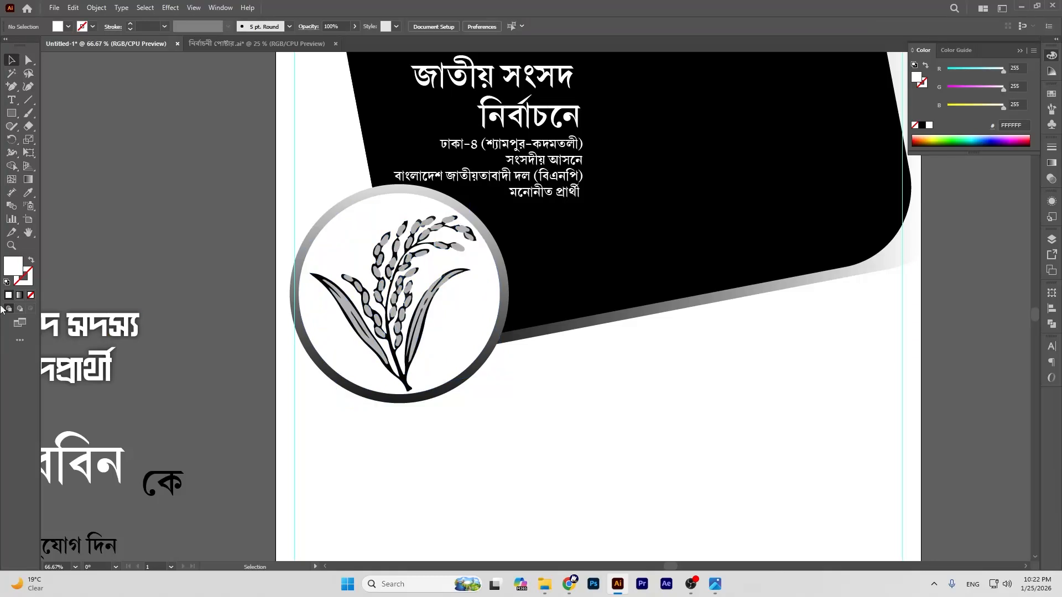
click(28, 233)
Step: Zoom out to 33.33% and pan to frame the whole new poster
drag(233, 208, 157, 280)
drag(377, 237, 394, 325)
key(ctrl+minus)
key(ctrl+minus)
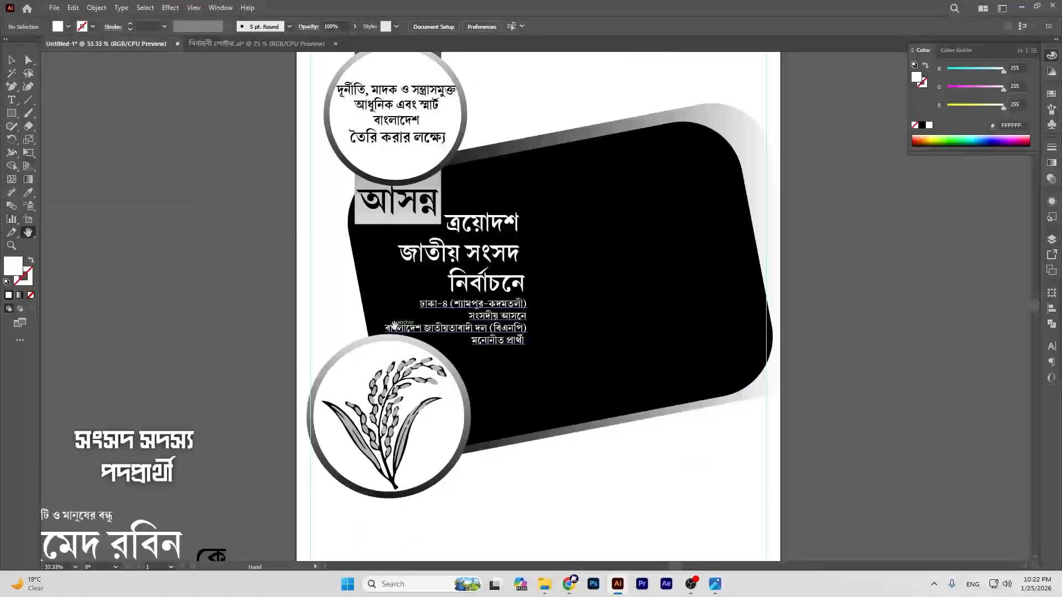
drag(636, 260, 645, 210)
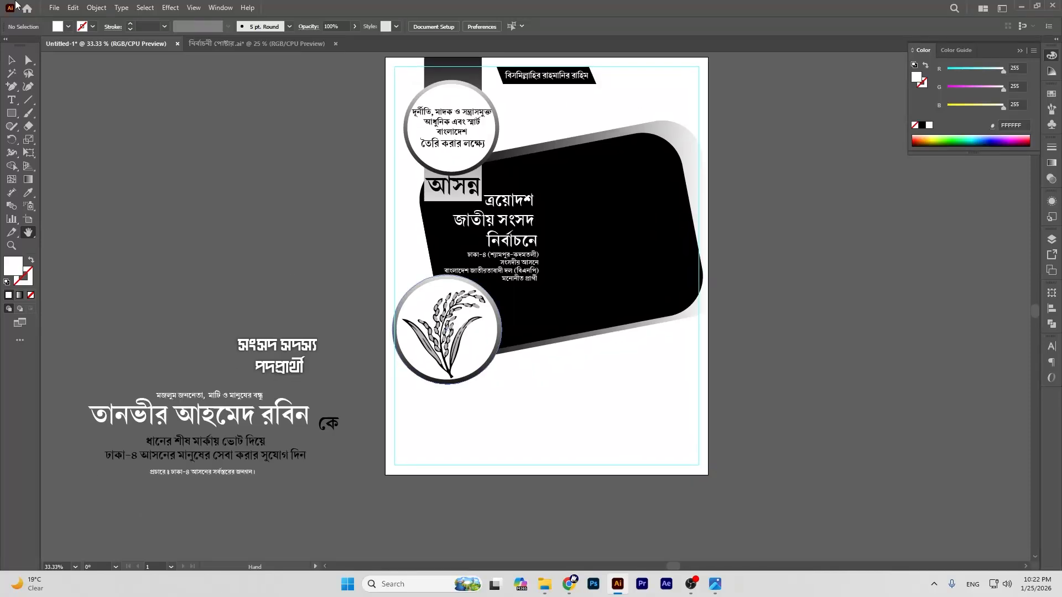
drag(610, 244, 599, 247)
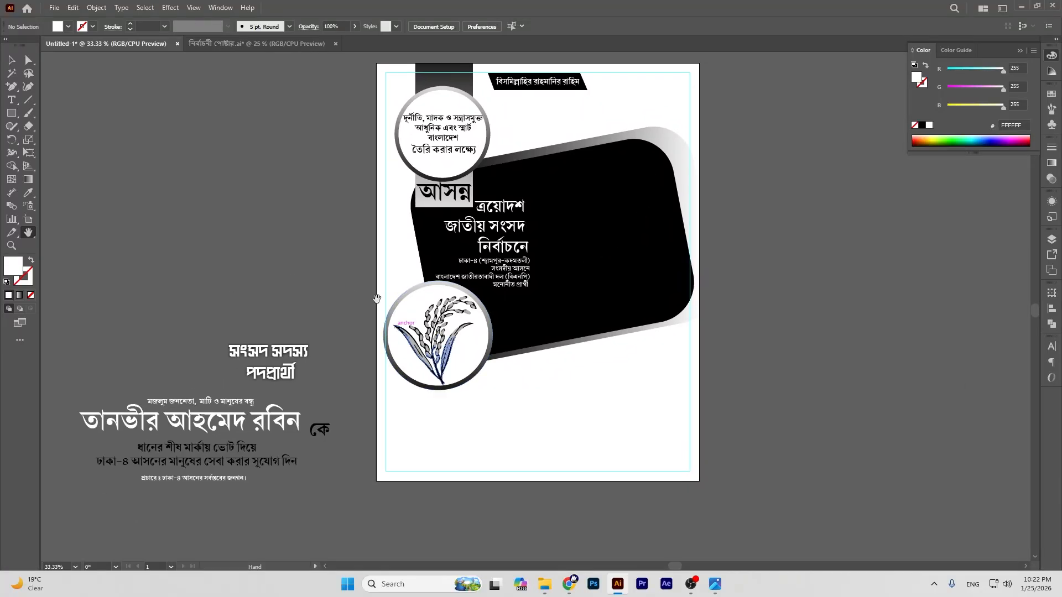
drag(376, 298, 381, 269)
Step: Close নির্বাচনী পোস্টার.ai, choosing No to discard its changes
click(11, 59)
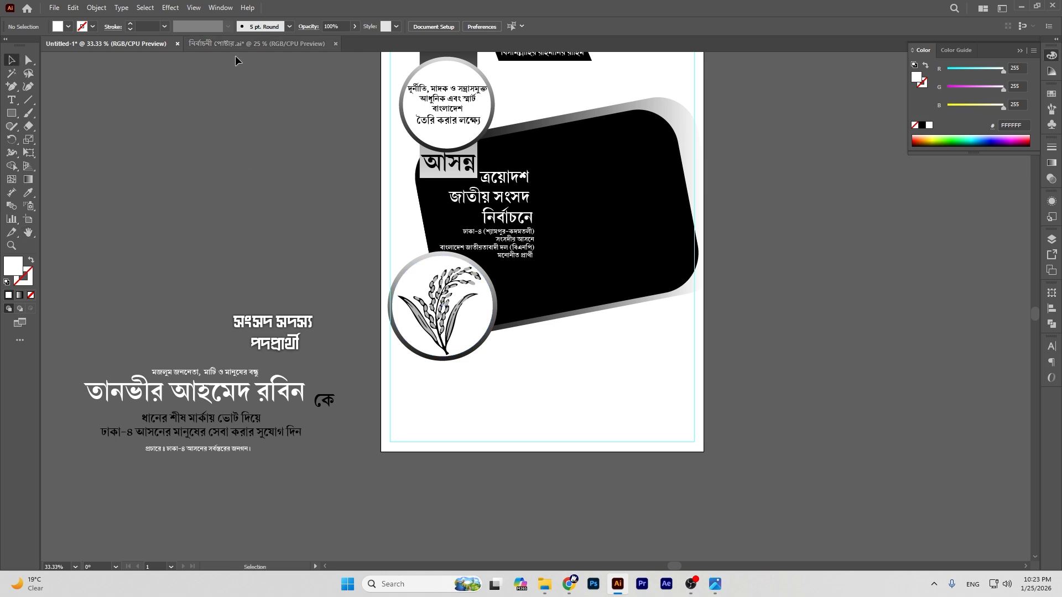
click(335, 44)
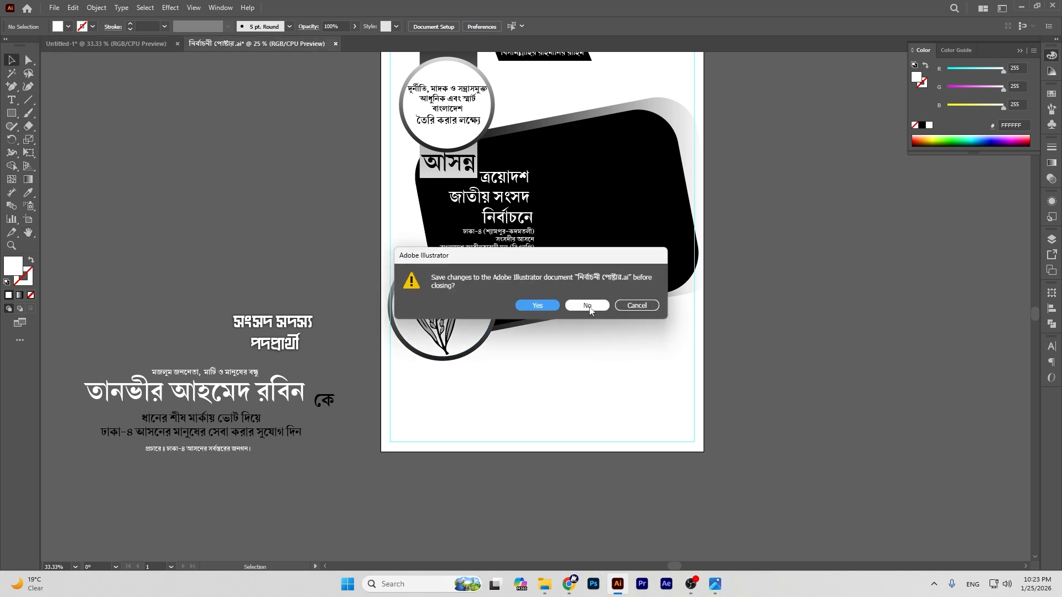
click(587, 308)
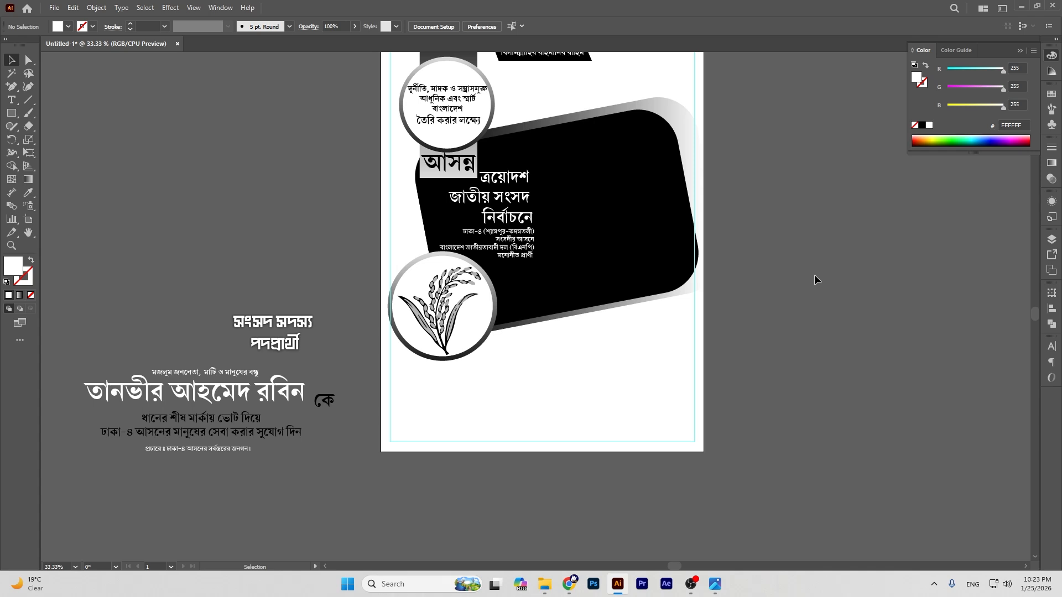
Step: Zoom to 66.67% and frame the empty area below the rice circle
click(29, 233)
drag(448, 285, 483, 263)
click(11, 60)
click(310, 302)
click(310, 240)
click(28, 232)
drag(695, 344, 639, 347)
key(ctrl+plus)
key(ctrl+plus)
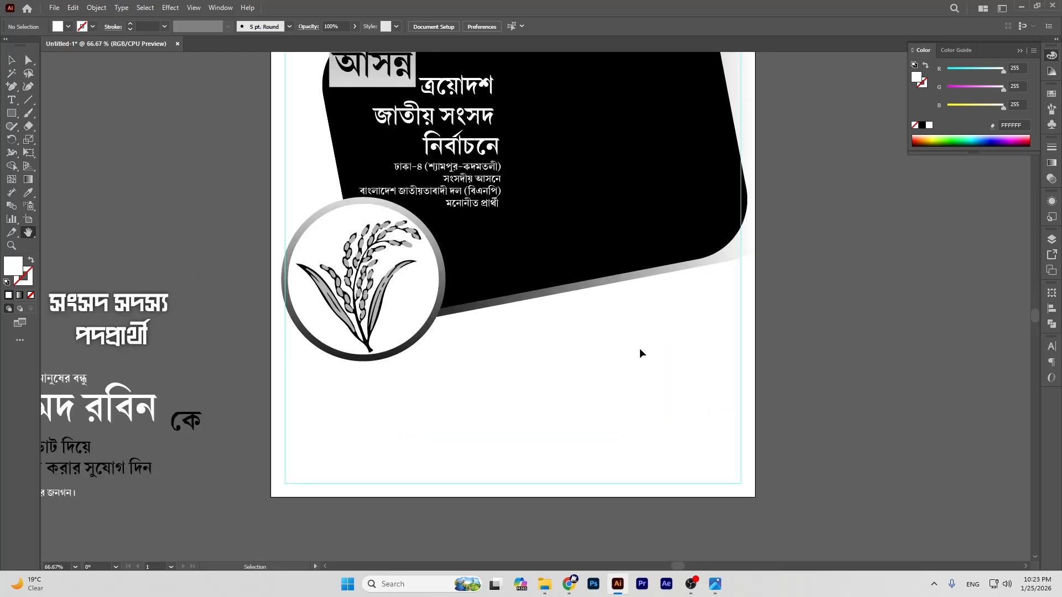
drag(576, 329, 637, 308)
click(11, 59)
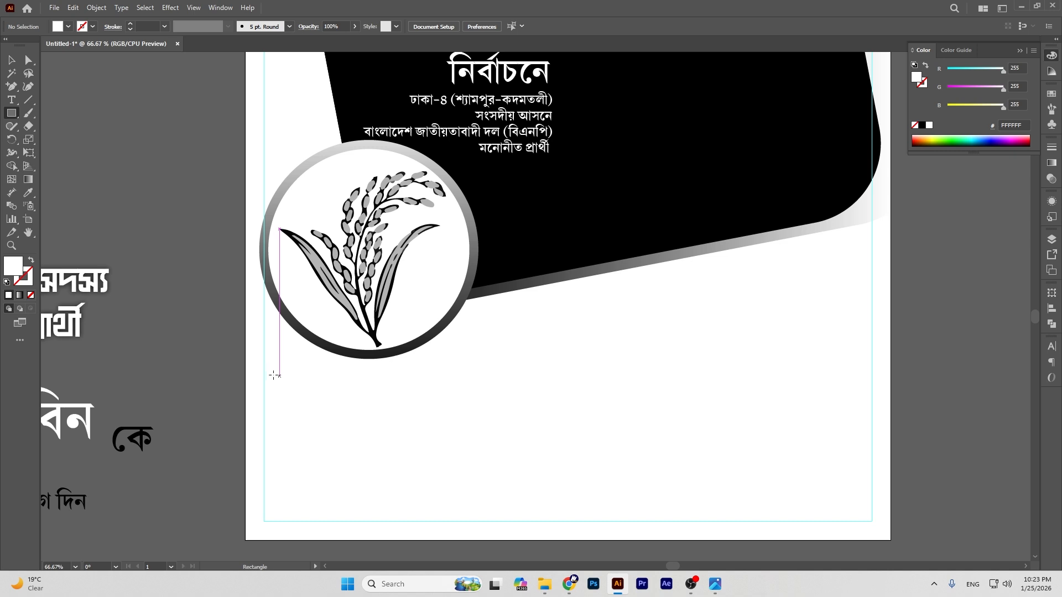
Step: Draw a wide rectangle below the rice circle and give it the circle's gradient
drag(268, 371, 853, 432)
click(11, 59)
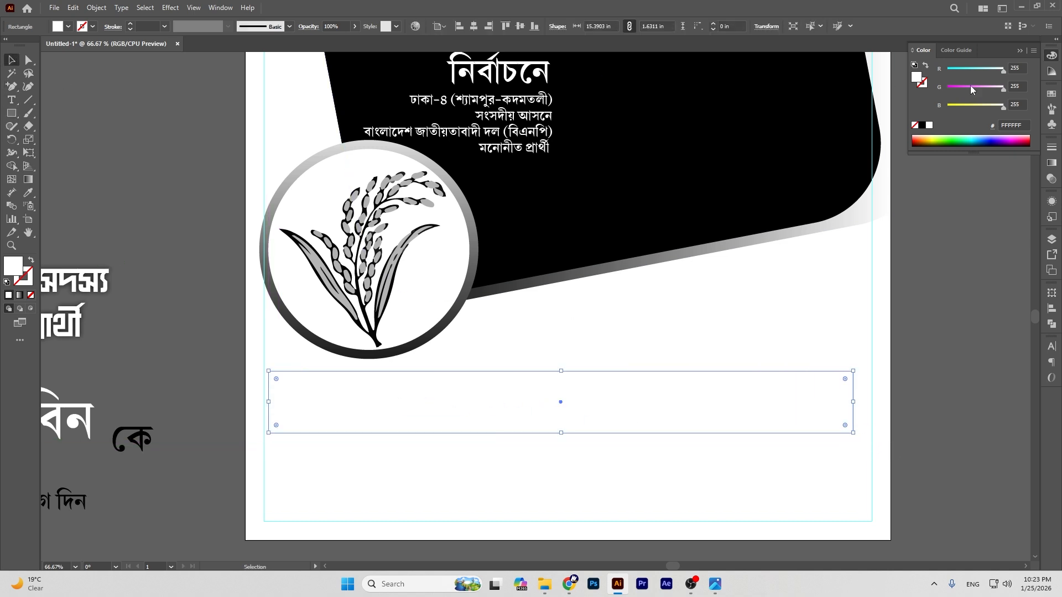
click(28, 192)
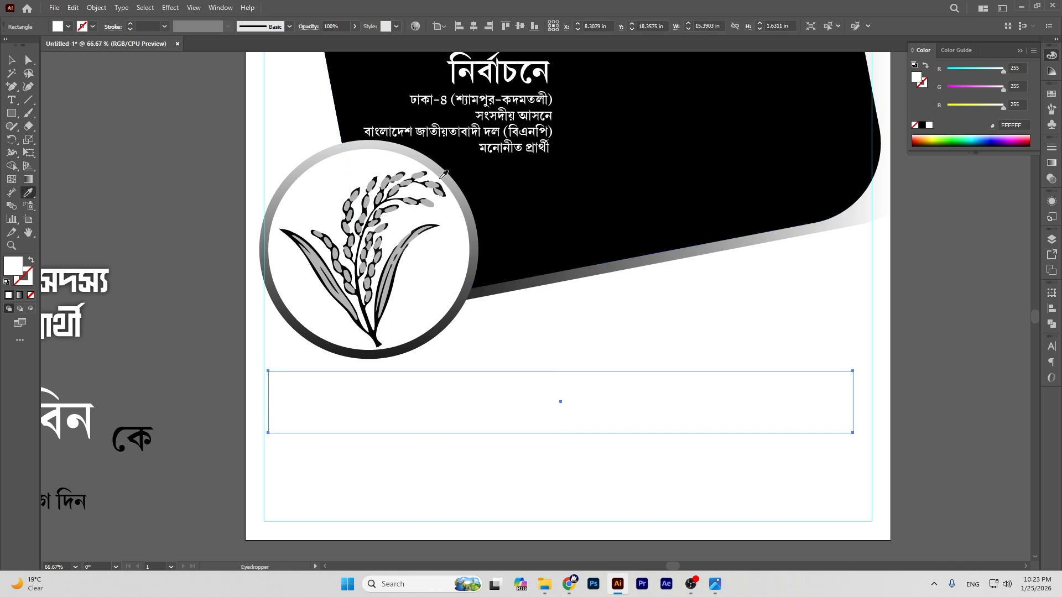
click(442, 163)
Step: Make the rectangle taller and narrower, then centre it horizontally on the page
click(11, 60)
drag(622, 411, 629, 407)
drag(571, 432, 571, 448)
drag(861, 406, 814, 407)
drag(276, 407, 308, 407)
click(606, 27)
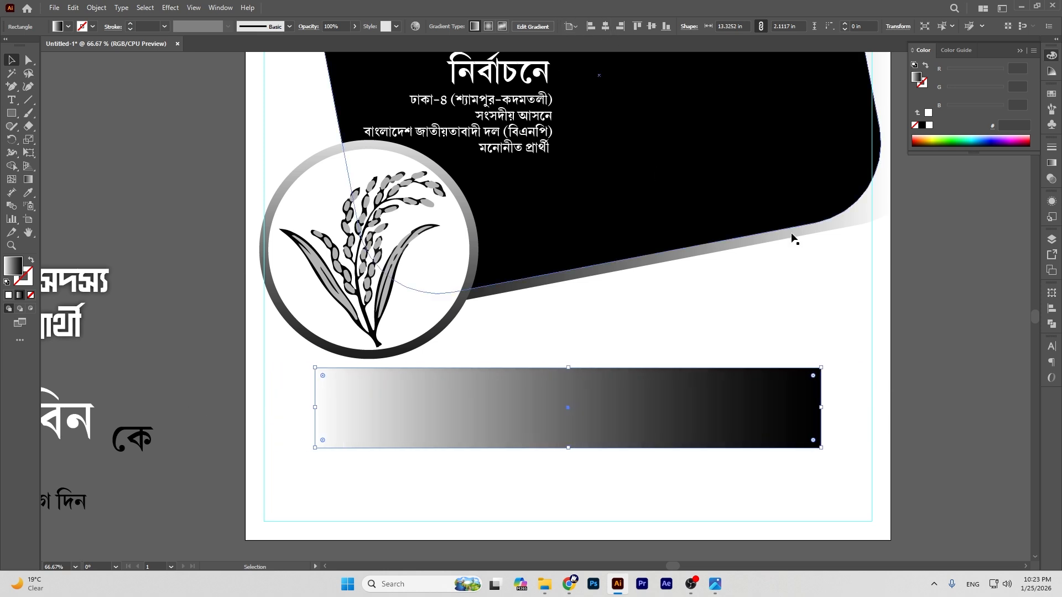
click(936, 361)
Step: Fill the rectangle solid black and slant its lower-left corner inward
click(650, 424)
click(928, 234)
click(27, 61)
click(356, 422)
drag(314, 447, 337, 447)
click(947, 362)
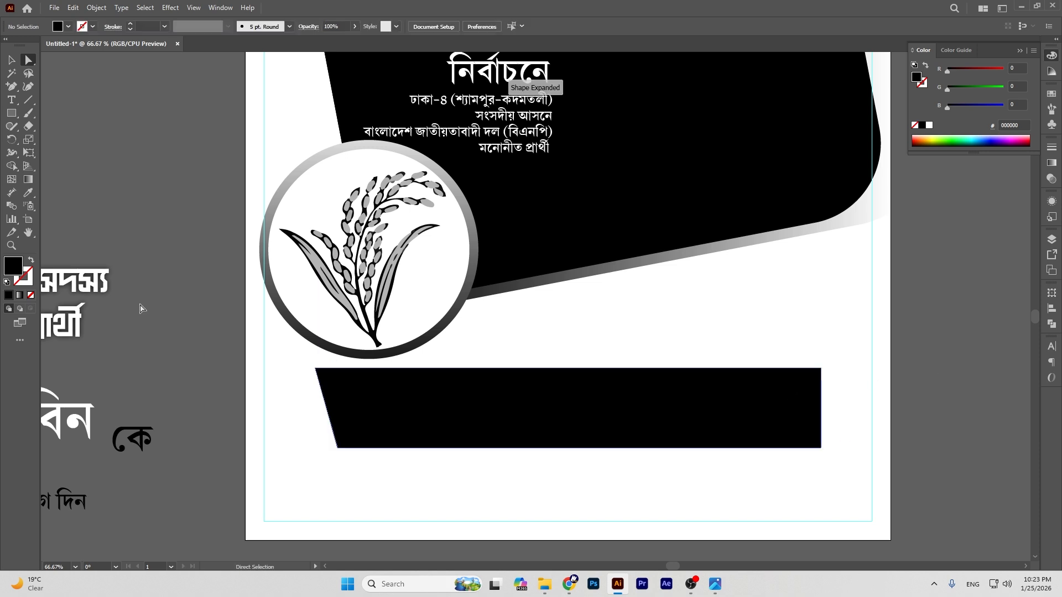
Step: Round the banner's top-right corner
click(592, 419)
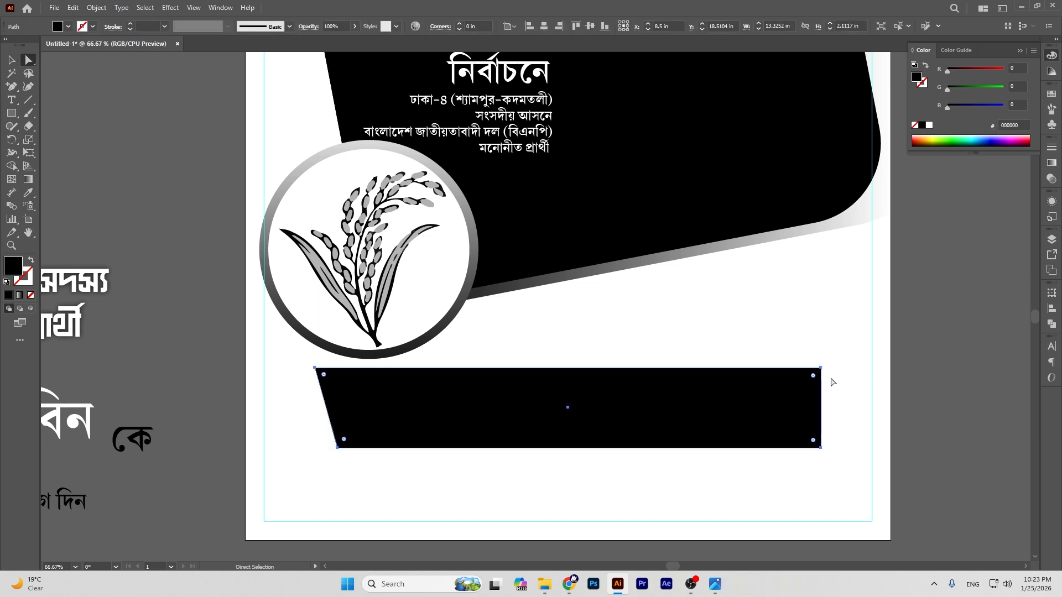
click(821, 368)
drag(814, 376, 731, 407)
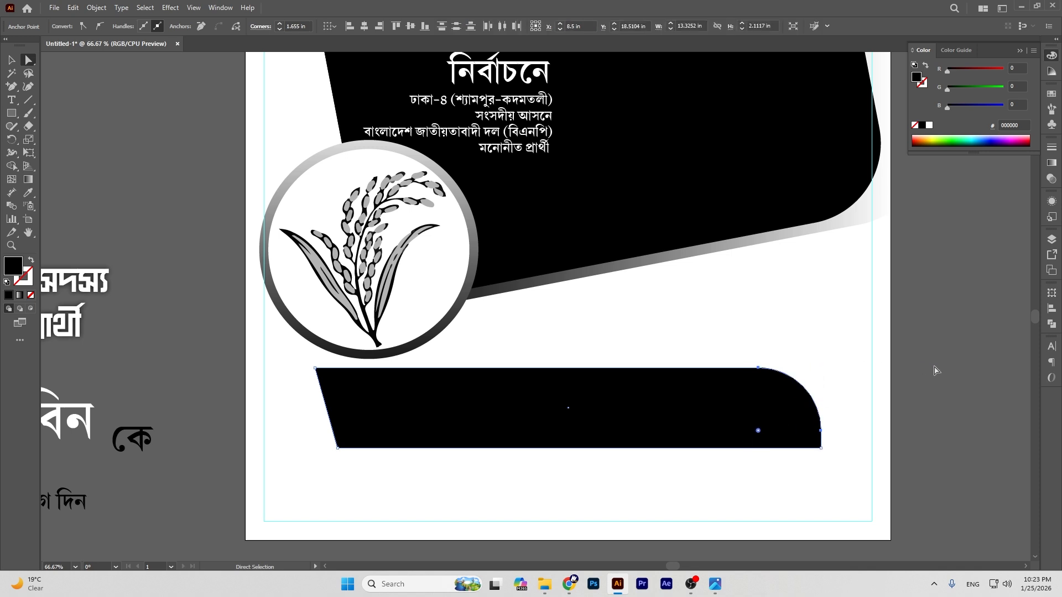
Step: Pull the banner's top-left and bottom-left anchors further left, then reselect the banner
click(935, 370)
click(350, 407)
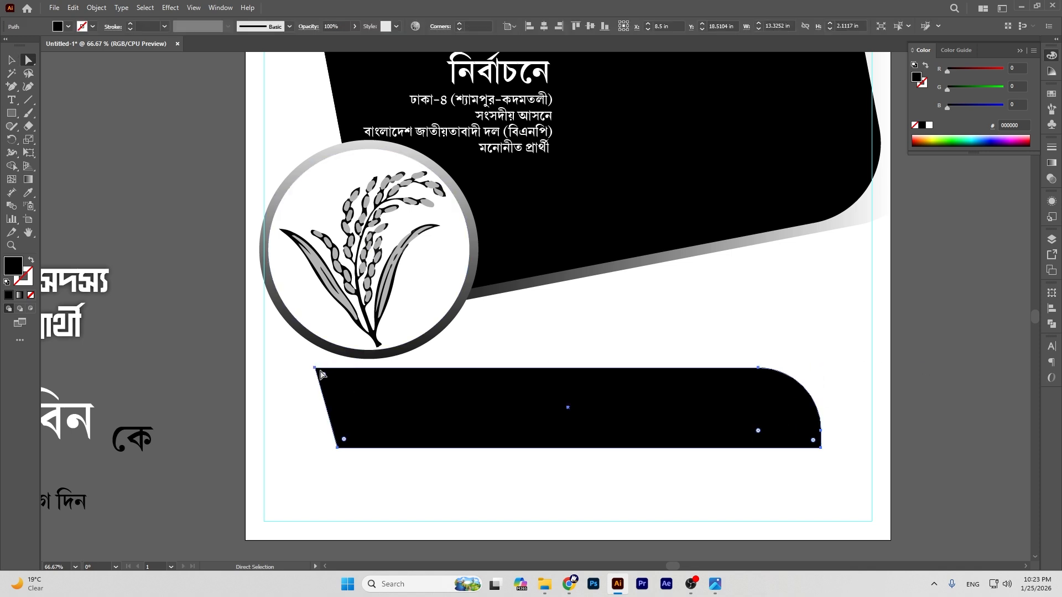
drag(314, 367, 297, 367)
drag(337, 447, 324, 448)
click(161, 223)
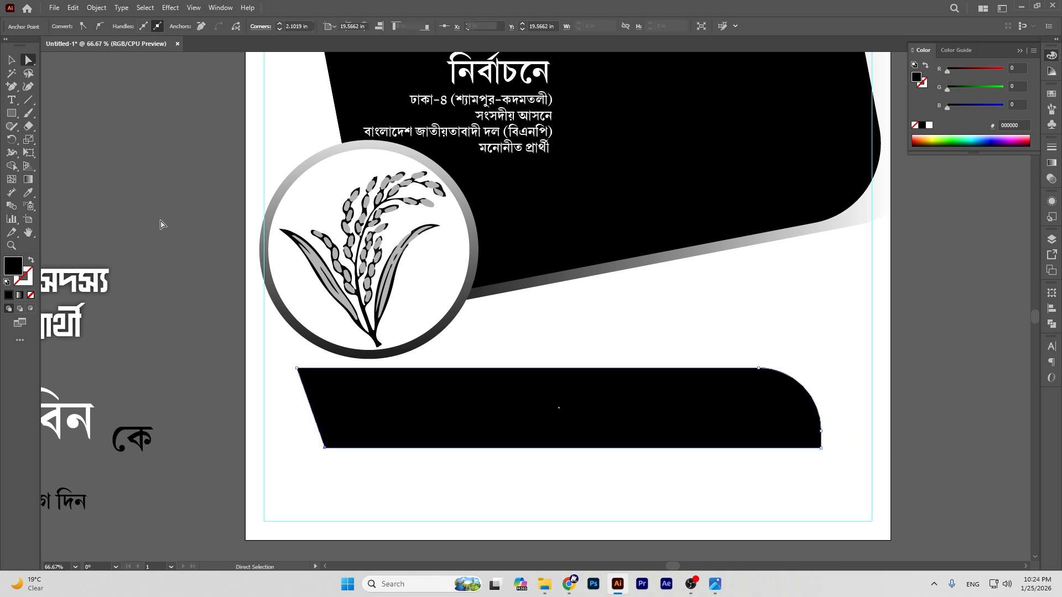
click(11, 60)
click(552, 422)
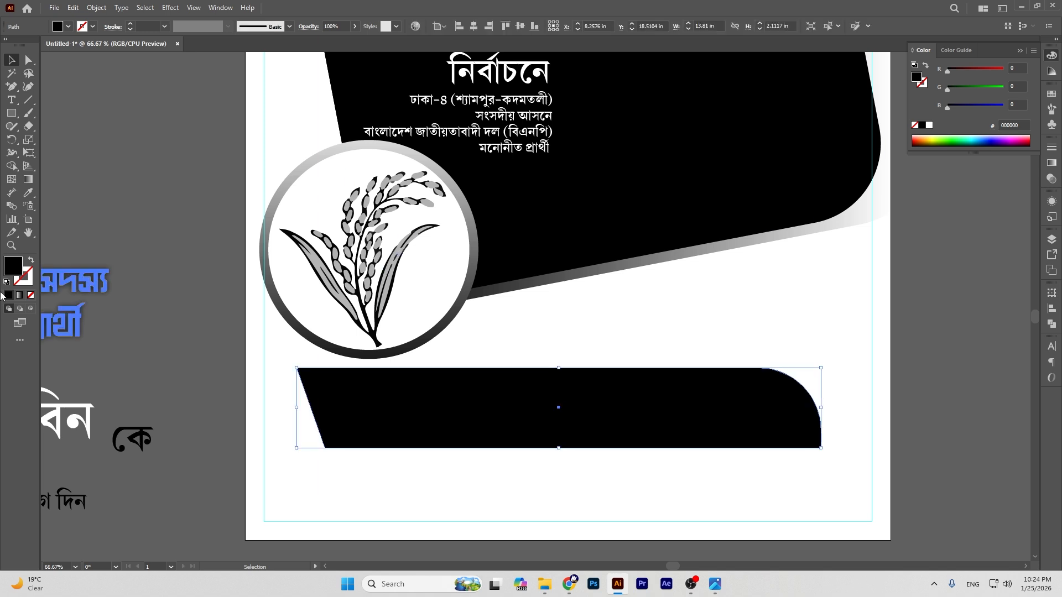
Step: Give the banner the ring's gradient, paste a copy behind, and narrow the front copy and fill it black
click(28, 192)
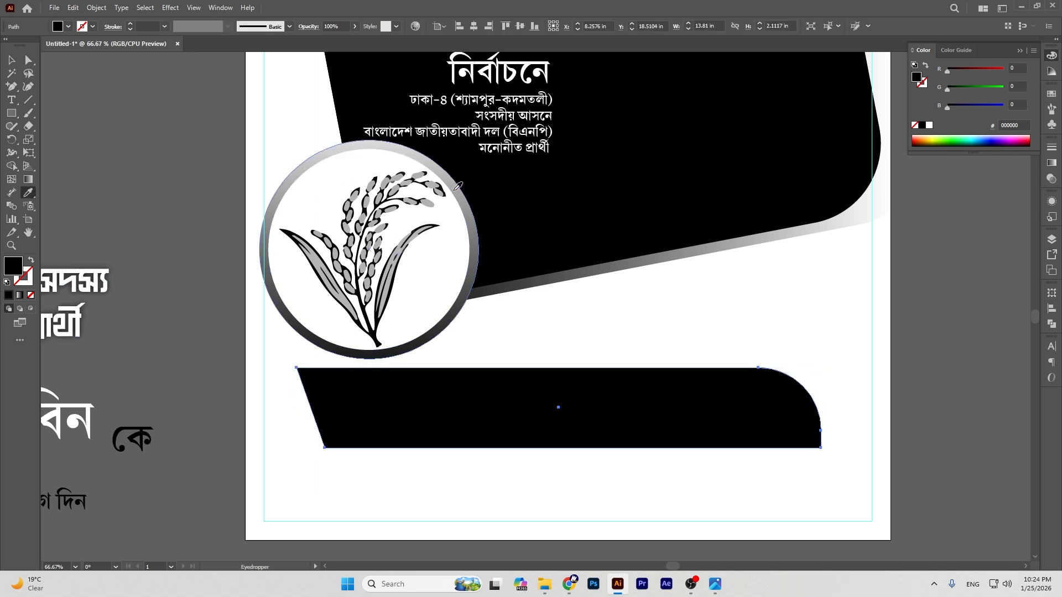
click(473, 249)
click(11, 59)
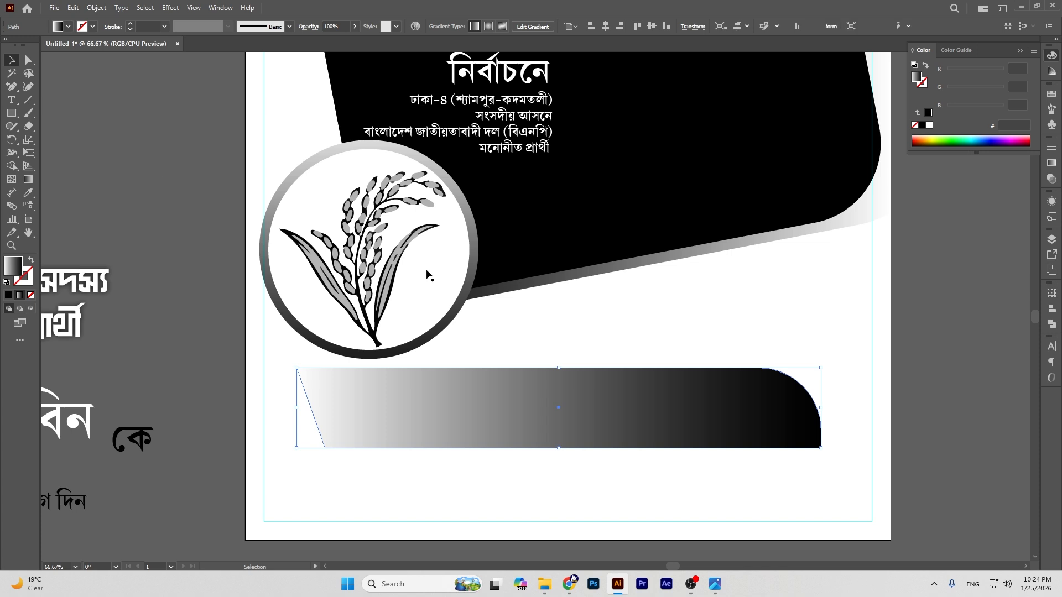
key(a)
key(v)
drag(824, 407, 809, 408)
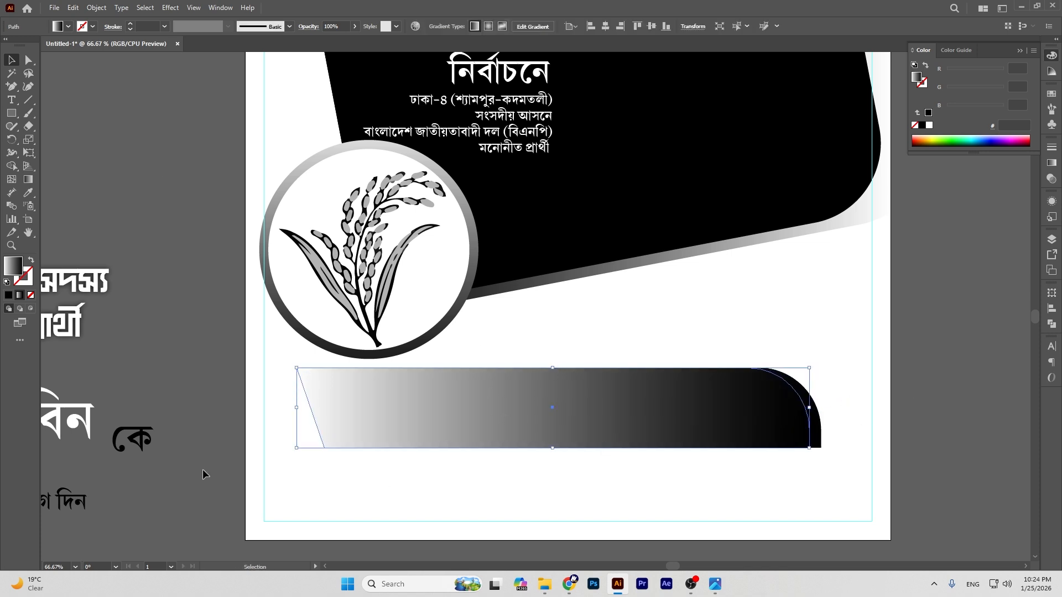
drag(296, 412, 306, 407)
click(922, 126)
Step: Fill the back copy light grey from the swatches so it rims the black banner
click(889, 280)
click(621, 410)
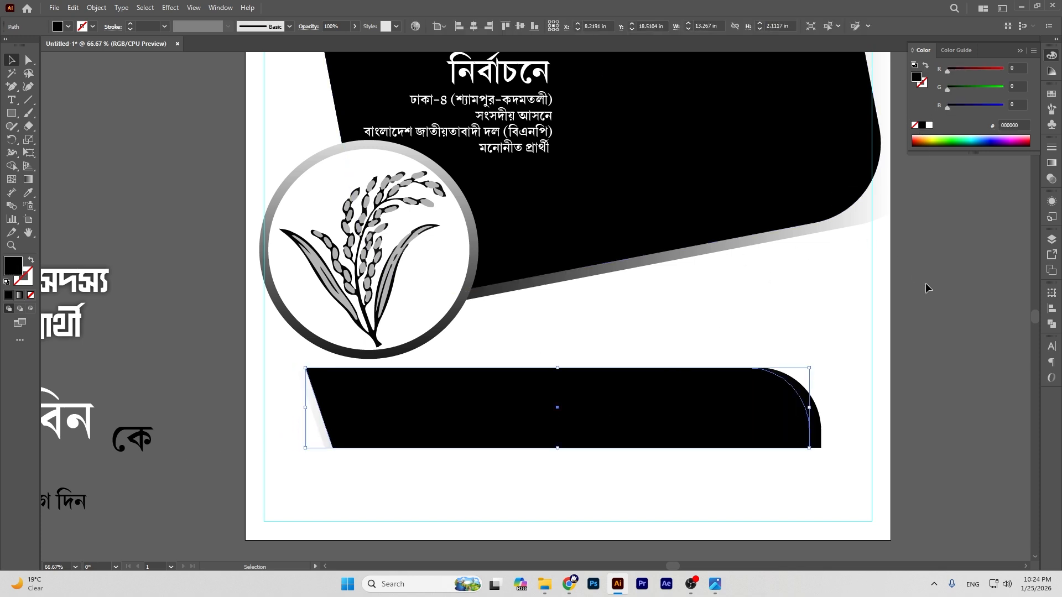
click(808, 408)
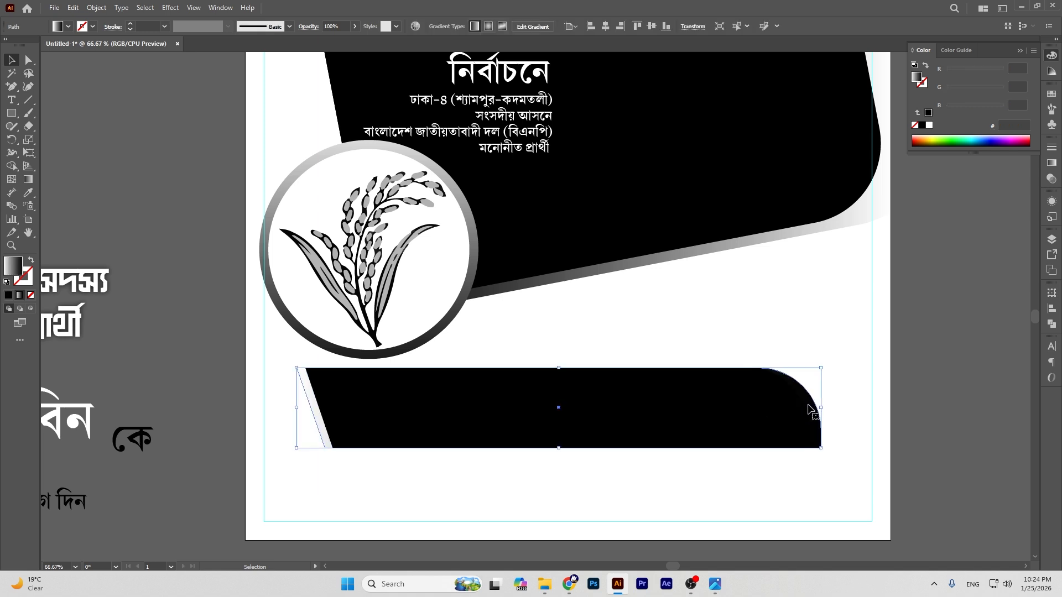
click(1051, 163)
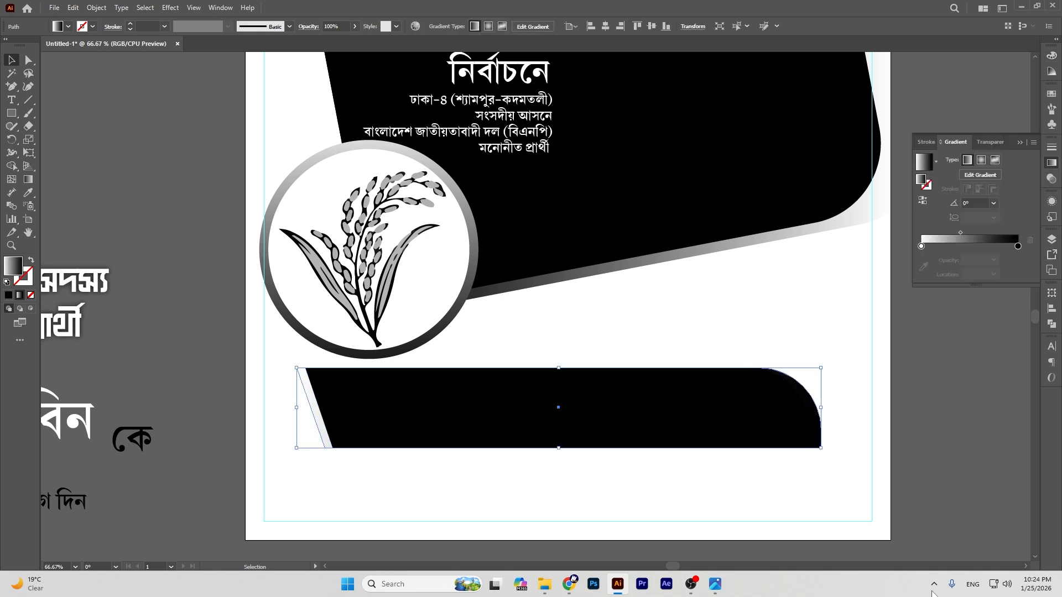
double_click(1017, 246)
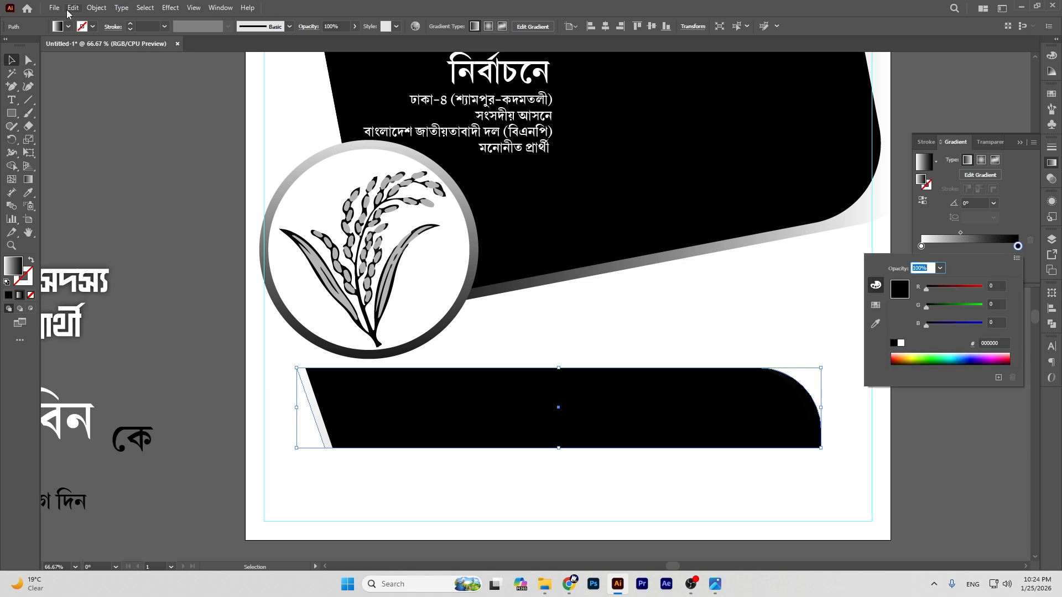
click(71, 28)
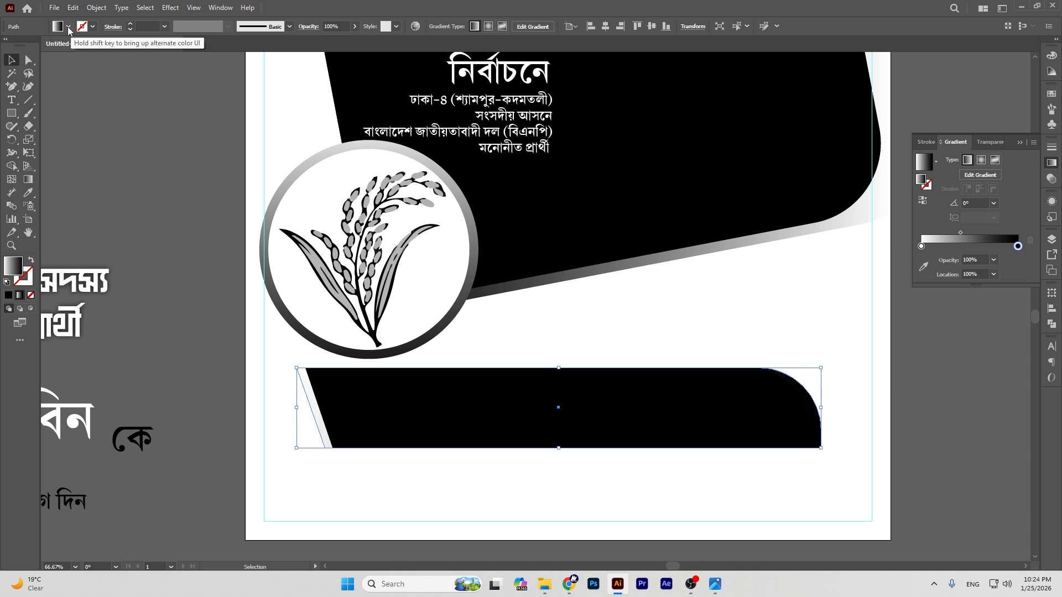
click(68, 27)
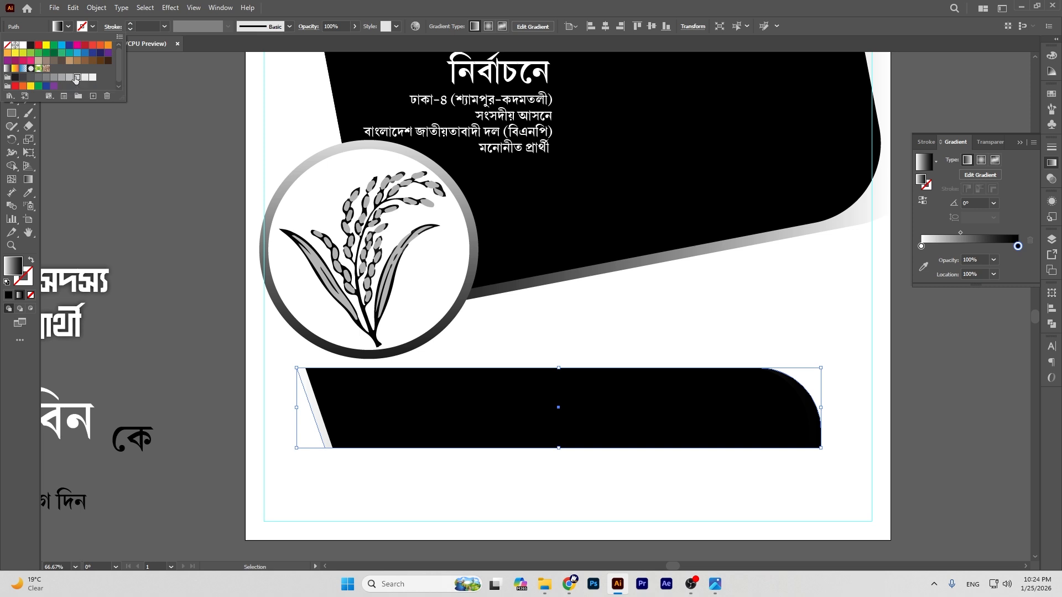
click(76, 78)
click(968, 357)
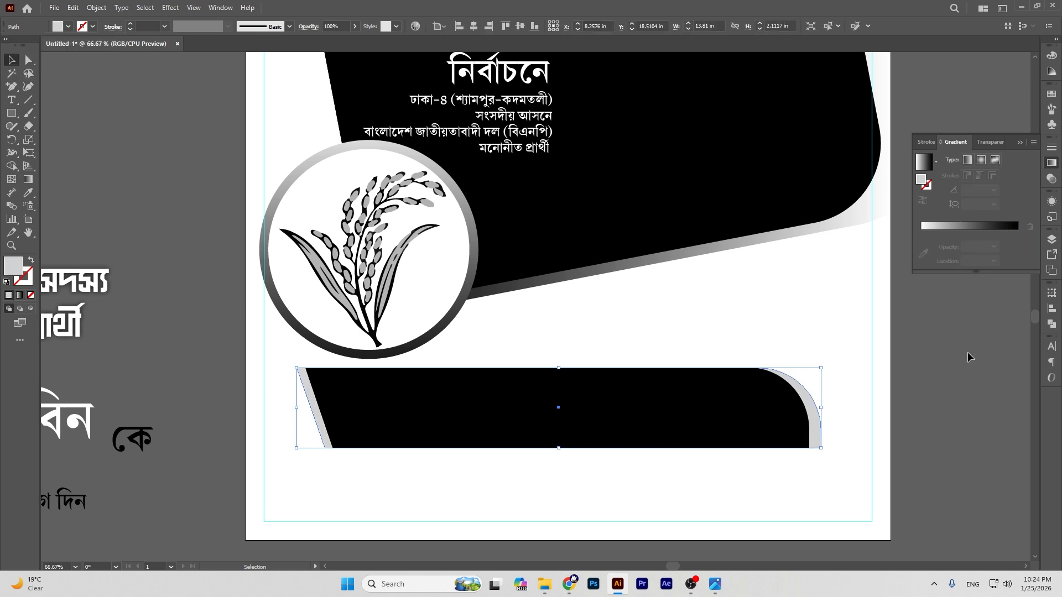
click(953, 354)
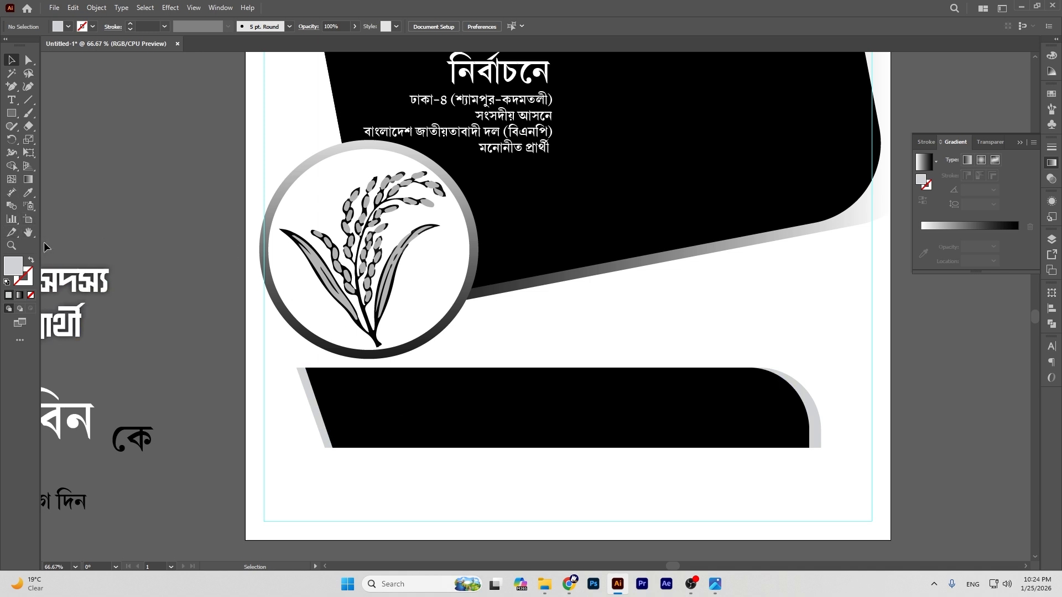
click(29, 233)
drag(98, 292, 523, 202)
Step: Move the candidate name text onto the lower banner and bring it in front
key(ctrl+minus)
key(ctrl+minus)
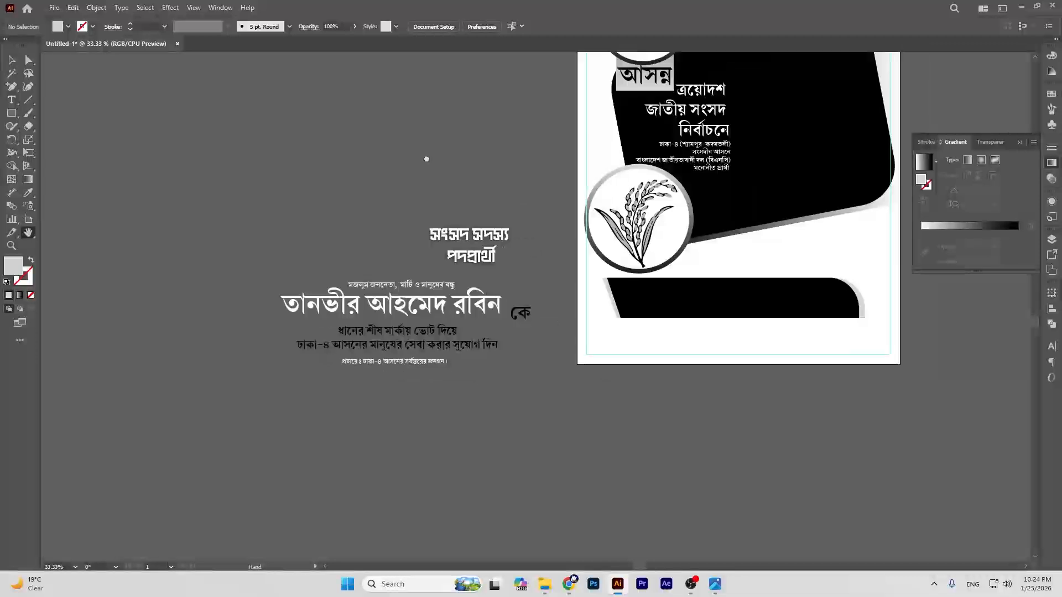
drag(539, 407, 531, 364)
key(v)
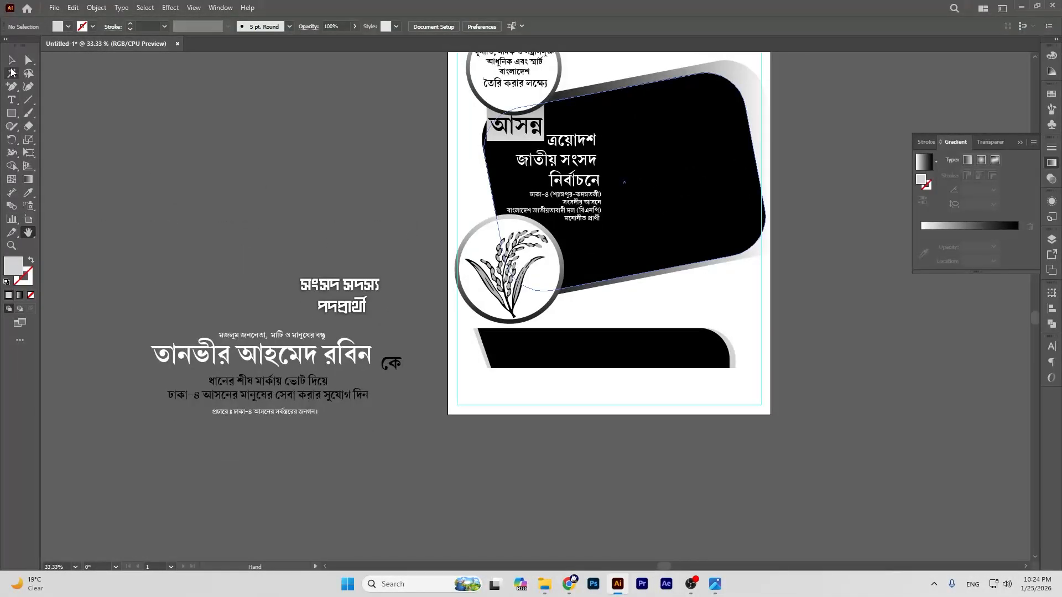
click(275, 351)
drag(275, 336, 616, 358)
click(838, 355)
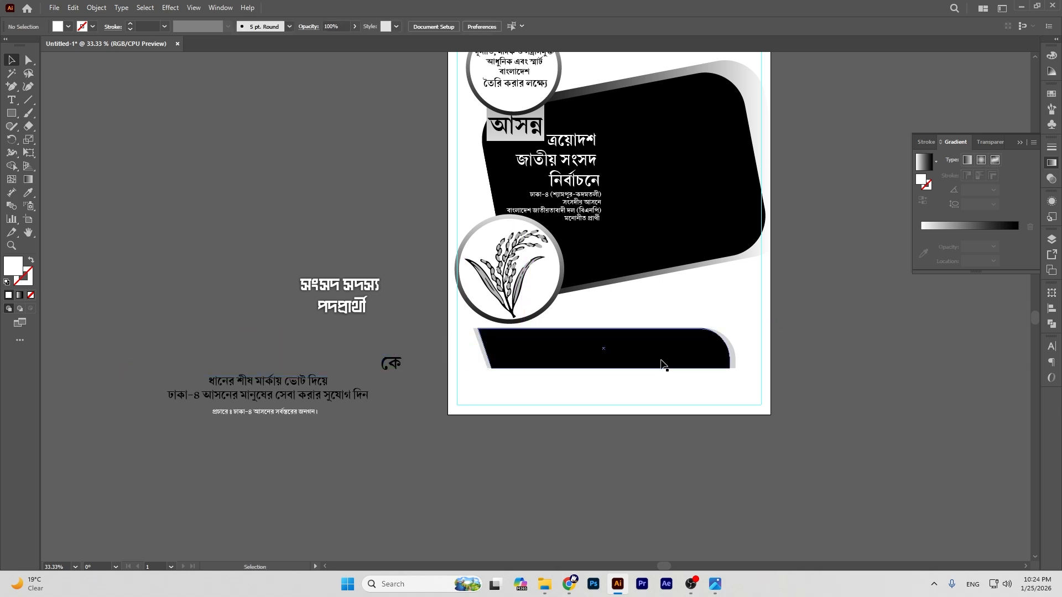
click(645, 359)
click(839, 356)
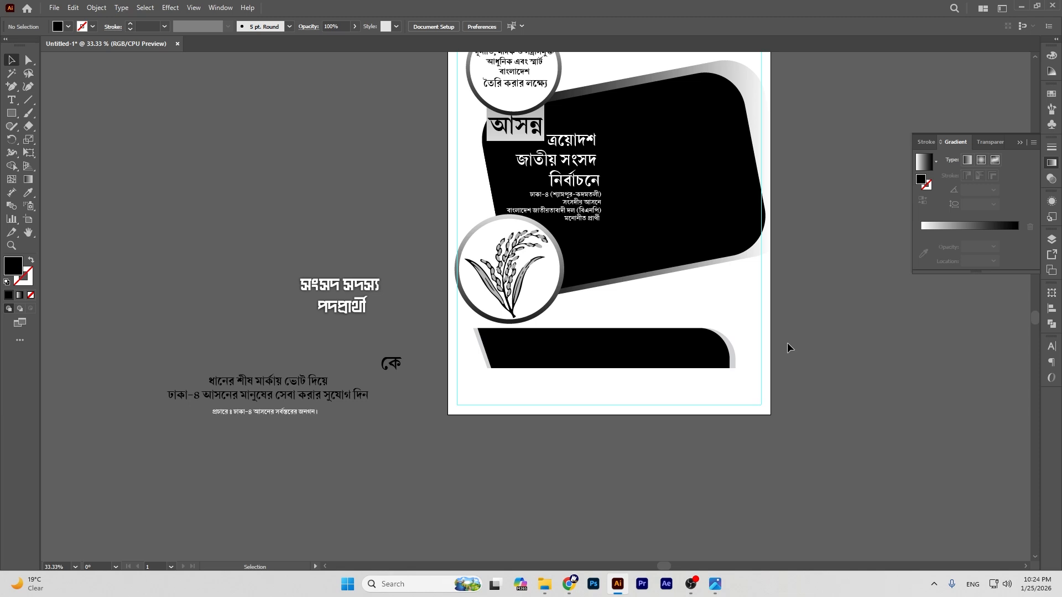
key(ctrl+z)
key(ctrl+z)
drag(314, 356, 657, 452)
key(ctrl+shift+bracketright)
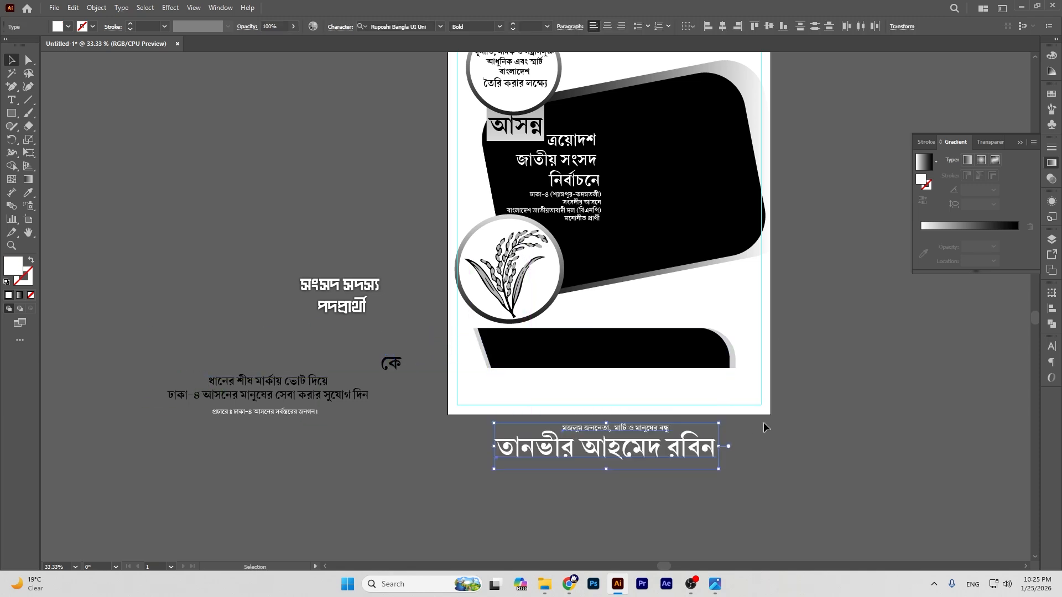
click(919, 356)
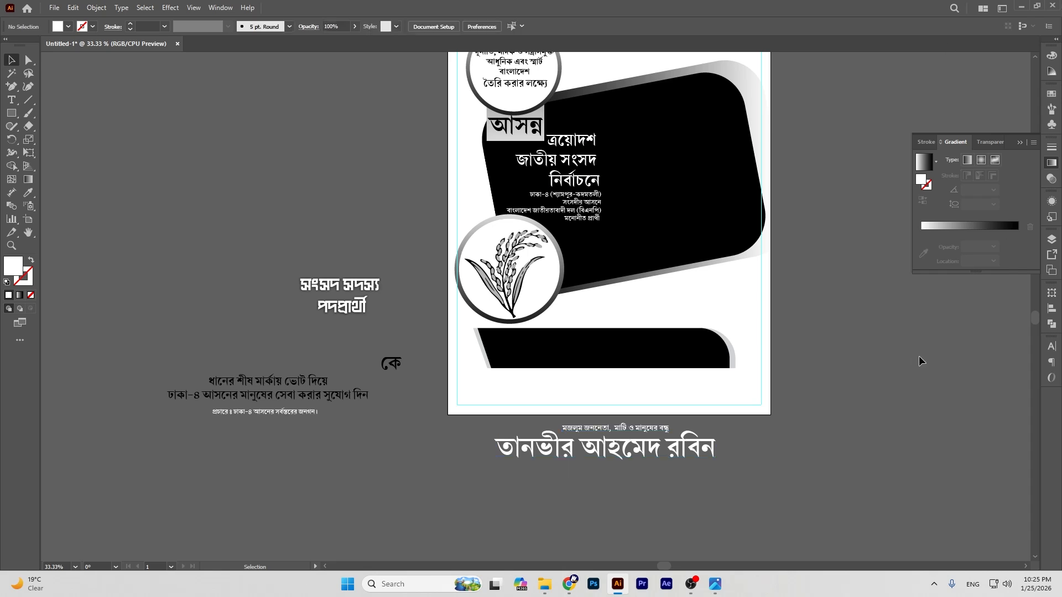
Step: Zoom in and nudge the lower banner's shapes slightly right
key(ctrl+plus)
scroll(939, 349, up, 2)
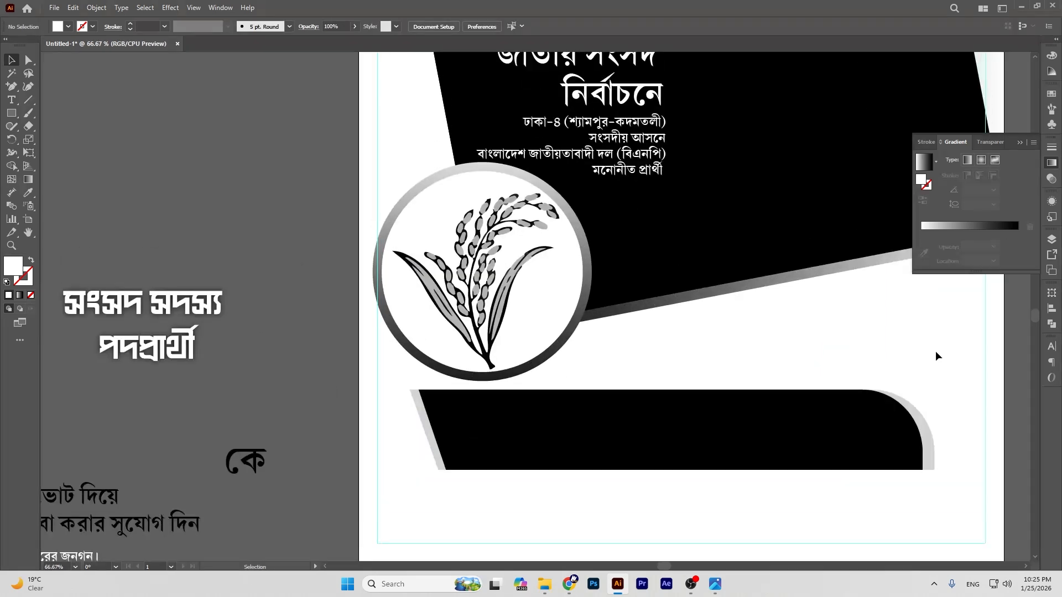
click(28, 232)
drag(533, 263, 419, 157)
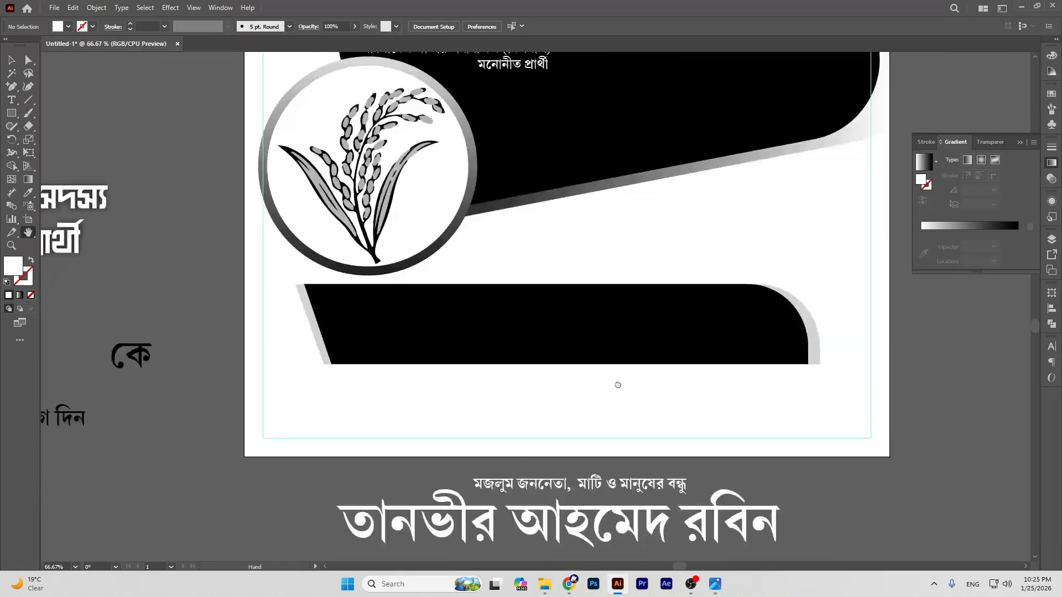
drag(658, 346, 625, 329)
key(v)
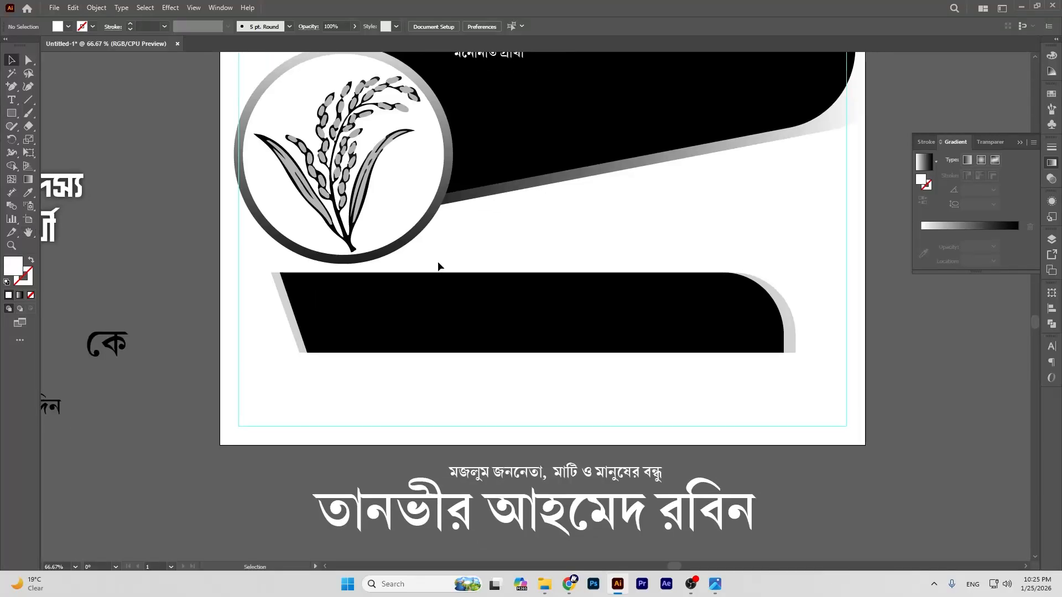
drag(257, 311, 556, 339)
drag(558, 336, 563, 335)
Step: Move the name and মজলুম জননেতা tagline up into place on the banner
scroll(929, 377, up, 2)
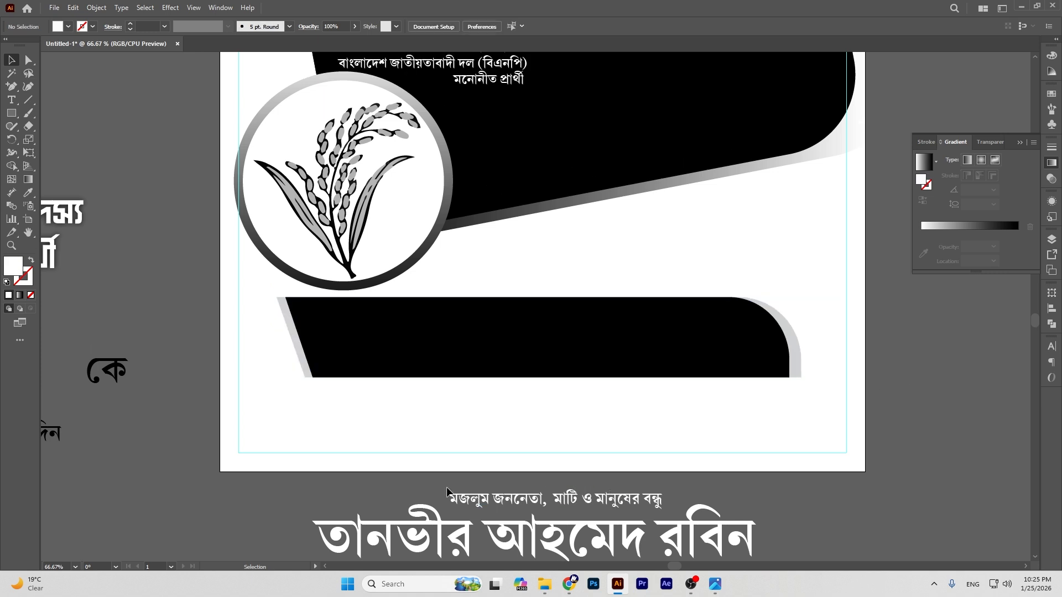
scroll(580, 500, down, 1)
click(582, 524)
drag(581, 524, 573, 335)
click(952, 382)
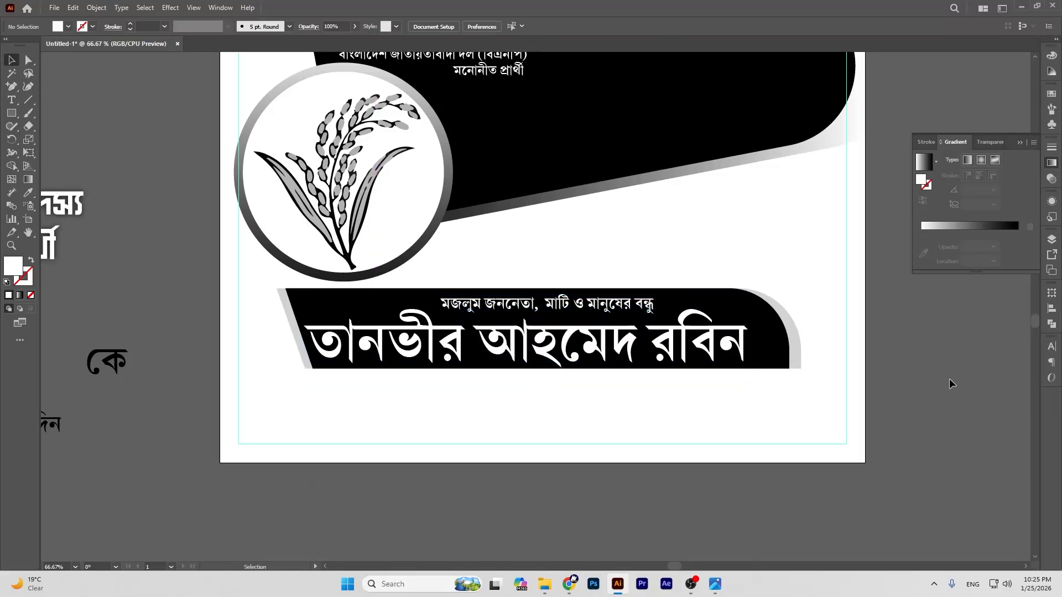
drag(12, 113, 51, 118)
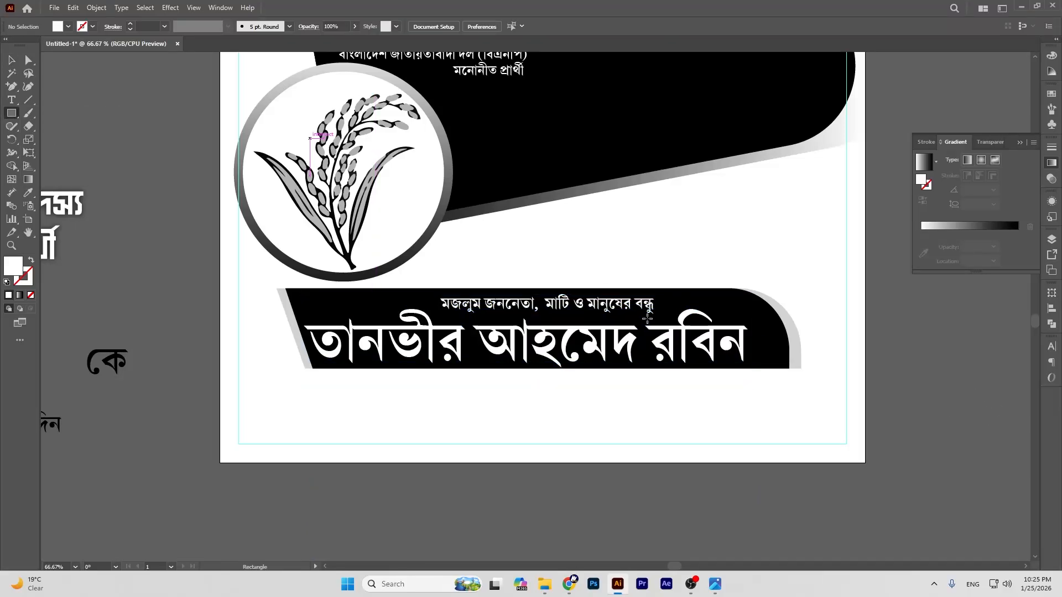
Step: Draw a small square right of the banner and round its top-left and bottom-right corners
drag(773, 341, 808, 374)
key(v)
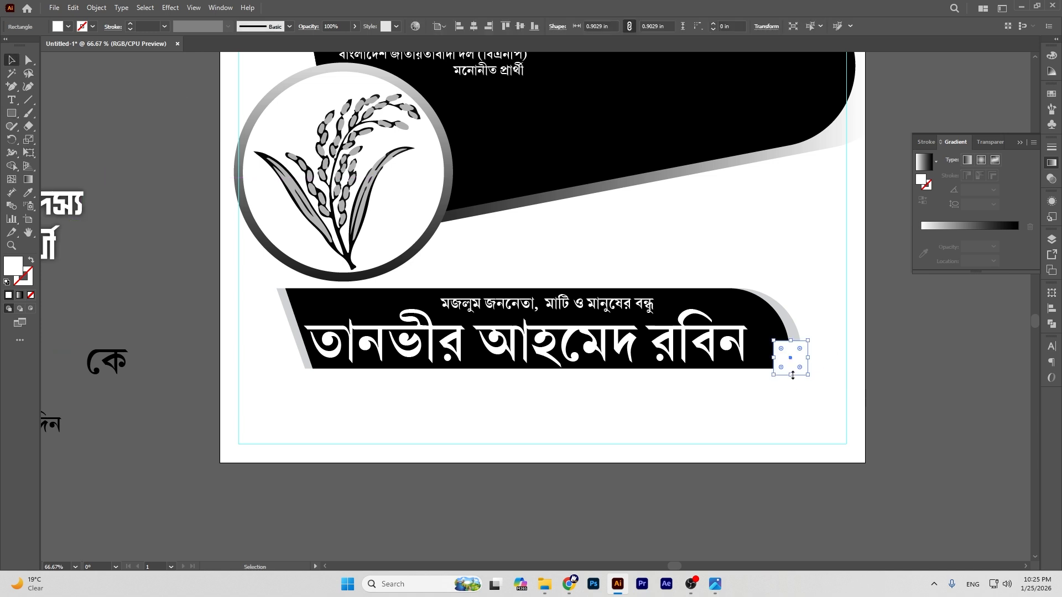
drag(792, 375, 787, 354)
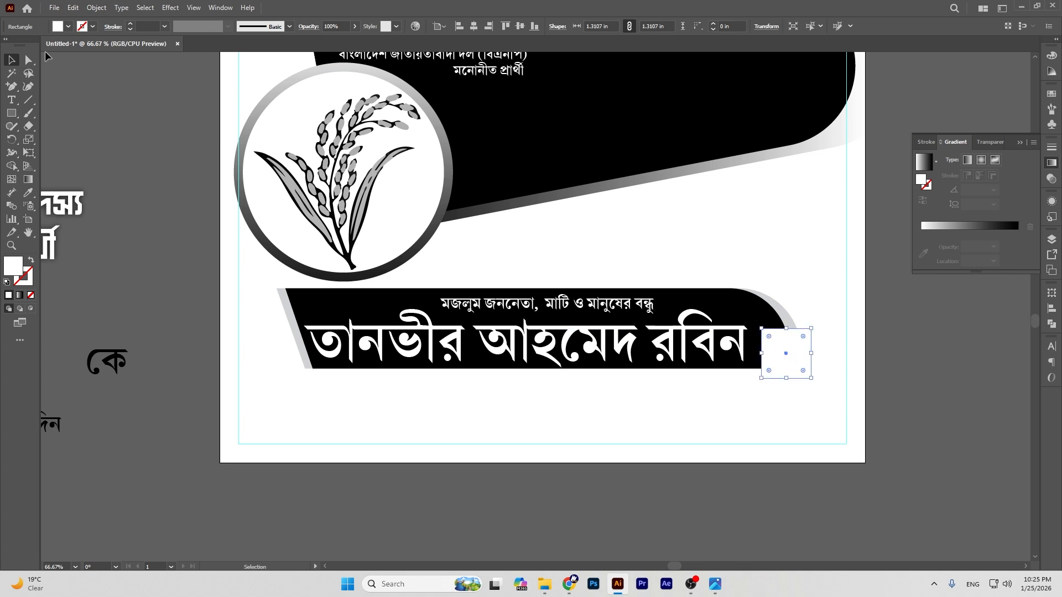
drag(768, 336, 797, 356)
click(903, 387)
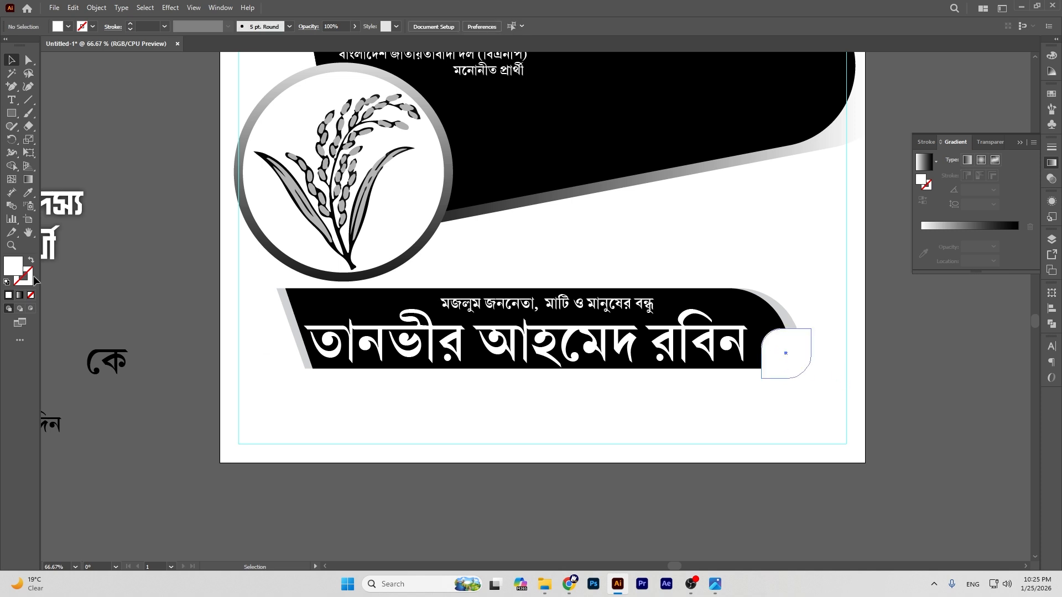
click(786, 354)
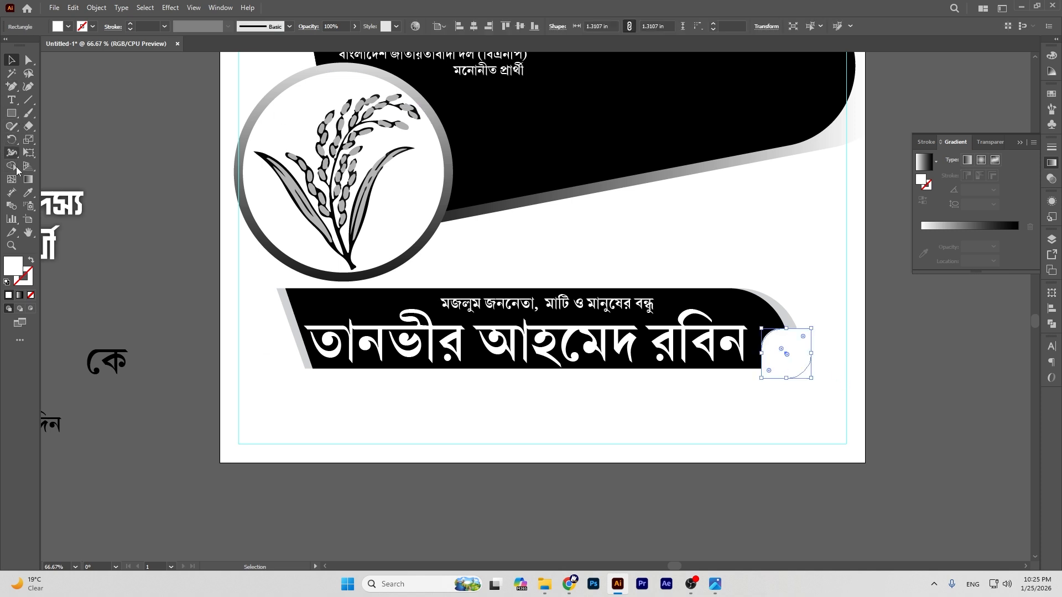
Step: Apply the ring's gradient to the shape, shrink it, reverse the gradient, and move কে onto it
click(28, 193)
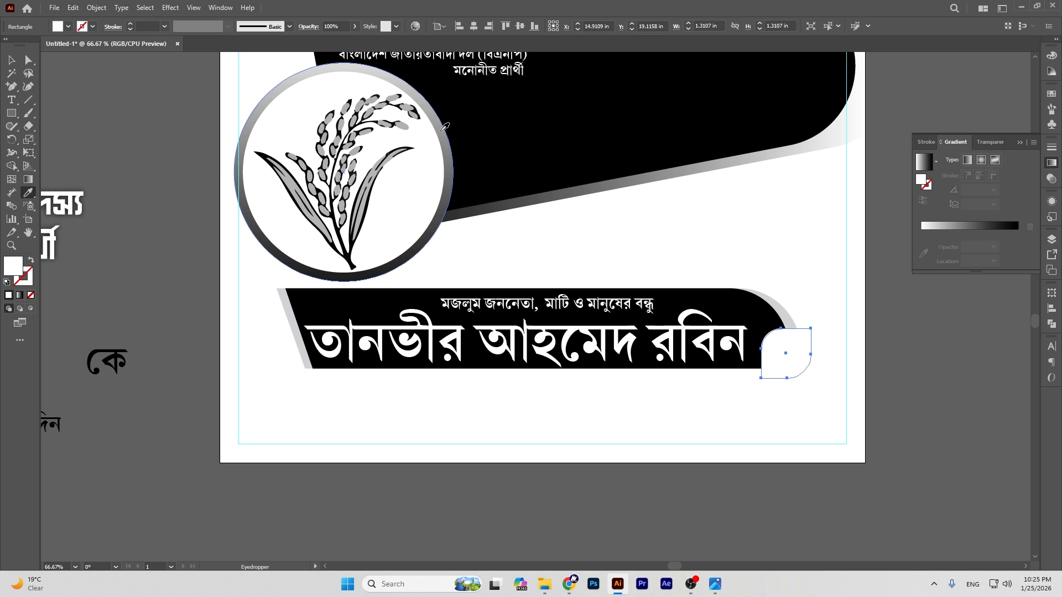
click(447, 130)
click(7, 59)
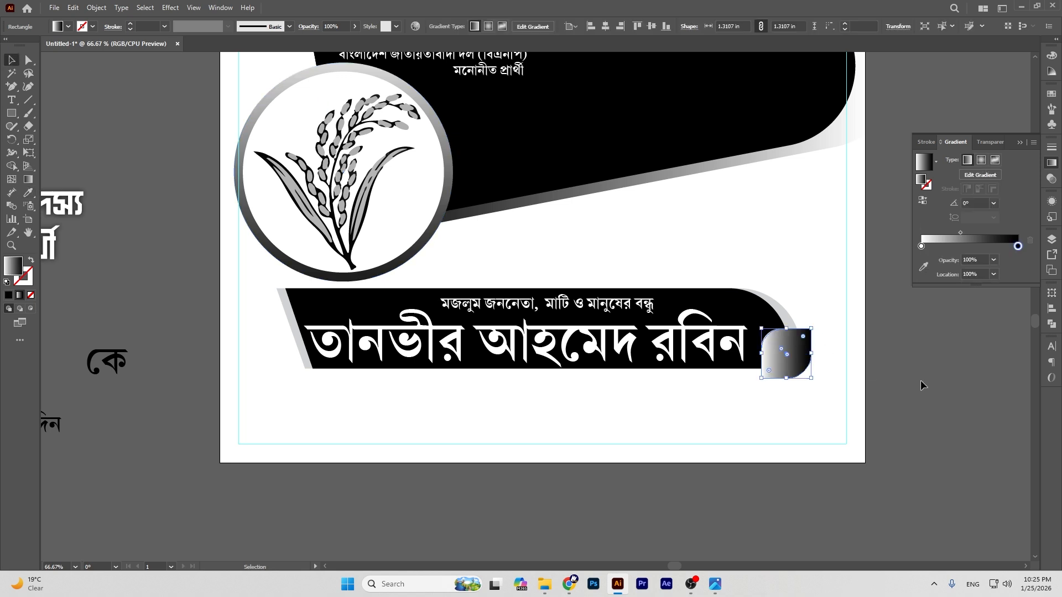
click(788, 354)
key(a)
key(v)
drag(786, 331, 795, 327)
click(922, 200)
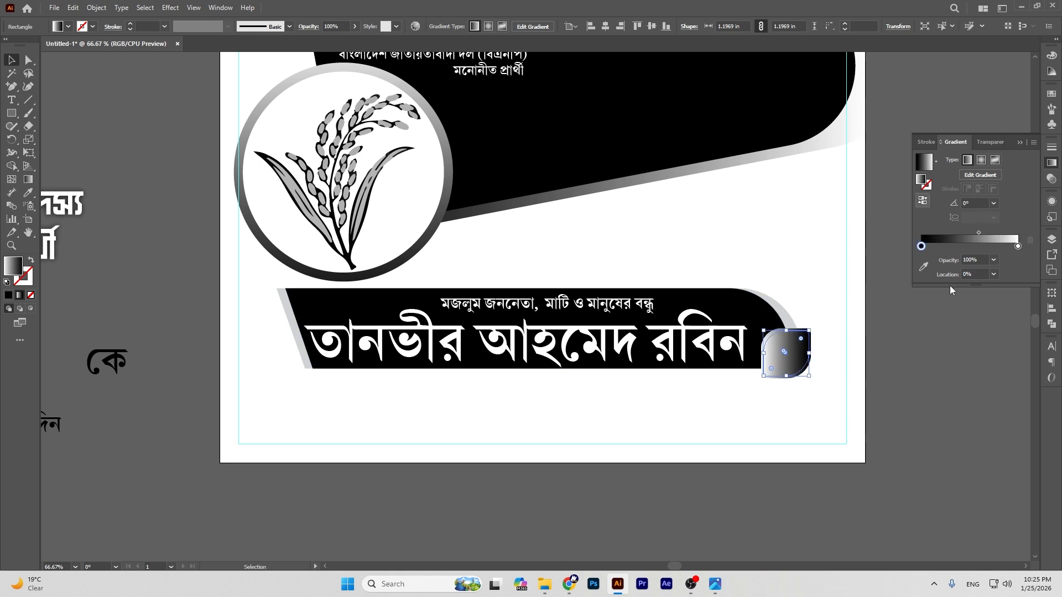
click(950, 290)
drag(131, 368, 797, 363)
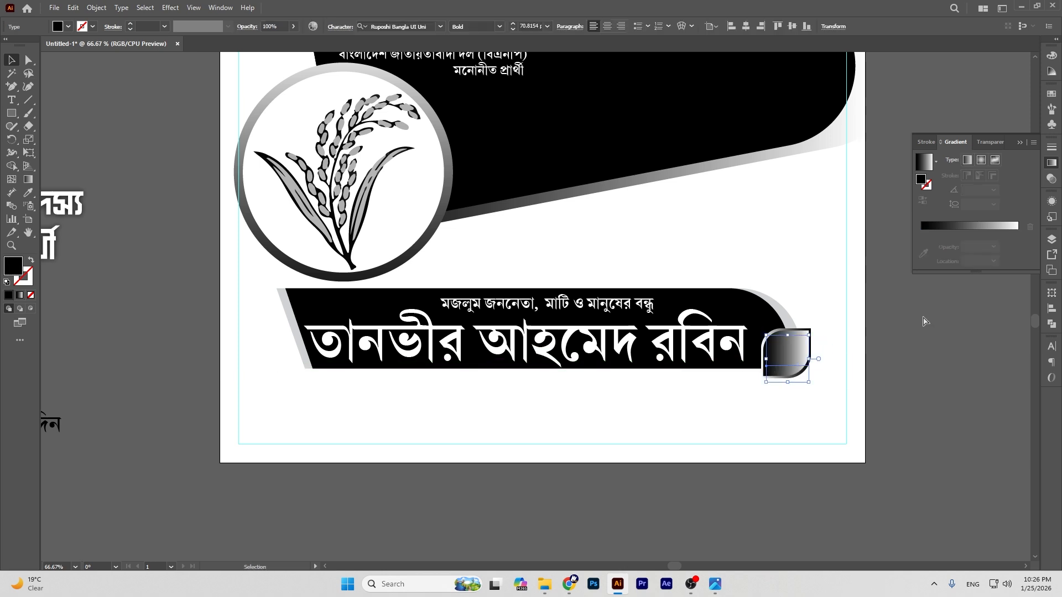
Step: Bring the কে text to the front and colour it white
key(ctrl+shift+bracketright)
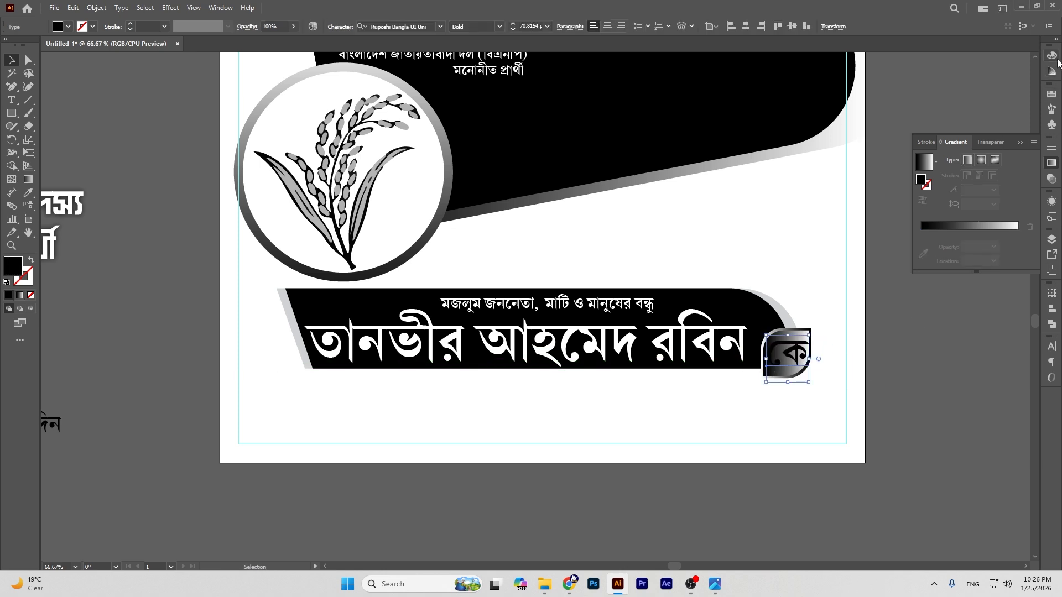
click(1056, 58)
click(929, 125)
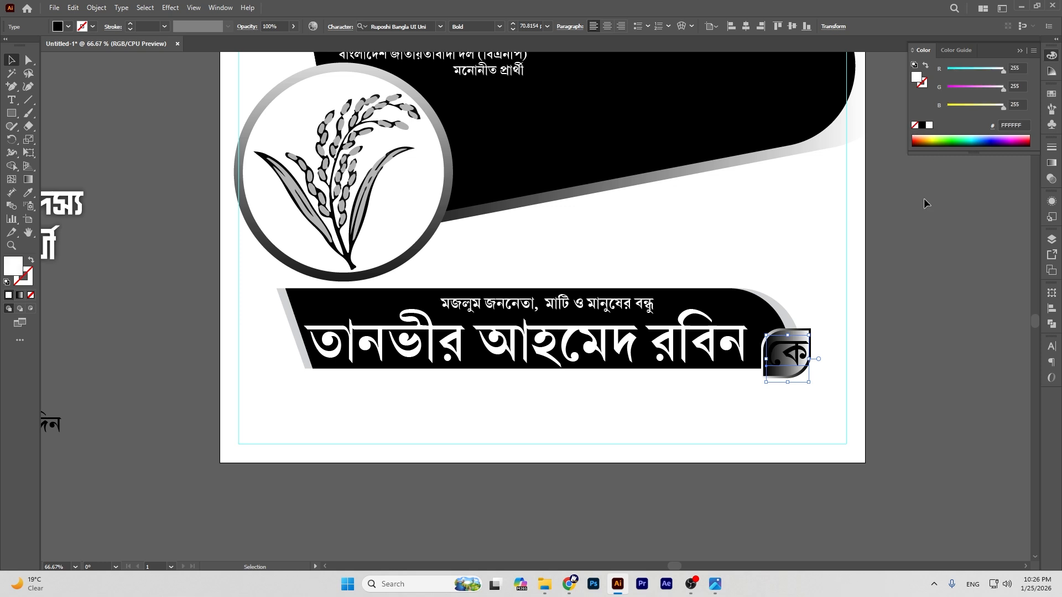
click(939, 287)
Step: Resize and shift the কে badge left, then nudge the কে text two steps left
key(ctrl+equal)
key(ctrl+equal)
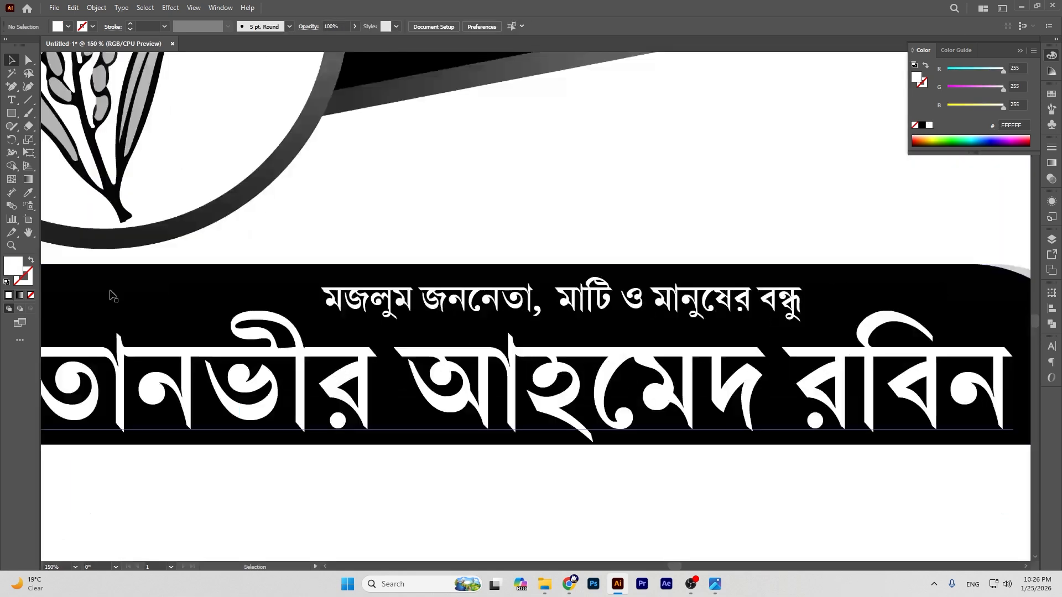
click(26, 236)
drag(1023, 324, 499, 246)
key(v)
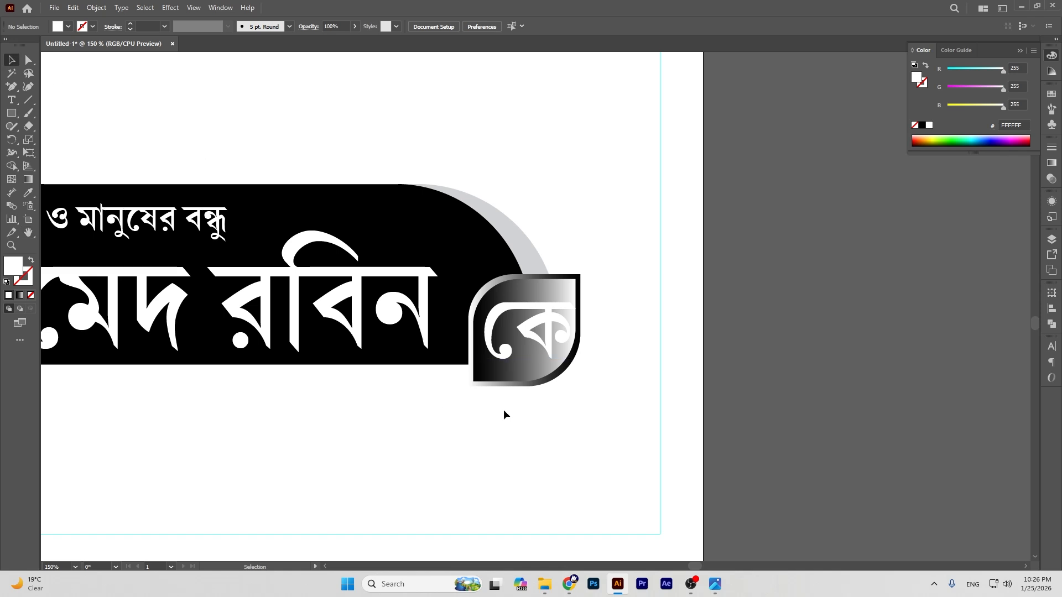
drag(466, 383, 467, 383)
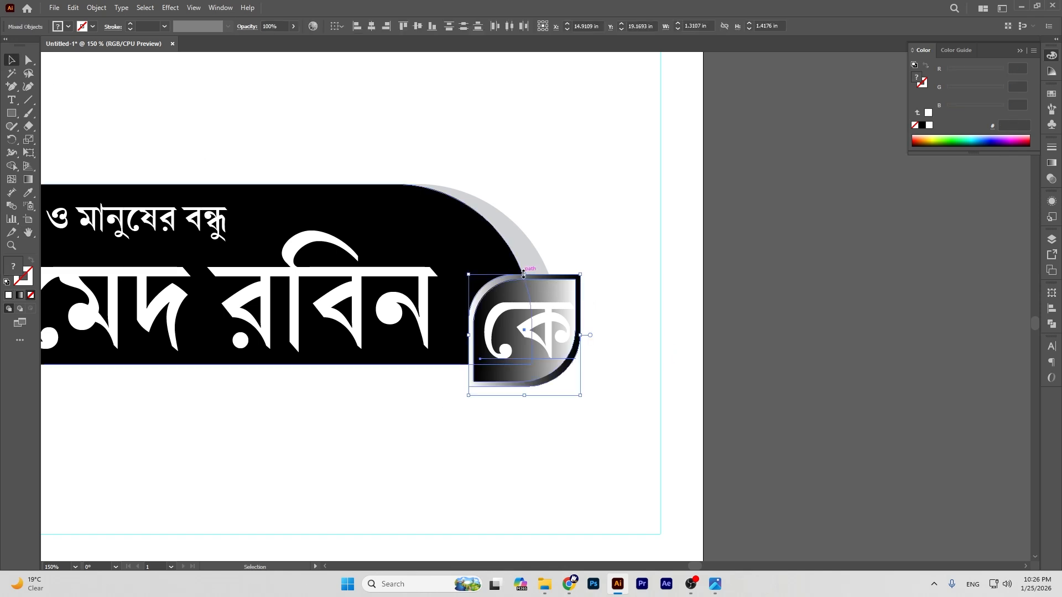
mouse_move(524, 273)
mouse_down()
mouse_move(523, 257)
mouse_move(523, 271)
mouse_up()
drag(523, 320, 512, 320)
click(819, 309)
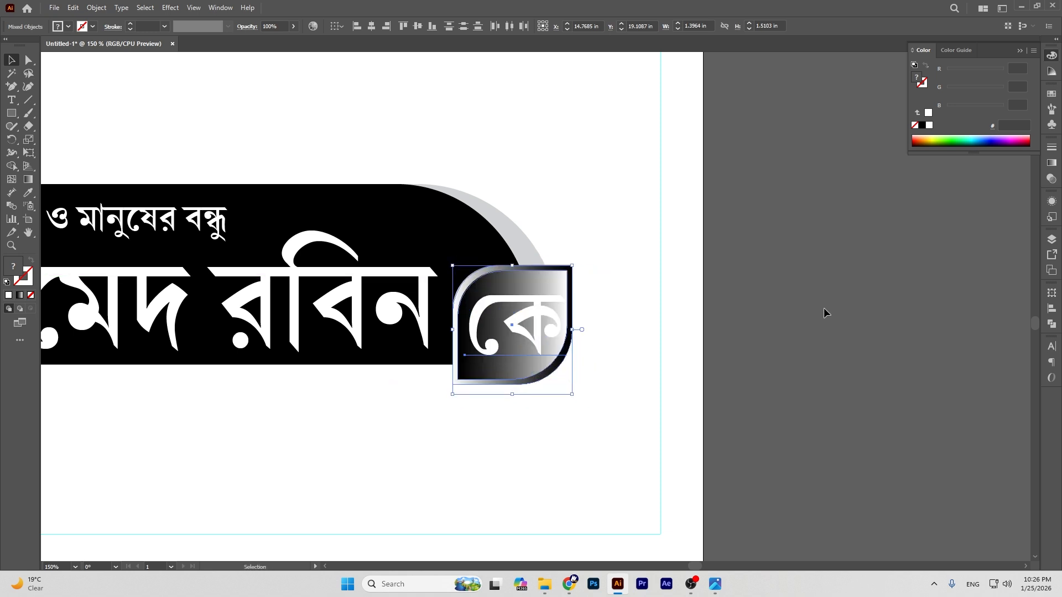
click(540, 314)
key(Left)
key(Left)
key(Left)
key(Left)
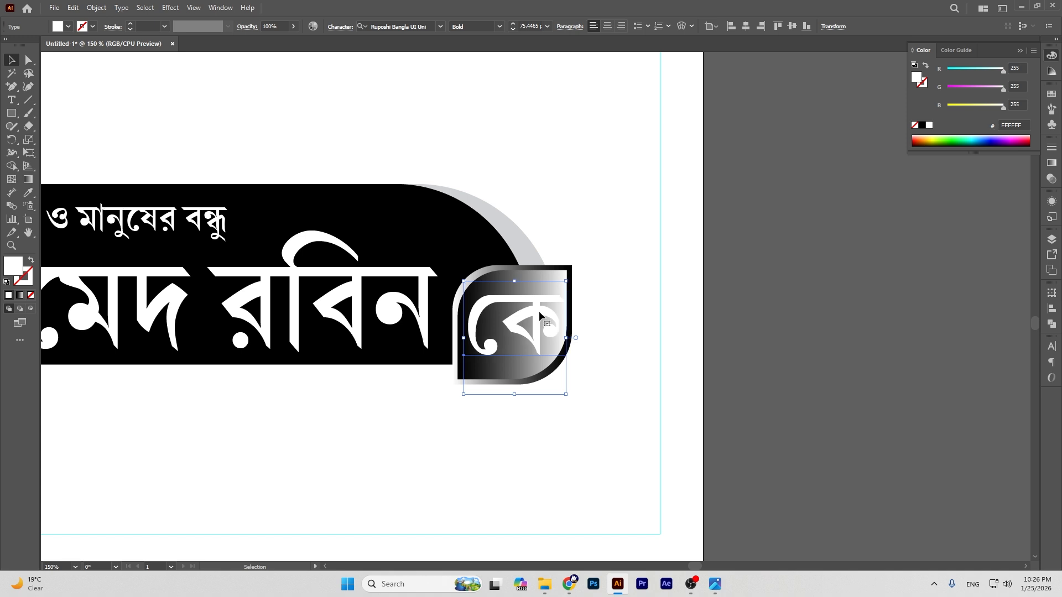
key(Left)
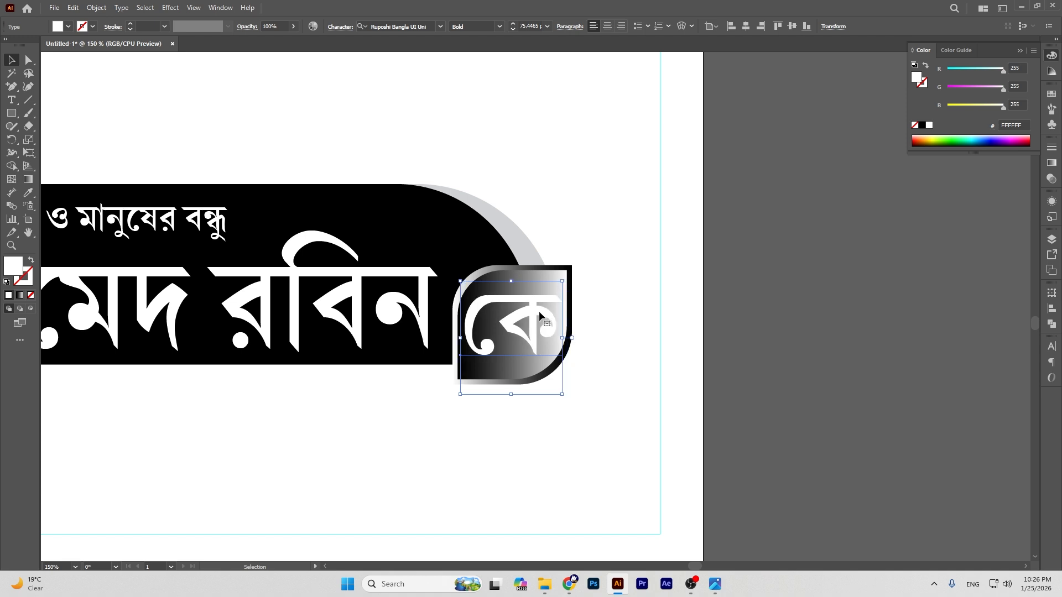
click(827, 332)
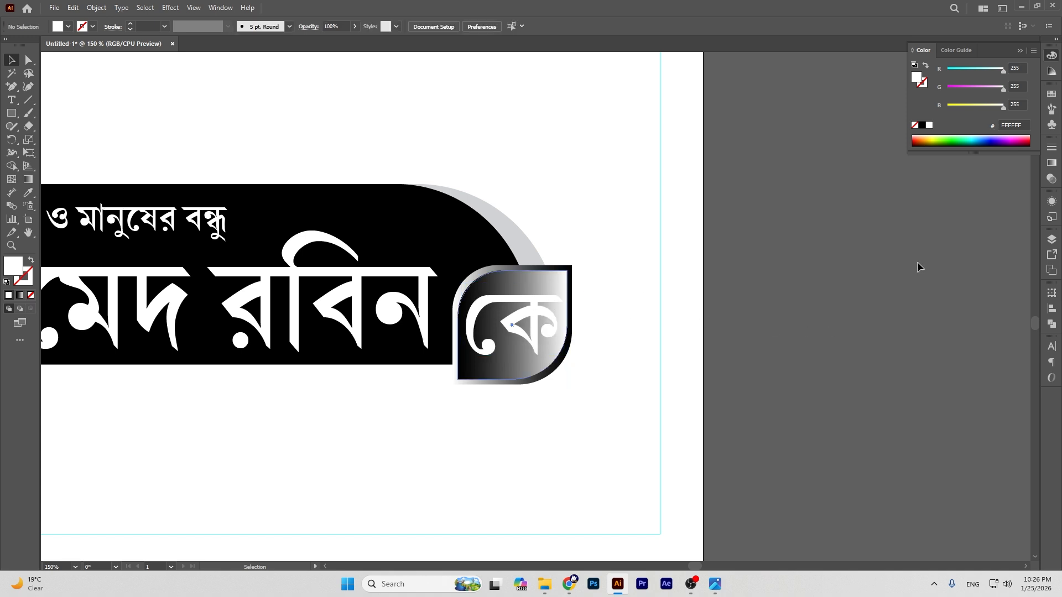
Step: Change the badge gradient's white stop to black so the tab is solid black
click(1051, 164)
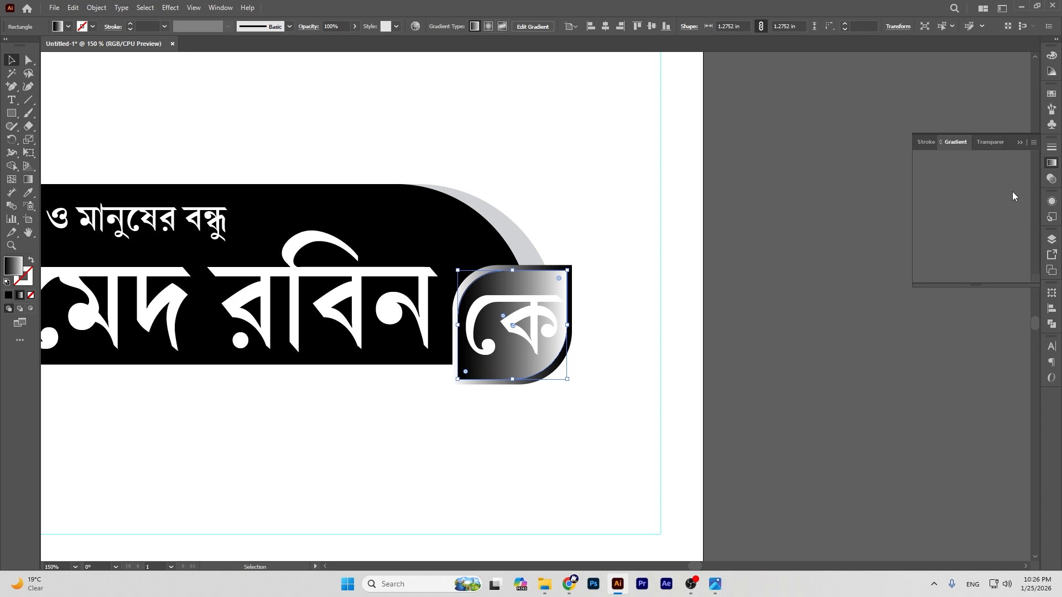
click(1017, 246)
double_click(1018, 246)
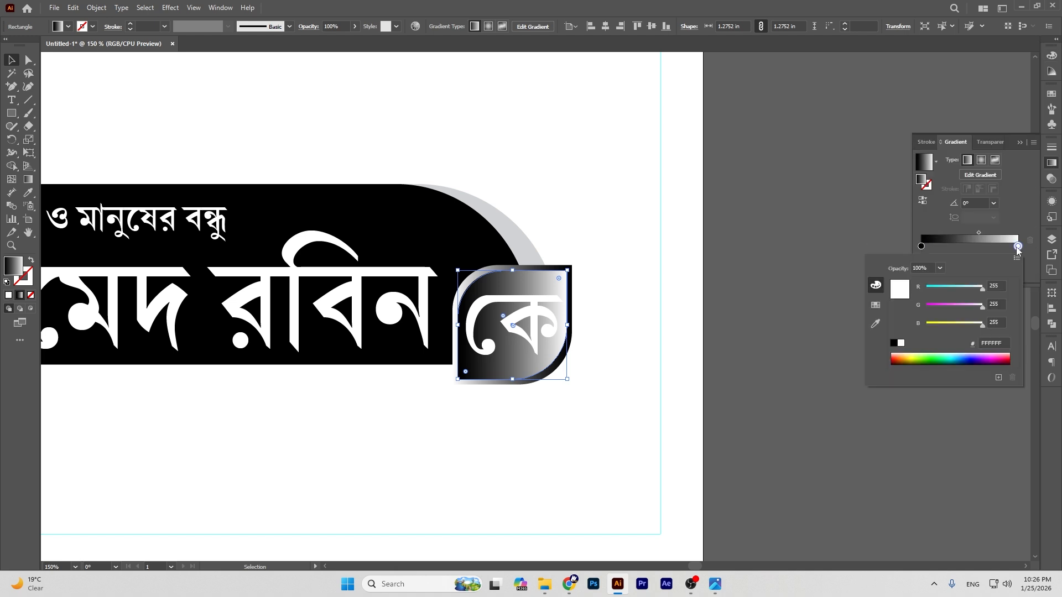
click(896, 345)
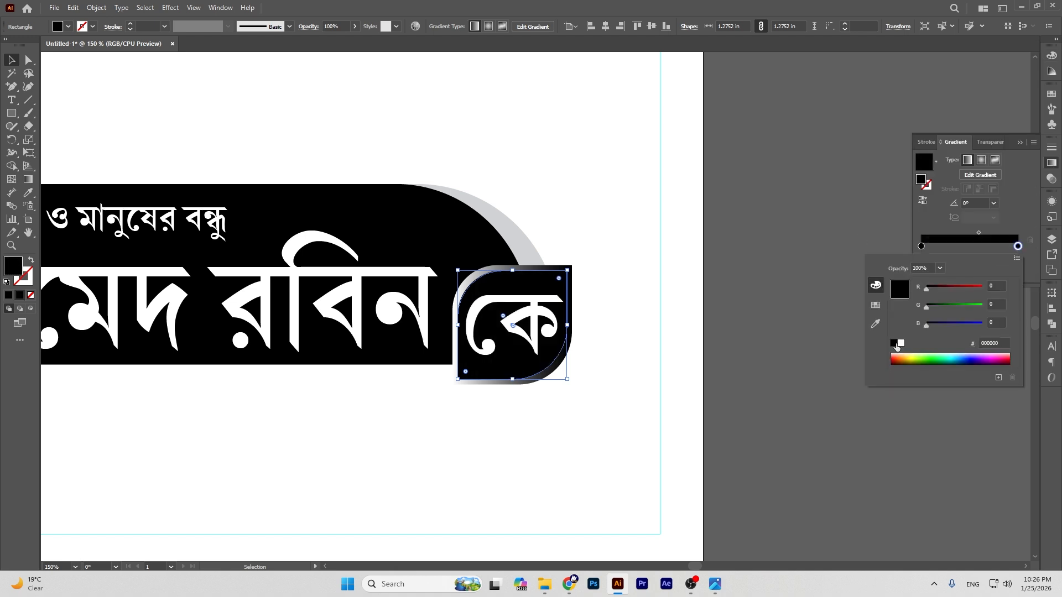
click(810, 220)
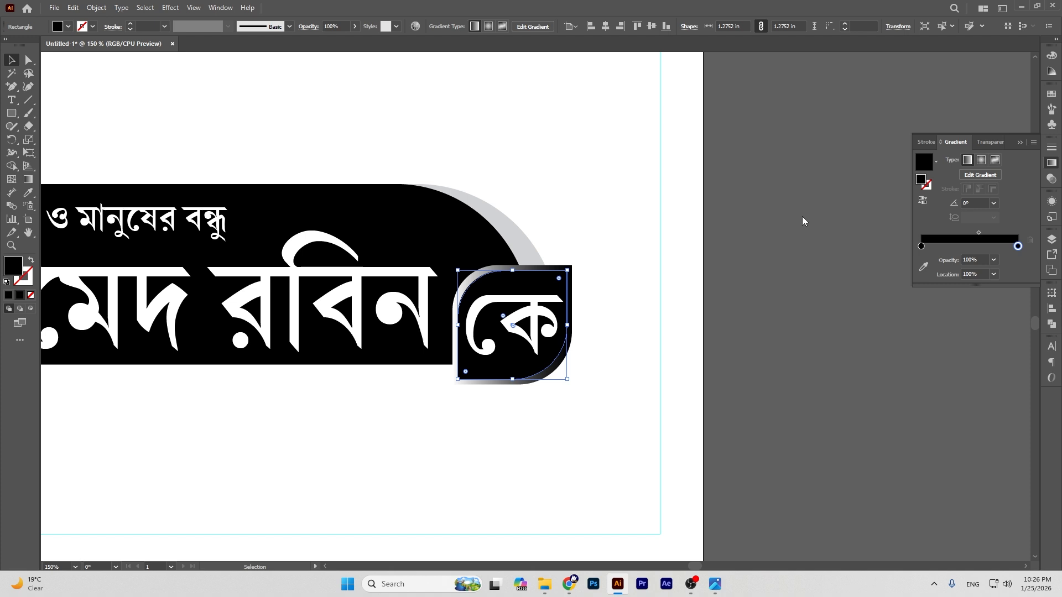
click(802, 215)
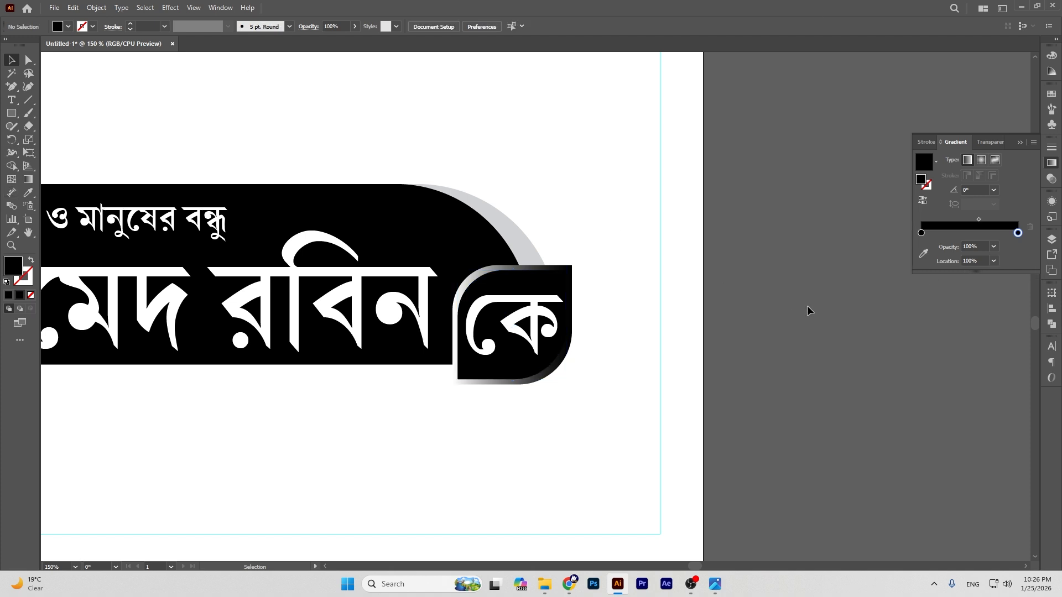
Step: Fill the rectangle behind the badge with the arc's light grey
click(568, 272)
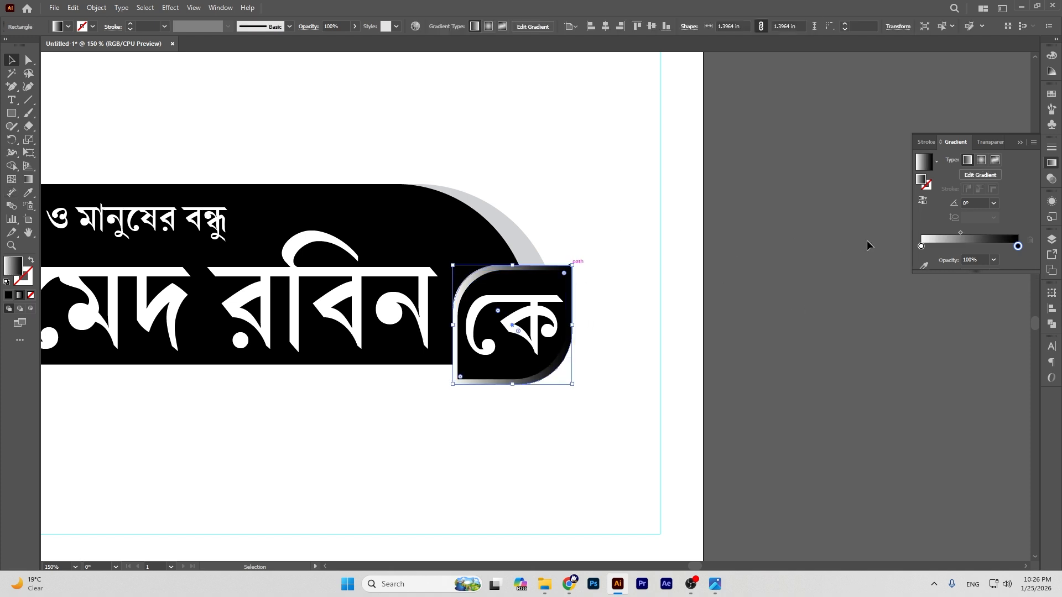
double_click(1018, 246)
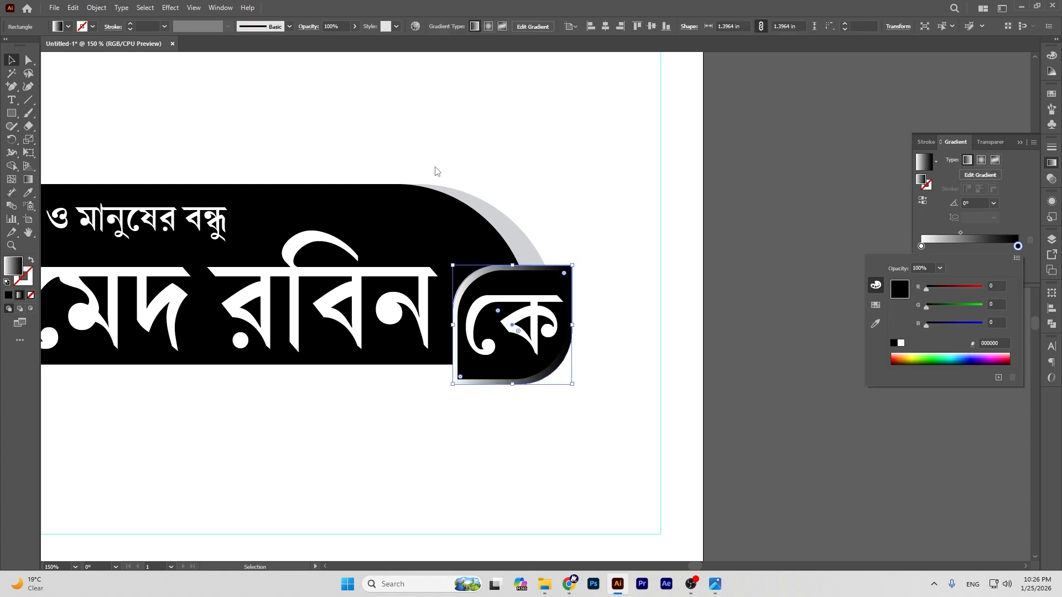
click(29, 192)
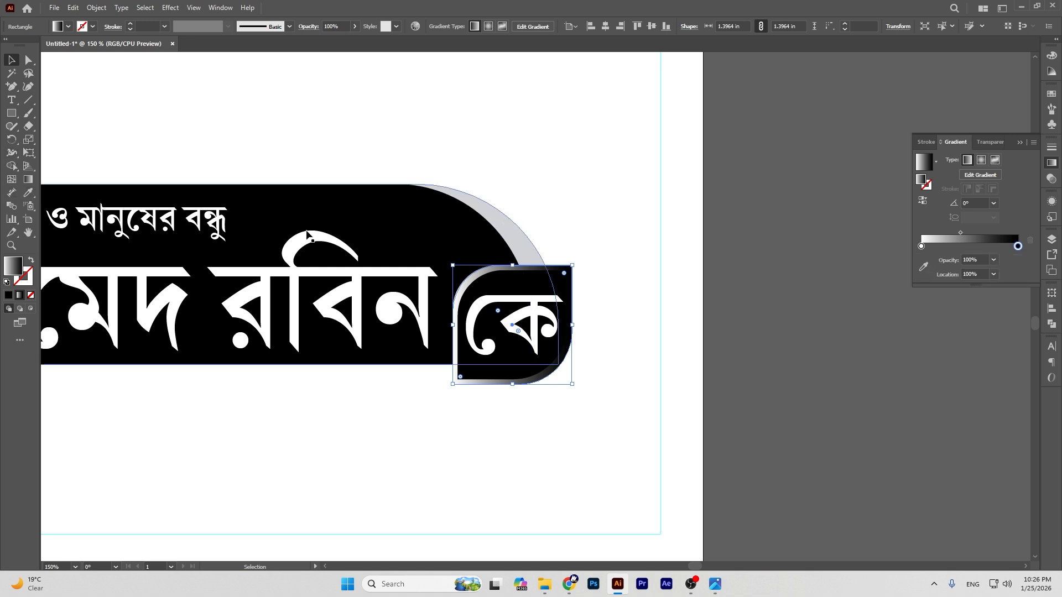
click(28, 192)
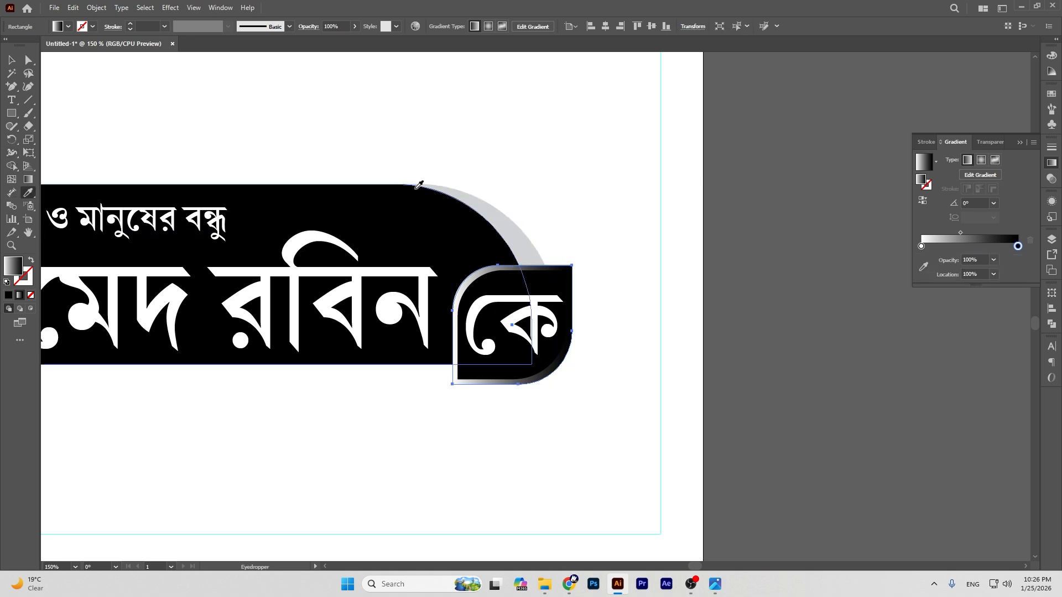
click(501, 210)
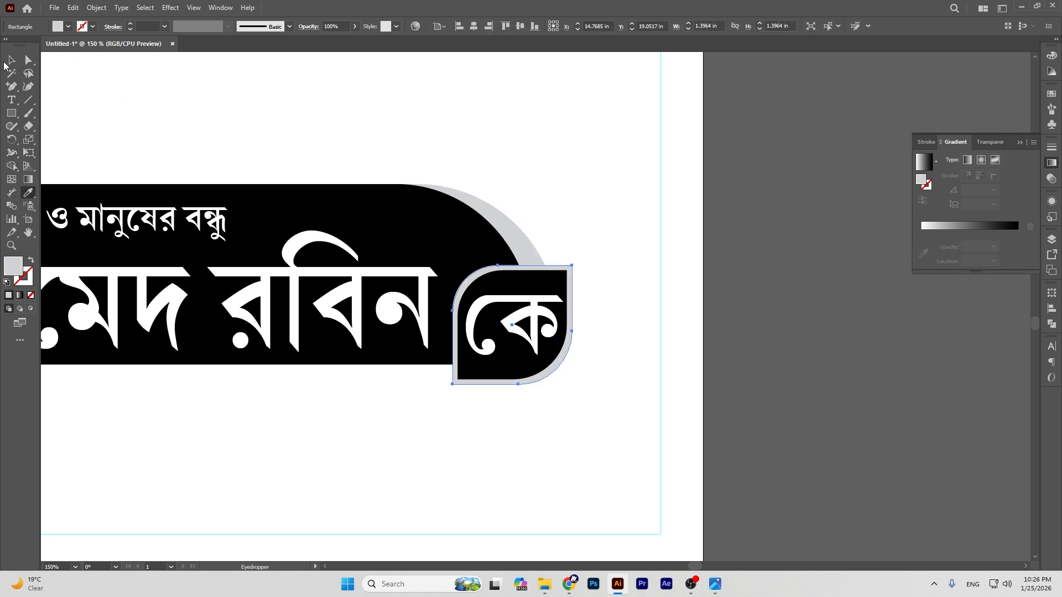
click(6, 63)
click(790, 300)
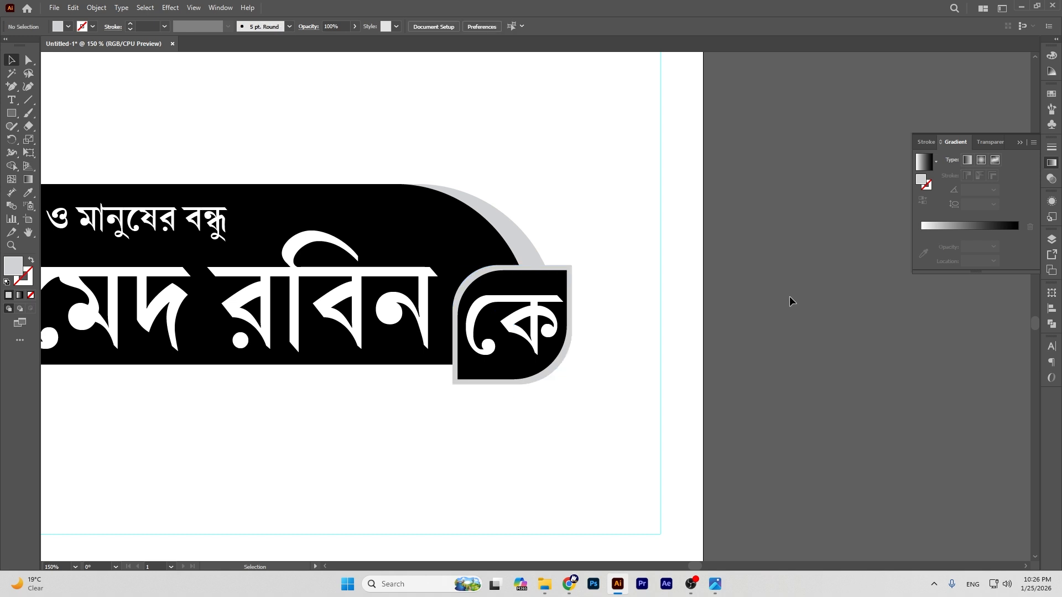
key(ctrl+minus)
key(ctrl+minus)
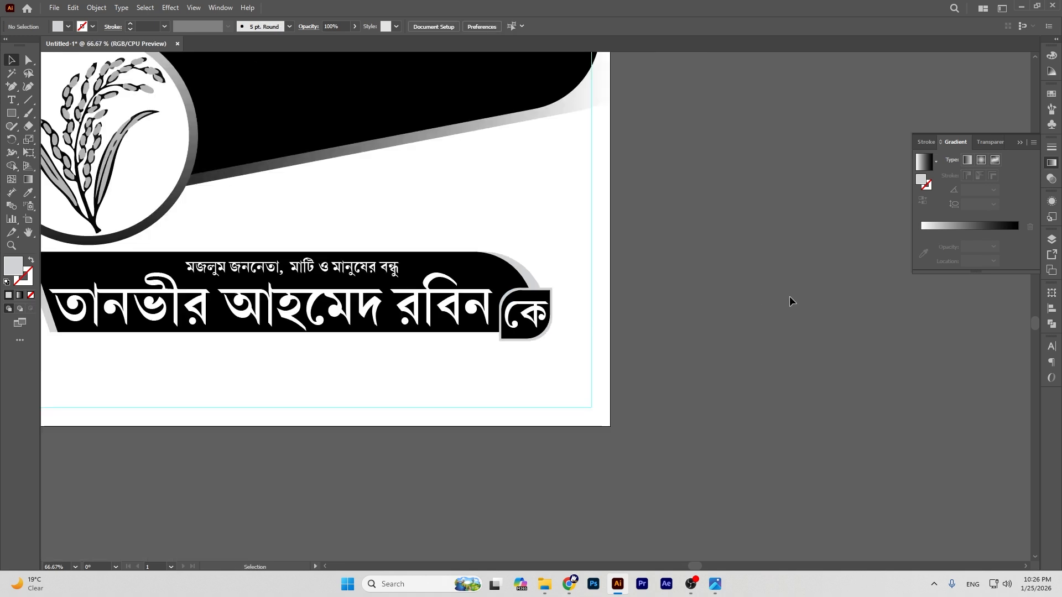
Step: Bring the two-line slogan text from the pasteboard onto the poster artboard
click(29, 233)
drag(451, 321, 670, 288)
drag(593, 254, 721, 291)
drag(388, 315, 671, 161)
click(12, 60)
drag(234, 214, 810, 216)
click(28, 232)
drag(887, 214, 422, 313)
Step: Place the slogan beneath the name banner, shrink it to about 34 pt, and centre it horizontally
key(v)
click(511, 317)
drag(510, 317, 643, 305)
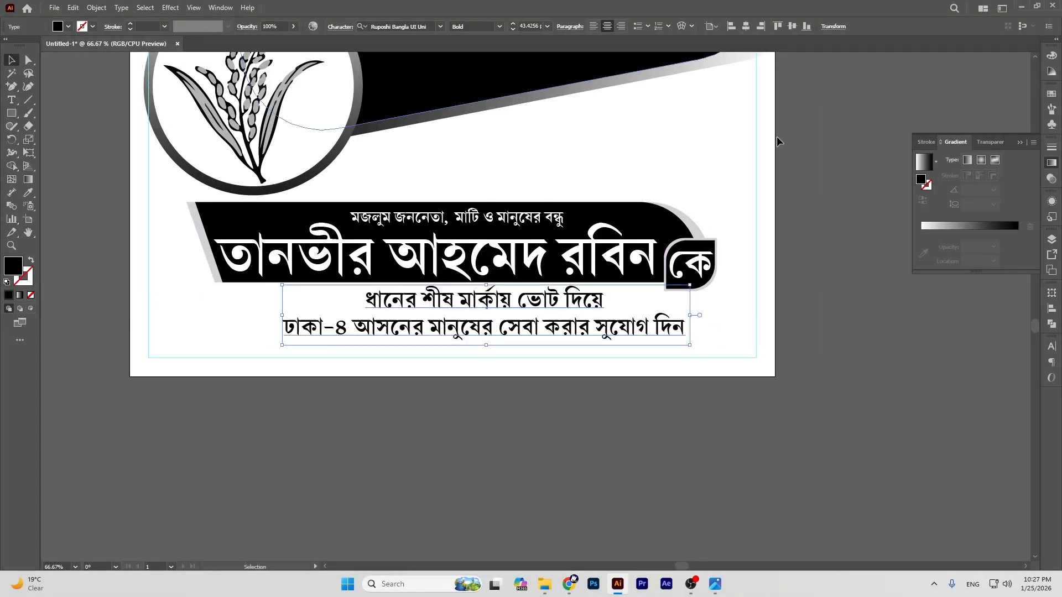
click(820, 290)
drag(462, 331, 468, 332)
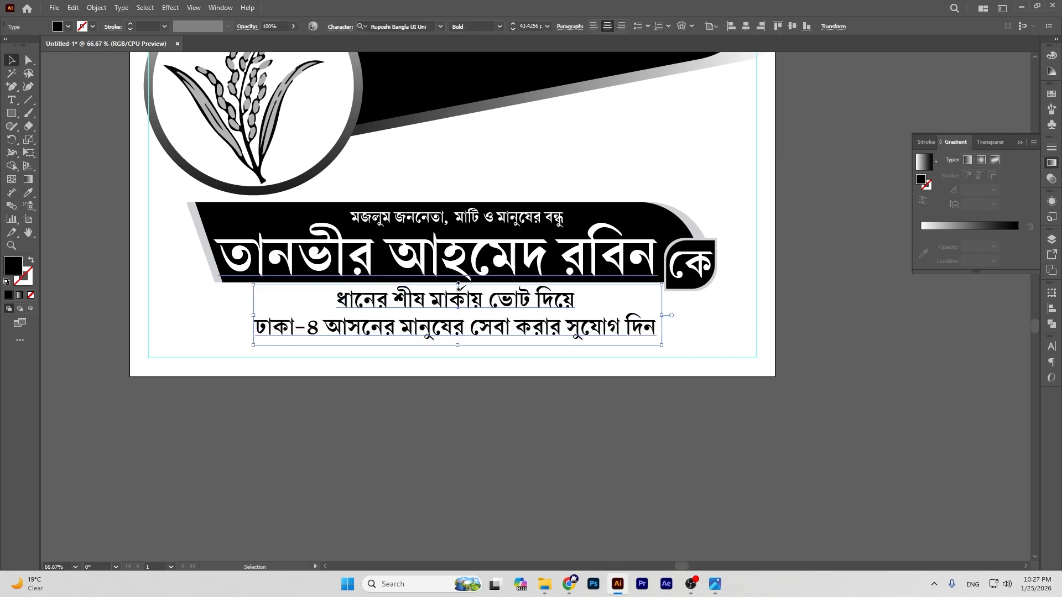
drag(459, 284, 473, 303)
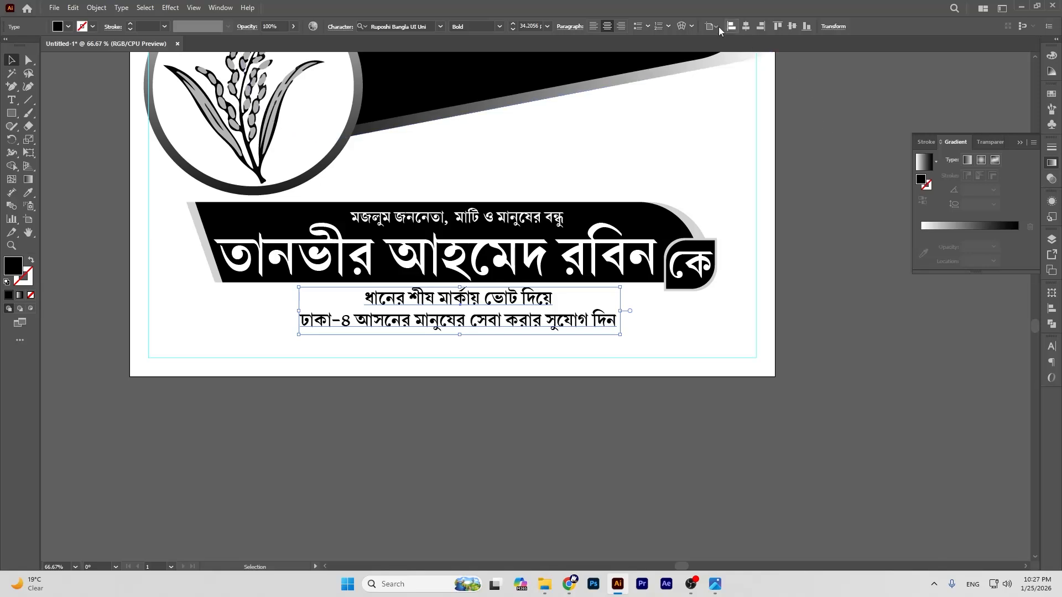
click(746, 26)
click(824, 300)
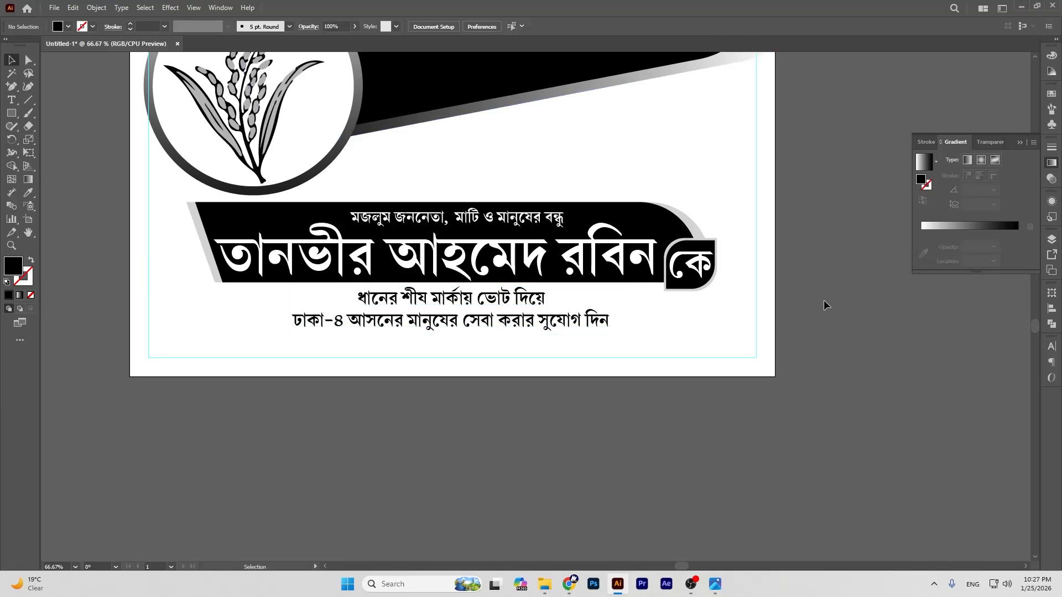
scroll(812, 308, up, 3)
scroll(812, 308, down, 2)
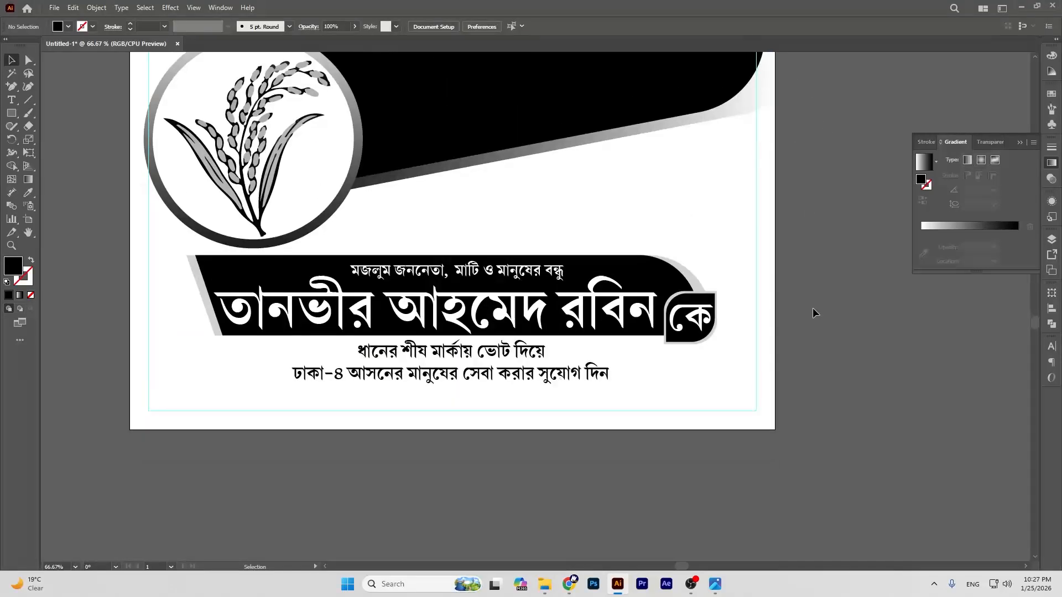
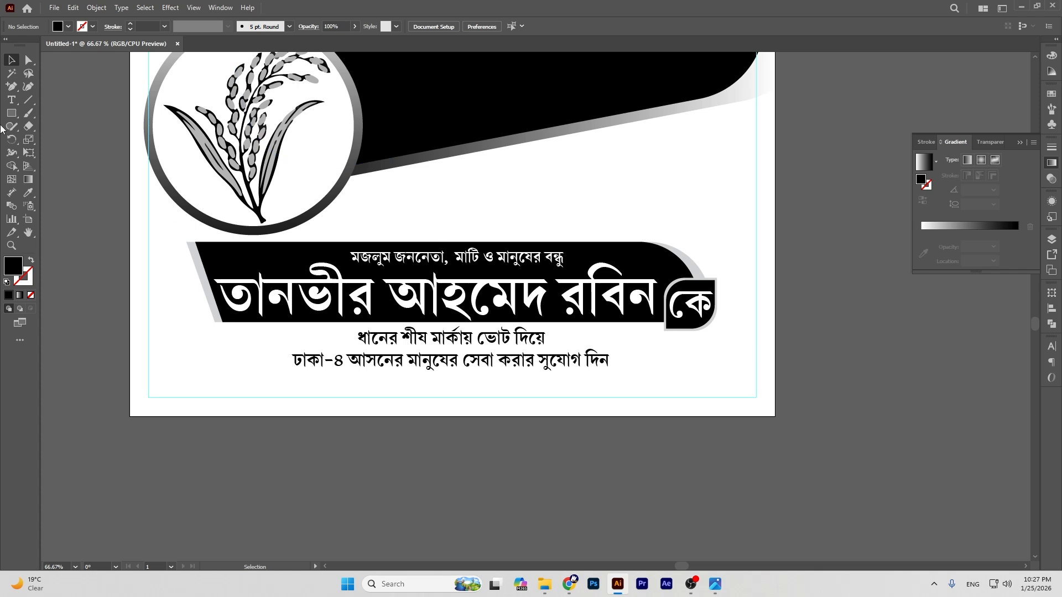
Step: Draw a wide black bar below the slogan at the poster's bottom
click(28, 233)
drag(469, 393, 468, 327)
click(11, 113)
drag(373, 318, 559, 342)
Step: Round the bar into a full pill, narrow it to about 3.54 in, and centre it horizontally
click(26, 60)
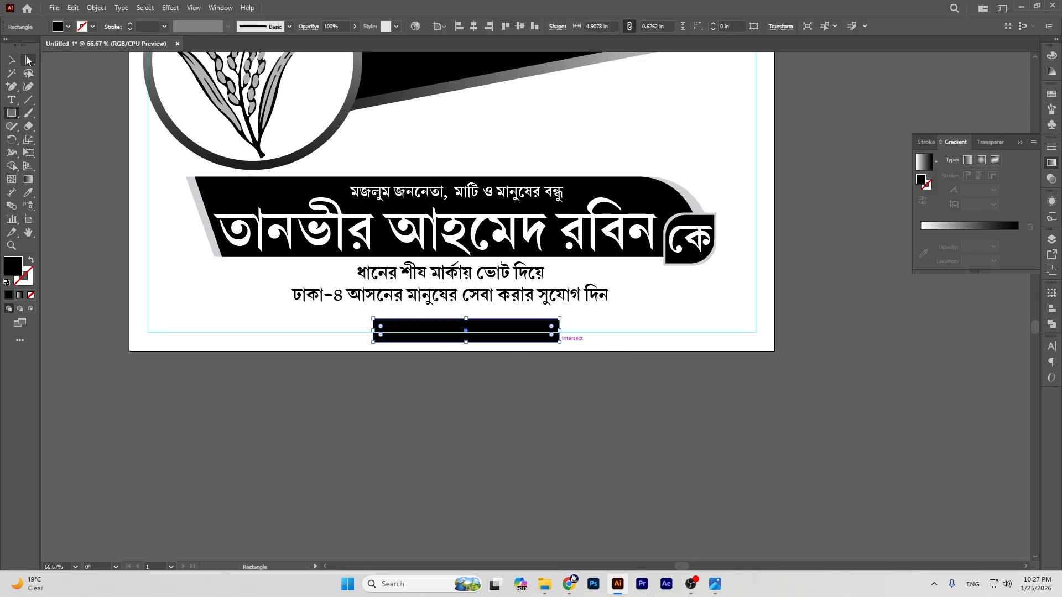
drag(380, 327, 533, 368)
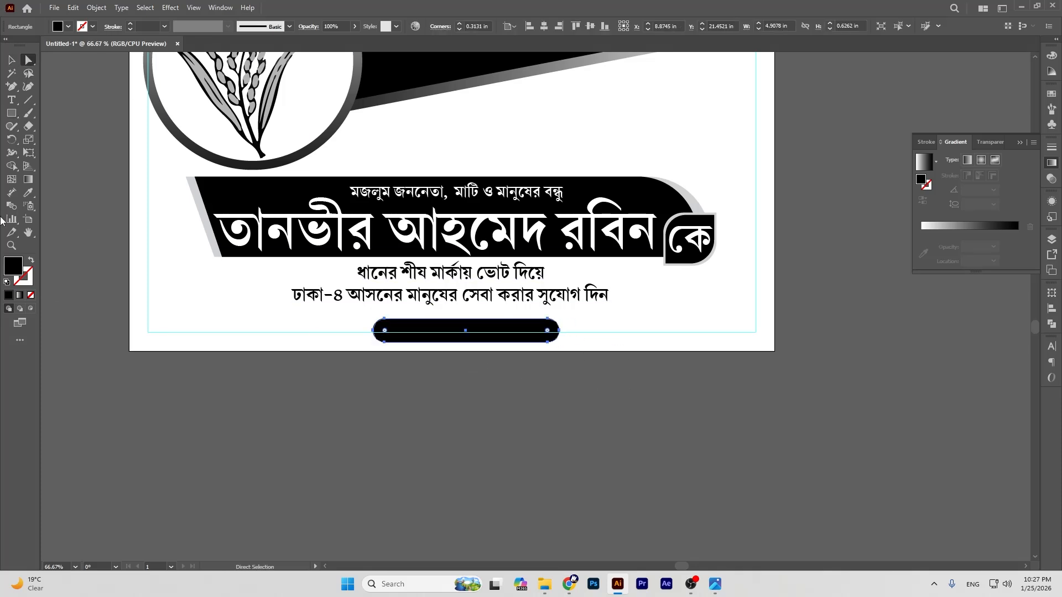
click(12, 60)
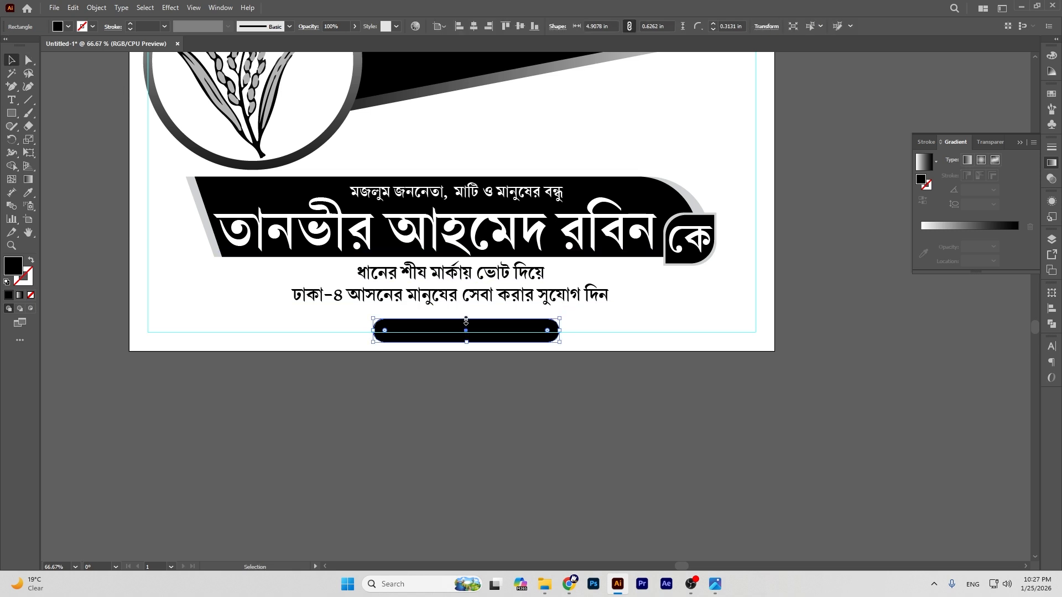
drag(466, 320, 498, 336)
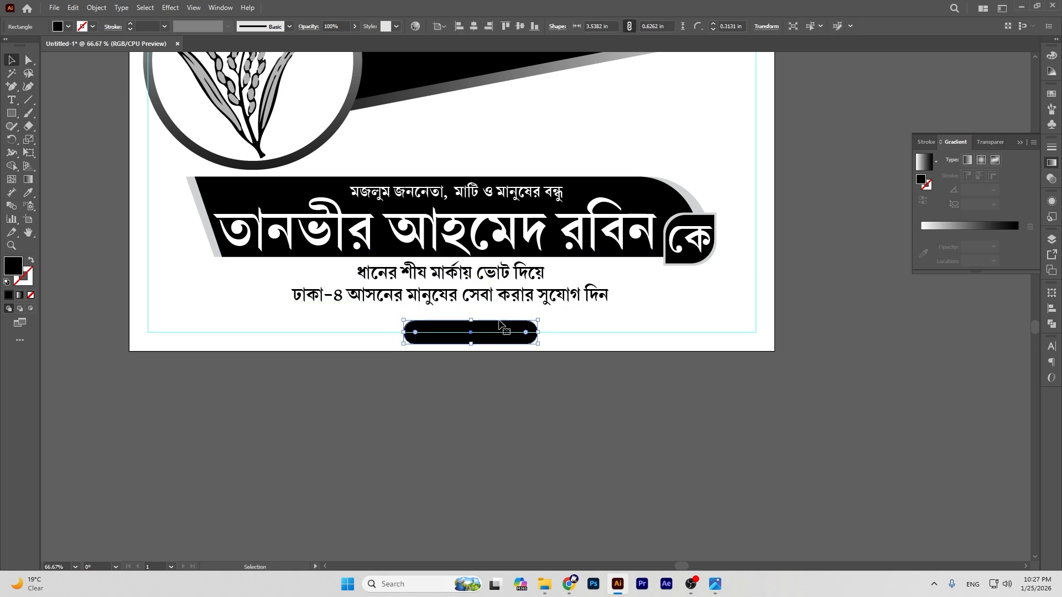
click(474, 26)
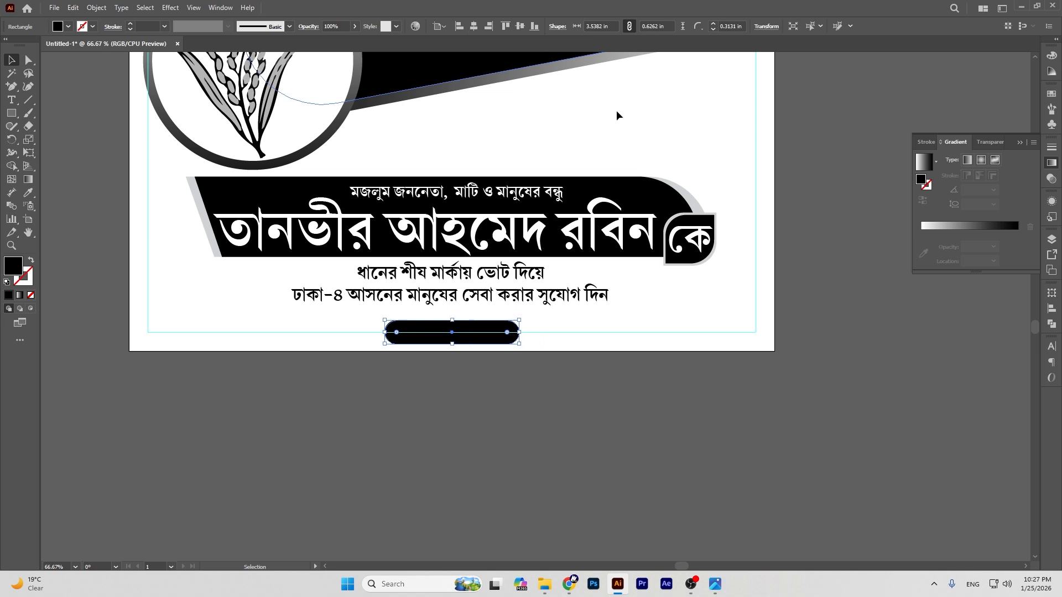
click(852, 387)
click(405, 341)
click(453, 383)
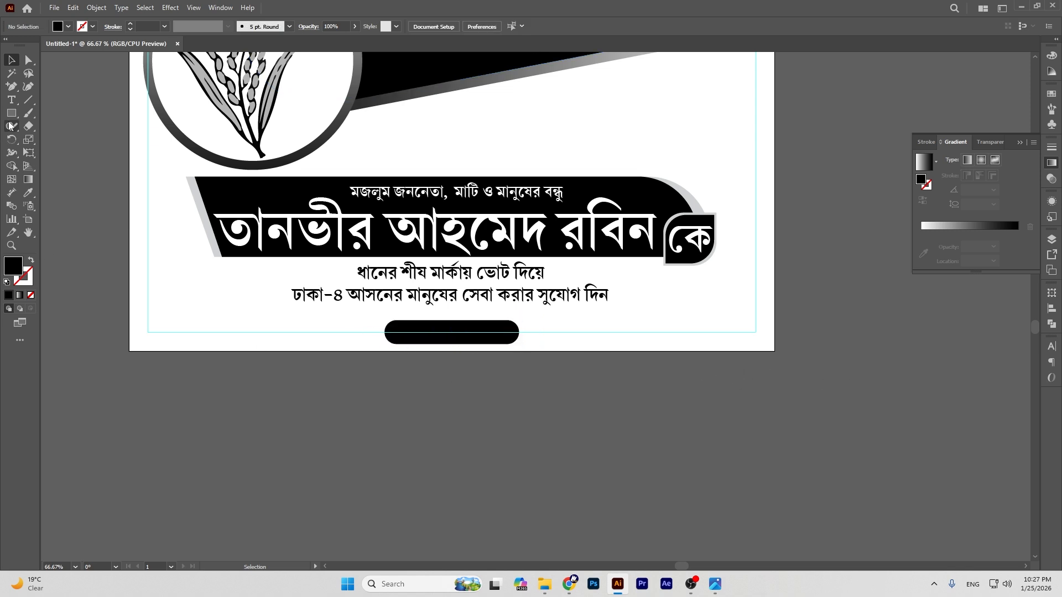
click(11, 86)
Step: Draw a straight line from the pill bar's left end to the poster's left margin
click(55, 85)
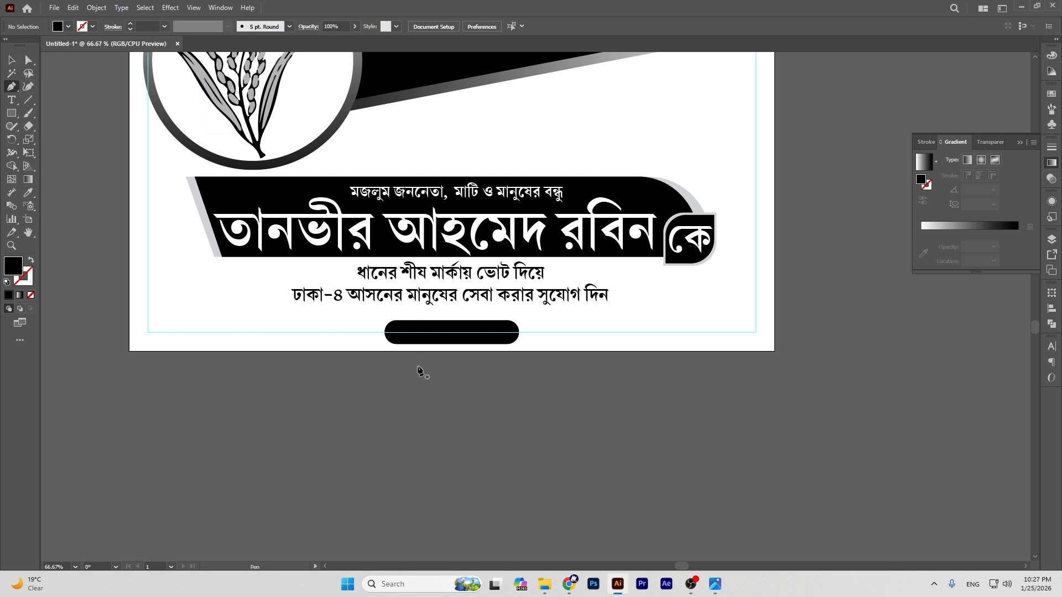
click(385, 332)
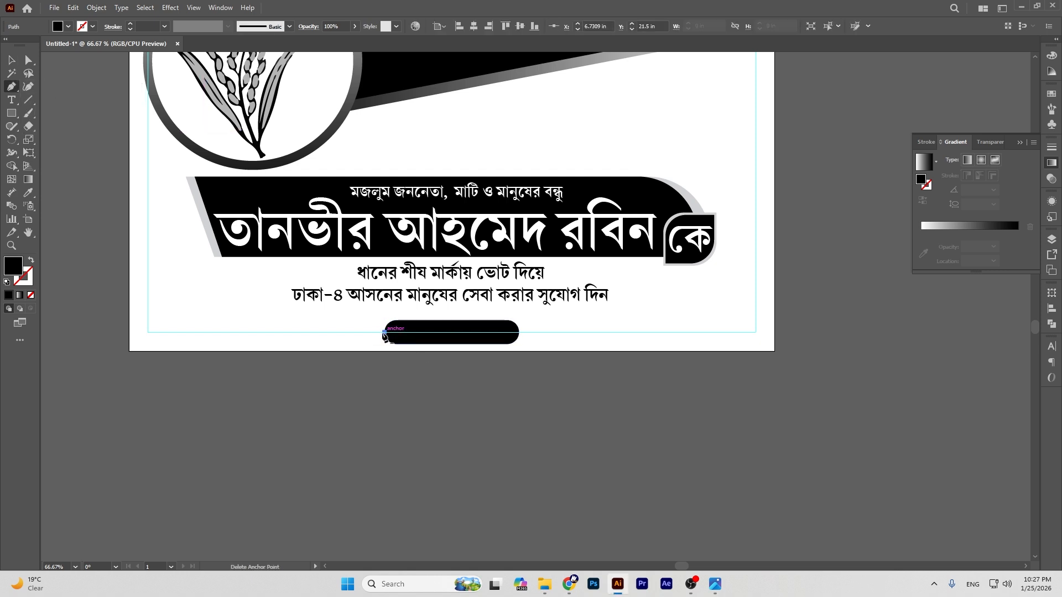
click(147, 332)
click(11, 60)
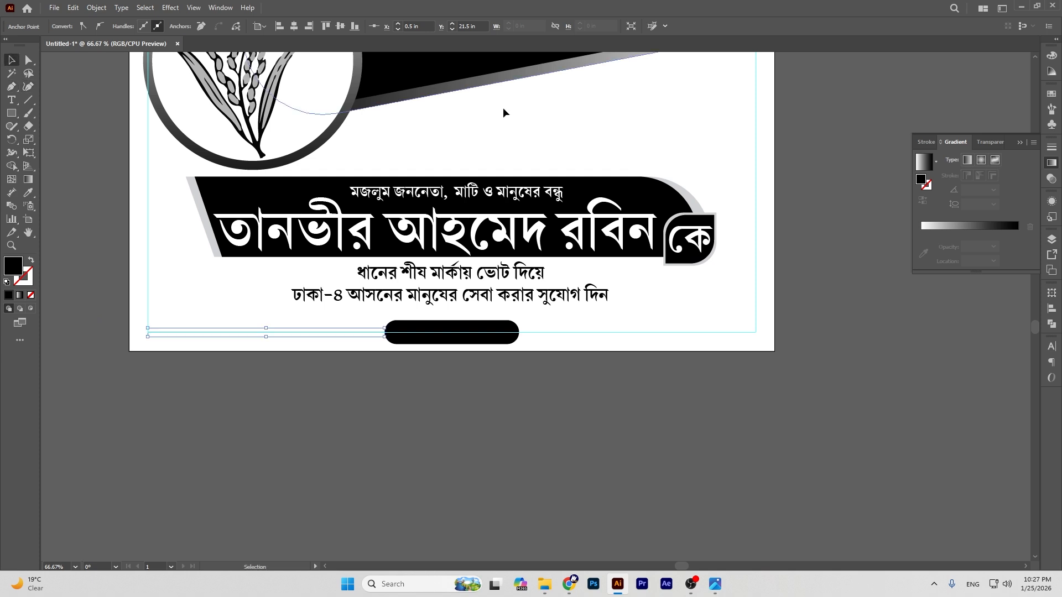
click(69, 108)
Step: Give the line a black 5 pt stroke
click(202, 332)
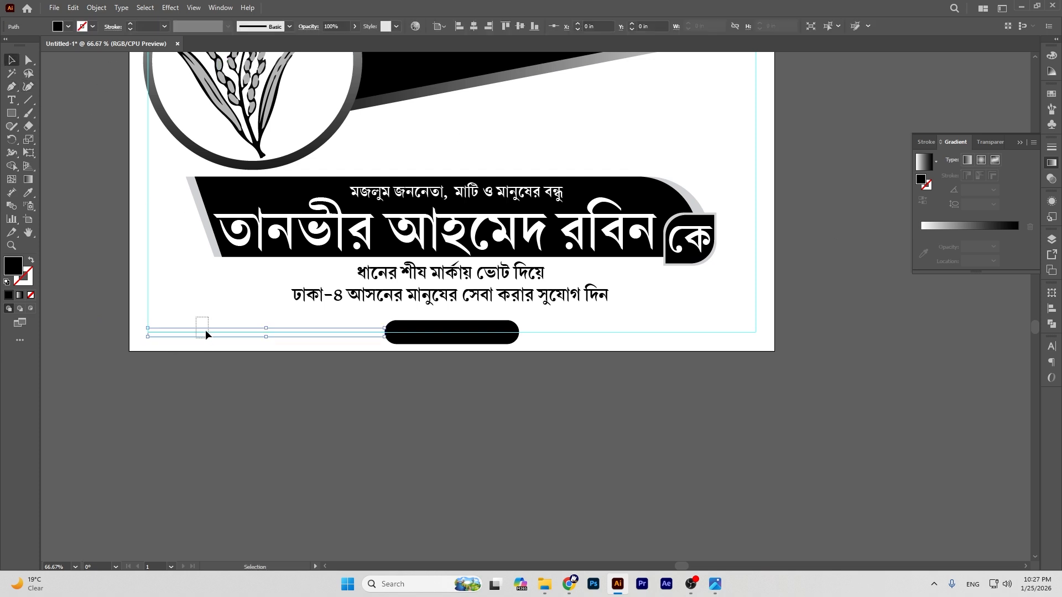
click(130, 24)
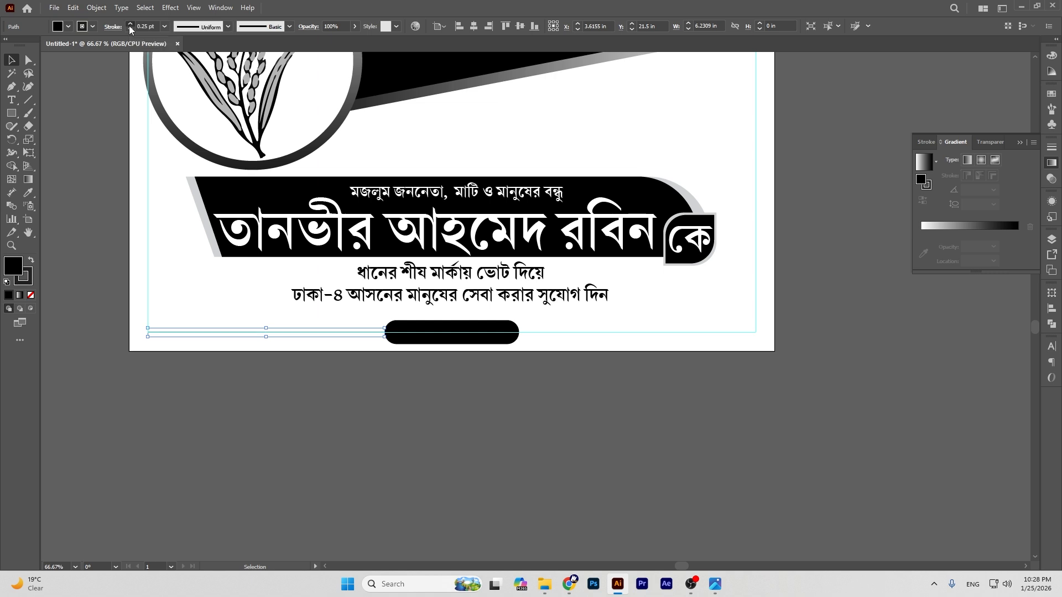
click(129, 25)
click(130, 25)
click(129, 25)
click(130, 24)
click(130, 25)
click(391, 408)
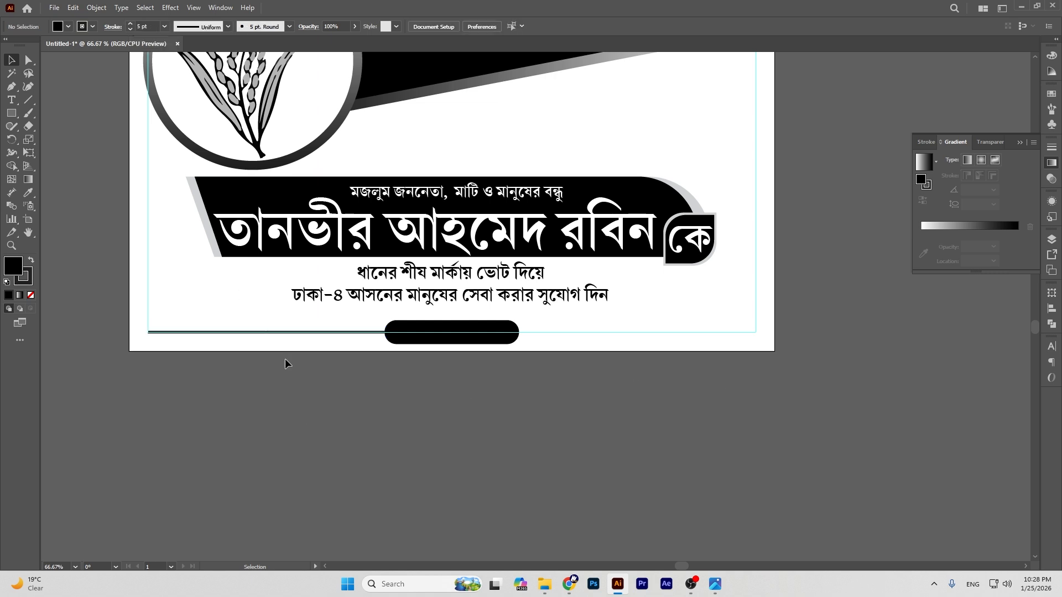
Step: Duplicate the 5 pt line to the right side of the pill bar
click(216, 337)
drag(216, 337, 596, 337)
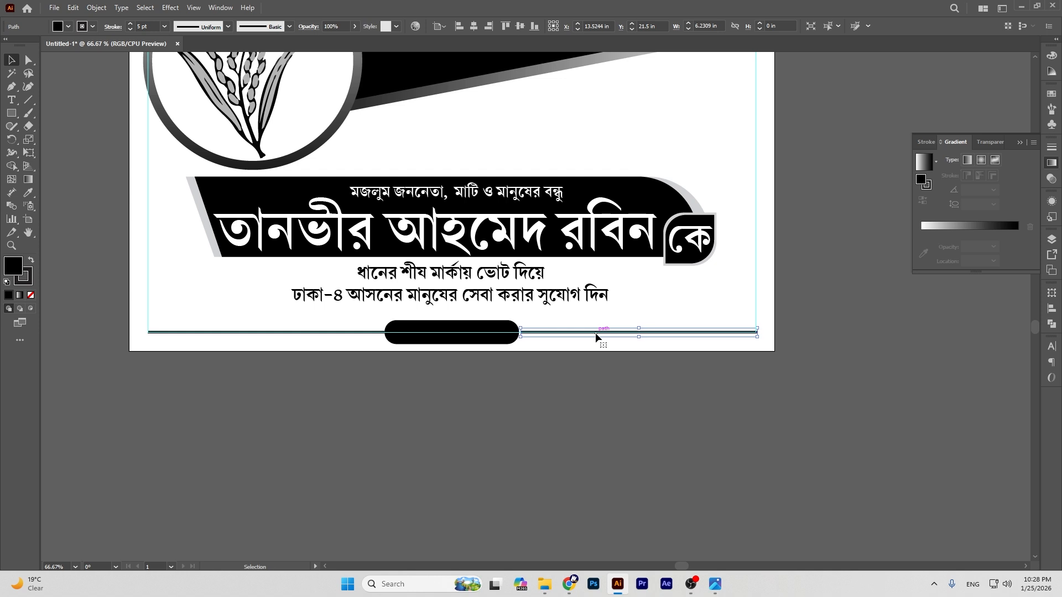
click(808, 354)
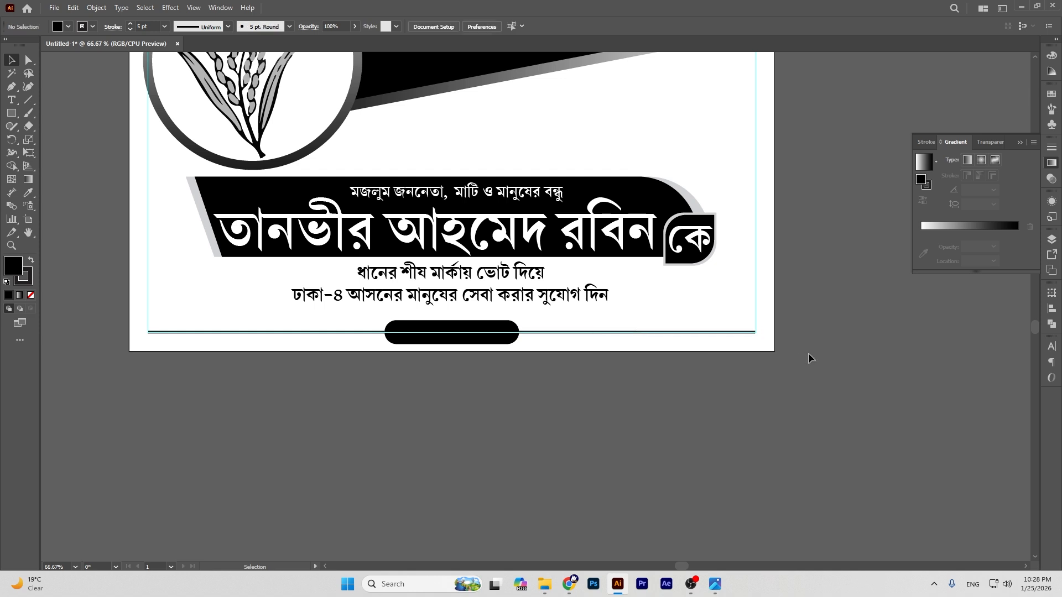
Step: Move the white credit text from the left pasteboard onto the poster and zoom to the bottom
click(27, 235)
drag(221, 299, 583, 294)
click(11, 60)
drag(139, 348, 838, 372)
click(28, 234)
drag(757, 347, 541, 390)
key(ctrl+equal)
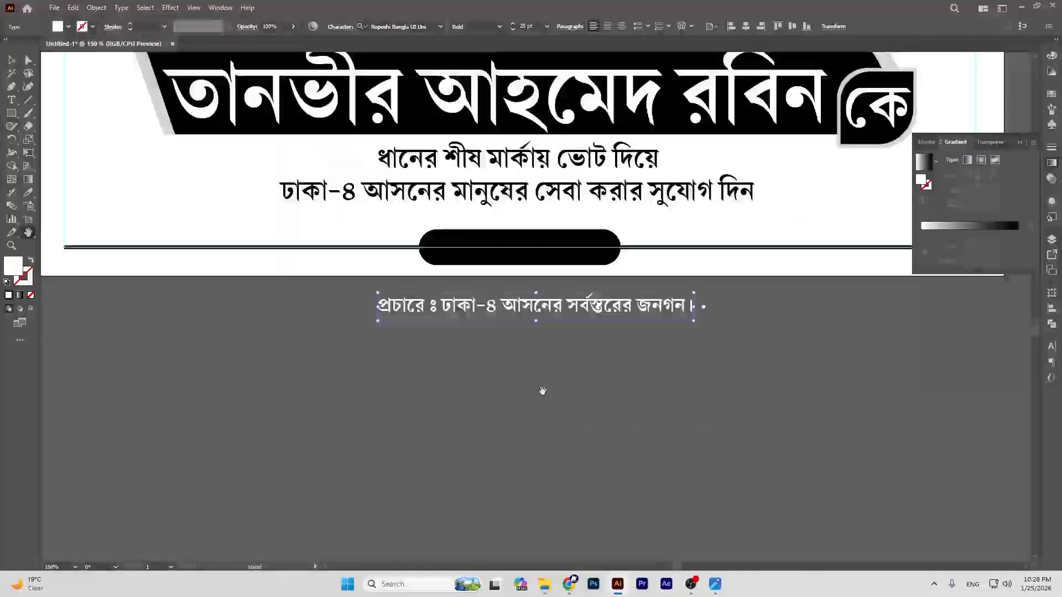
key(ctrl+equal)
Step: Widen the black pill bar by stretching both its left and right sides
click(11, 59)
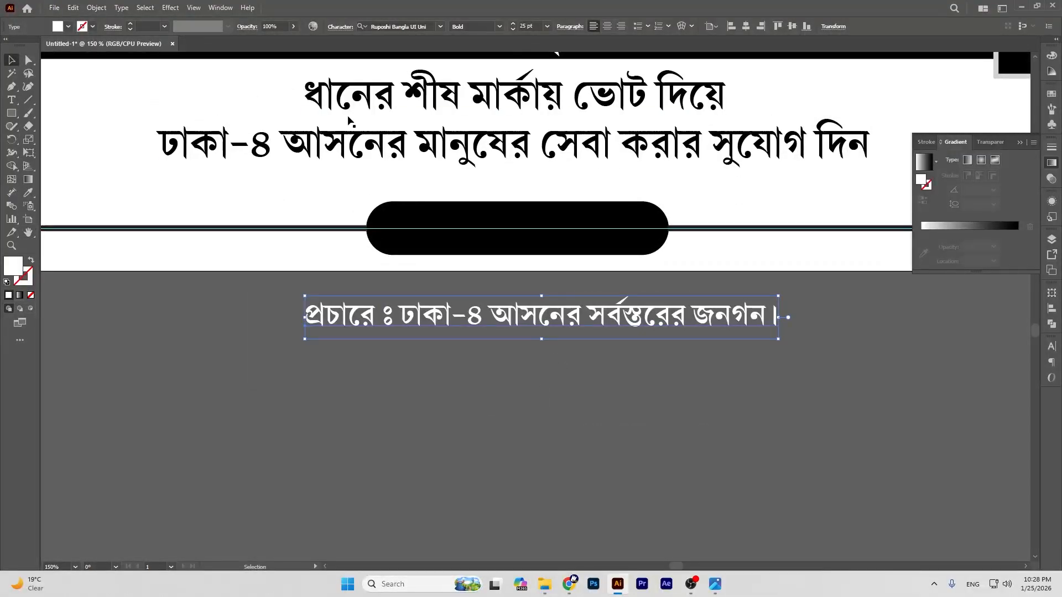
click(492, 227)
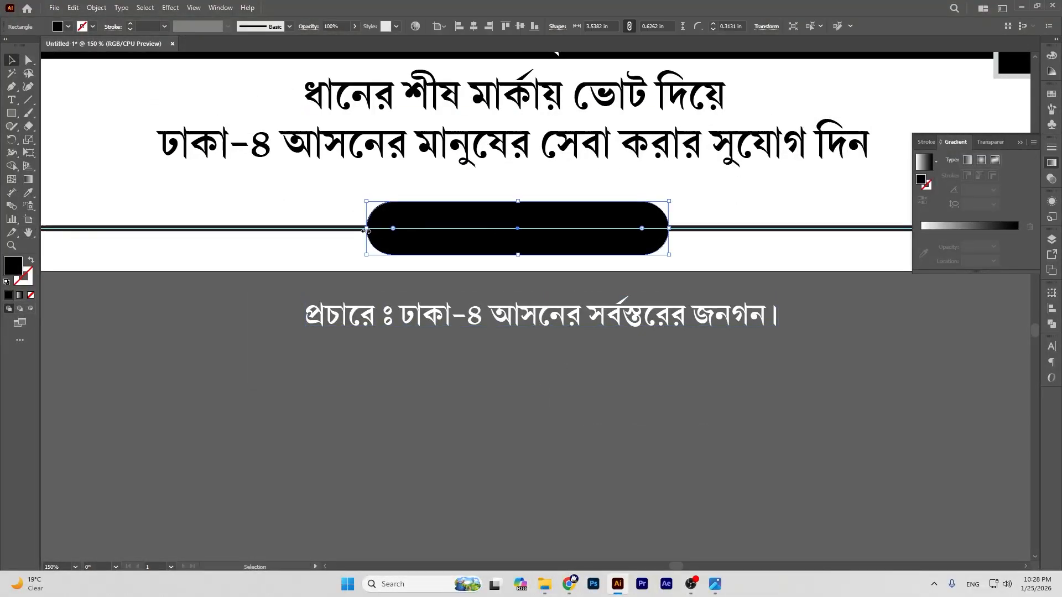
drag(367, 231, 305, 233)
drag(668, 229, 753, 235)
Step: Move the credit text onto the pill, bring it to front, and scale it to fit
click(670, 367)
drag(615, 323, 605, 239)
key(ctrl+shift+bracketright)
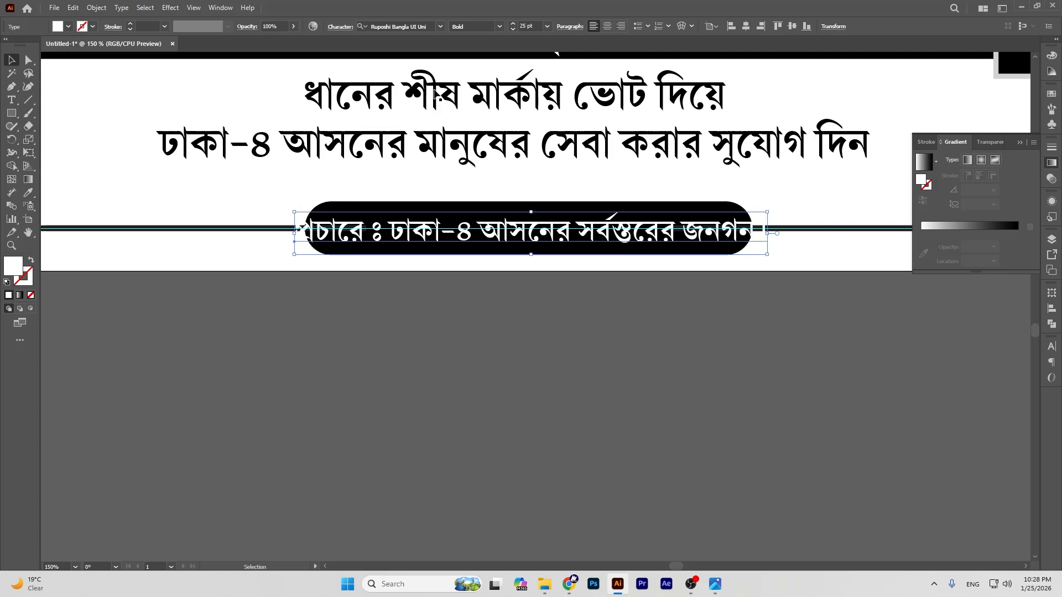
mouse_move(532, 215)
mouse_down()
mouse_move(552, 227)
mouse_move(534, 246)
mouse_move(550, 227)
mouse_move(533, 213)
mouse_up()
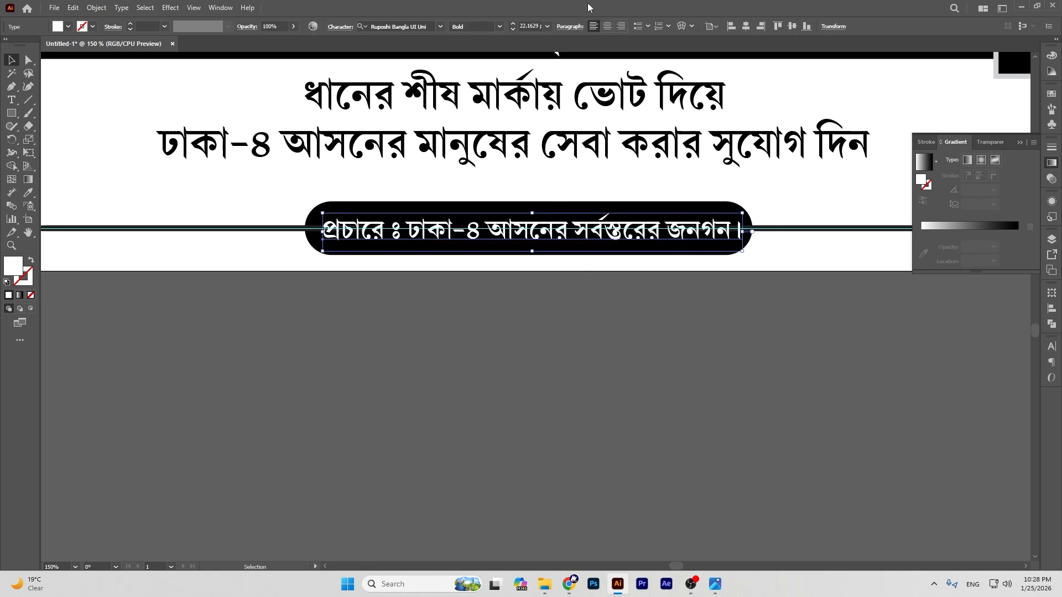
Step: Align and nudge the credit text so it sits centred in the pill
click(748, 25)
click(711, 346)
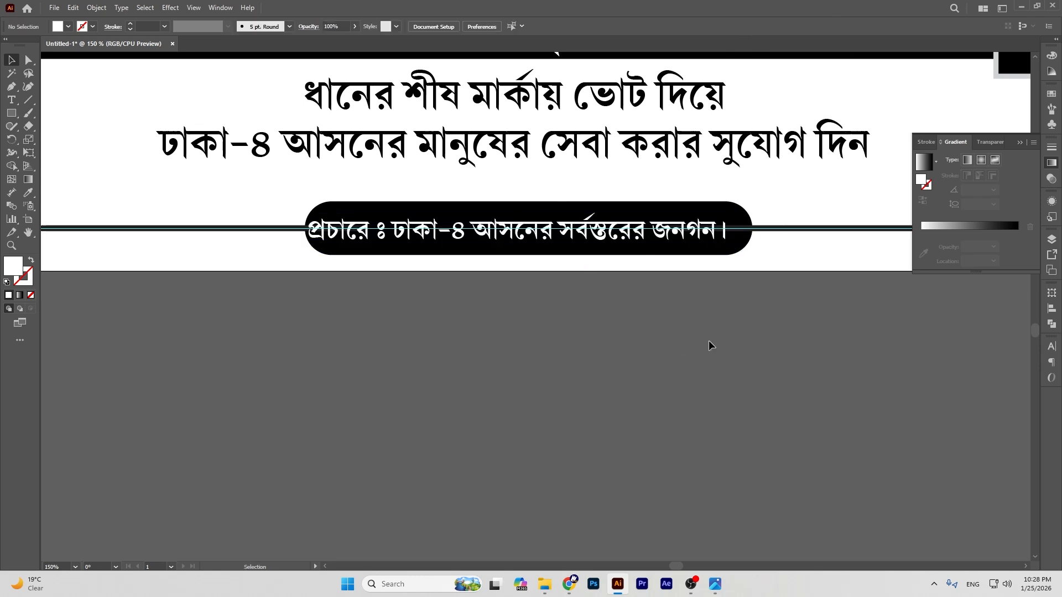
drag(597, 241, 598, 242)
click(754, 348)
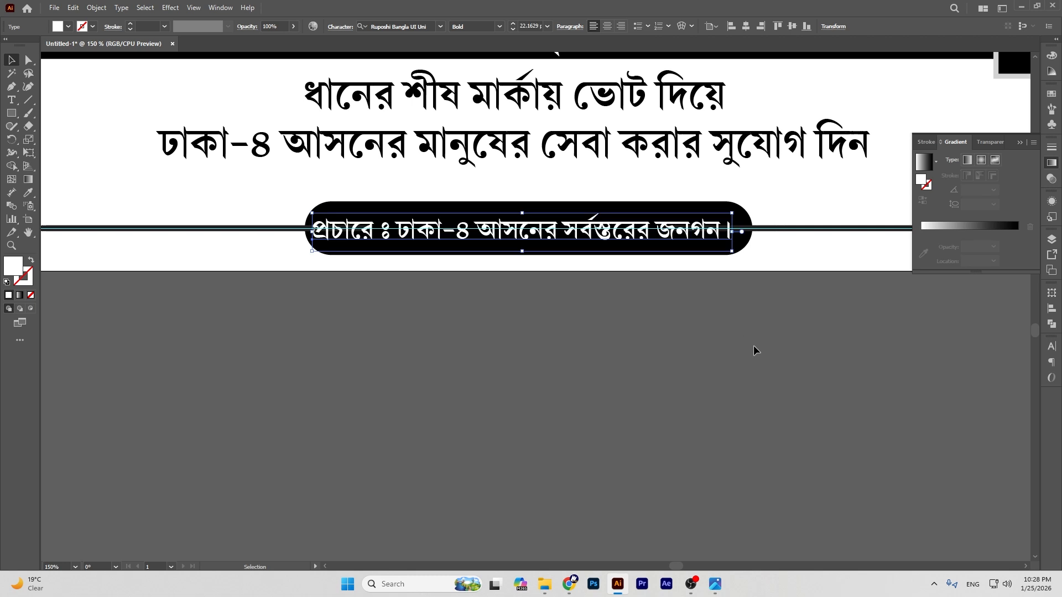
drag(679, 233, 682, 233)
click(682, 333)
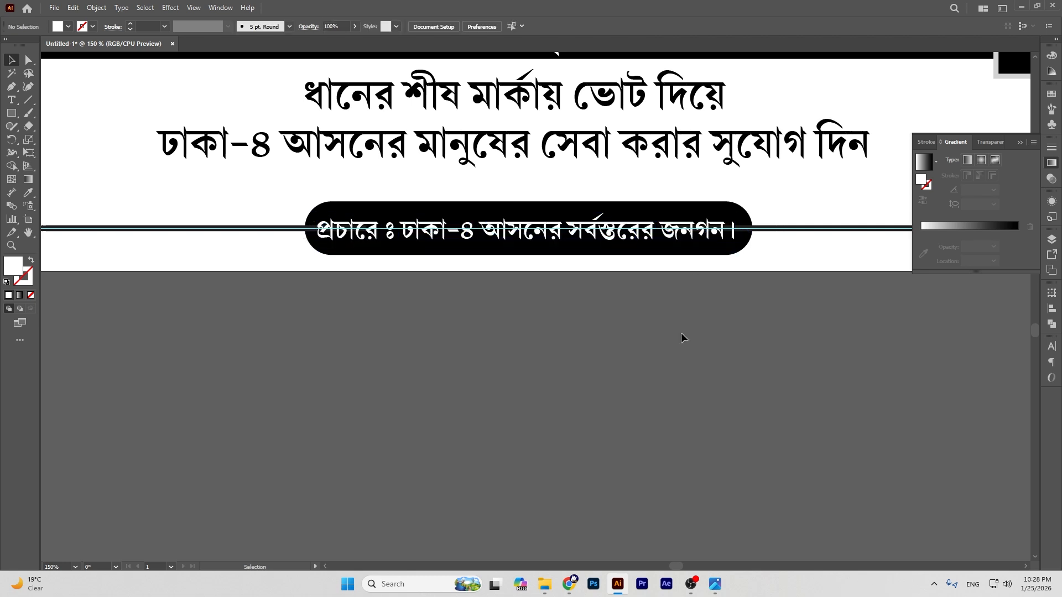
click(701, 238)
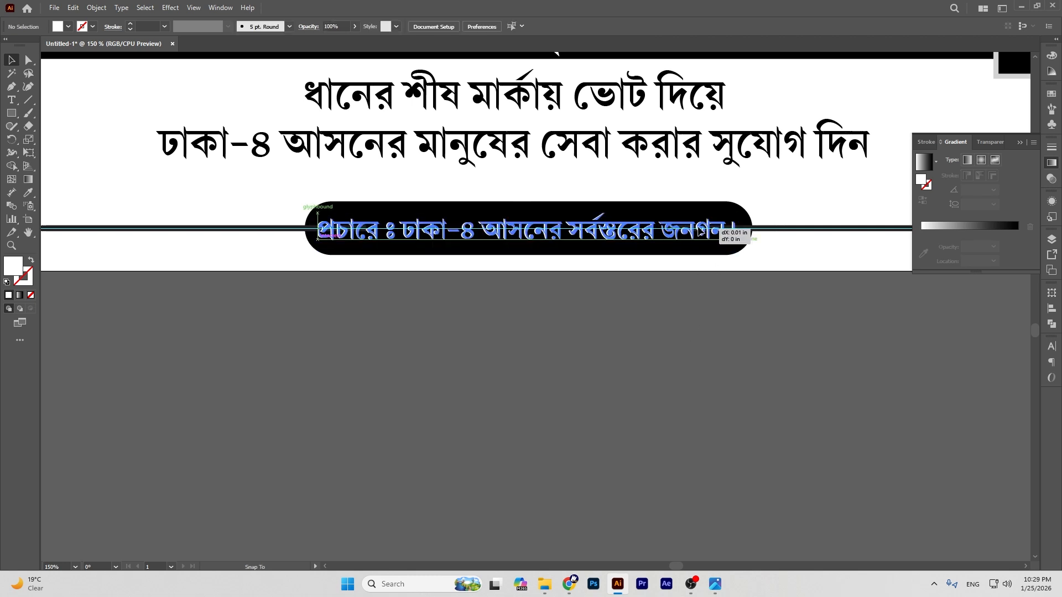
click(711, 362)
key(ctrl+minus)
key(ctrl+minus)
key(ctrl+minus)
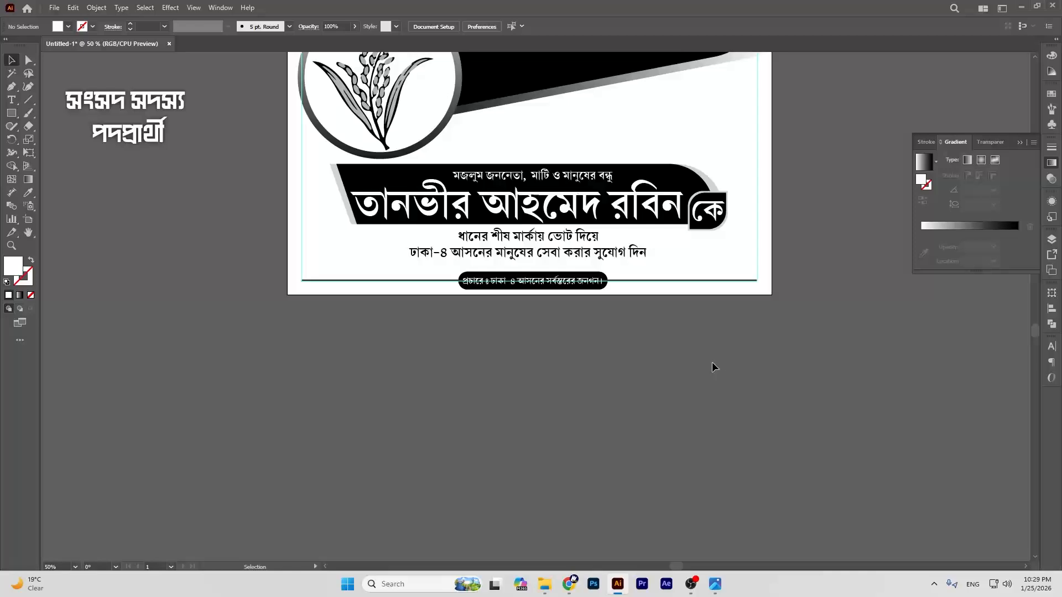
Step: Scroll up to the poster's top and open the File > Open dialog on the ক্যালেন্ডার ২০২৬ folder
scroll(762, 376, up, 4)
scroll(796, 356, up, 2)
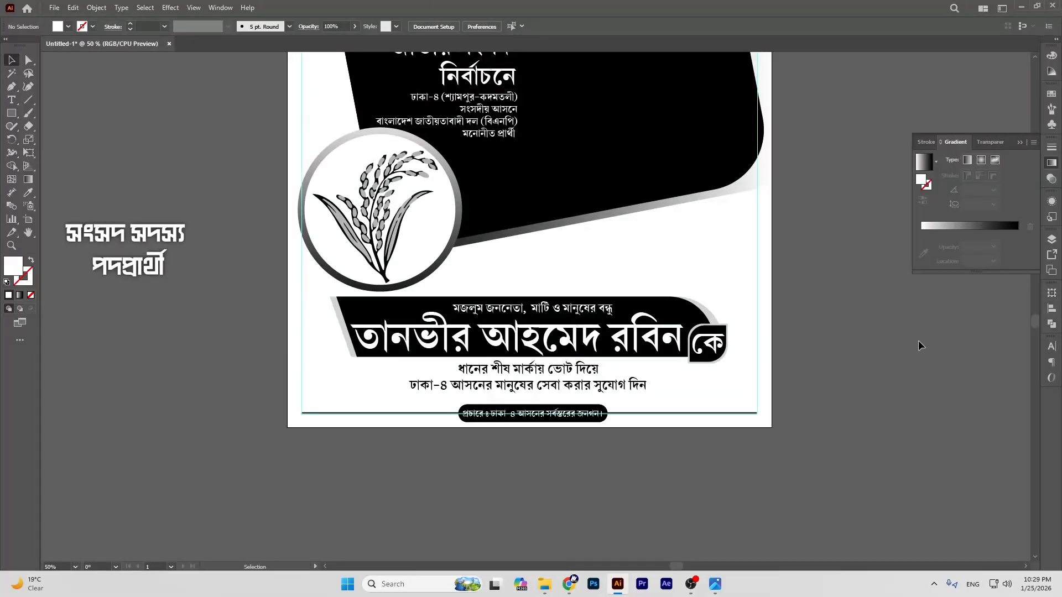
scroll(818, 317, up, 4)
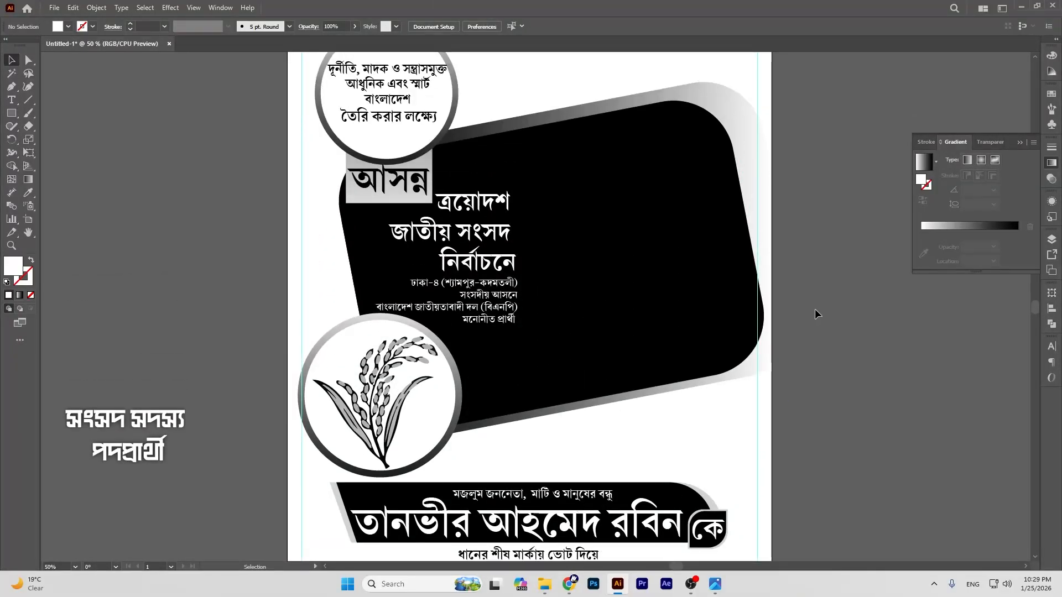
click(54, 8)
click(72, 32)
scroll(47, 149, up, 3)
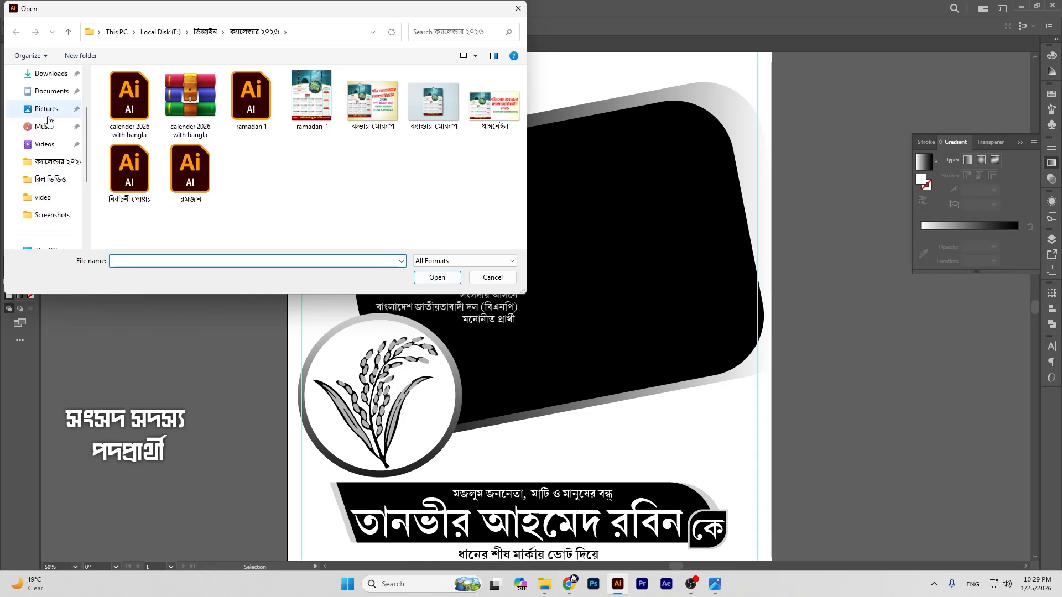
Step: Open the first portrait photo from the Downloads folder
click(50, 148)
click(138, 119)
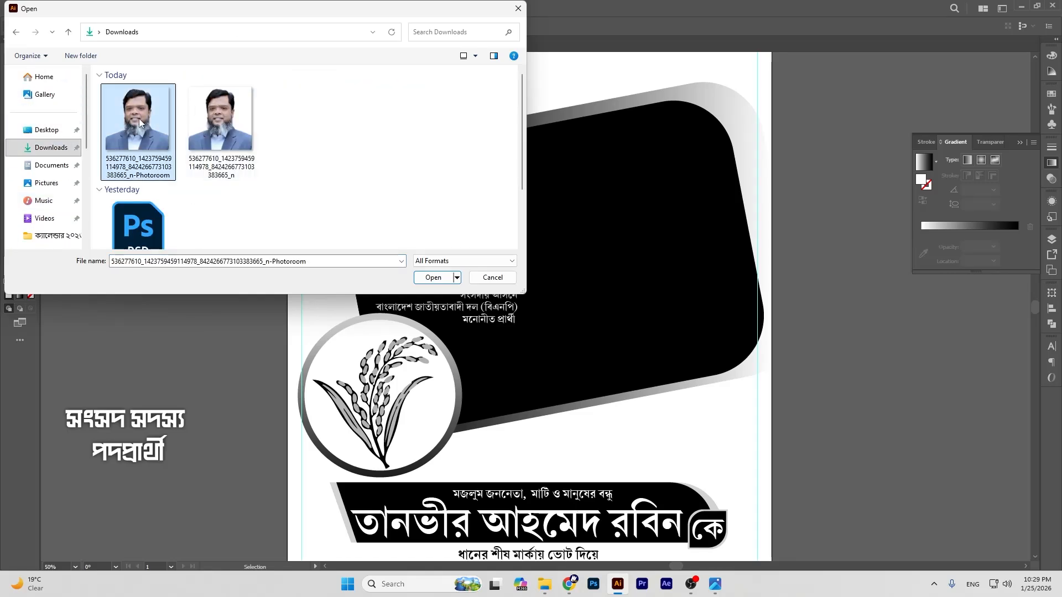
click(432, 277)
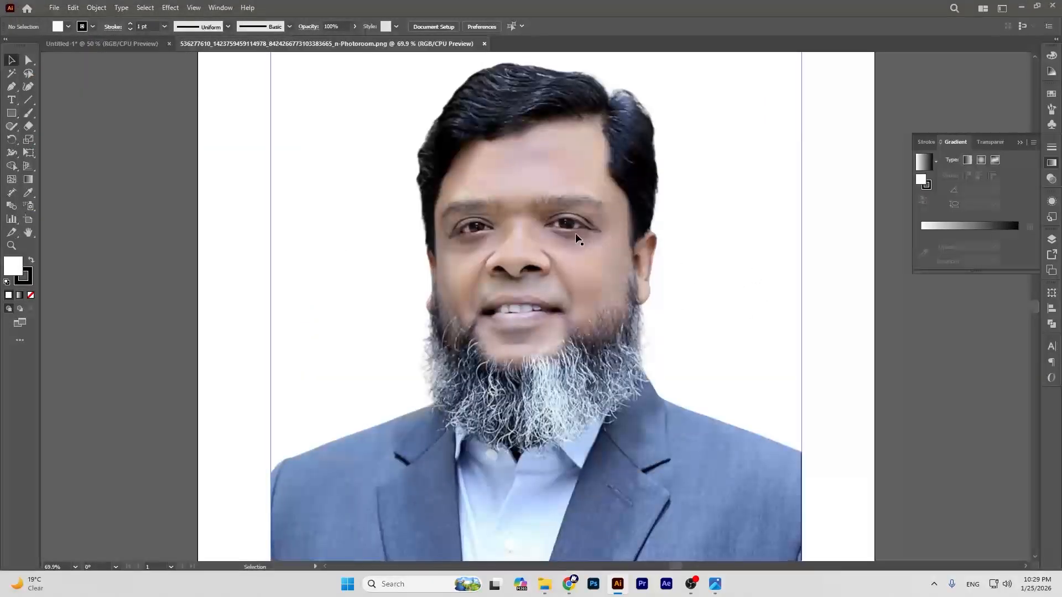
Step: Paste the portrait into the poster, scale it to about 8.45 in, and place it over the black panel
click(98, 43)
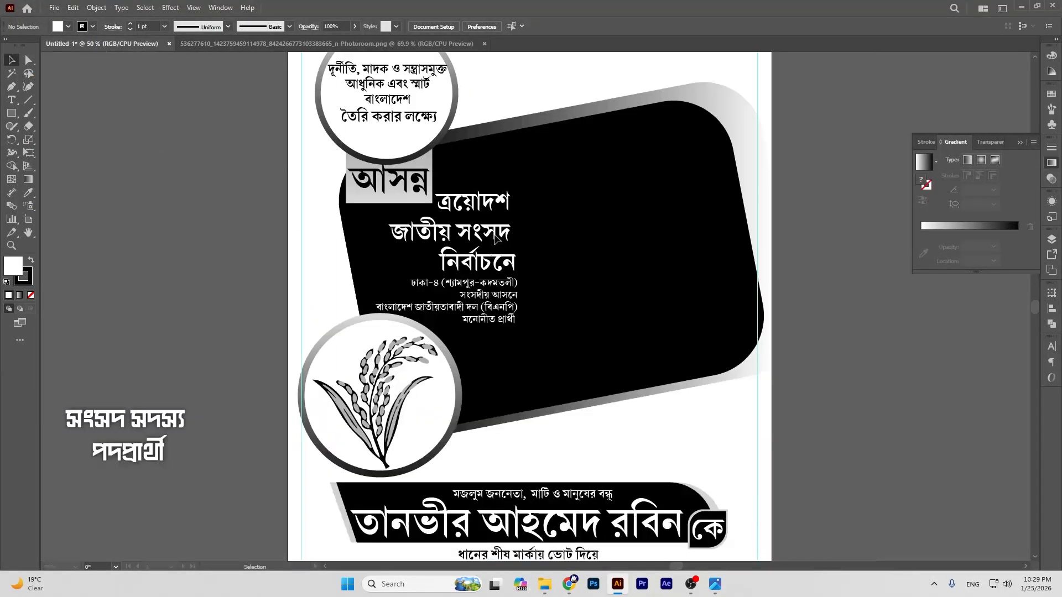
key(ctrl+v)
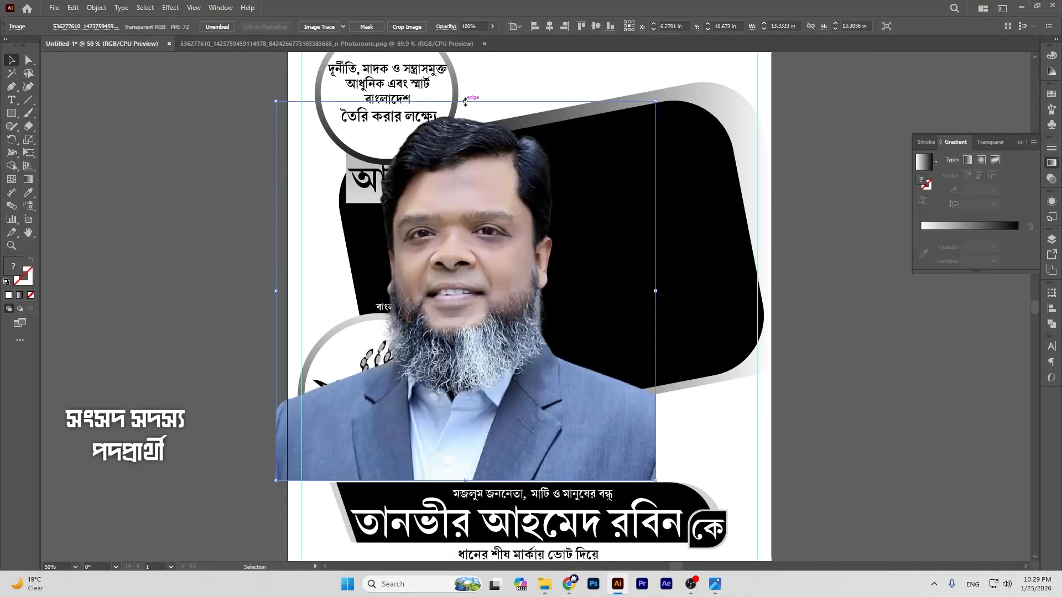
drag(465, 101, 515, 165)
drag(481, 215, 614, 206)
drag(599, 155, 598, 162)
drag(615, 227, 661, 234)
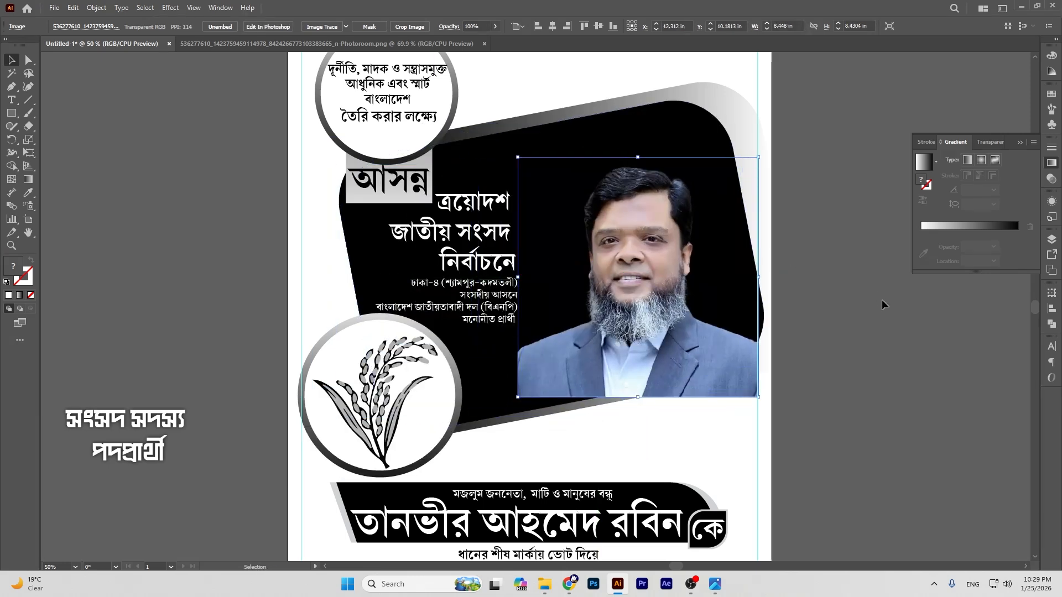
click(635, 135)
Step: Clip the portrait to a front copy of the black rounded panel with Make Clipping Mask
key(a)
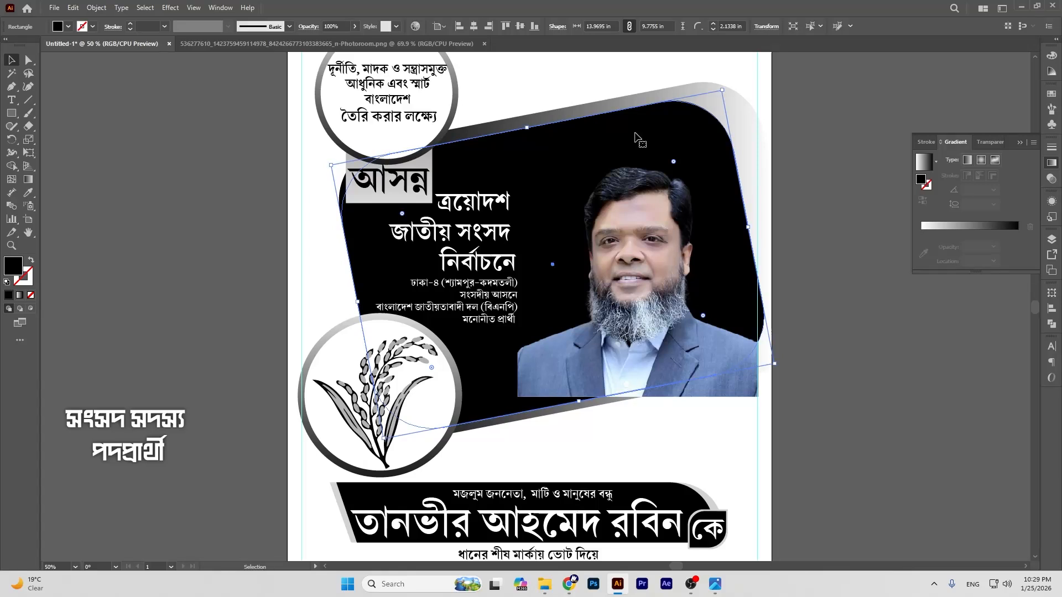
key(v)
click(659, 210)
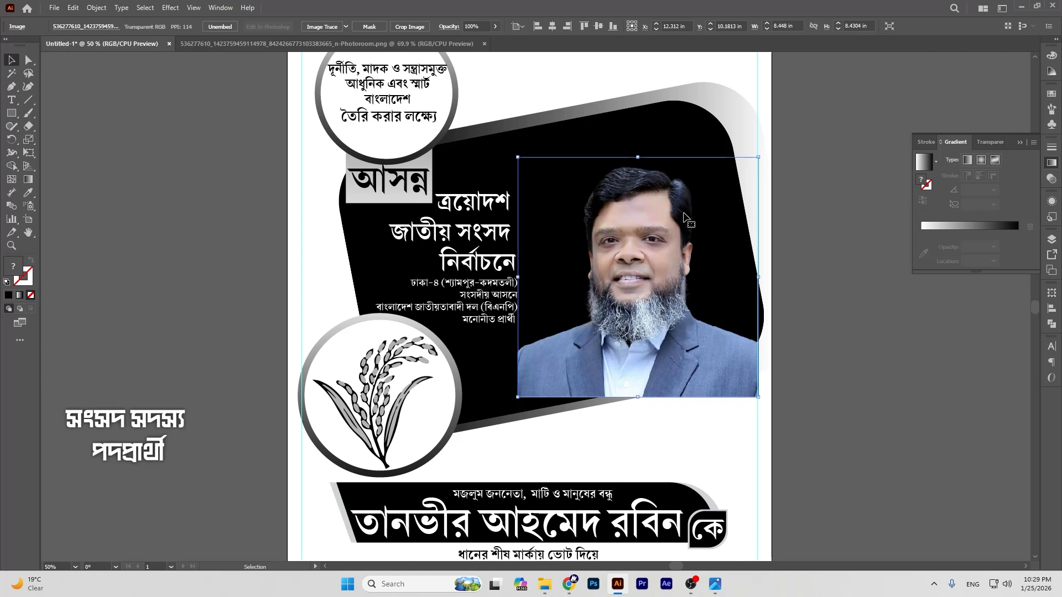
click(665, 134)
key(a)
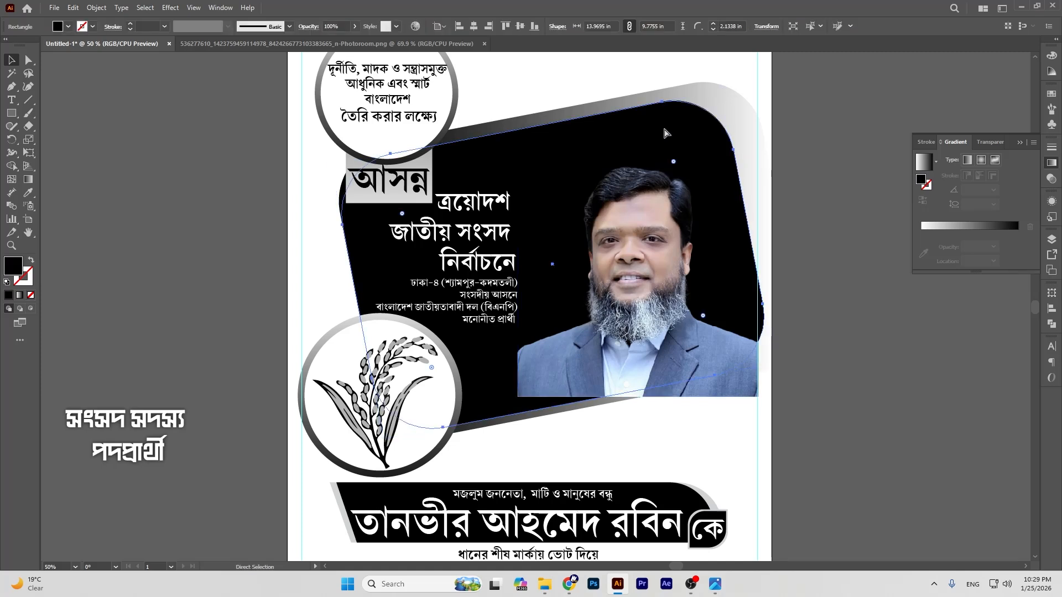
key(ctrl+shift+bracketright)
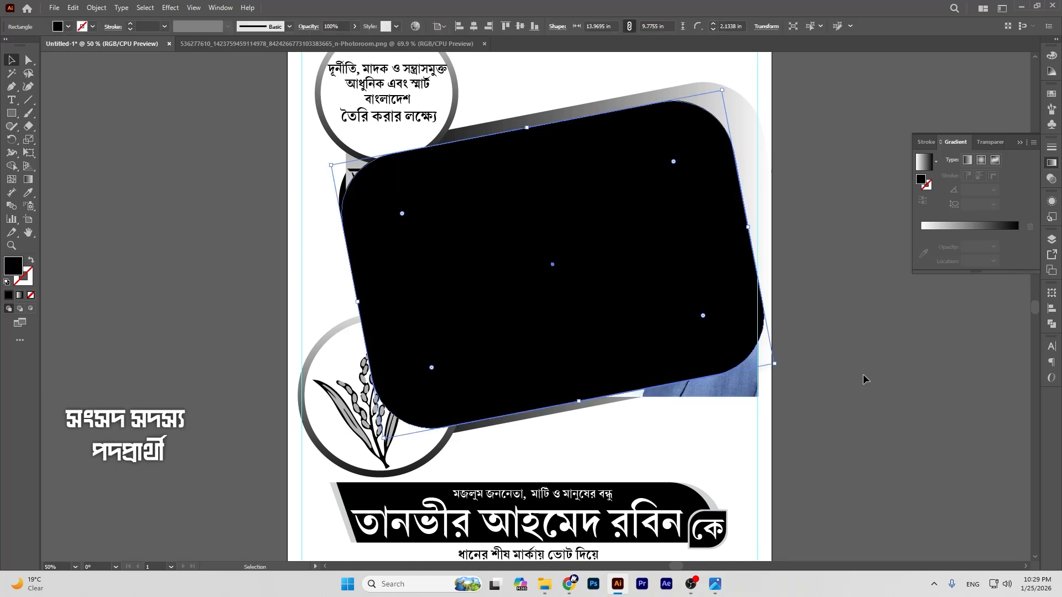
click(773, 380)
drag(744, 394, 737, 389)
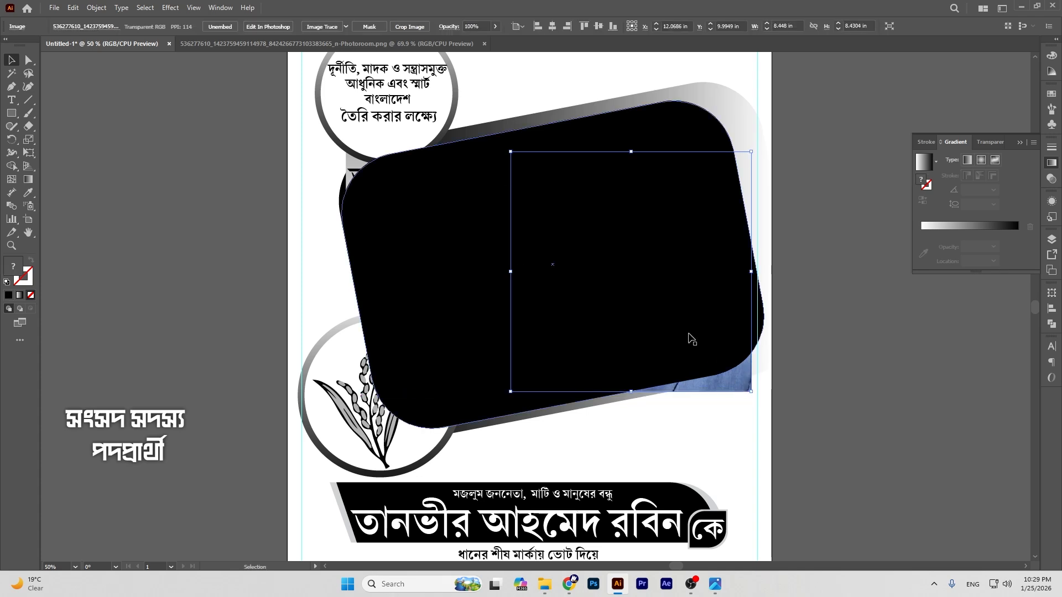
shift+click(635, 260)
right_click(627, 249)
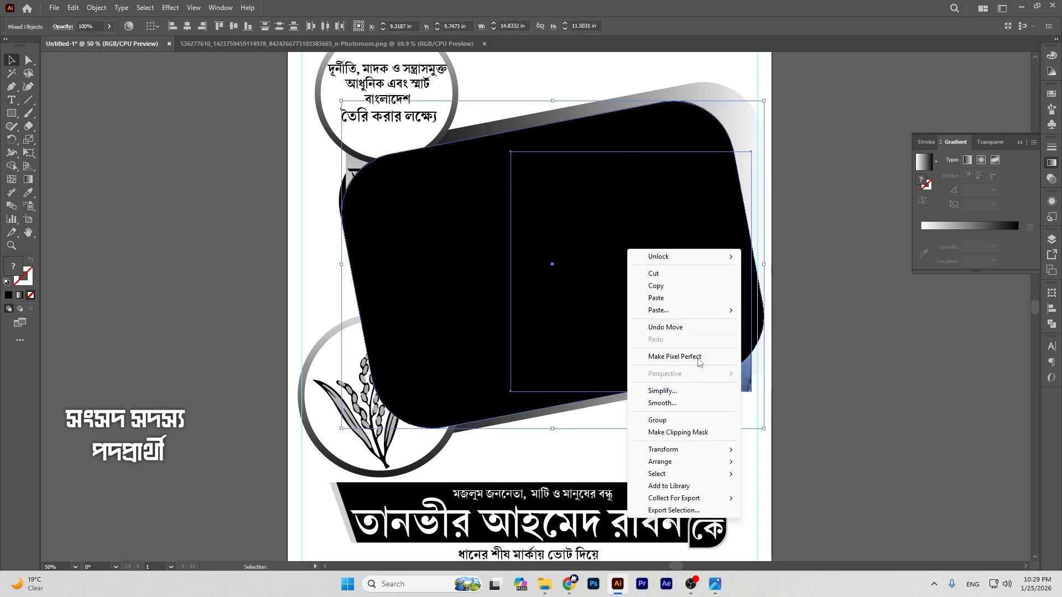
click(679, 433)
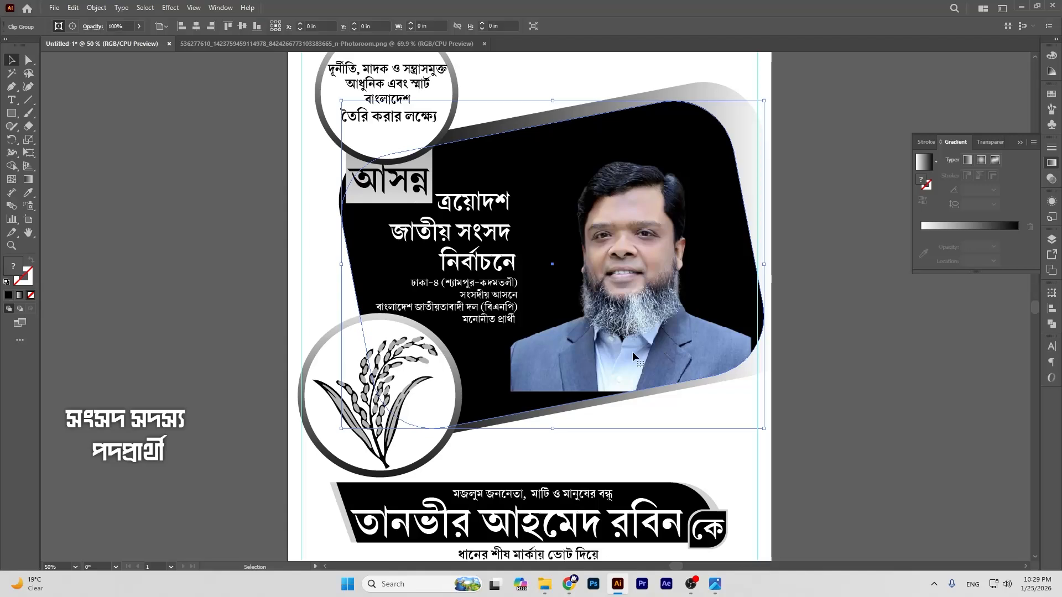
Step: Inside the clip group, tilt the portrait slightly and enlarge it to about 11.3 in
double_click(642, 231)
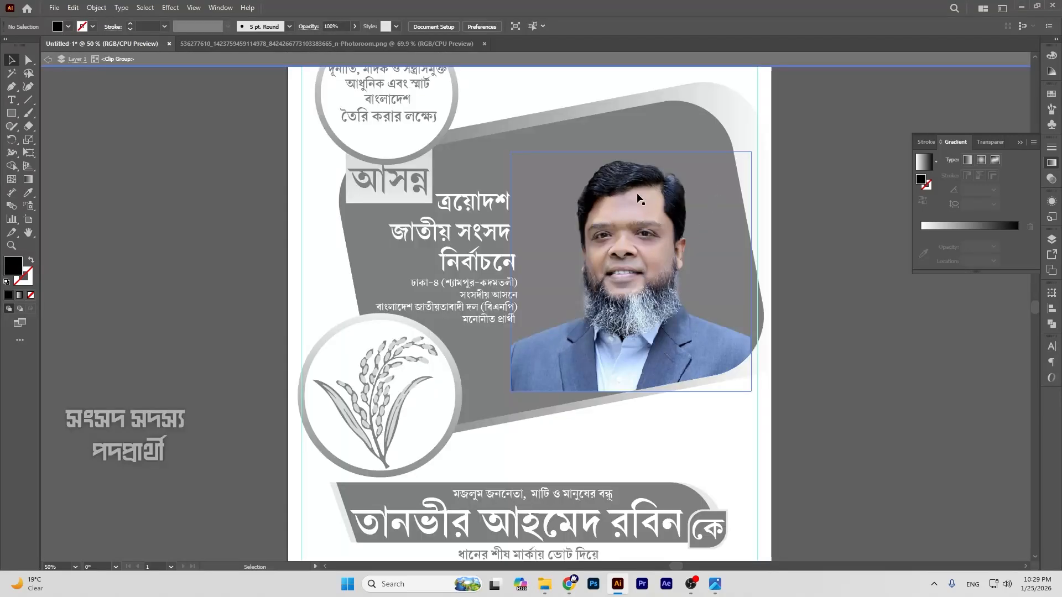
click(639, 198)
drag(755, 146, 745, 164)
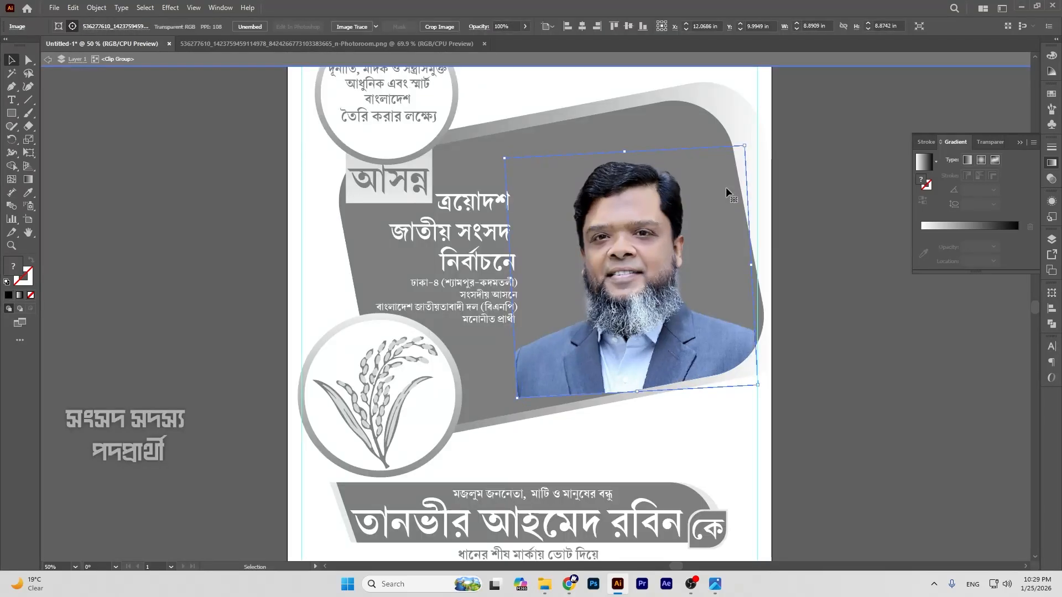
drag(626, 151, 623, 114)
drag(789, 99, 795, 106)
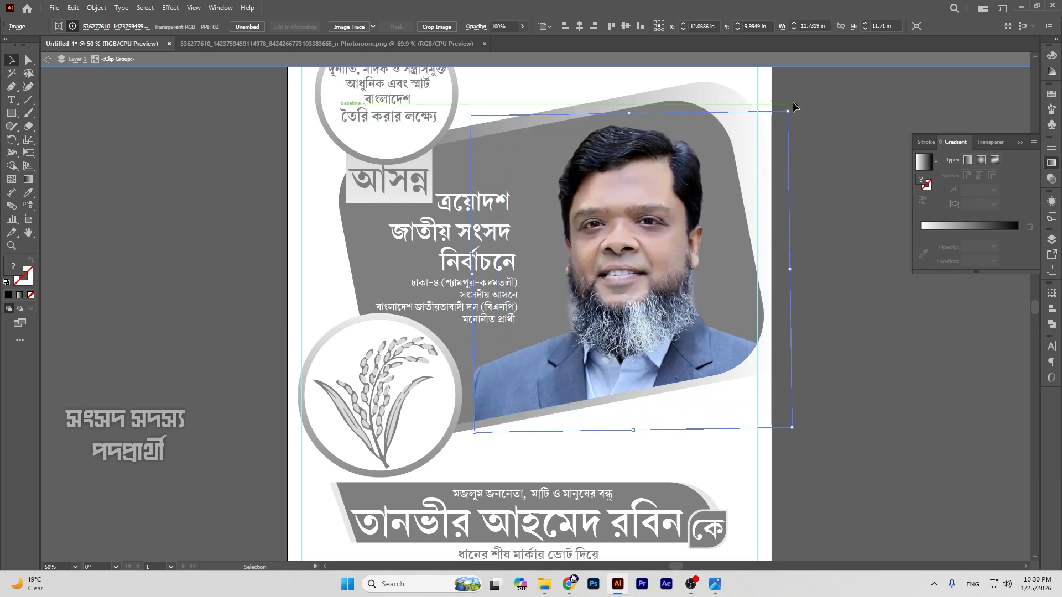
drag(630, 114, 629, 103)
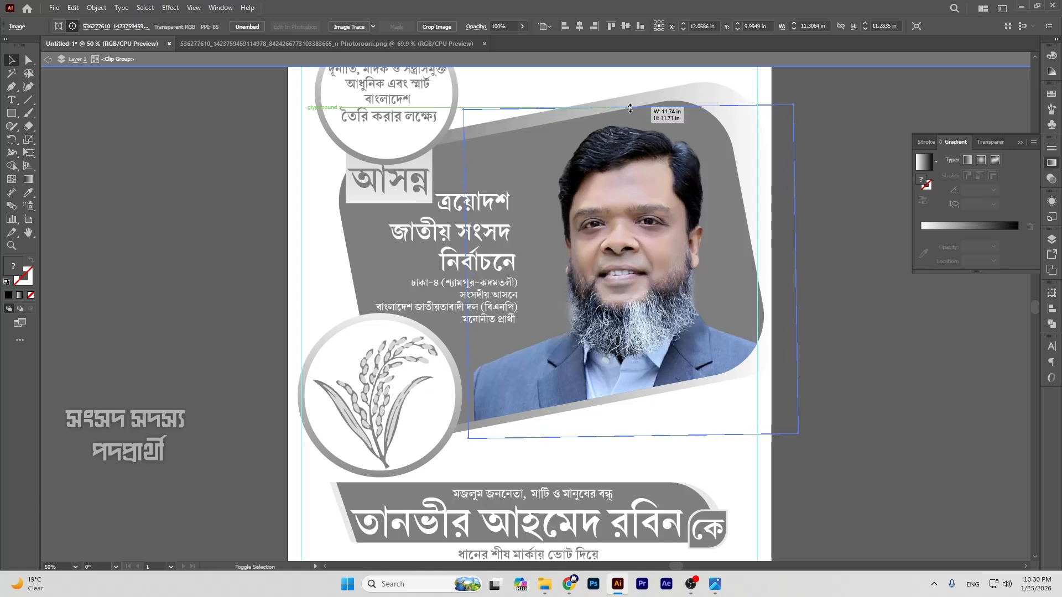
click(835, 156)
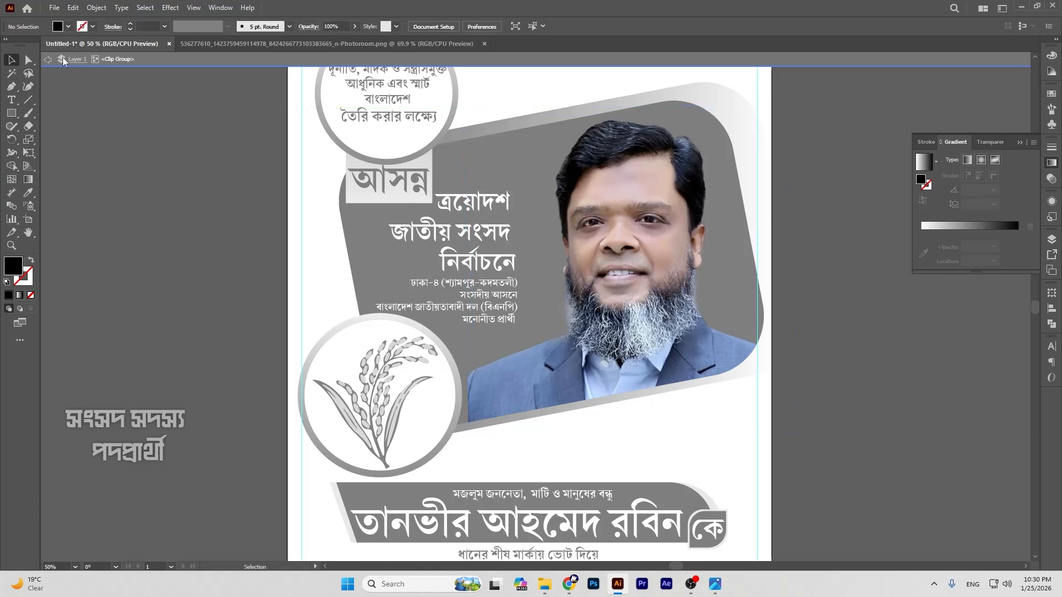
click(47, 60)
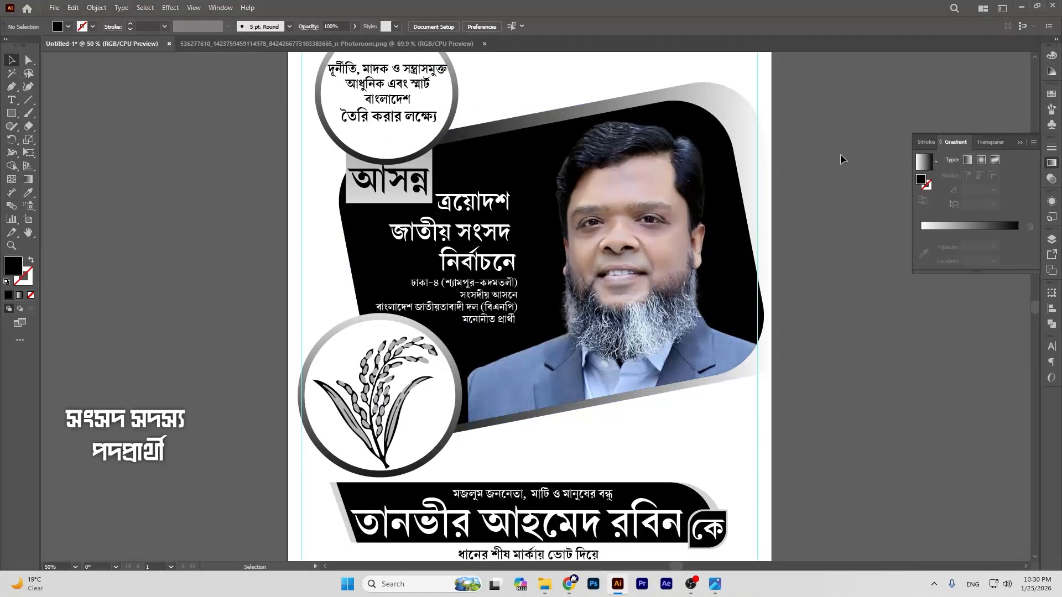
Step: Enlarge the four-line constituency text block and nudge it right toward the portrait
scroll(485, 283, up, 1)
click(484, 321)
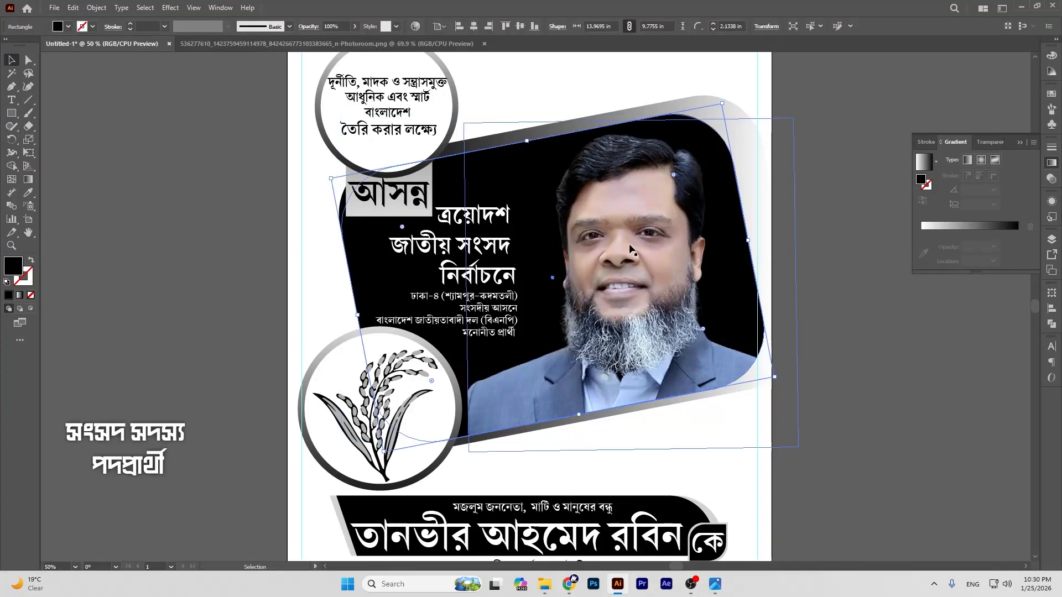
click(210, 242)
click(450, 213)
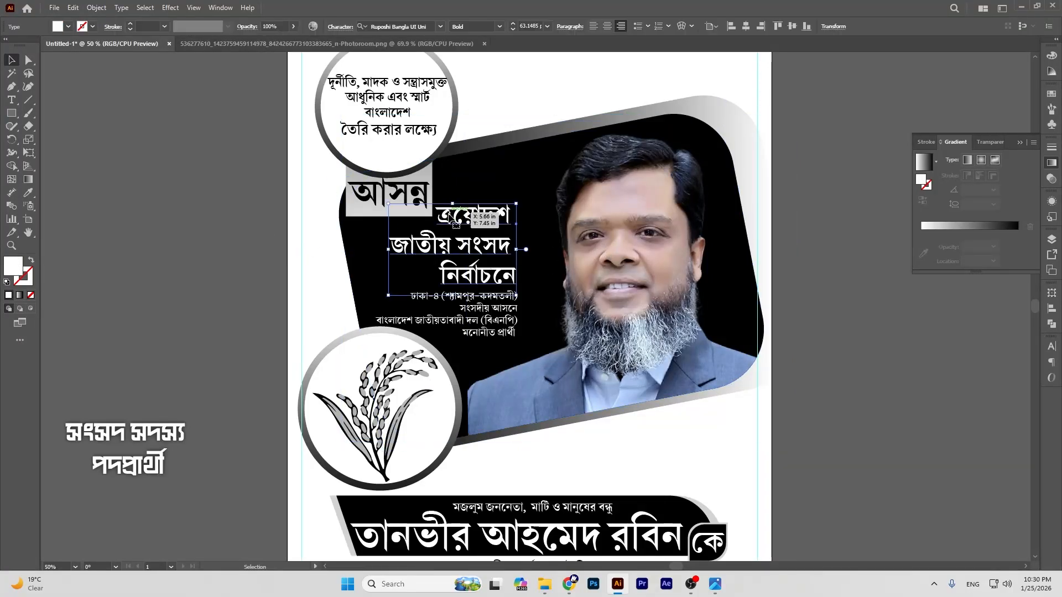
click(439, 319)
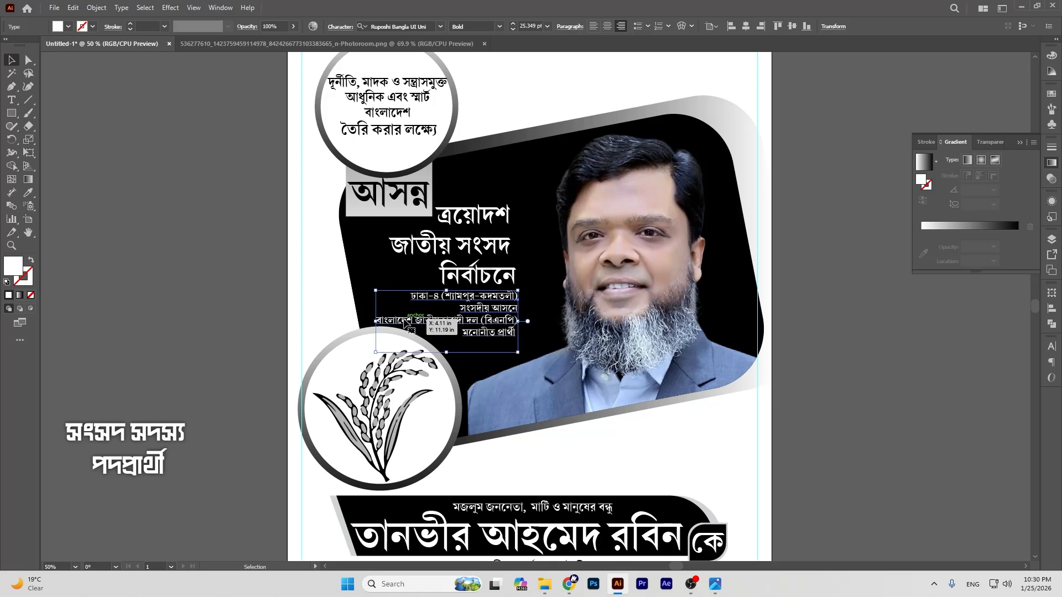
click(277, 250)
click(487, 329)
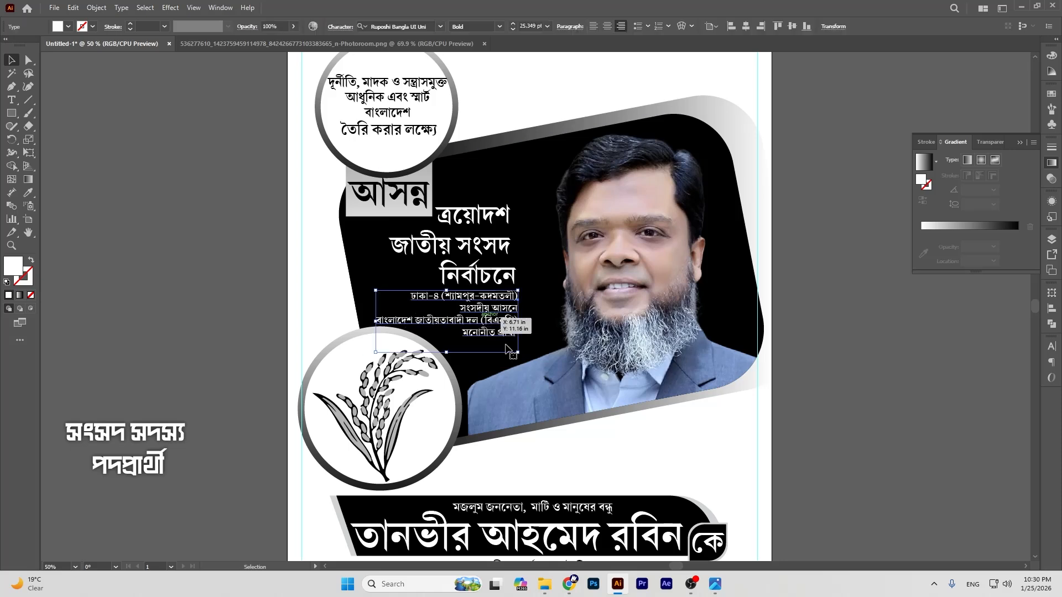
drag(518, 353, 527, 361)
drag(506, 311, 515, 314)
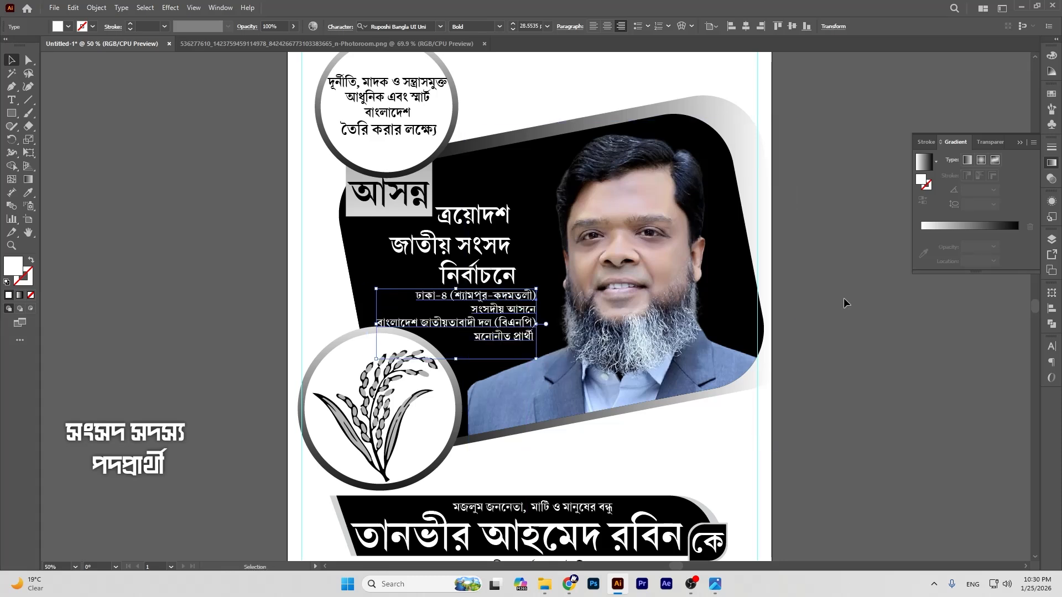
click(811, 294)
Step: Move the election heading right, scale it to about 70 pt, and shift it upward
drag(478, 233, 489, 233)
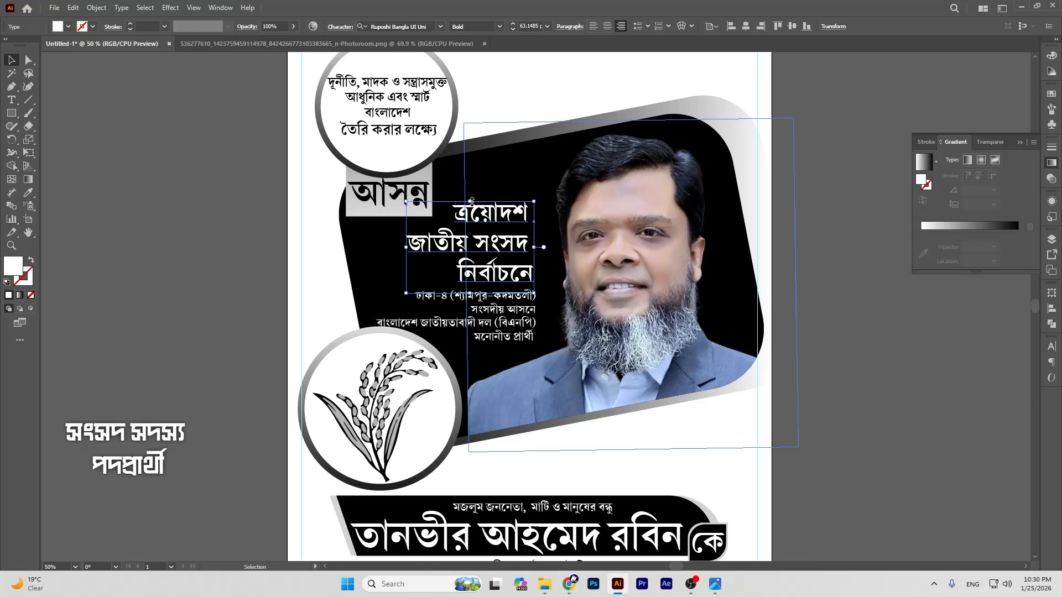
drag(471, 201, 472, 197)
drag(486, 240, 479, 225)
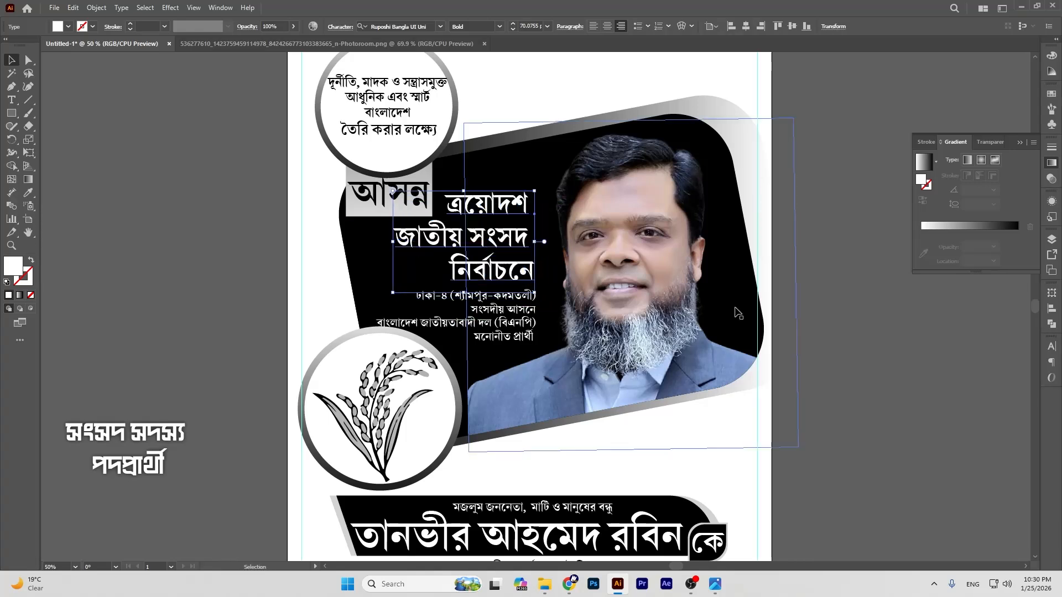
click(841, 357)
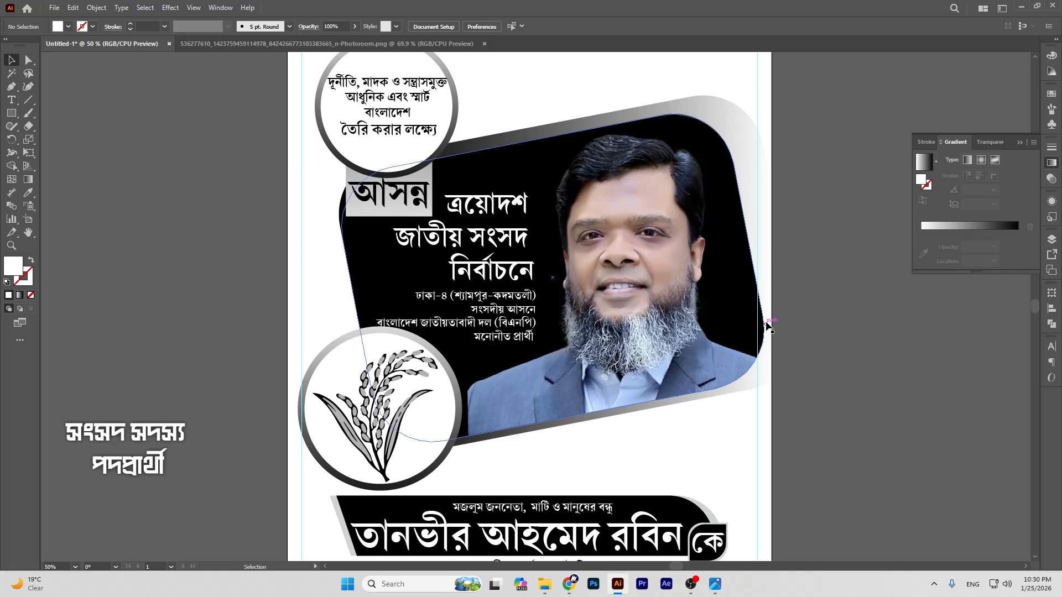
Step: Convert the masked portrait to grayscale via Edit Colors
click(640, 241)
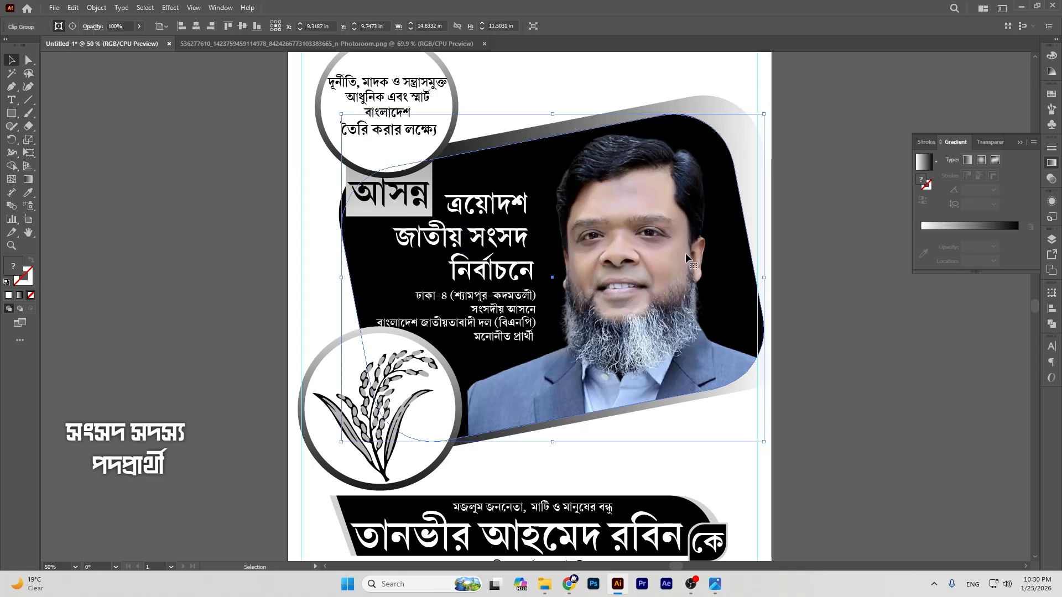
click(76, 9)
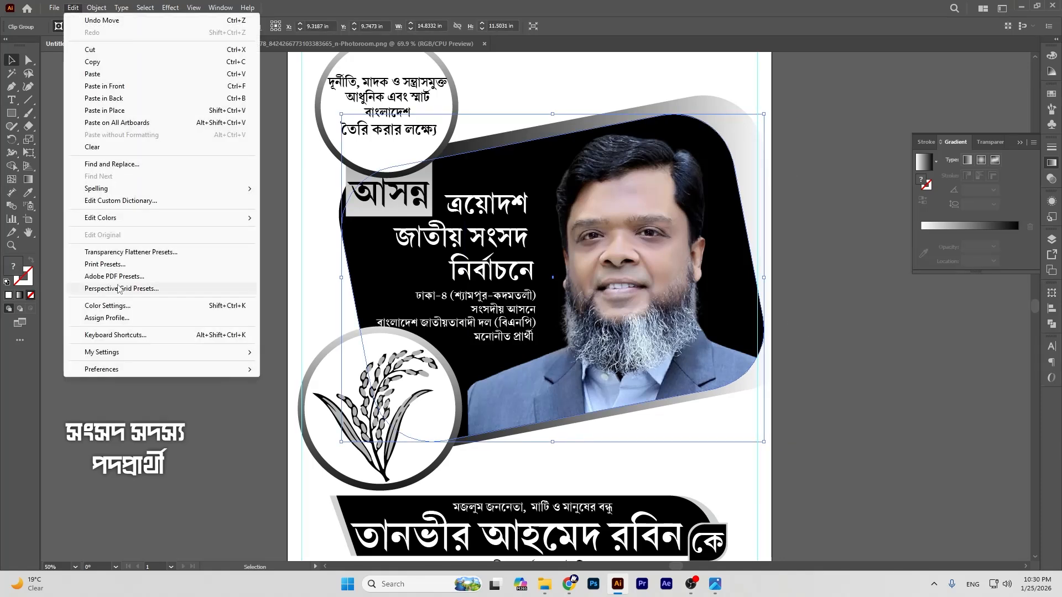
mouse_move(122, 220)
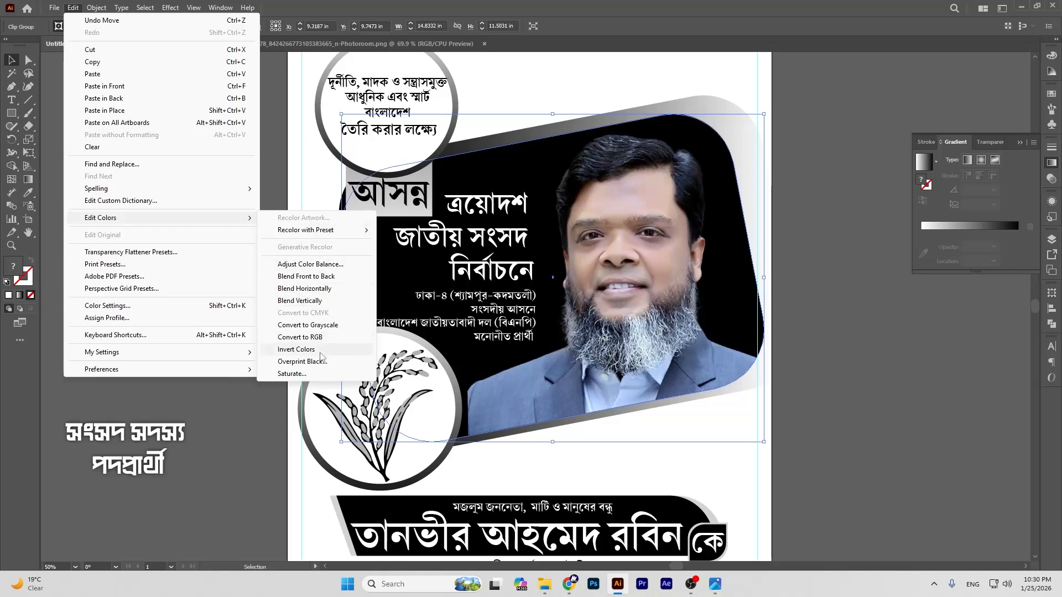
click(324, 325)
click(65, 79)
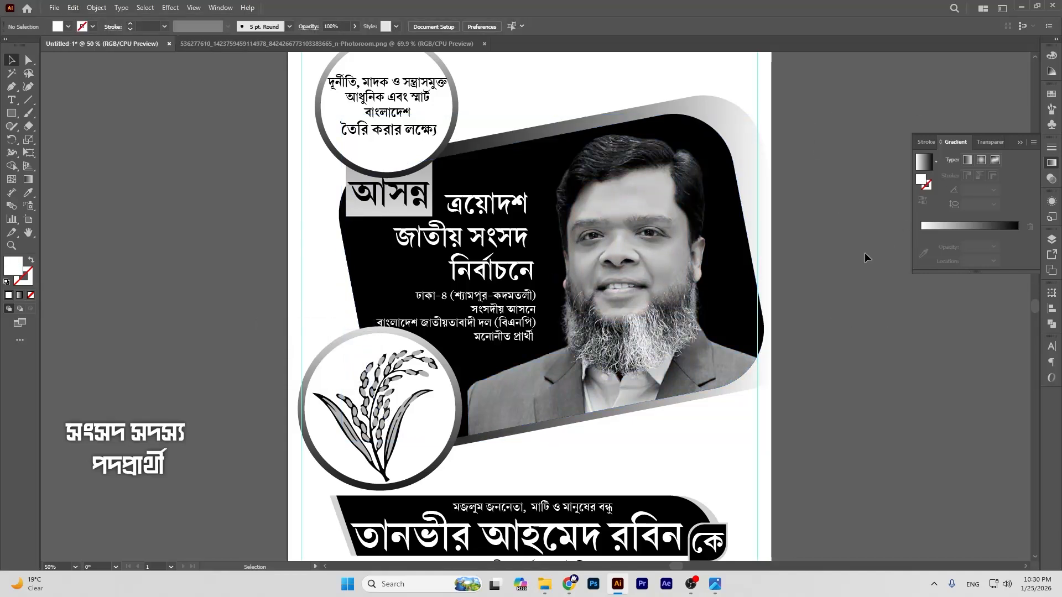
Step: Edit the light stop colour of the grey gradient bar behind আসন্ন
scroll(865, 253, up, 3)
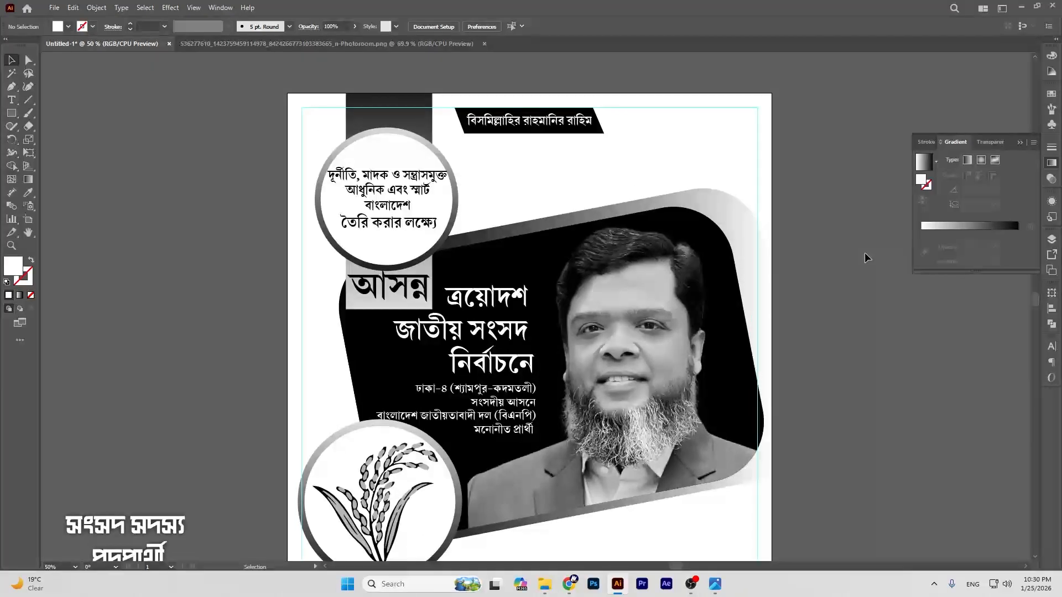
scroll(864, 252, down, 1)
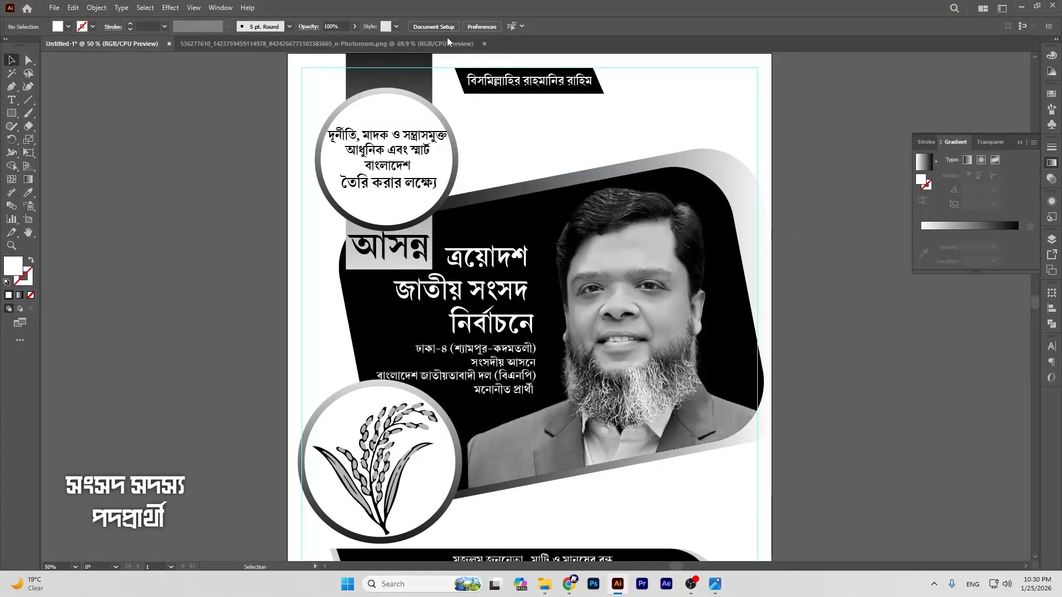
click(401, 82)
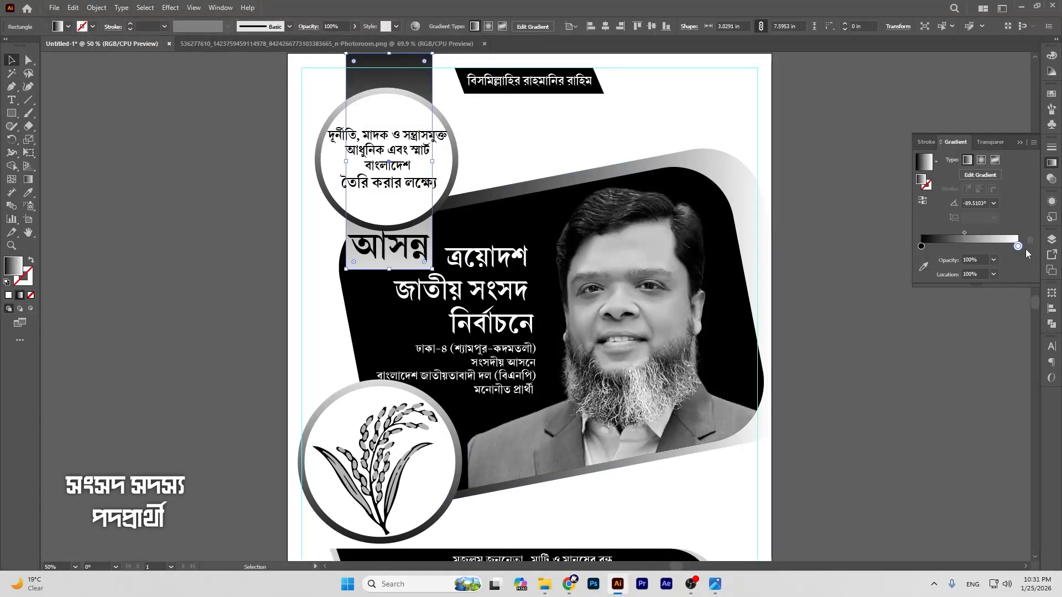
double_click(1017, 246)
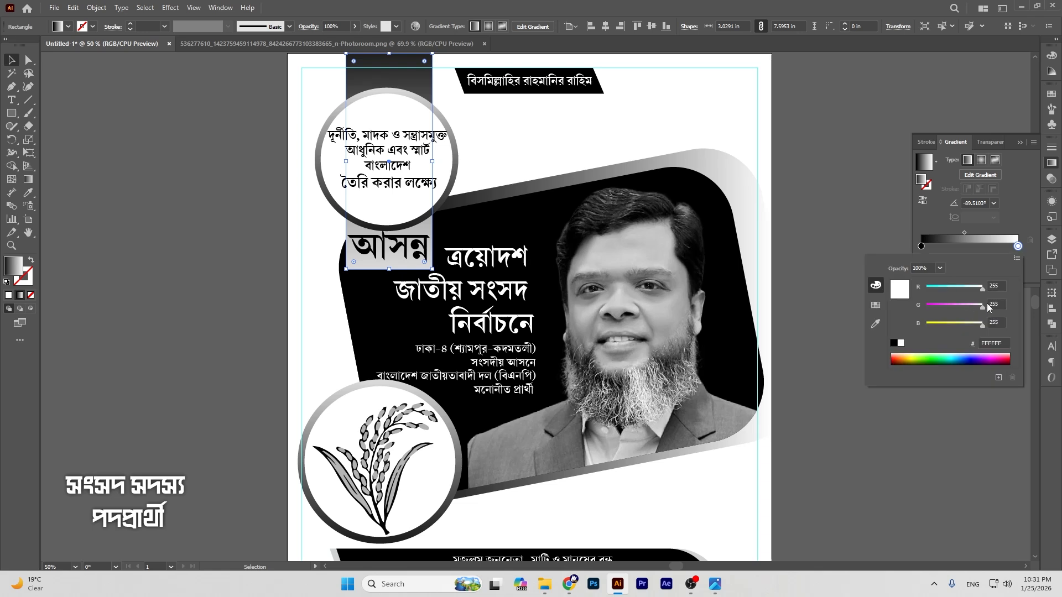
click(855, 197)
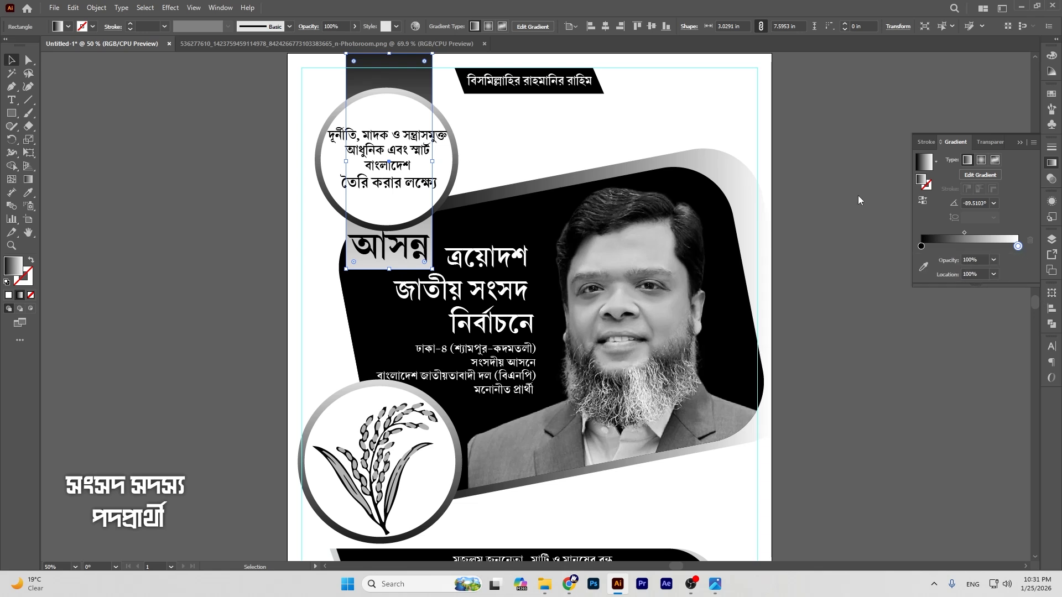
click(833, 187)
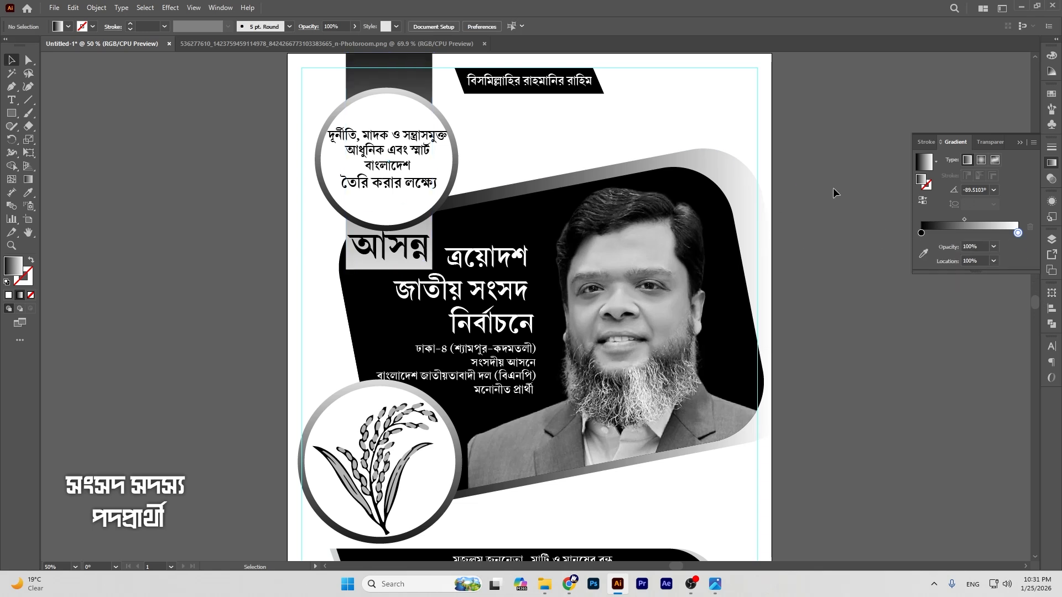
Step: Review the finished poster, minimize the screen recorder, and switch to Chrome
scroll(836, 194, down, 2)
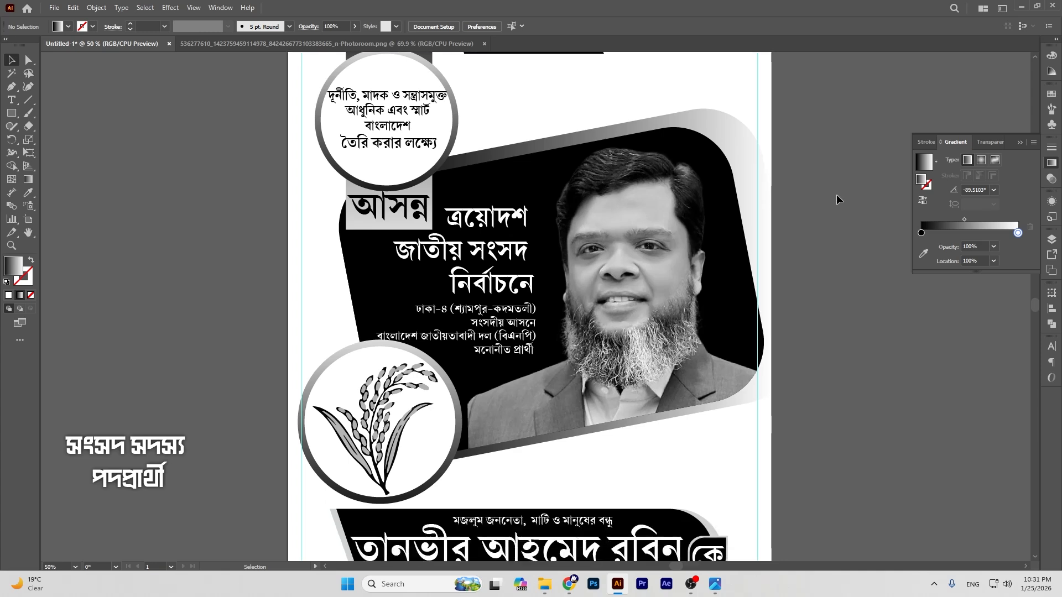
scroll(836, 194, down, 6)
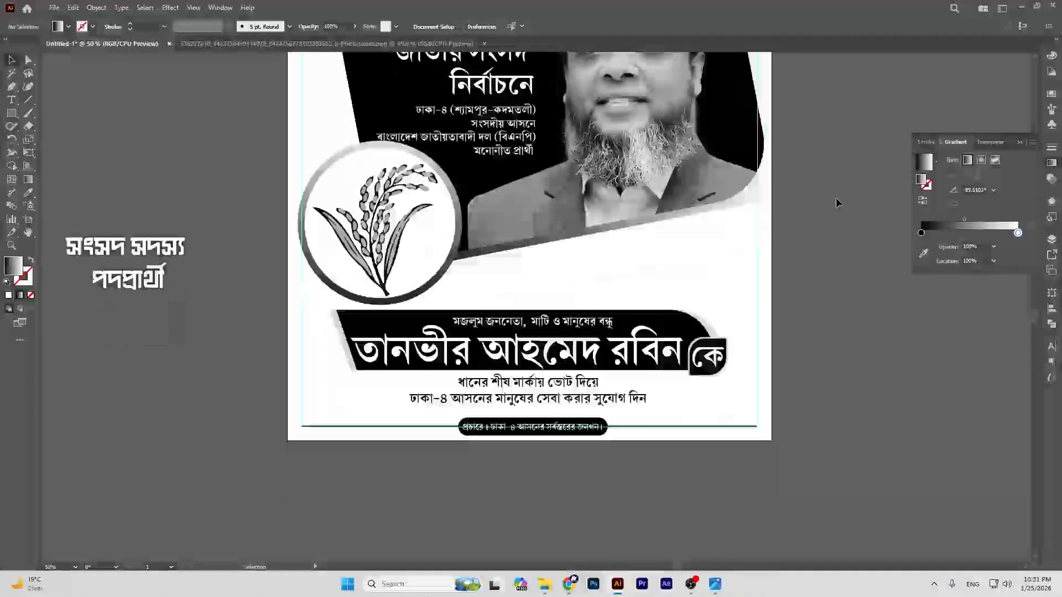
scroll(836, 204, up, 5)
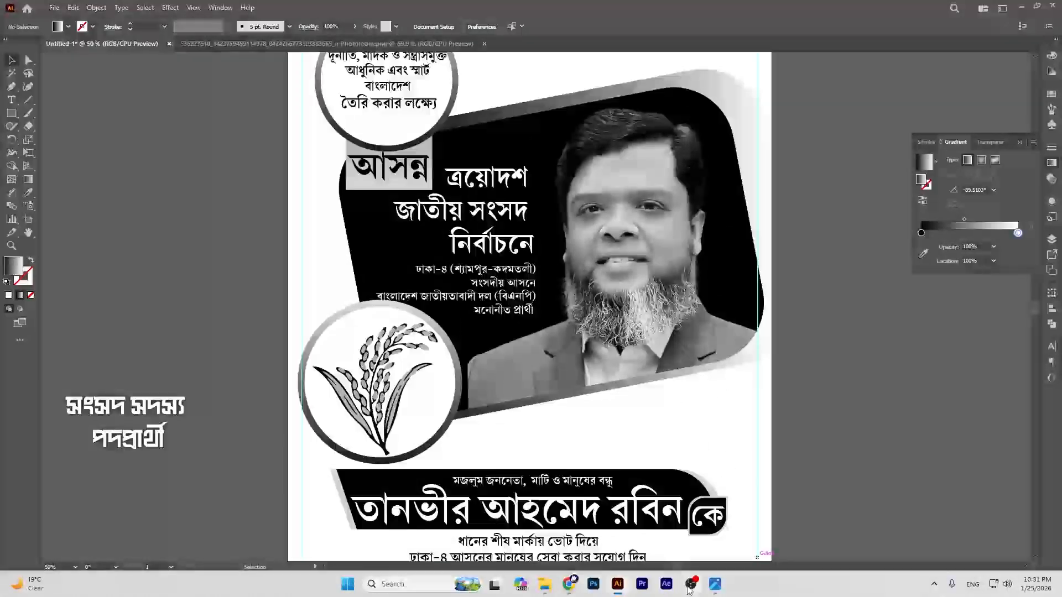
click(690, 585)
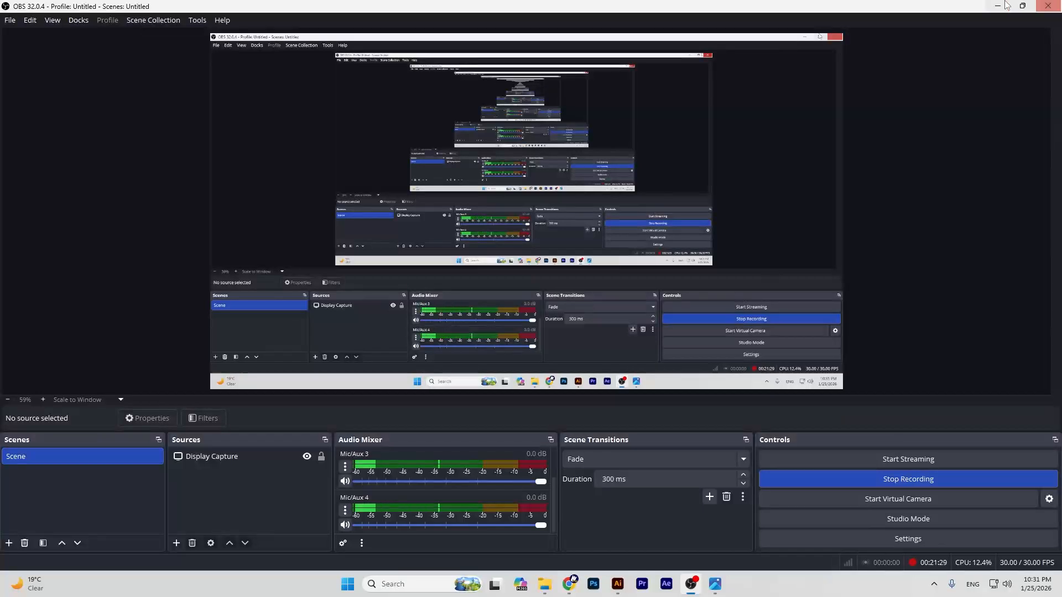
click(997, 6)
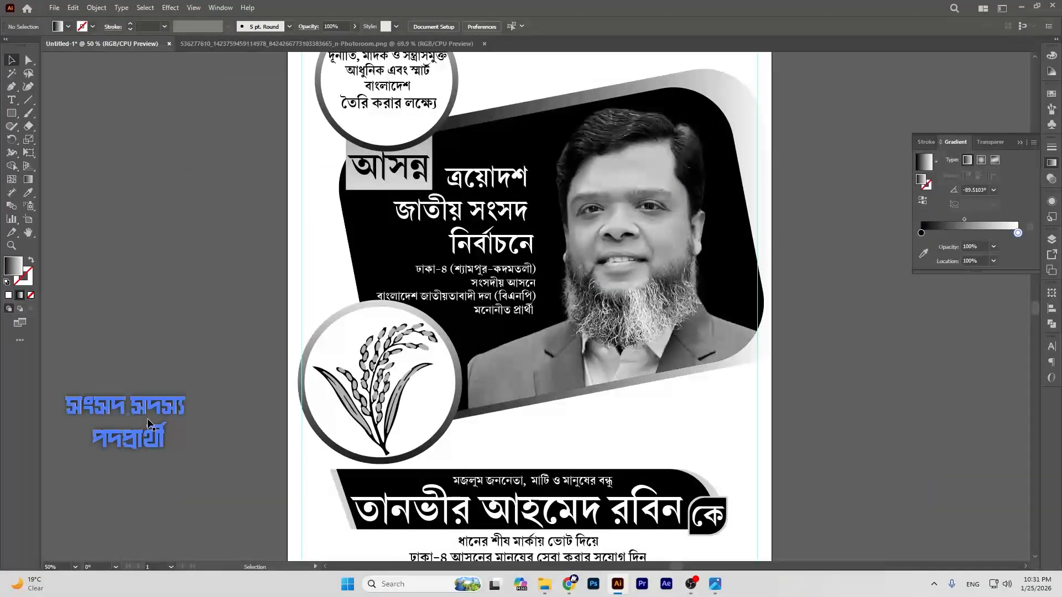
click(569, 585)
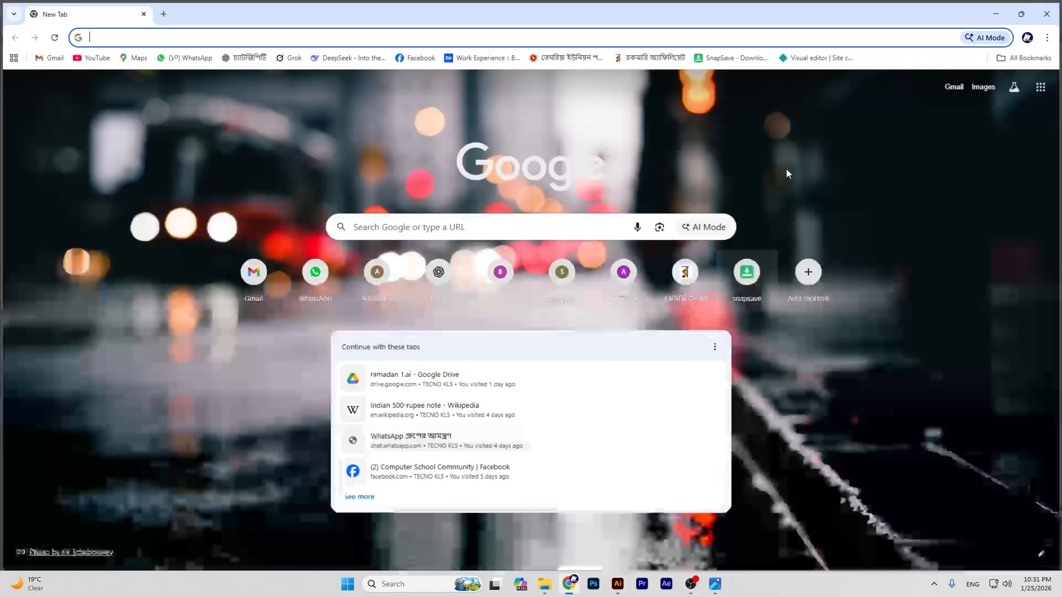
Step: Search for pinterest and open the Pinterest website
click(417, 230)
click(368, 251)
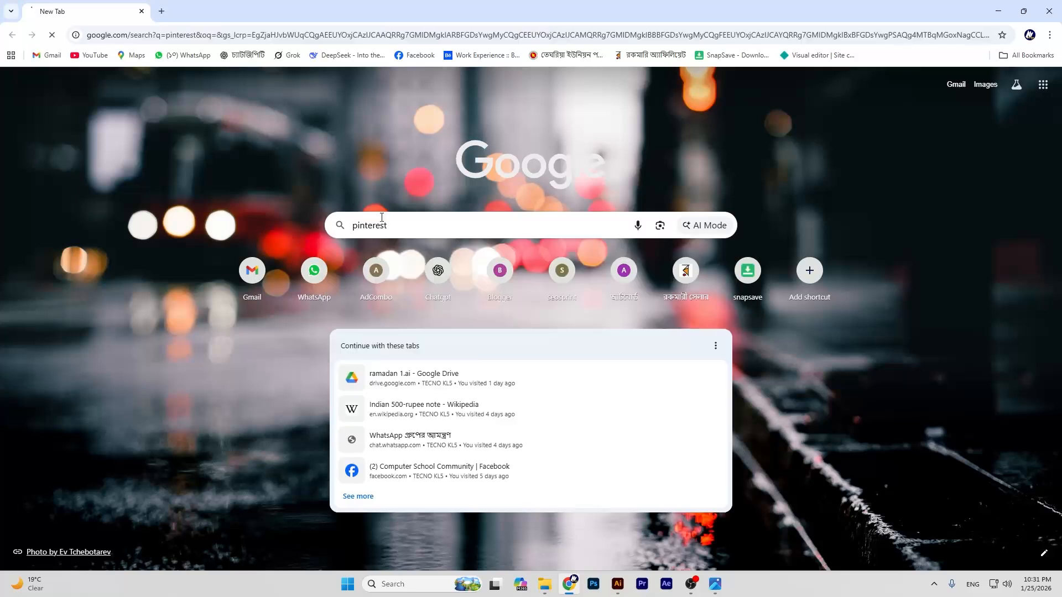
click(144, 194)
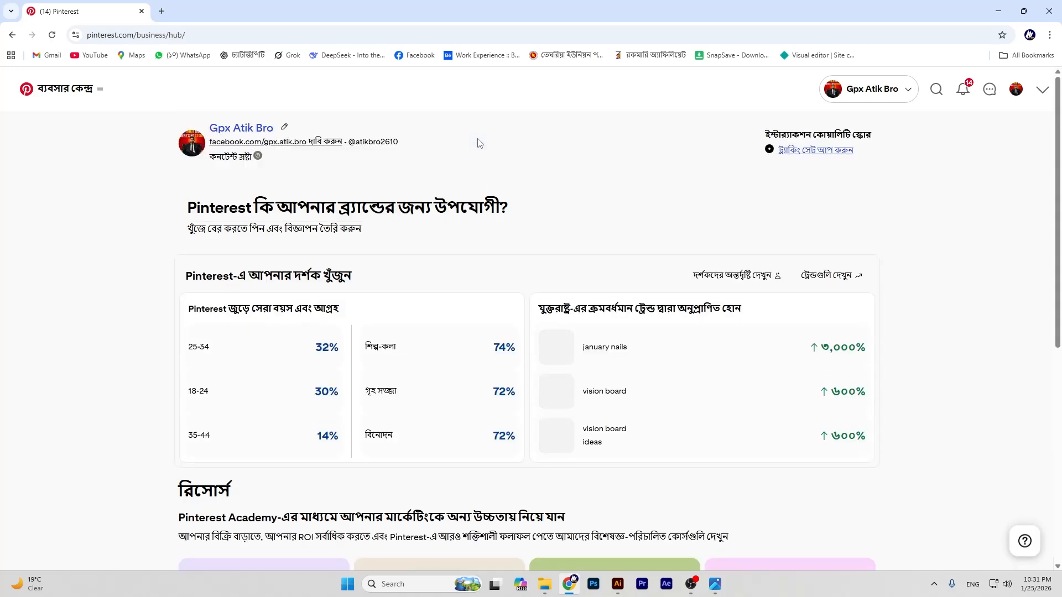
Step: Go to the profile's Saved pins and open the All pins board
click(1015, 90)
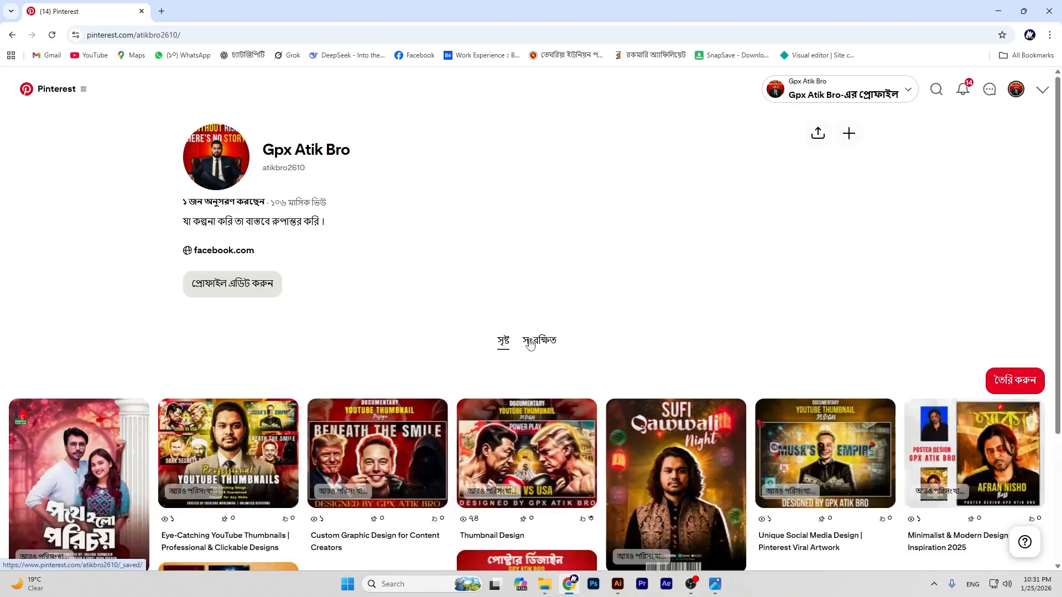
click(529, 342)
scroll(371, 283, down, 3)
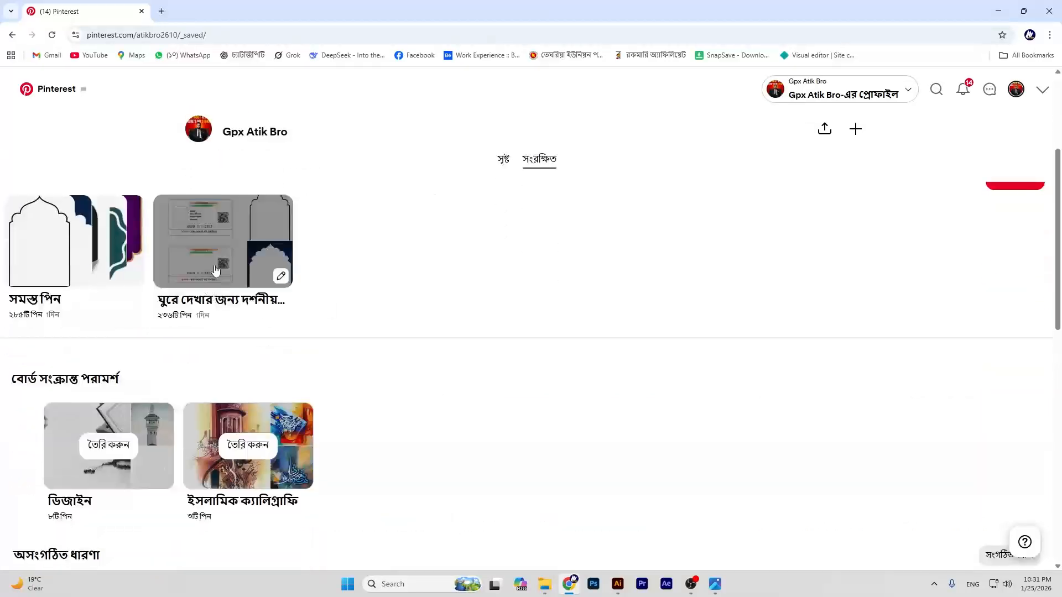
click(22, 238)
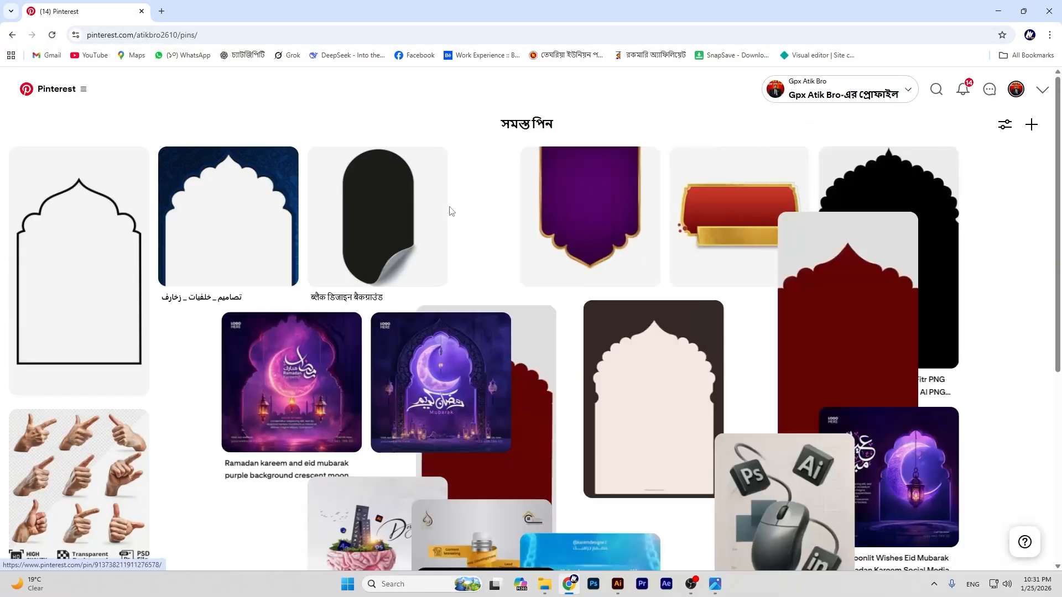
scroll(732, 348, down, 15)
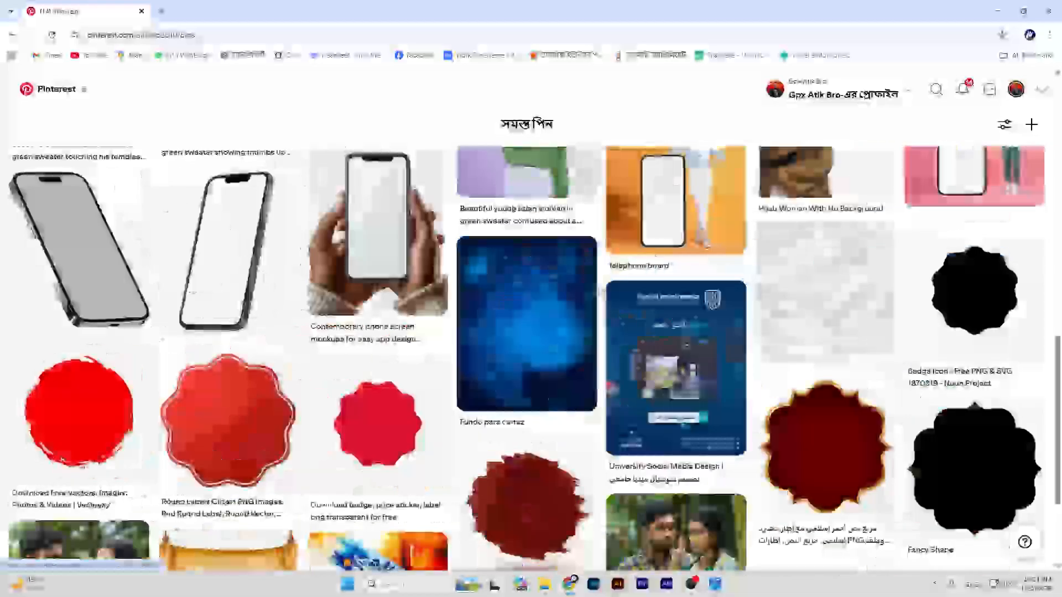
scroll(599, 293, down, 4)
scroll(598, 291, up, 3)
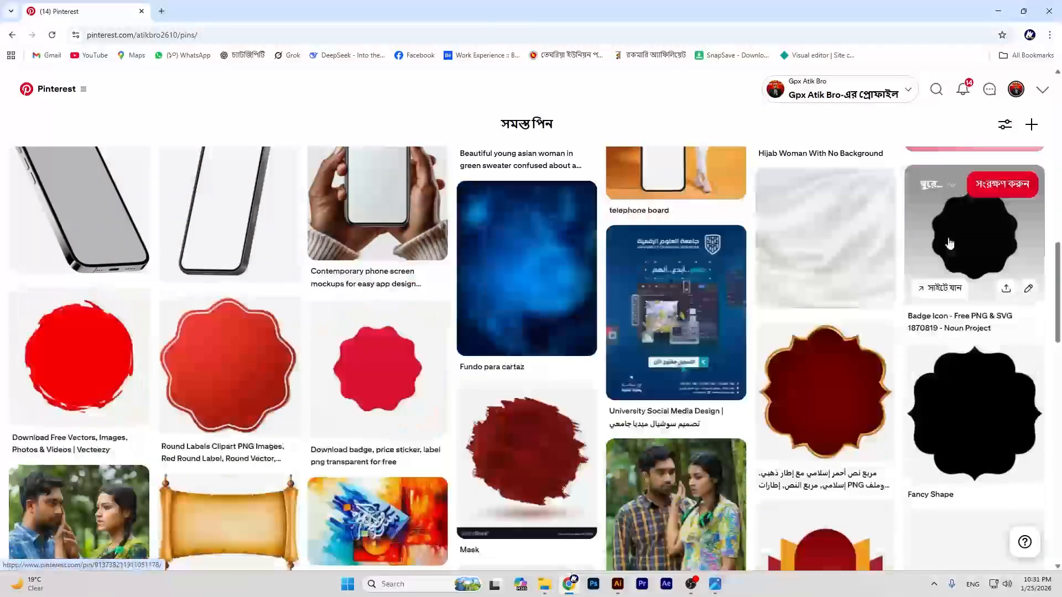
Step: Browse the badge and ribbon pins, copy the bracket-shaped label image, and return to Illustrator
click(949, 244)
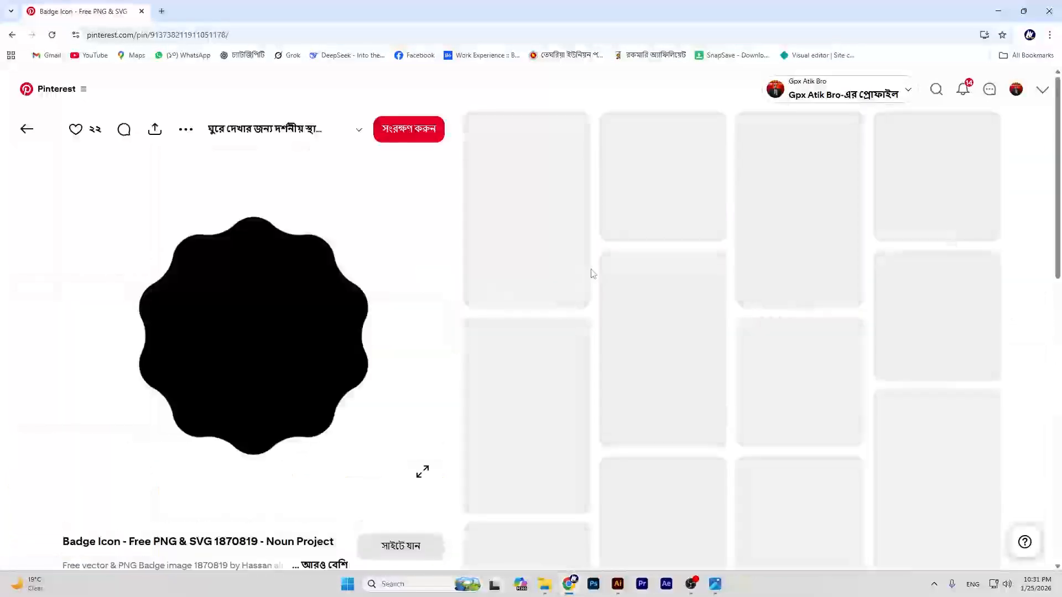
scroll(679, 239, down, 2)
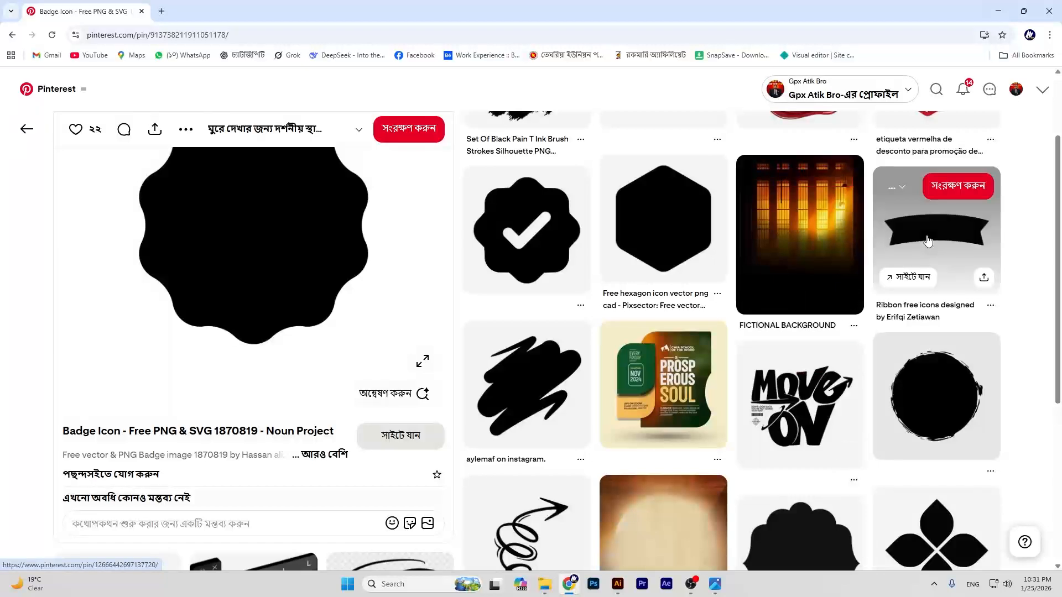
click(928, 242)
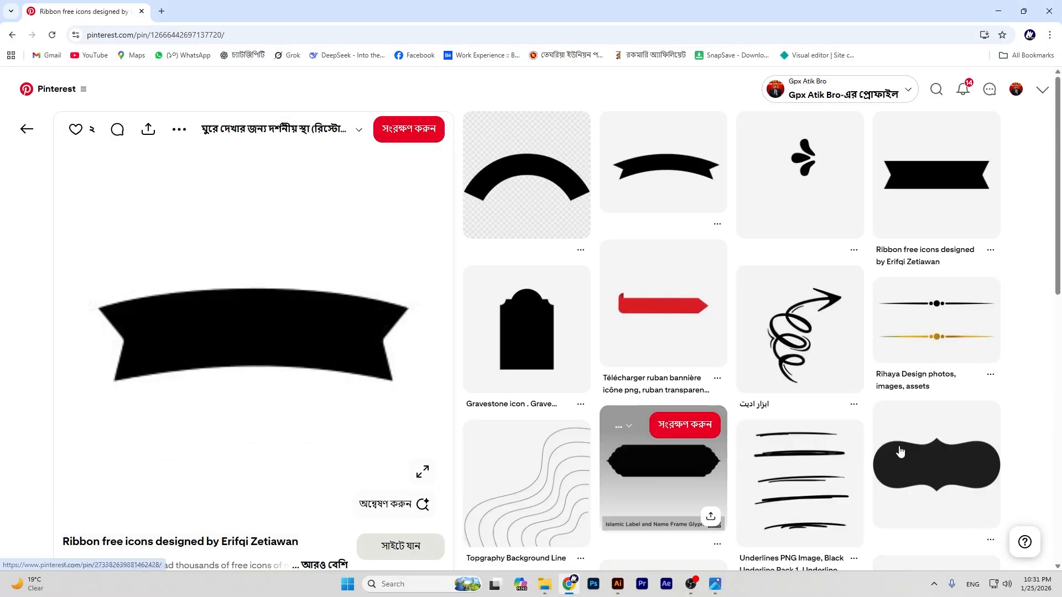
click(935, 471)
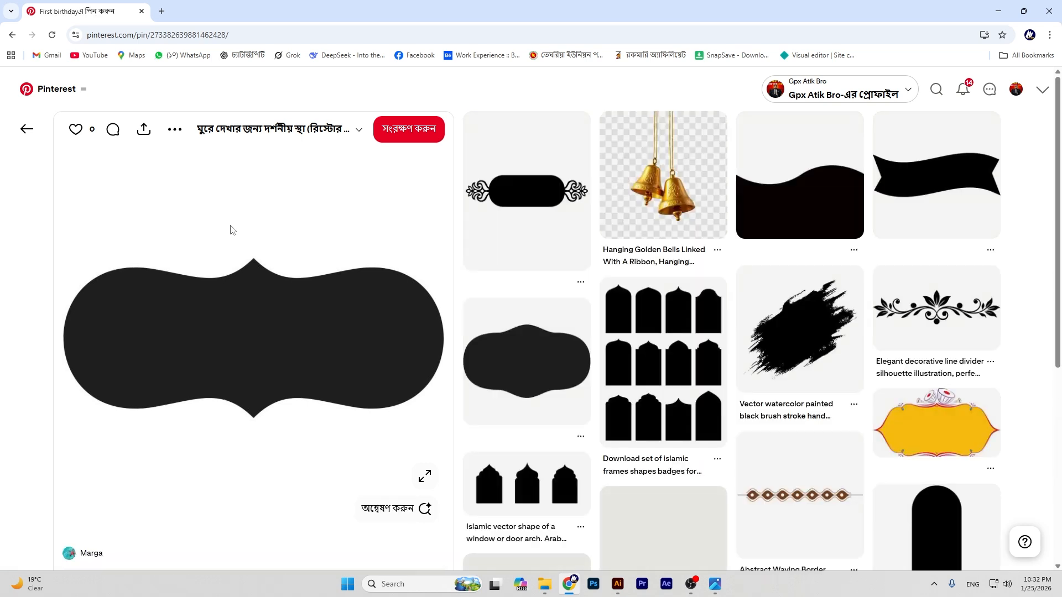
right_click(231, 229)
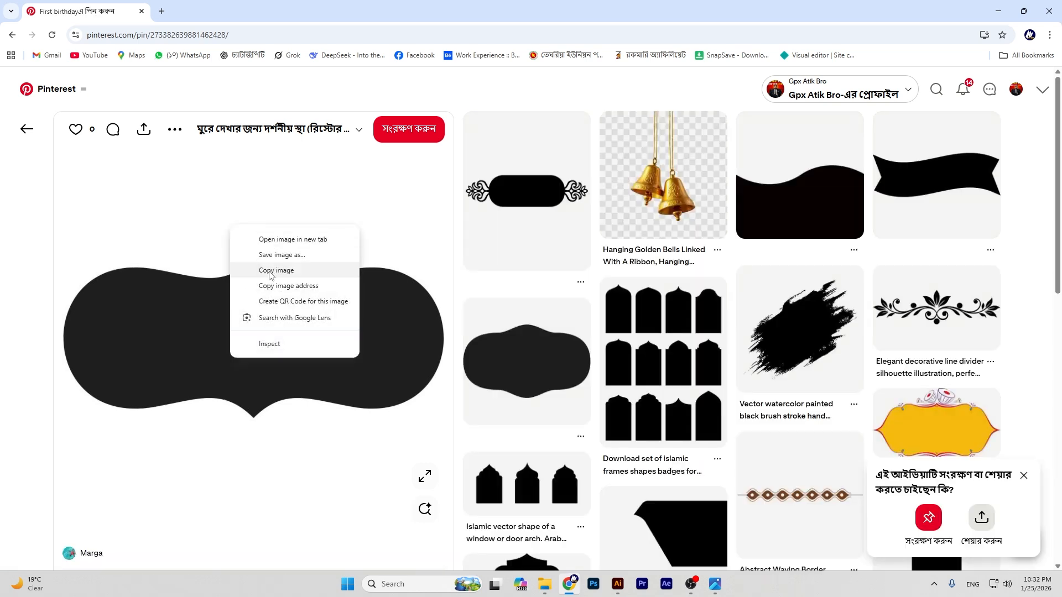
click(269, 272)
key(alt+Tab)
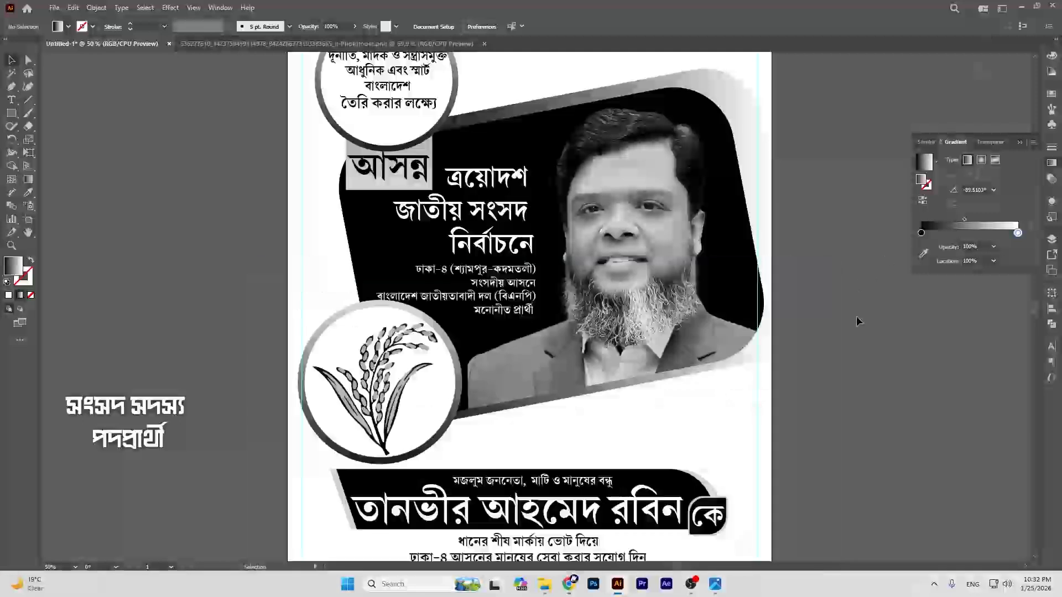
scroll(857, 318, down, 10)
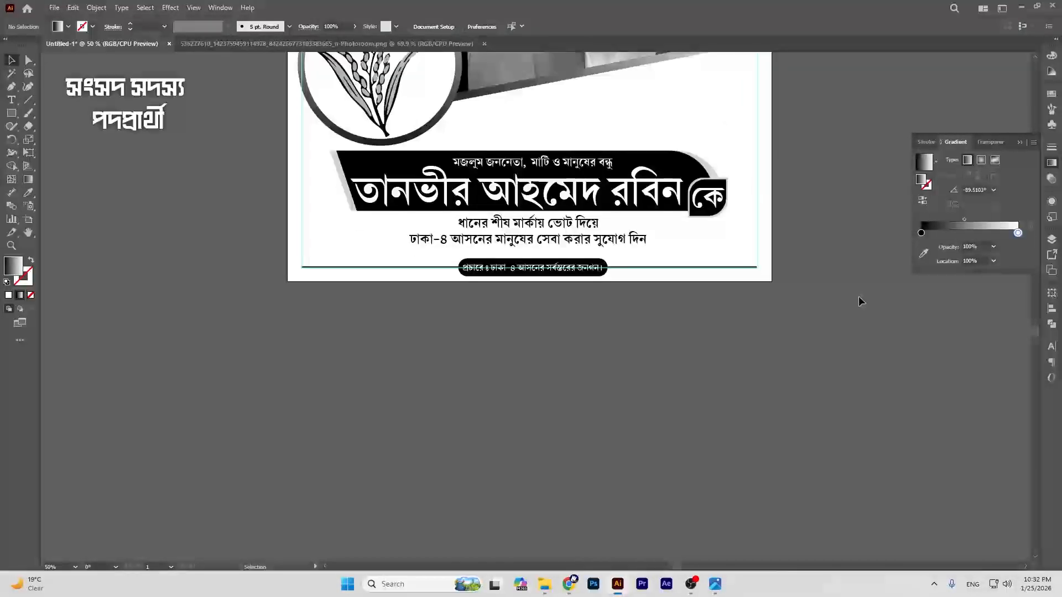
Step: Paste the bracket image, trace and expand it, and delete its white background
key(ctrl+v)
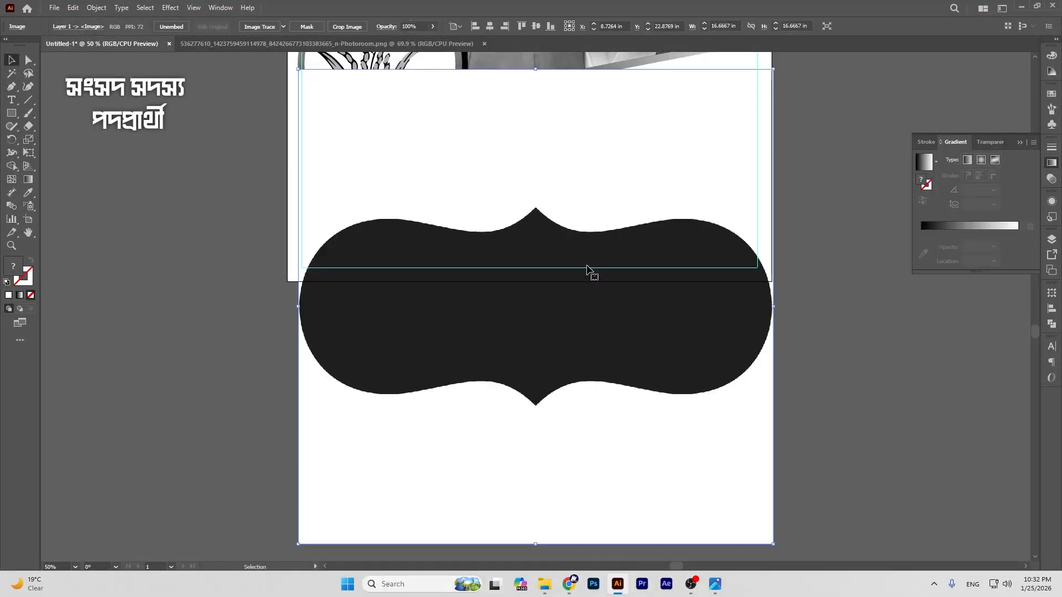
drag(587, 269, 581, 339)
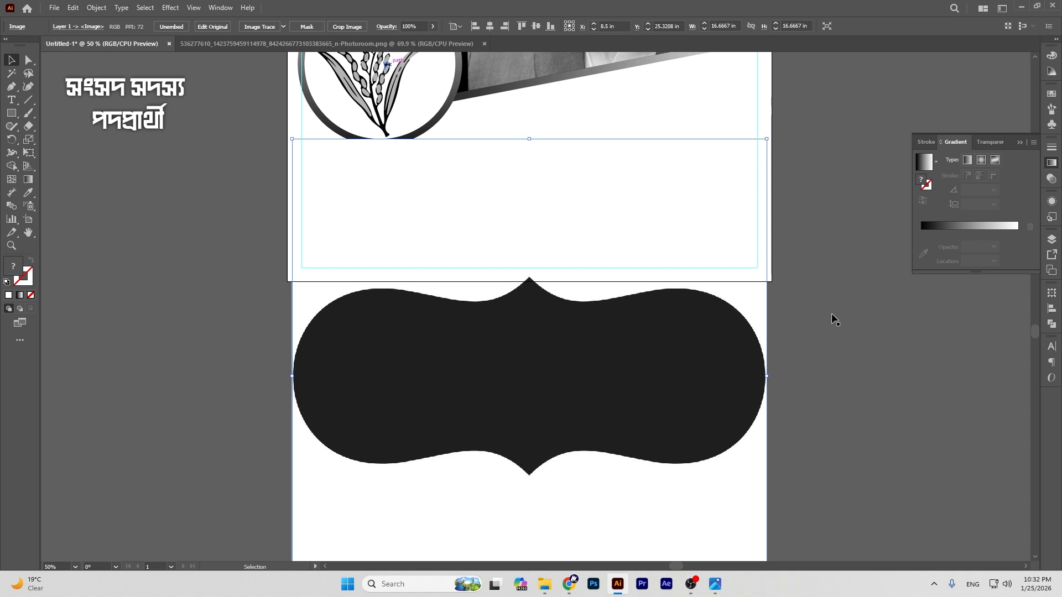
click(280, 27)
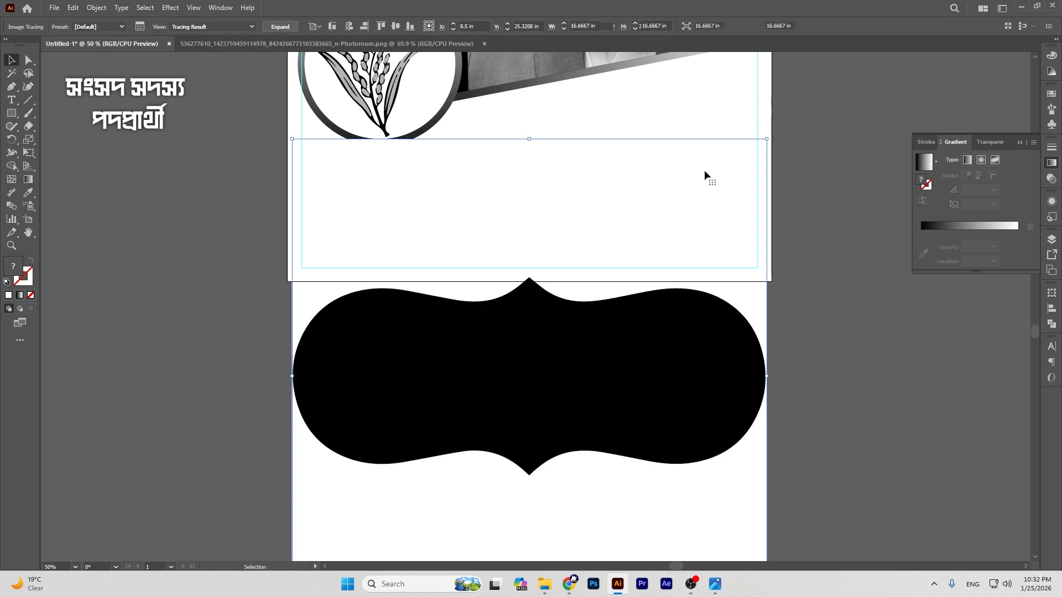
click(834, 276)
click(26, 62)
click(380, 201)
key(Delete)
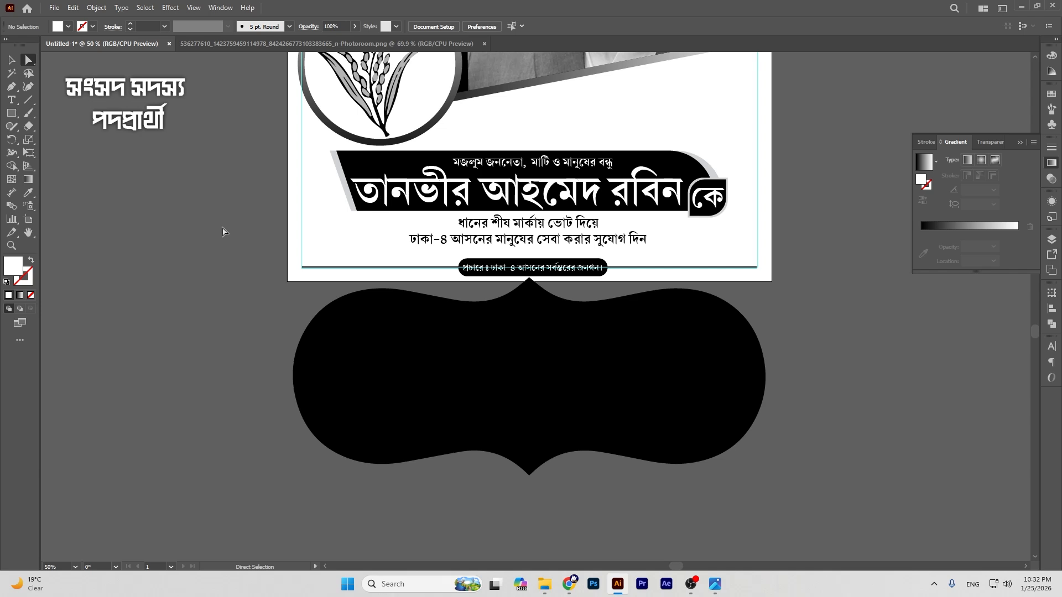
Step: Shrink the black bracket shape to about 5.72 by 2.40 in beside the rice emblem
click(10, 59)
click(535, 324)
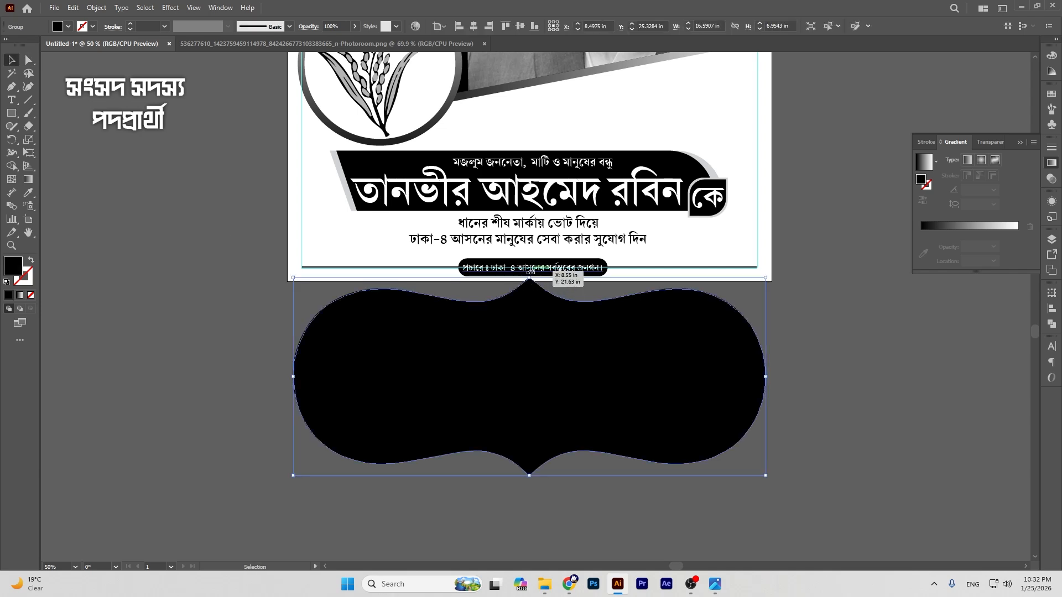
drag(530, 272, 537, 378)
drag(572, 410, 695, 111)
scroll(821, 221, up, 4)
drag(690, 225, 694, 216)
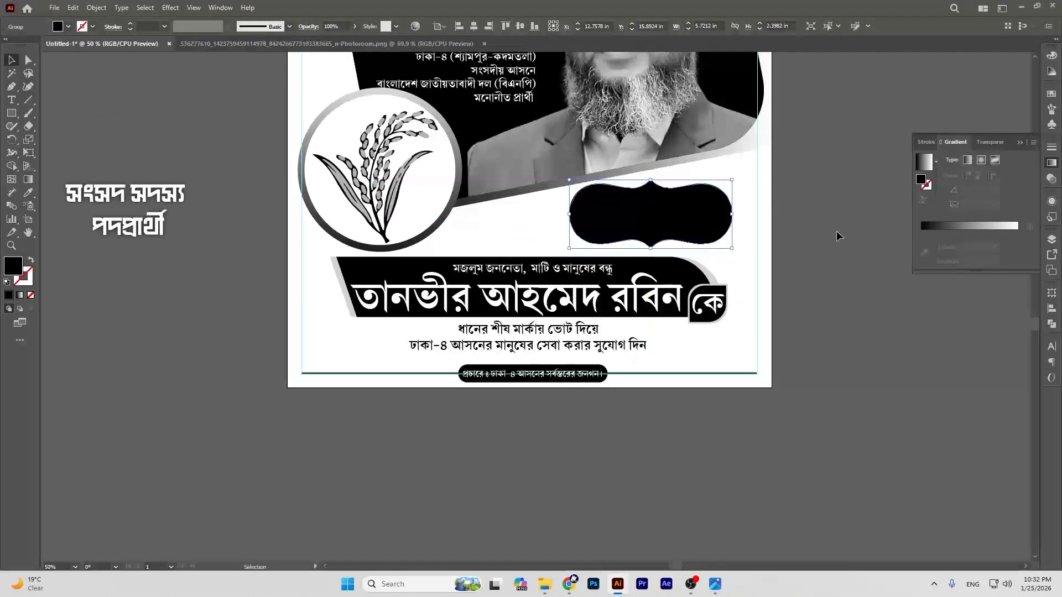
click(845, 246)
click(709, 218)
Step: Give the bracket shape the sampled white-to-black gradient and shrink it slightly
click(27, 193)
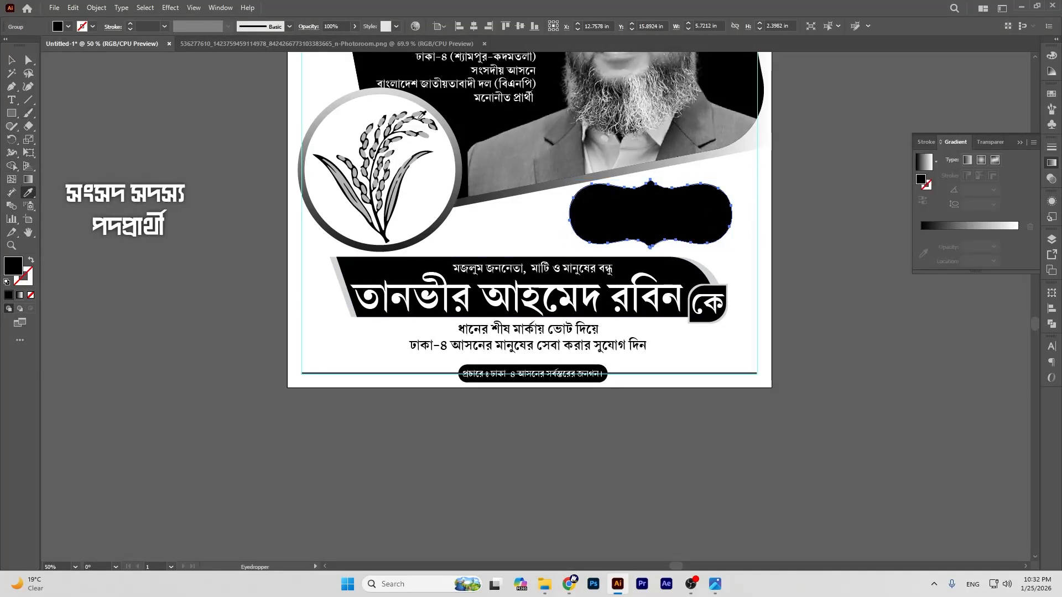
key(period)
click(12, 59)
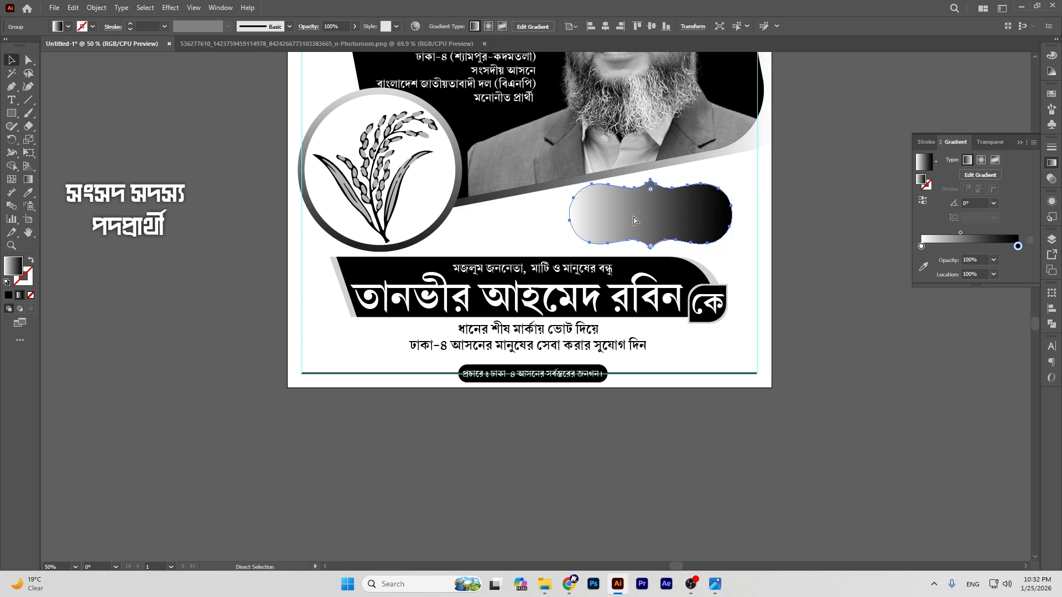
drag(634, 220, 733, 222)
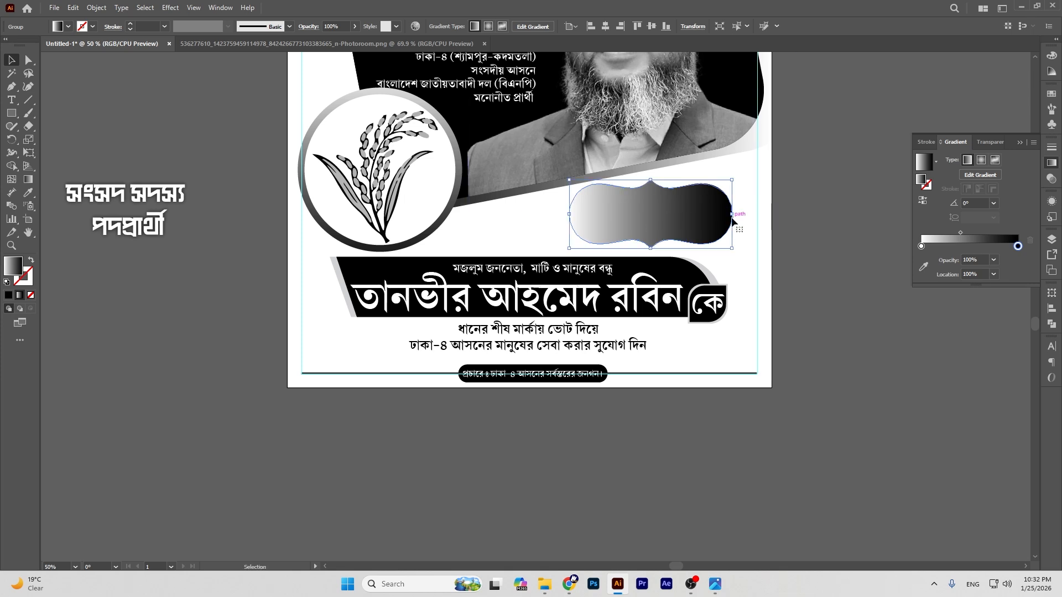
click(924, 202)
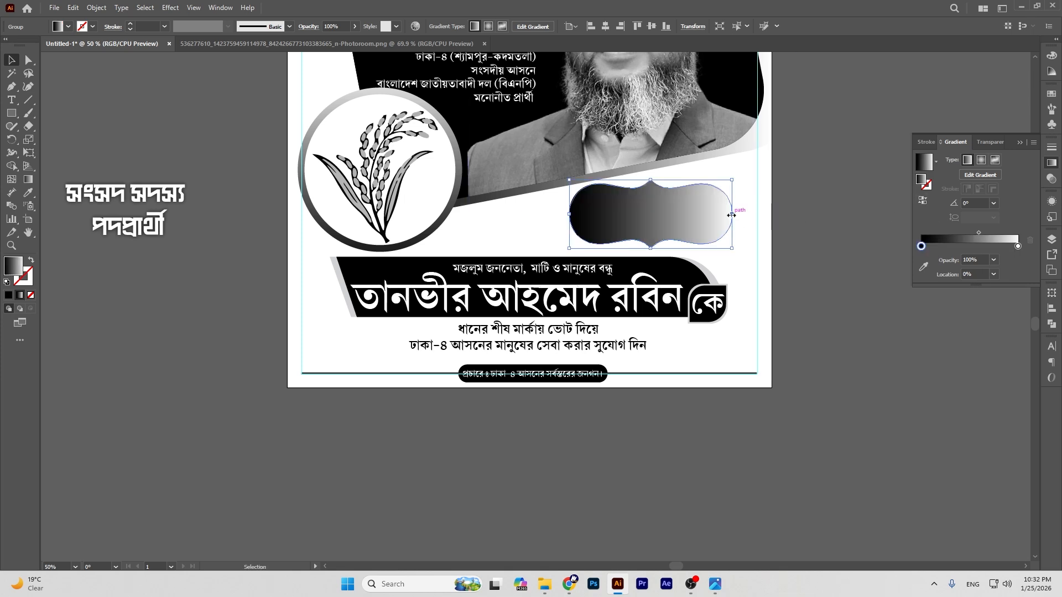
drag(731, 215, 726, 214)
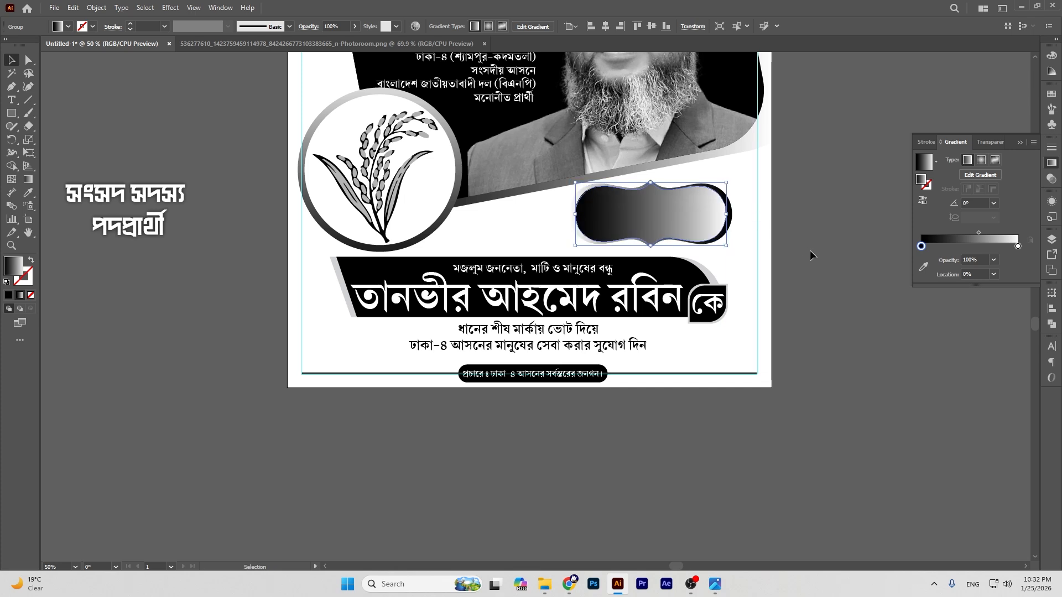
click(824, 256)
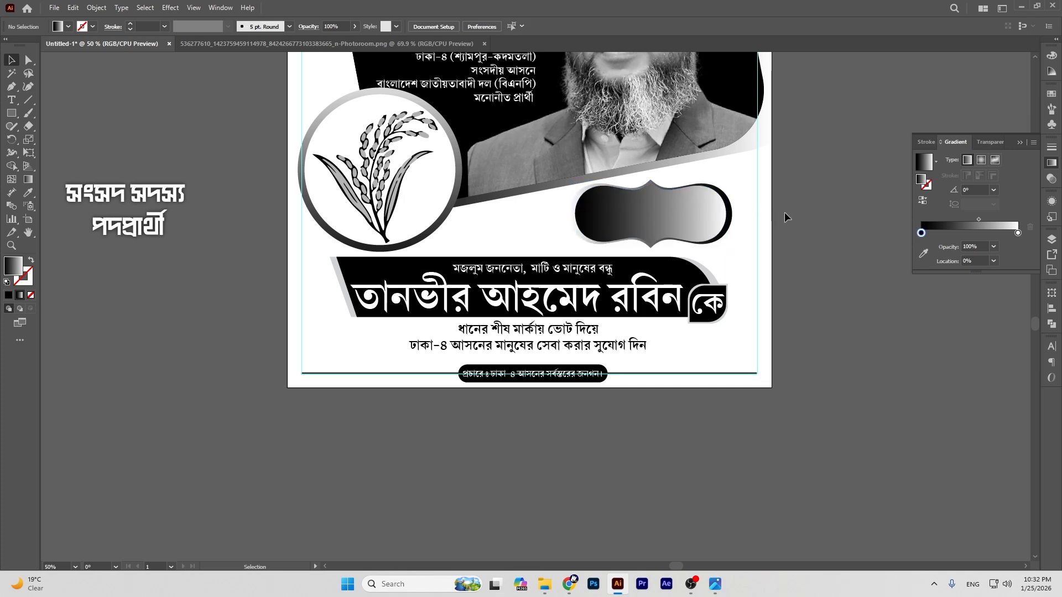
Step: Flip the badge gradient so white is left, then drag the heading onto the badge
click(730, 209)
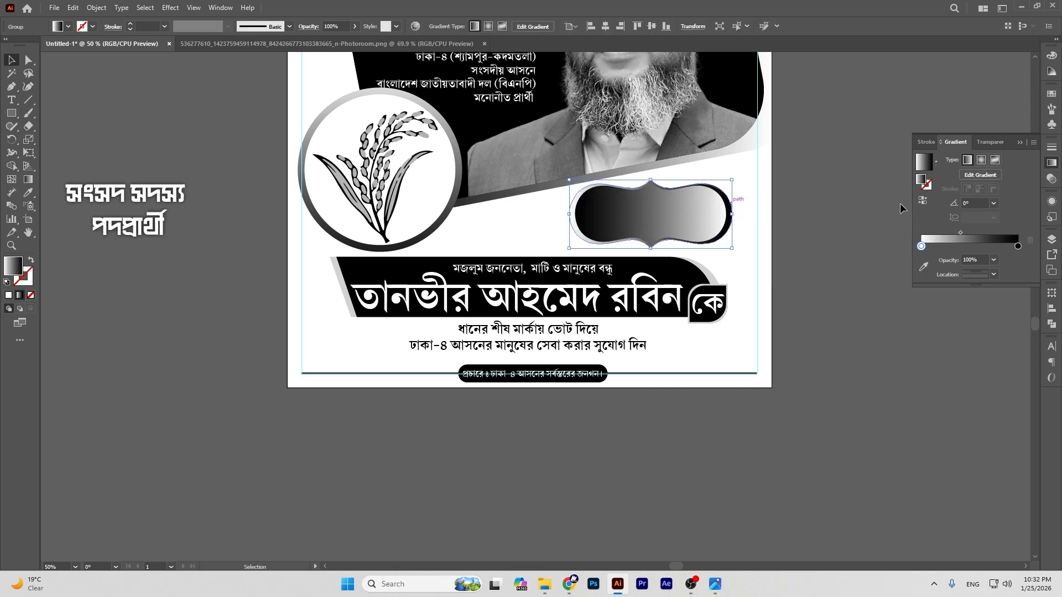
click(922, 201)
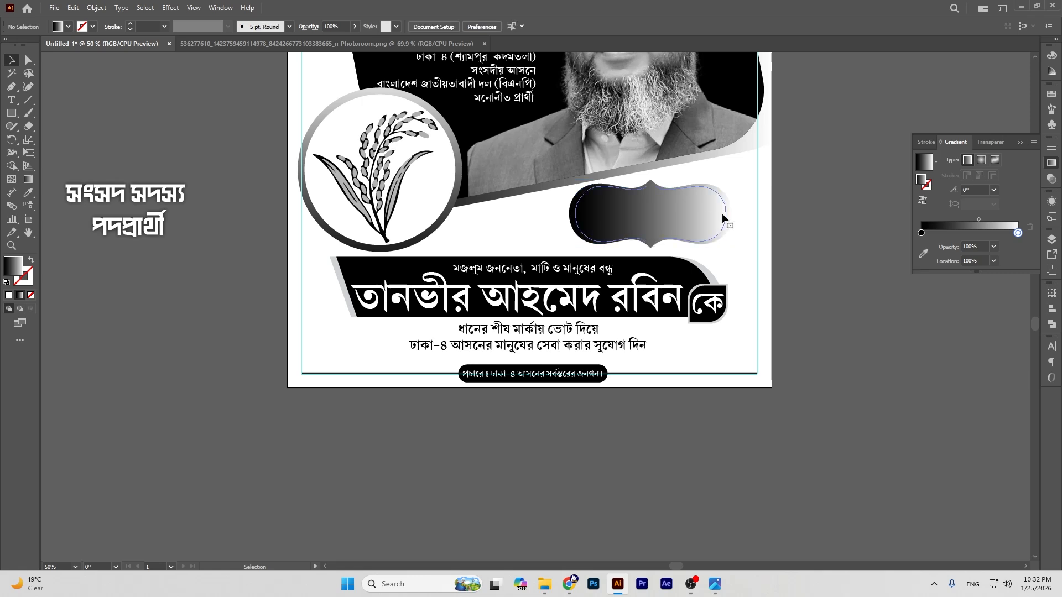
click(922, 200)
click(845, 201)
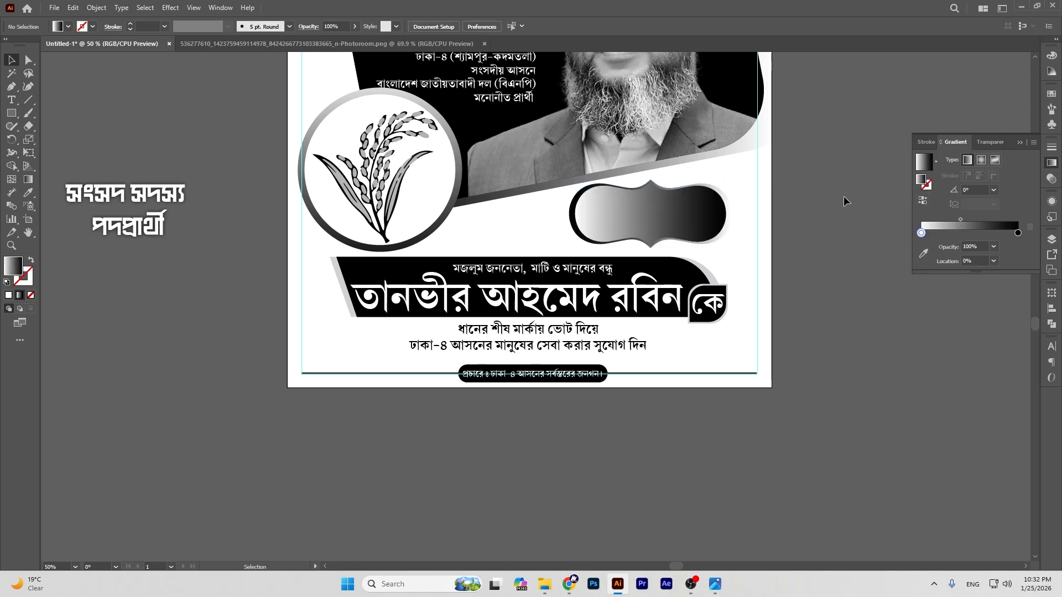
drag(163, 197, 695, 206)
Step: Bring 'সংসদ সদস্য পদপ্রার্থী' to front and scale it to about 58.9 pt, centred in the badge
key(ctrl+shift+bracketright)
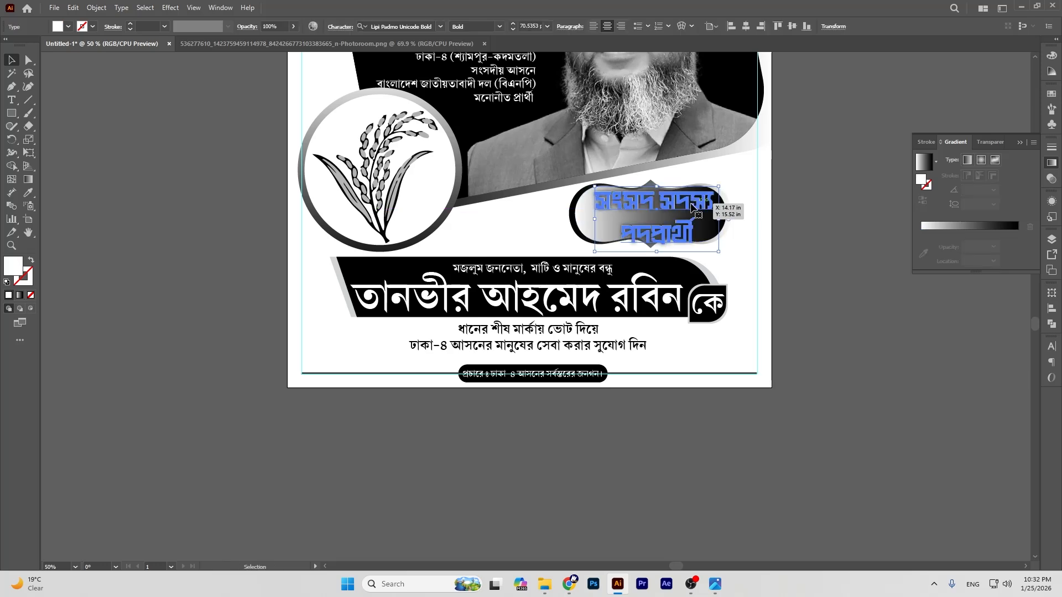
drag(656, 185, 657, 199)
drag(656, 243, 657, 250)
drag(662, 209, 659, 209)
click(807, 237)
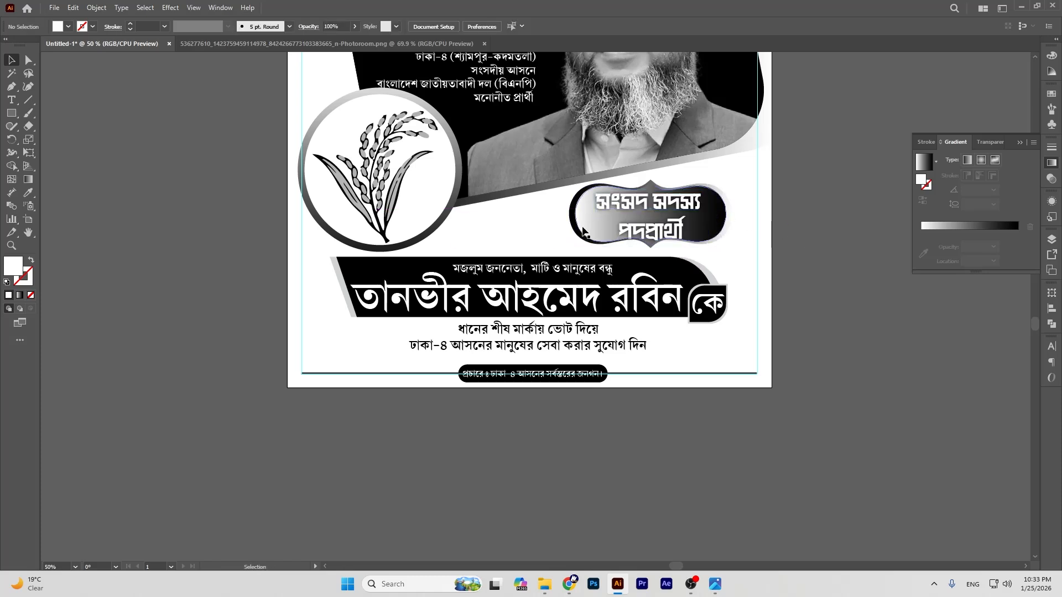
click(636, 201)
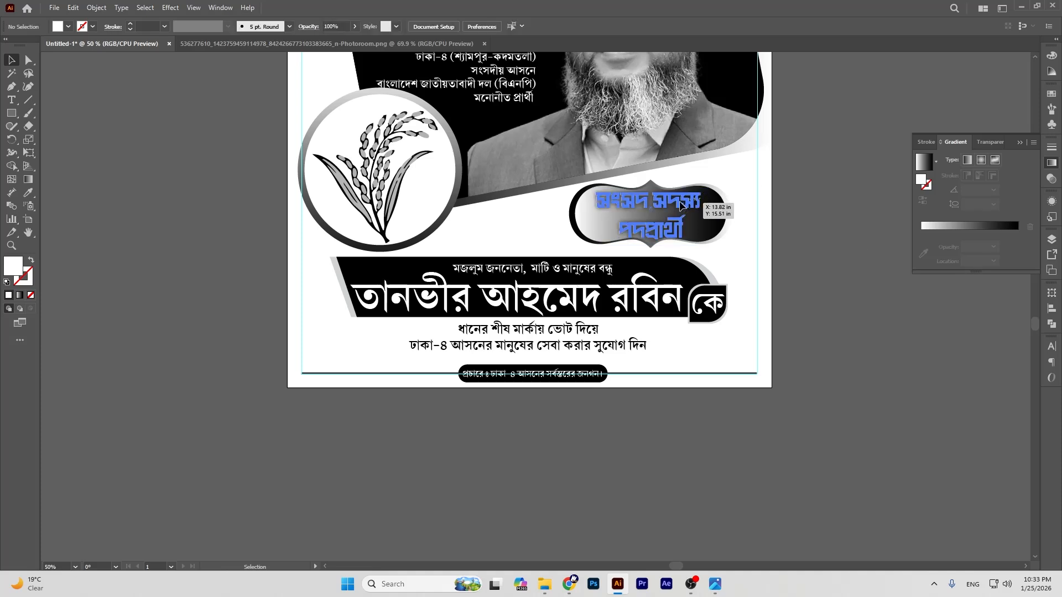
drag(652, 190, 652, 192)
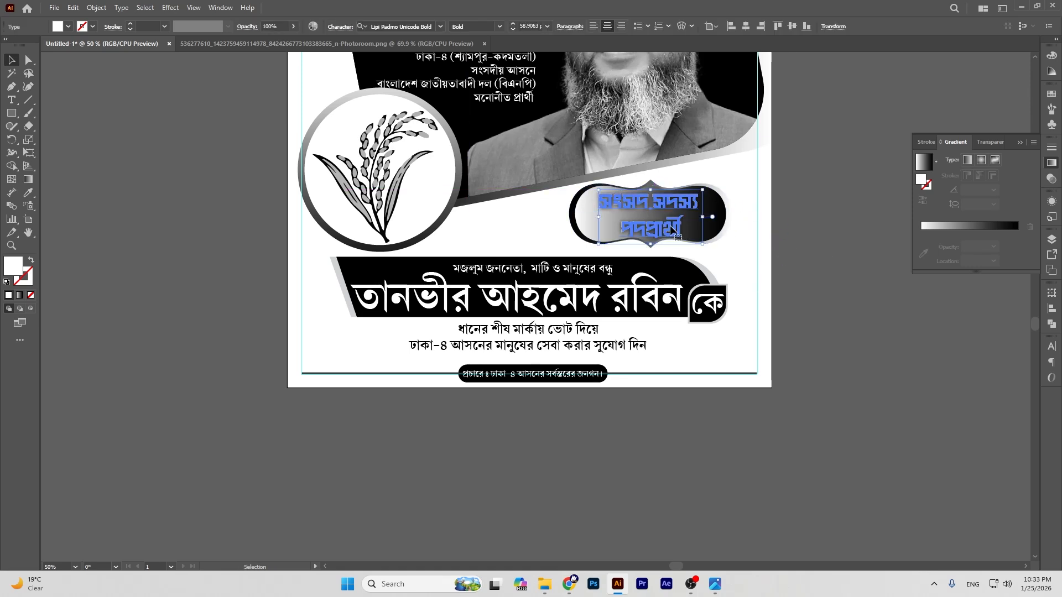
drag(671, 235, 667, 235)
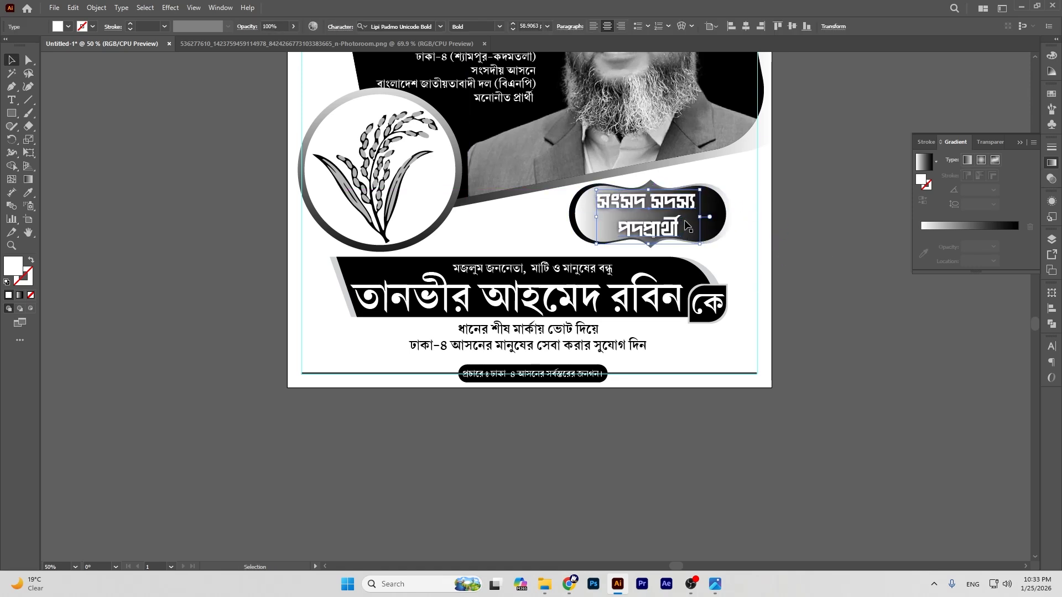
click(840, 249)
key(ctrl+minus)
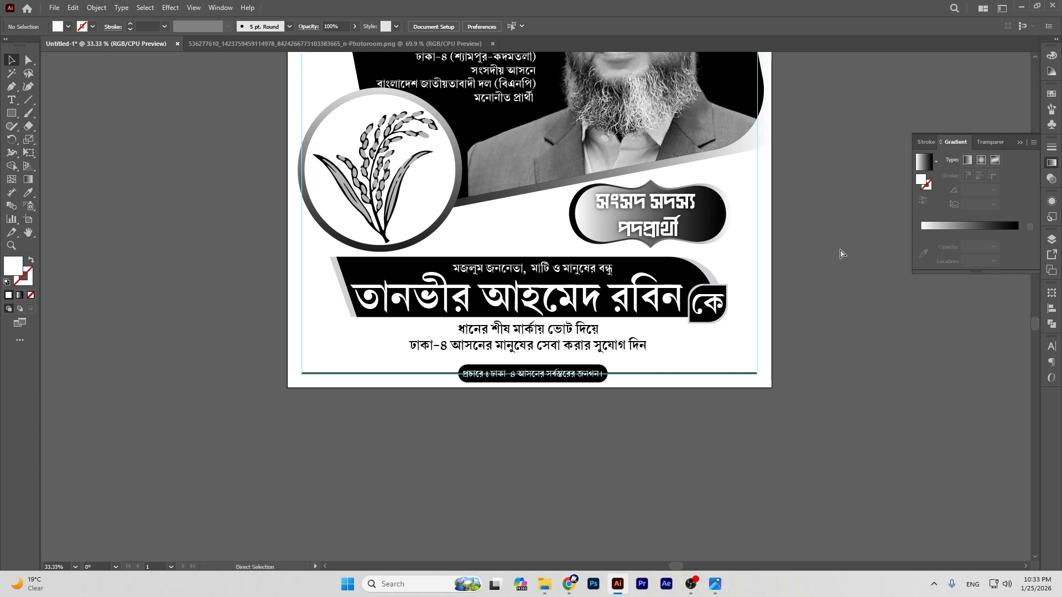
key(ctrl+F11)
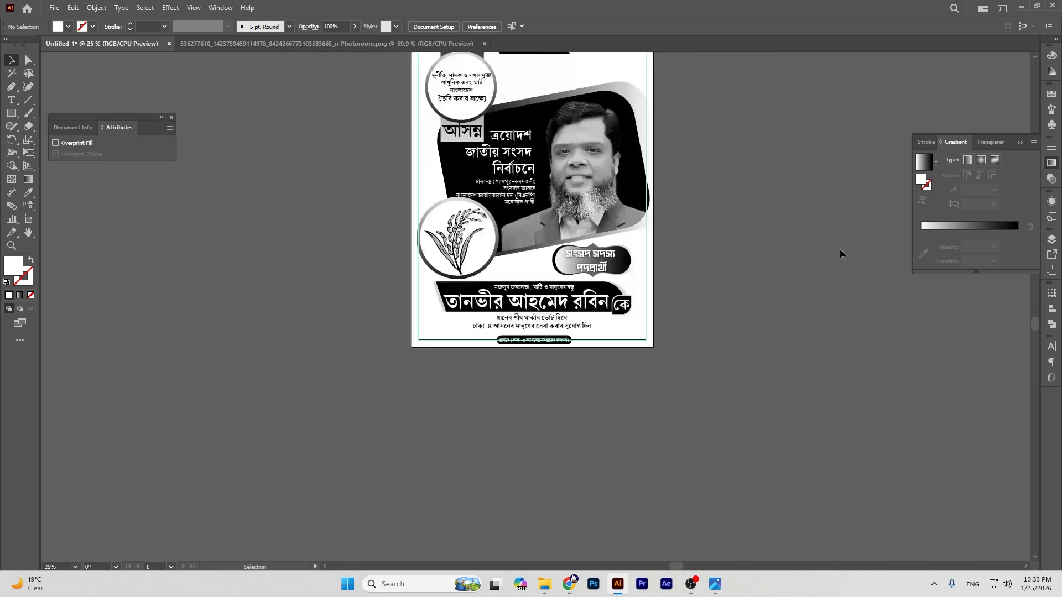
Step: Close the Attributes panel and the separate PNG portrait photo document
click(173, 117)
scroll(768, 323, up, 3)
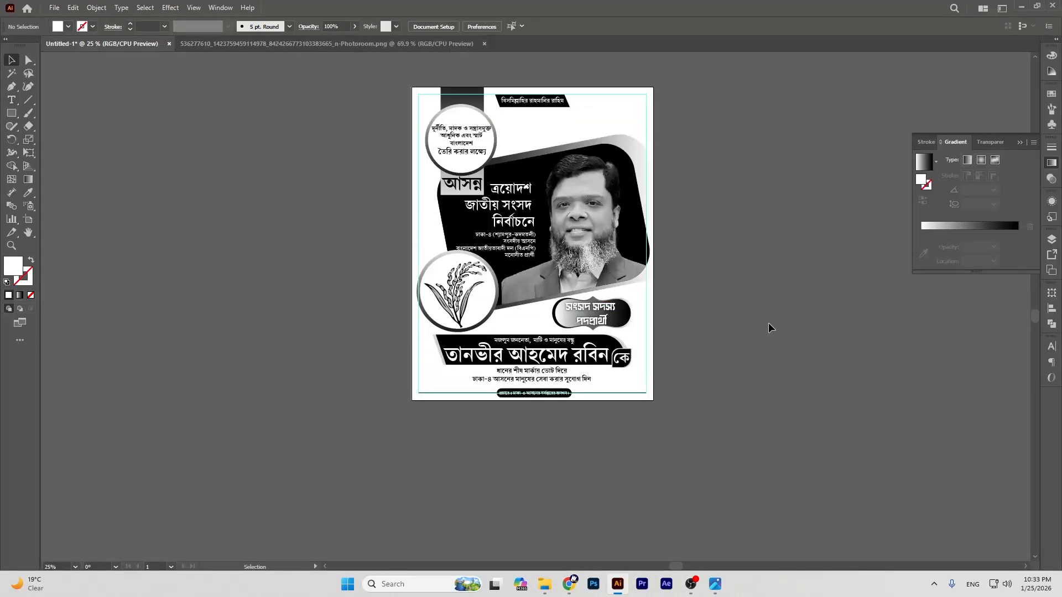
scroll(705, 176, down, 1)
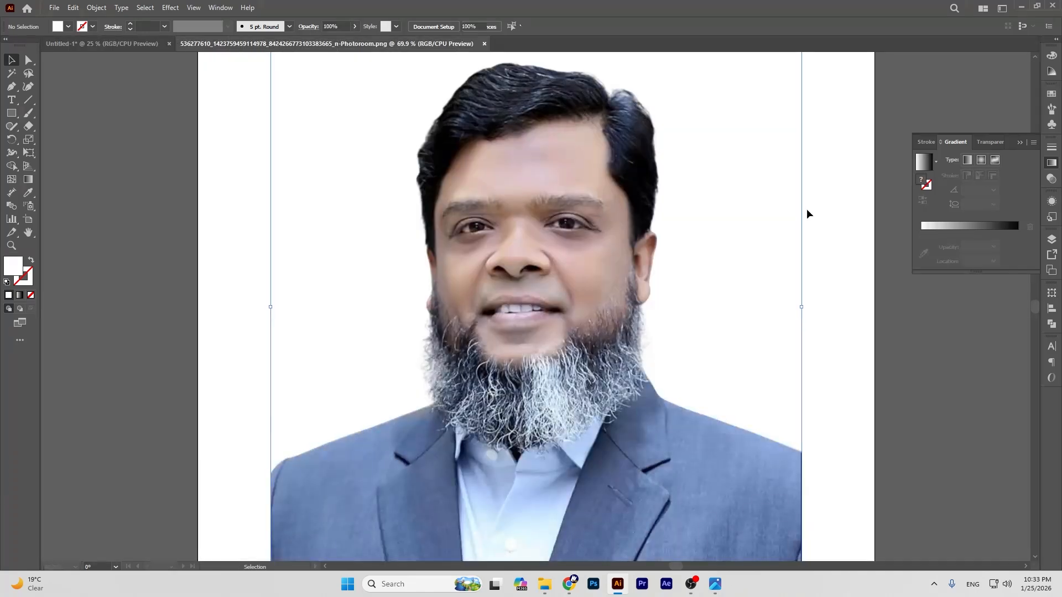
click(399, 42)
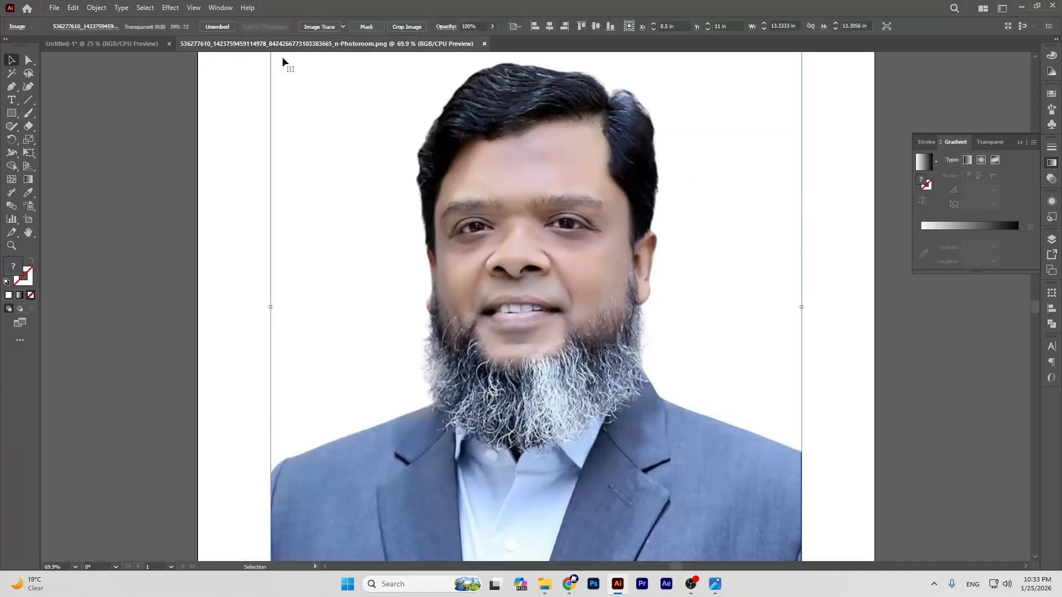
click(484, 44)
Step: View 'Screenshot 2026-01-25 150004.png' in Photos, then minimize it
mouse_move(715, 584)
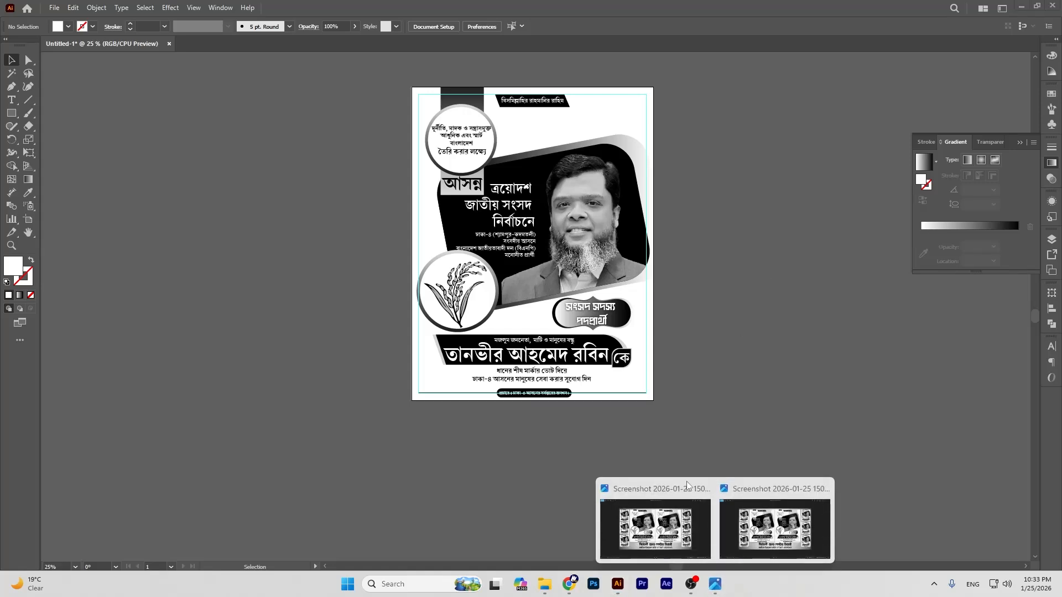
click(687, 485)
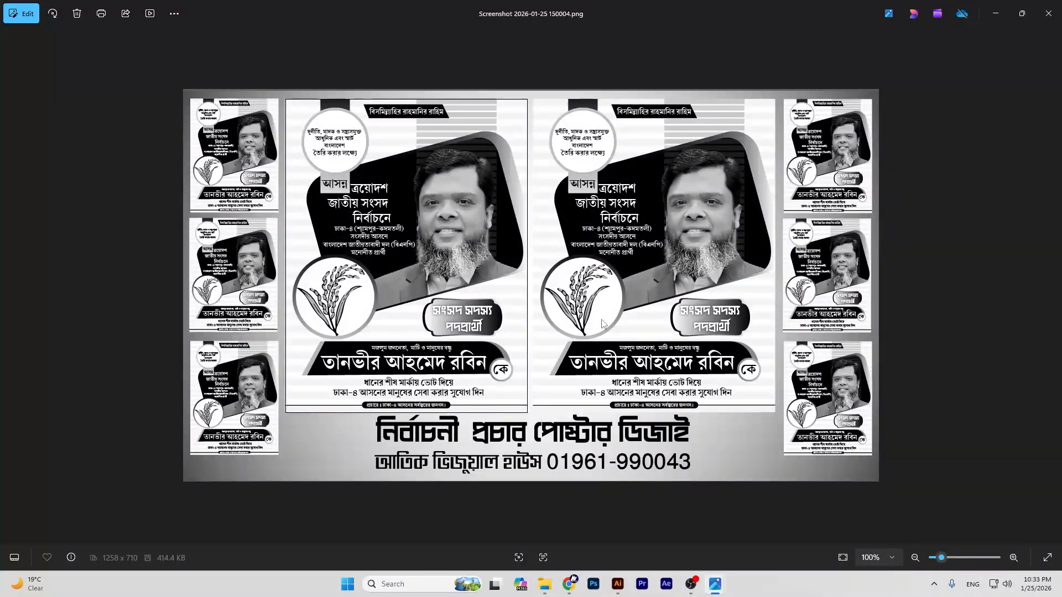
click(996, 13)
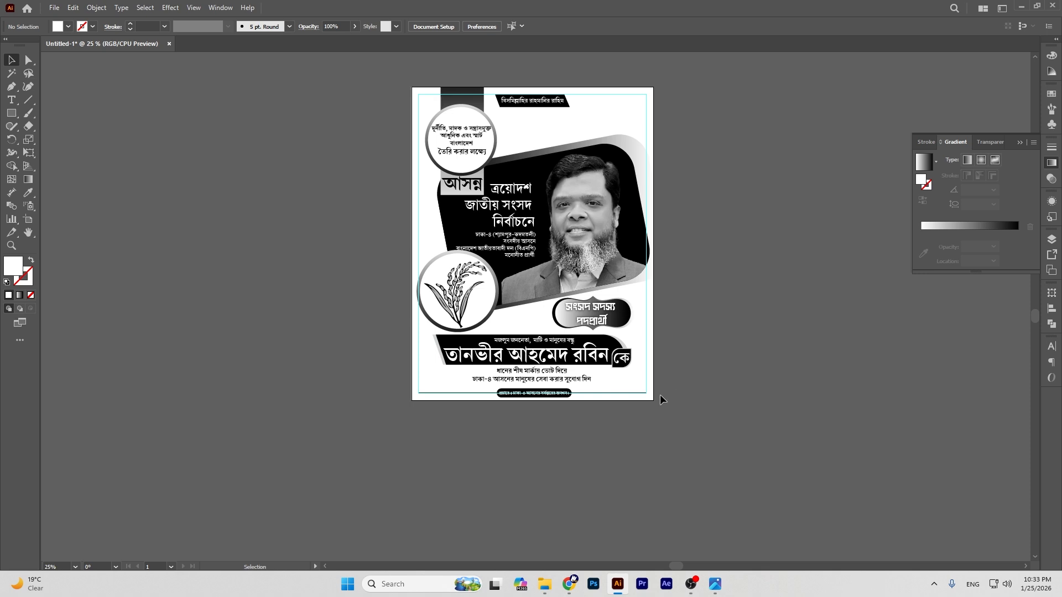
Step: Undo a trial widening of the bottom line and dismiss the script file dialog
click(644, 395)
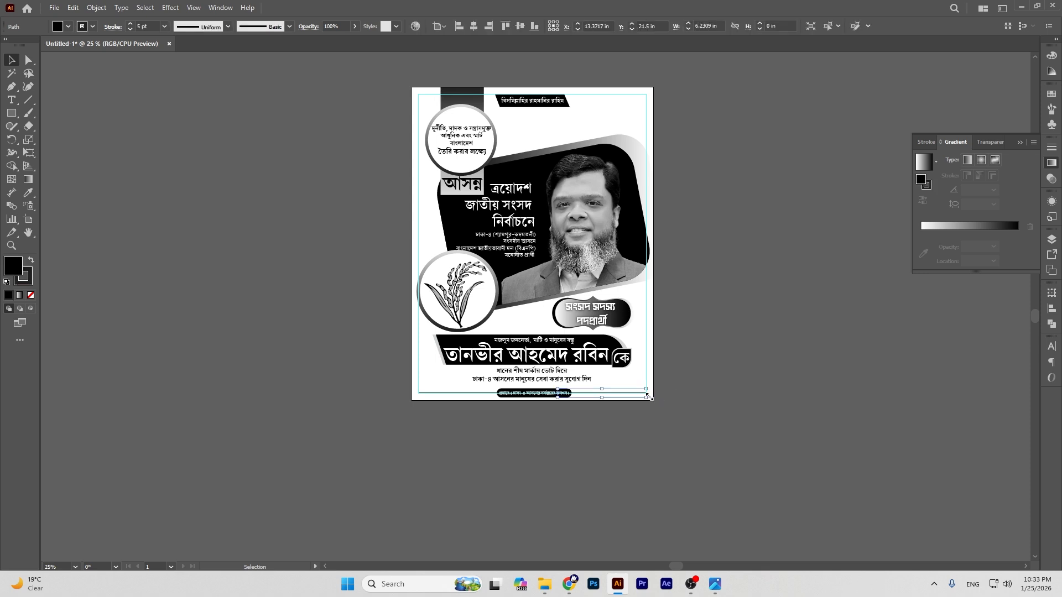
drag(650, 401, 655, 402)
click(711, 390)
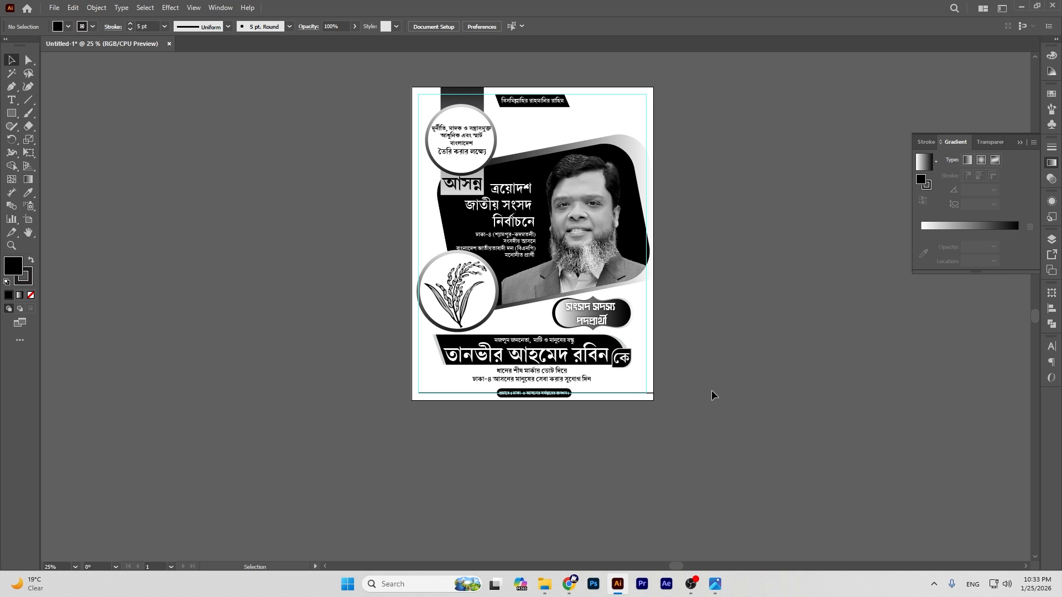
key(ctrl+z)
key(ctrl+equal)
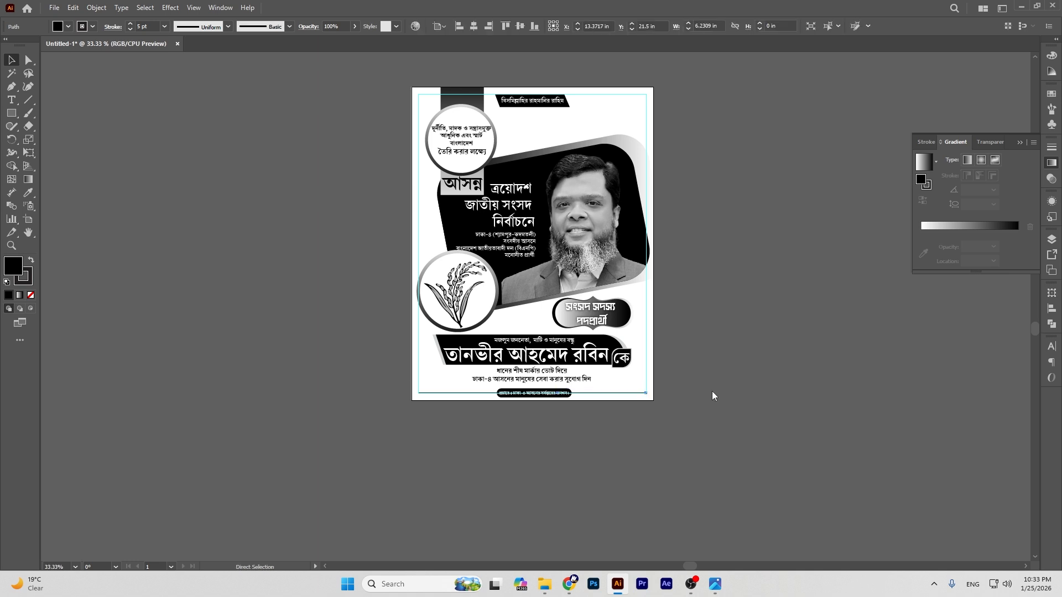
key(ctrl+F12)
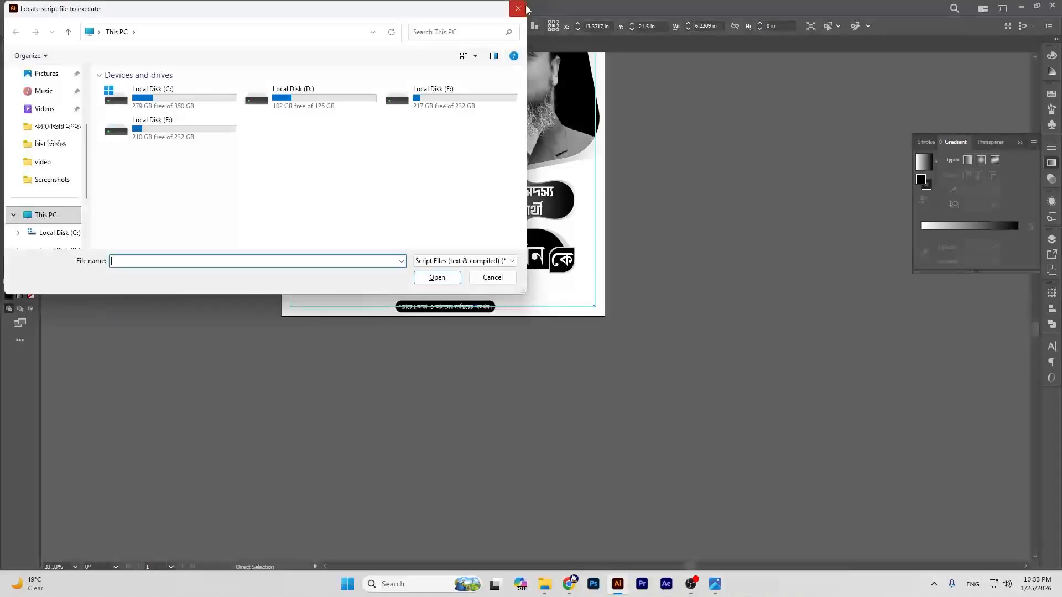
click(524, 8)
click(12, 61)
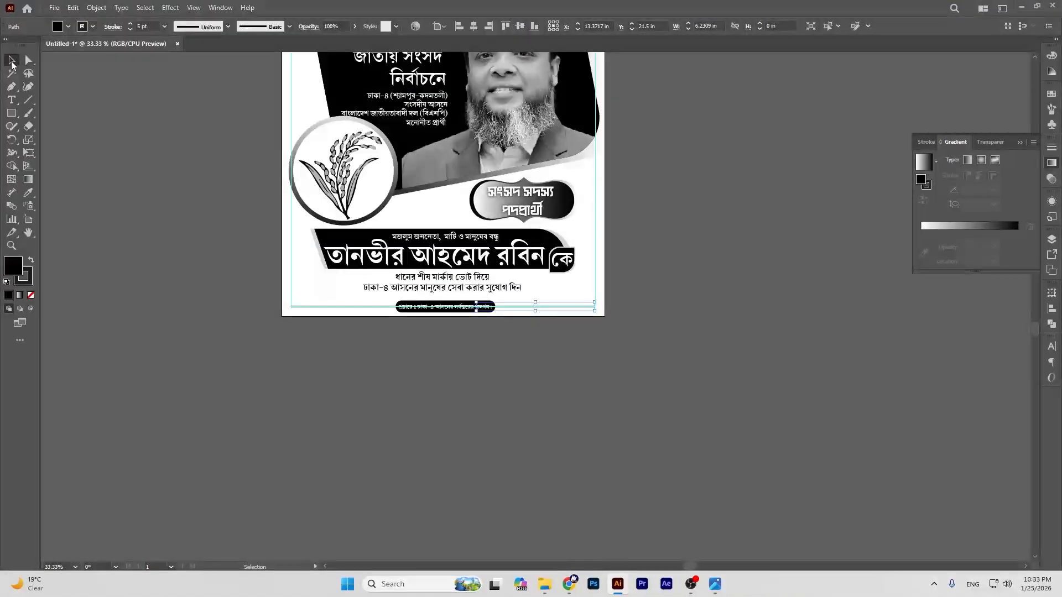
click(678, 271)
Step: Extend the bottom black line out to the artboard's right edge
key(ctrl+equal)
key(ctrl+equal)
key(ctrl+equal)
key(ctrl+equal)
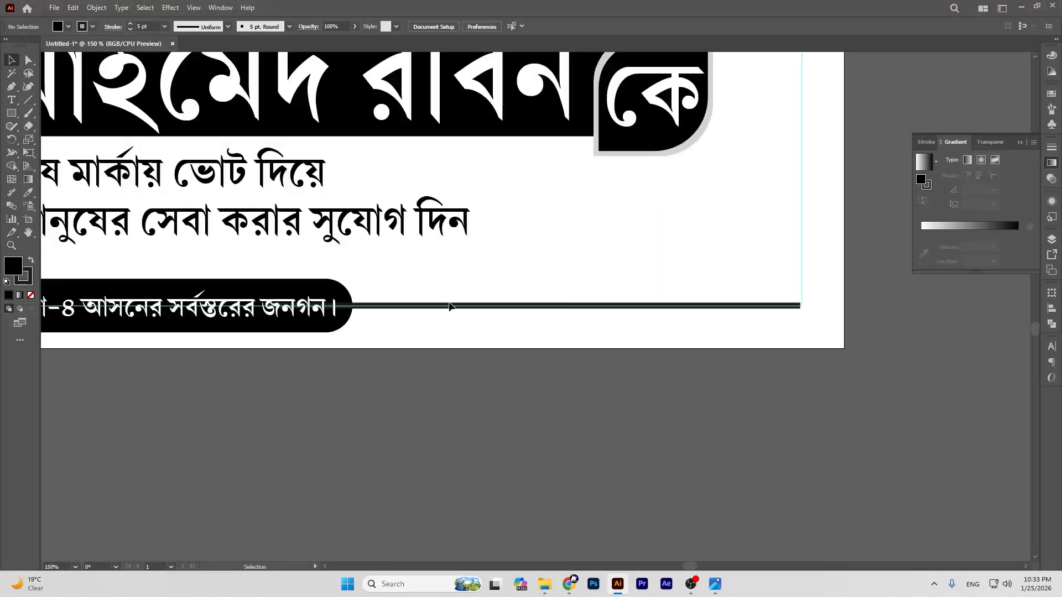
click(28, 232)
drag(595, 328, 350, 359)
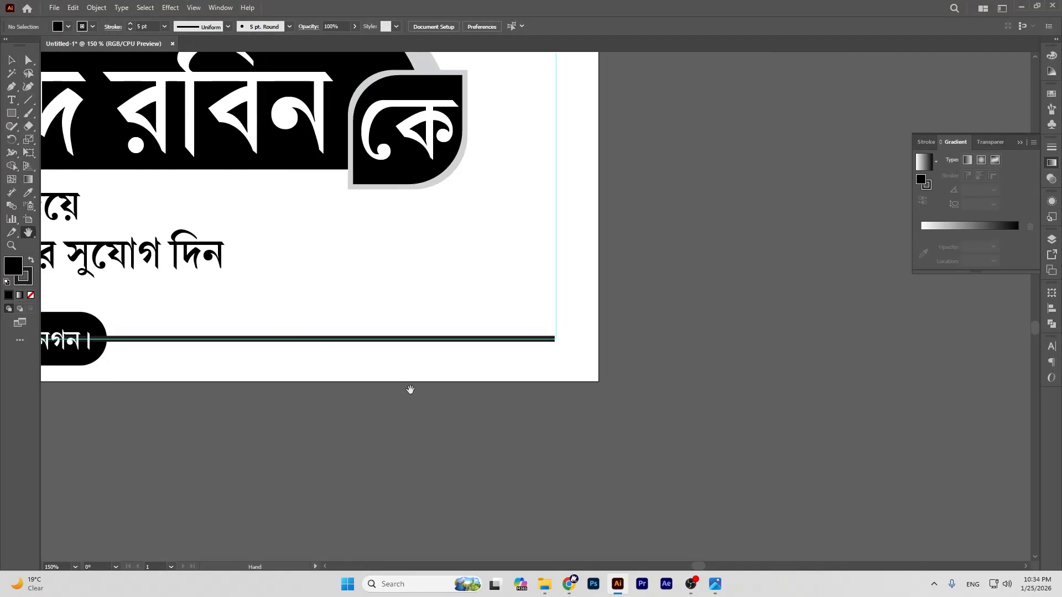
key(ctrl+equal)
key(ctrl+equal)
drag(591, 396, 569, 372)
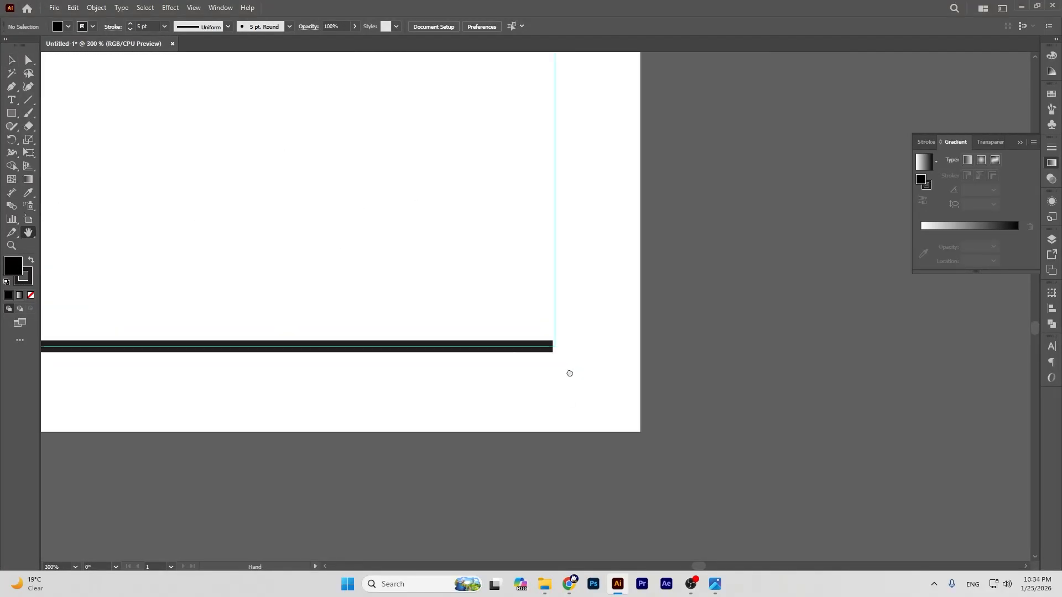
click(11, 59)
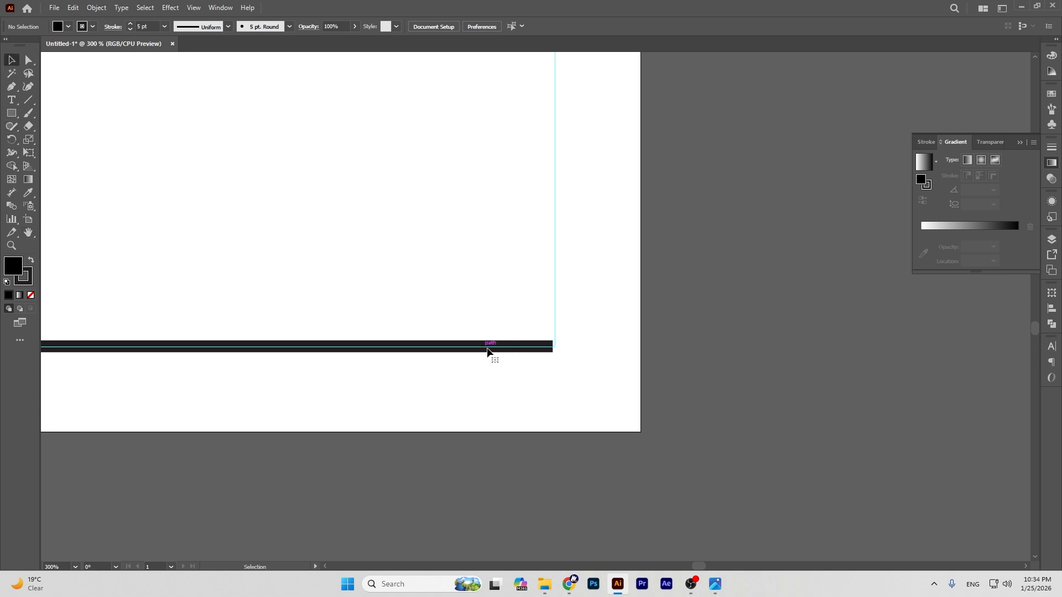
click(483, 351)
drag(552, 353, 641, 357)
click(711, 370)
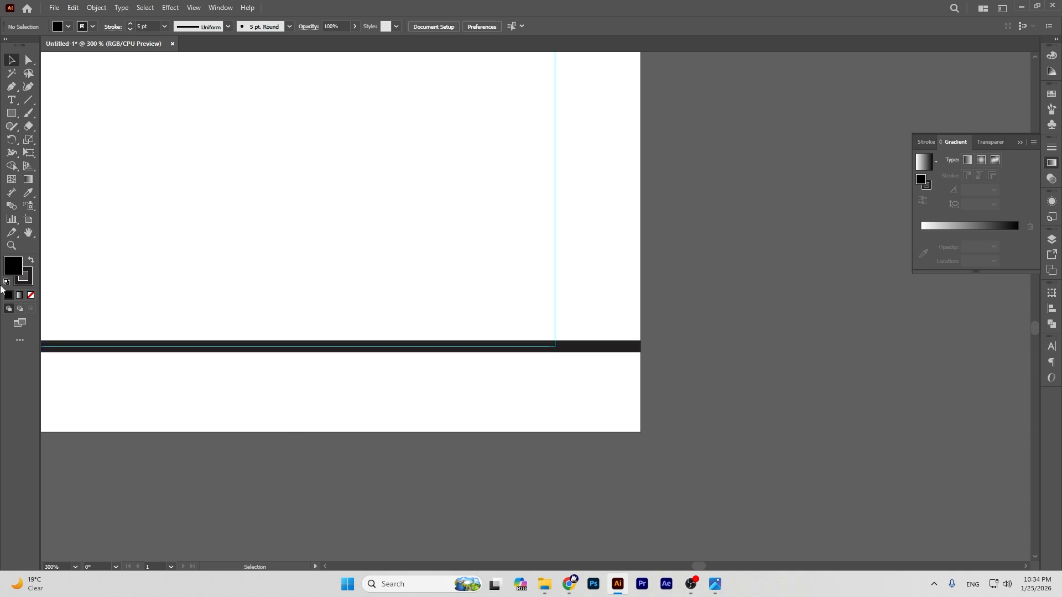
Step: Extend the bottom black line out to the artboard's left edge
click(30, 234)
drag(221, 360, 949, 265)
drag(67, 265, 459, 247)
scroll(542, 275, left, 10)
key(v)
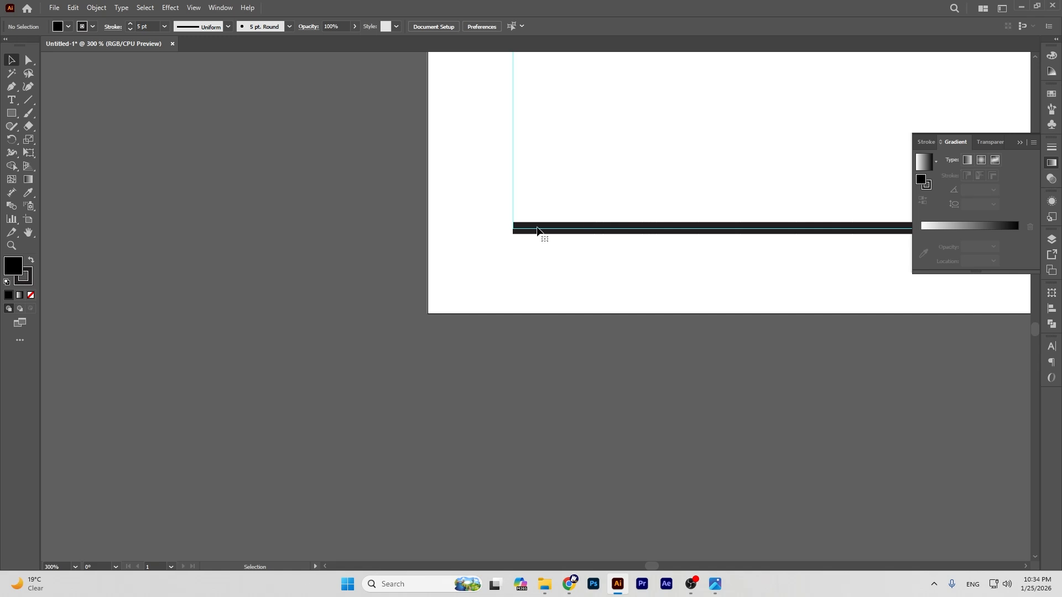
click(537, 230)
drag(512, 235, 427, 251)
click(334, 234)
click(28, 233)
drag(644, 174, 201, 277)
drag(412, 239, 348, 325)
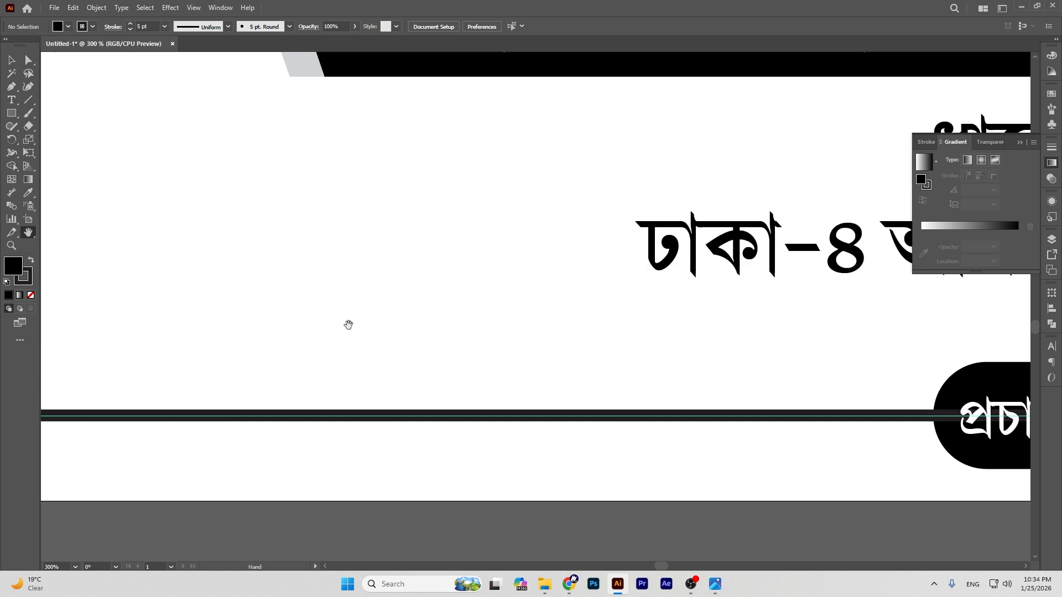
key(ctrl+minus)
key(ctrl+minus)
key(ctrl+minus)
drag(956, 329, 683, 337)
key(ctrl+minus)
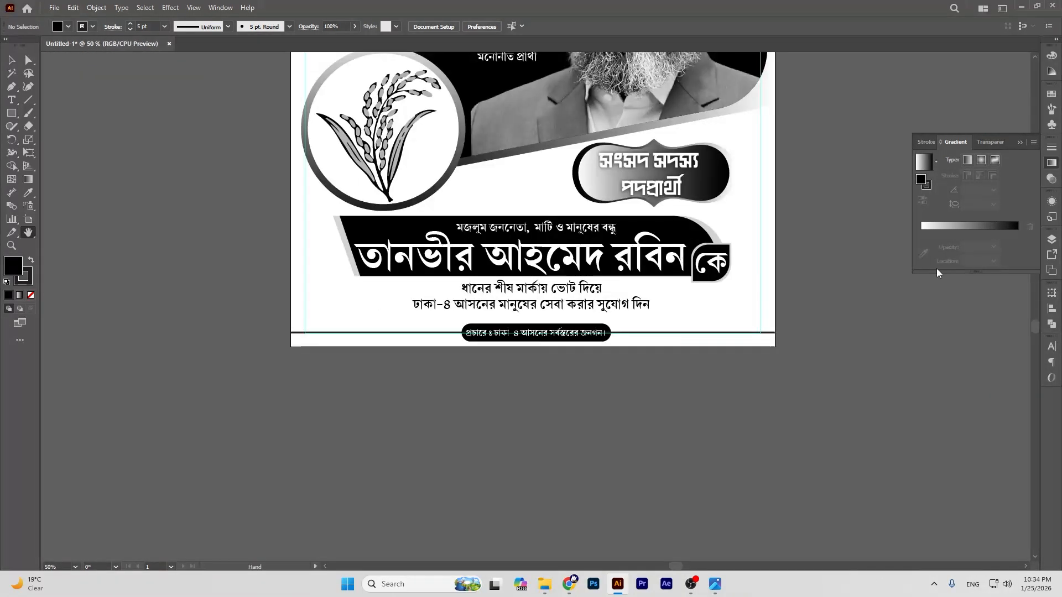
Step: Select the full-artboard white rectangle and drag it off the poster page
scroll(697, 252, up, 10)
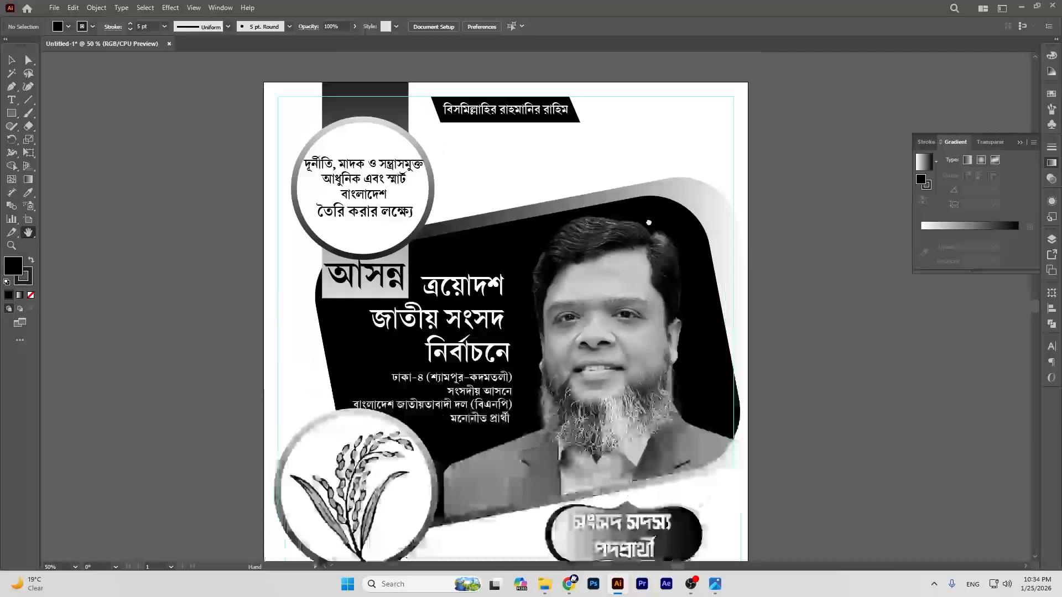
scroll(648, 222, down, 3)
key(ctrl+minus)
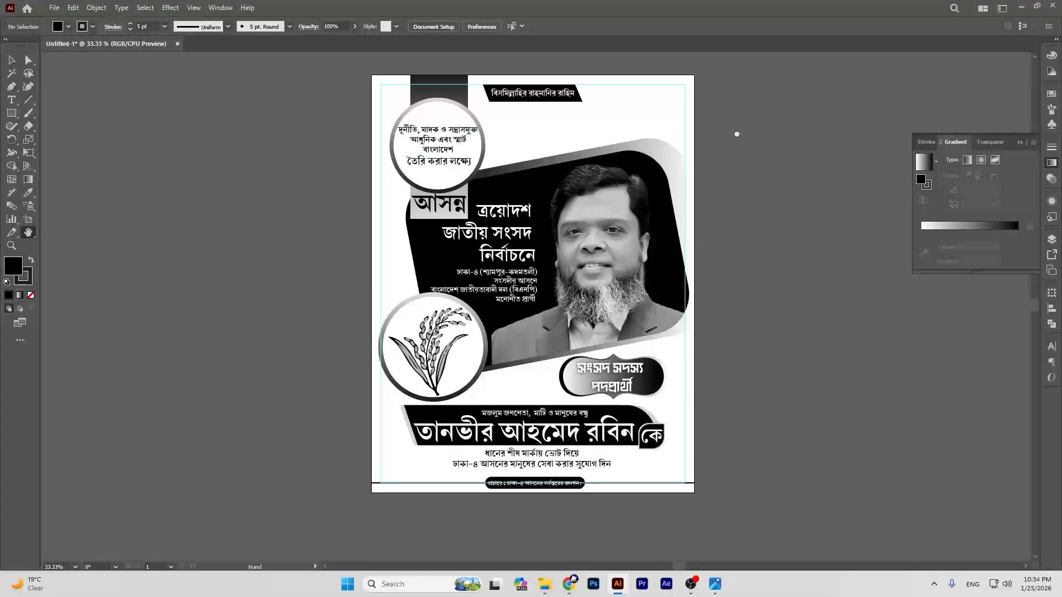
key(v)
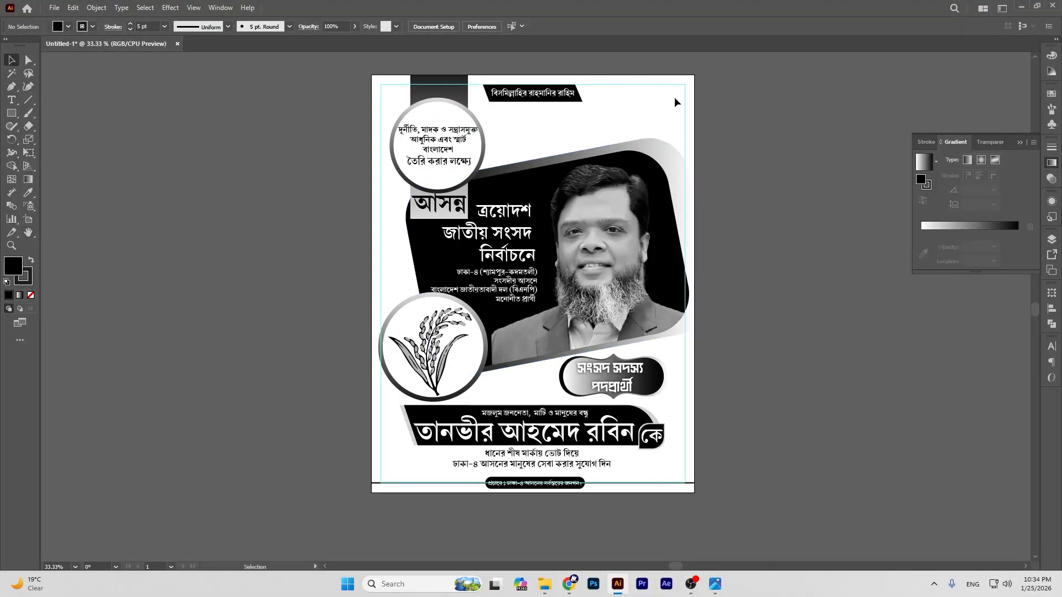
click(675, 98)
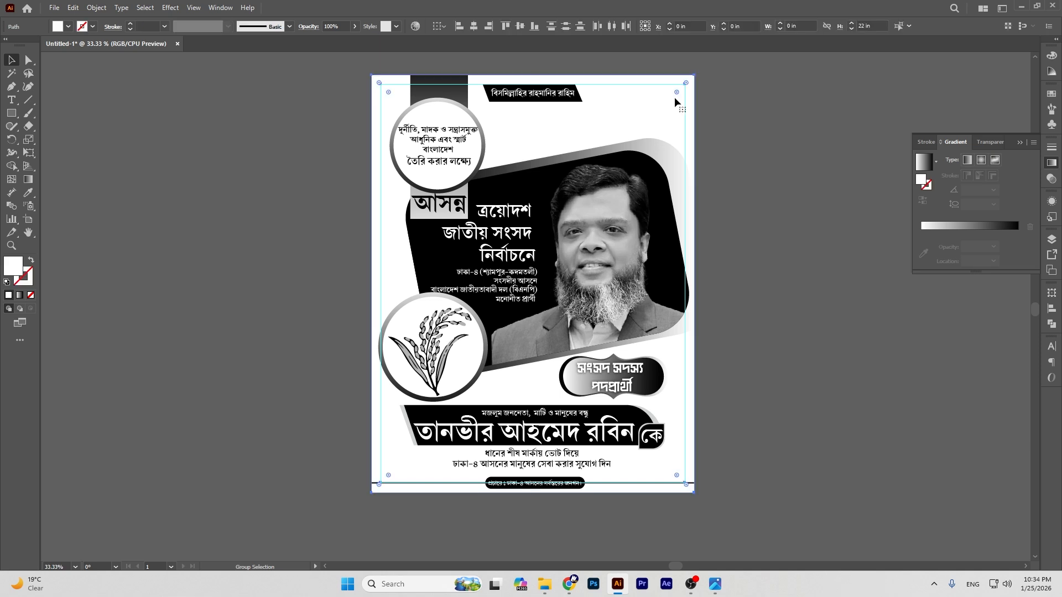
click(853, 161)
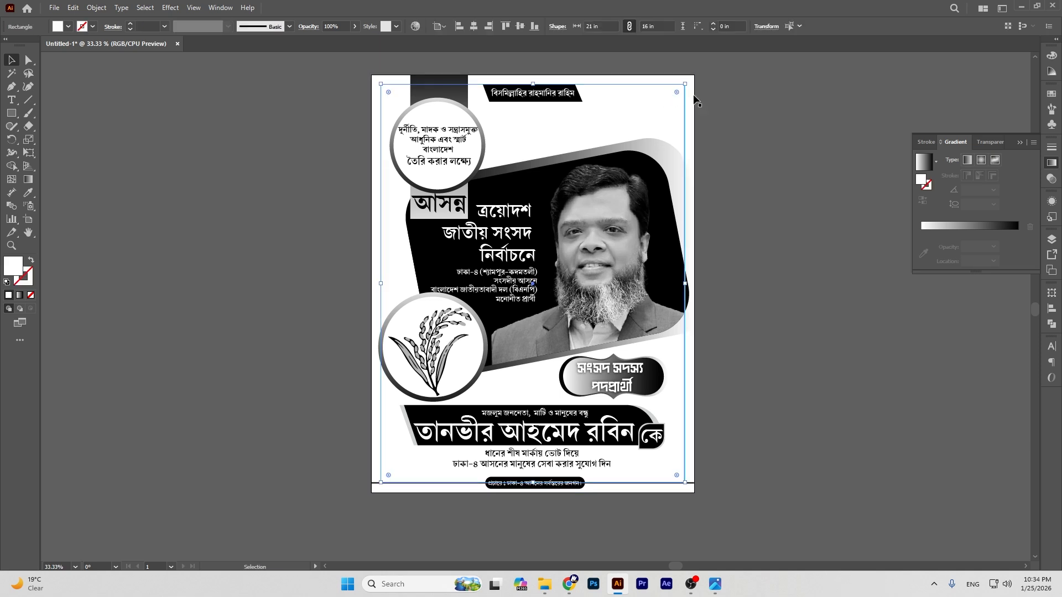
click(681, 85)
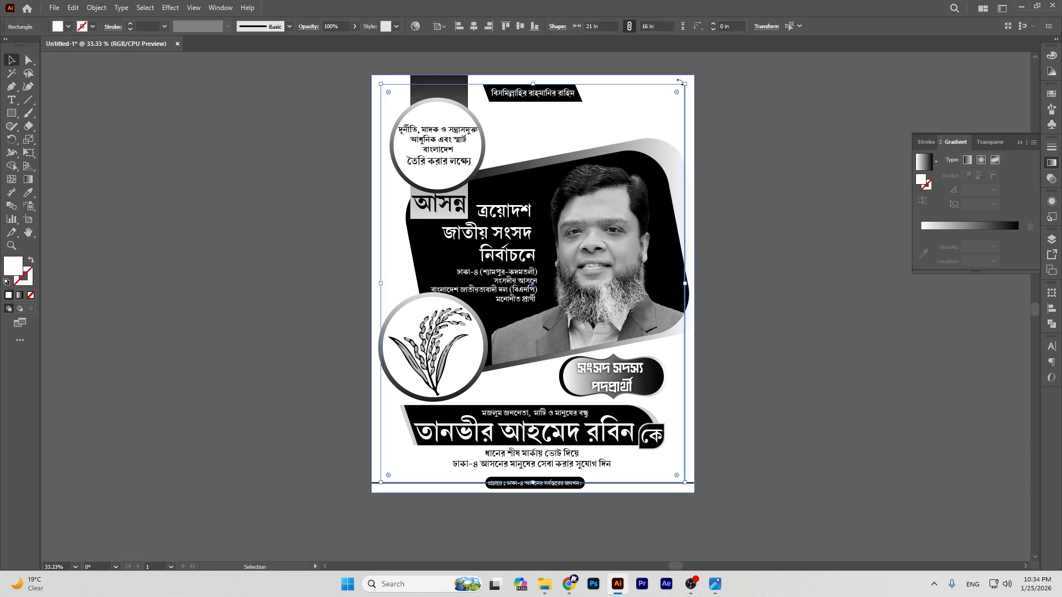
ctrl+click(790, 143)
click(685, 91)
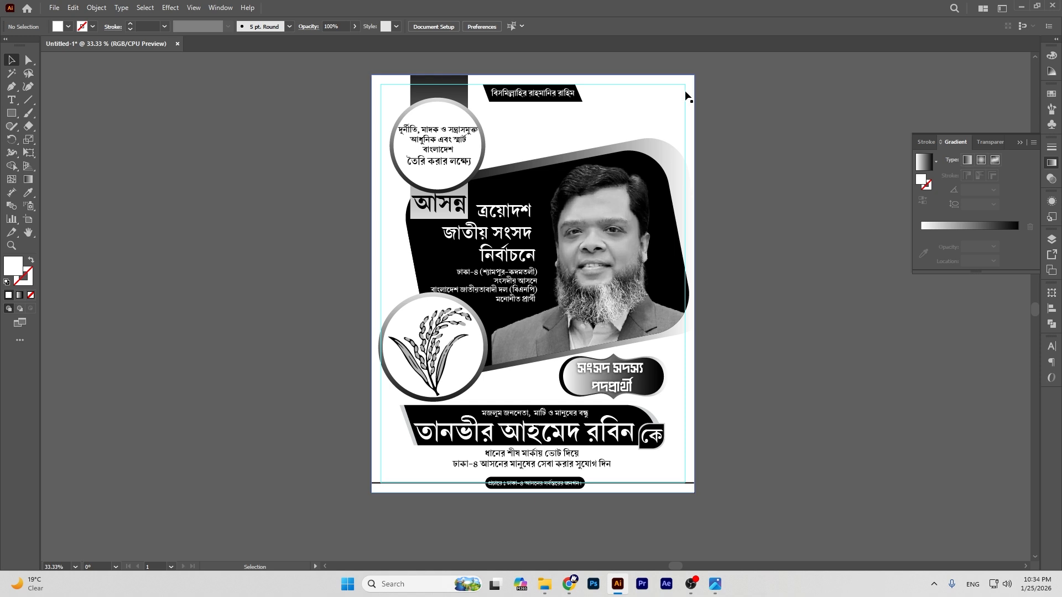
drag(685, 90, 792, 129)
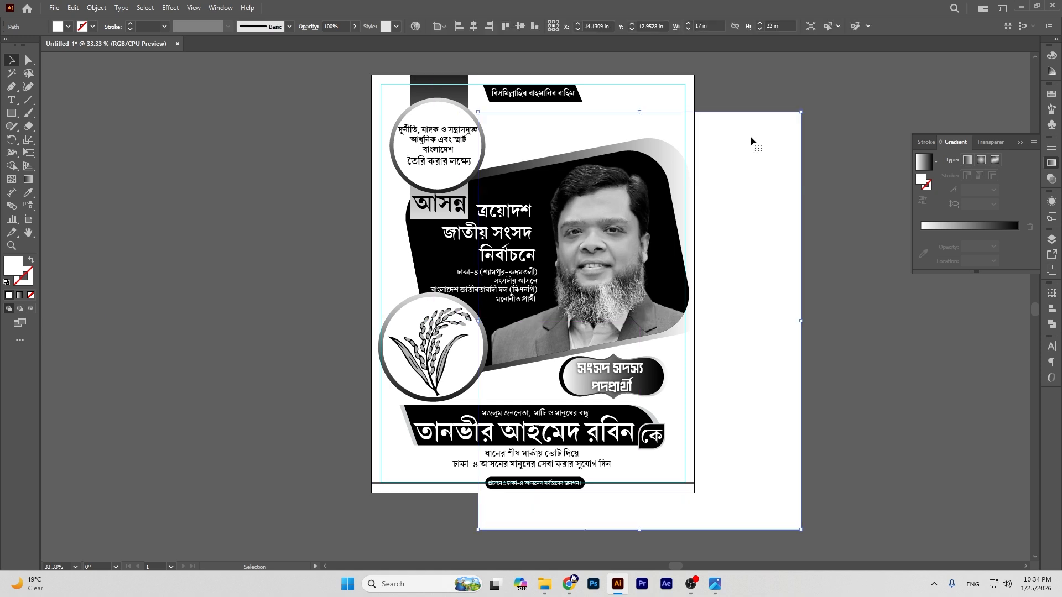
Step: Position the 17 by 22 in white rectangle on empty canvas left of the poster
scroll(744, 130, down, 2)
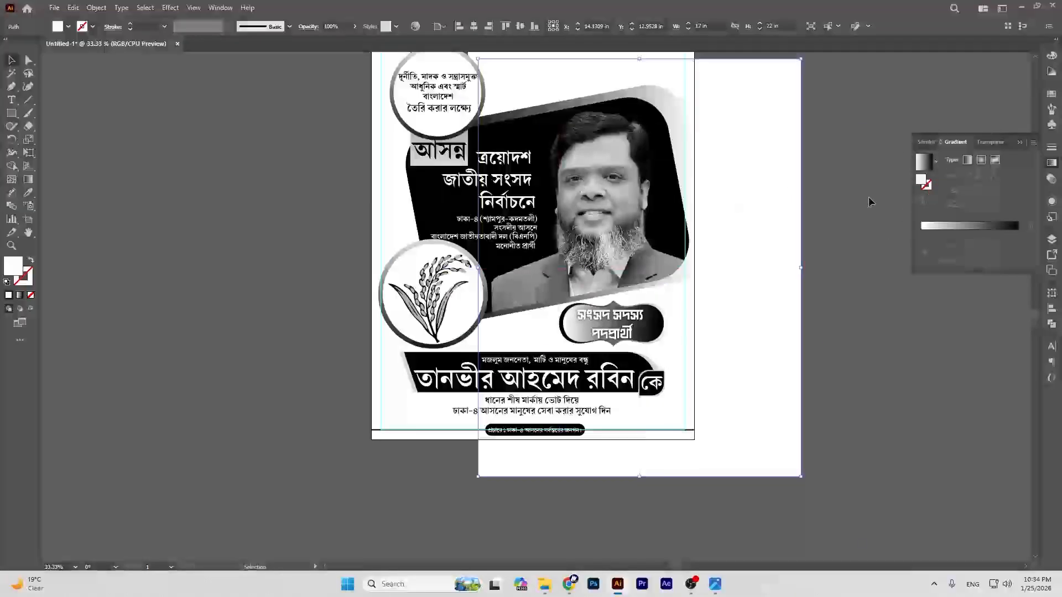
drag(800, 169, 308, 196)
click(29, 233)
drag(454, 237, 871, 286)
key(v)
drag(634, 212, 461, 169)
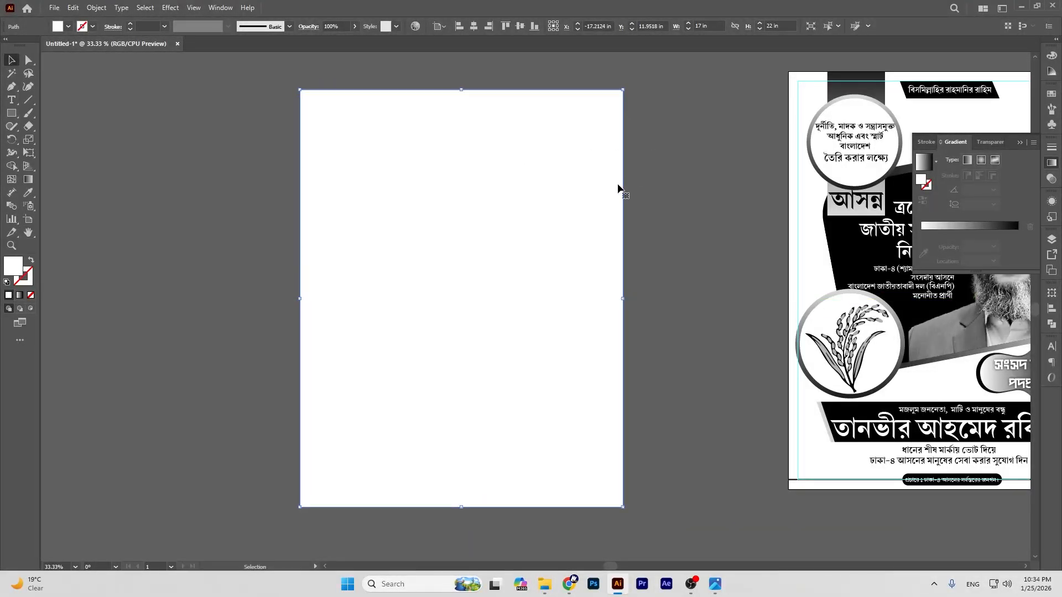
click(103, 9)
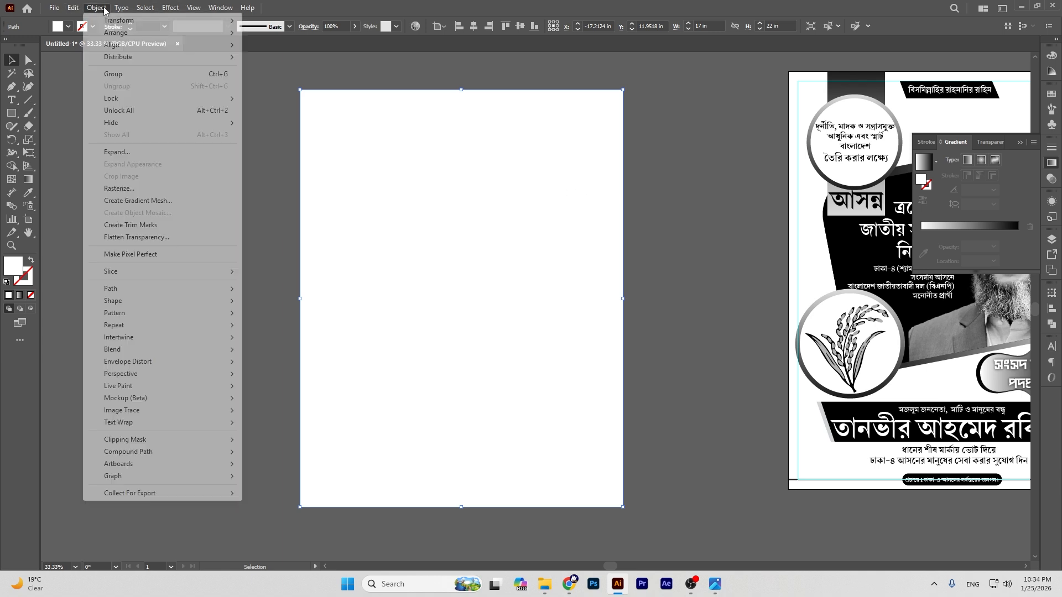
mouse_move(155, 290)
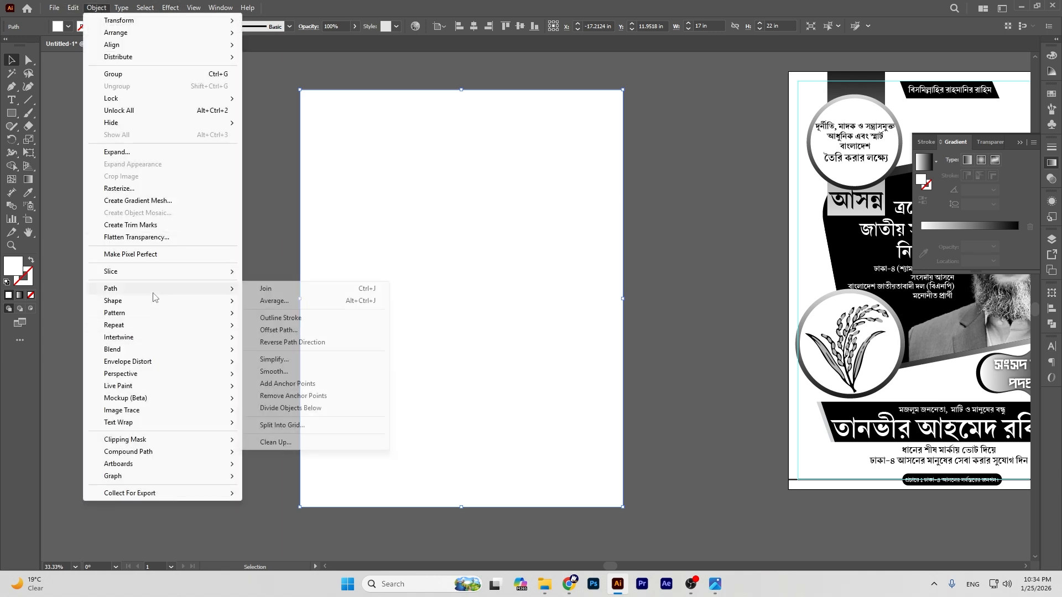
Step: Split the rectangle into a grid of 37 rows, 0.4274 in high, with gaps
click(292, 426)
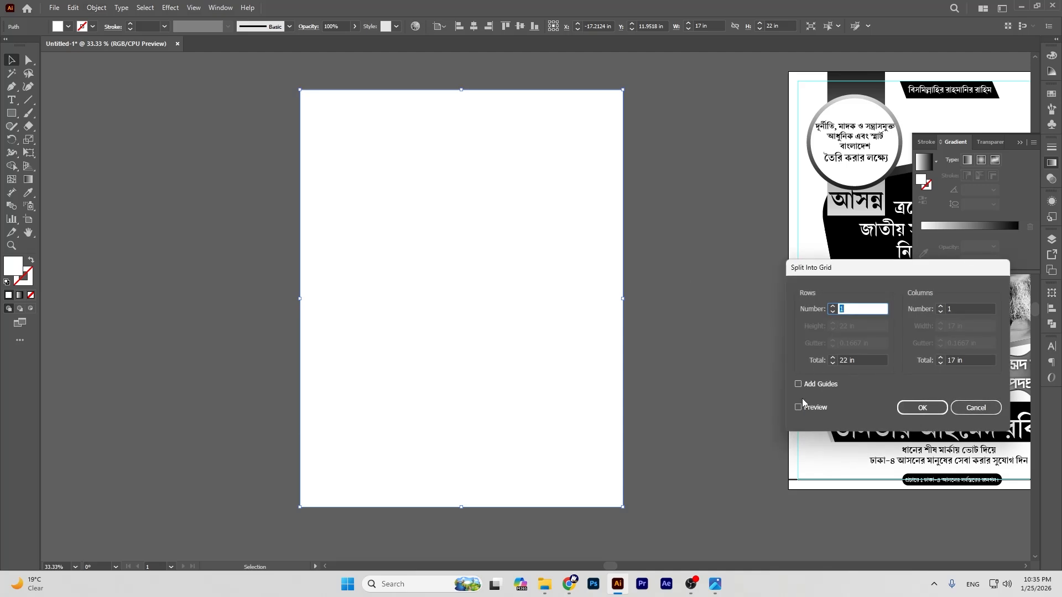
click(802, 405)
click(833, 306)
click(833, 306)
click(833, 306)
click(832, 306)
click(833, 307)
click(833, 307)
click(833, 307)
click(832, 307)
click(833, 306)
click(833, 307)
click(832, 307)
click(832, 306)
click(832, 307)
click(832, 307)
click(832, 307)
click(832, 307)
click(833, 306)
click(833, 307)
click(832, 306)
click(832, 307)
click(832, 306)
click(832, 307)
click(833, 307)
click(833, 307)
click(832, 307)
click(832, 307)
click(832, 307)
click(833, 307)
click(832, 307)
click(833, 329)
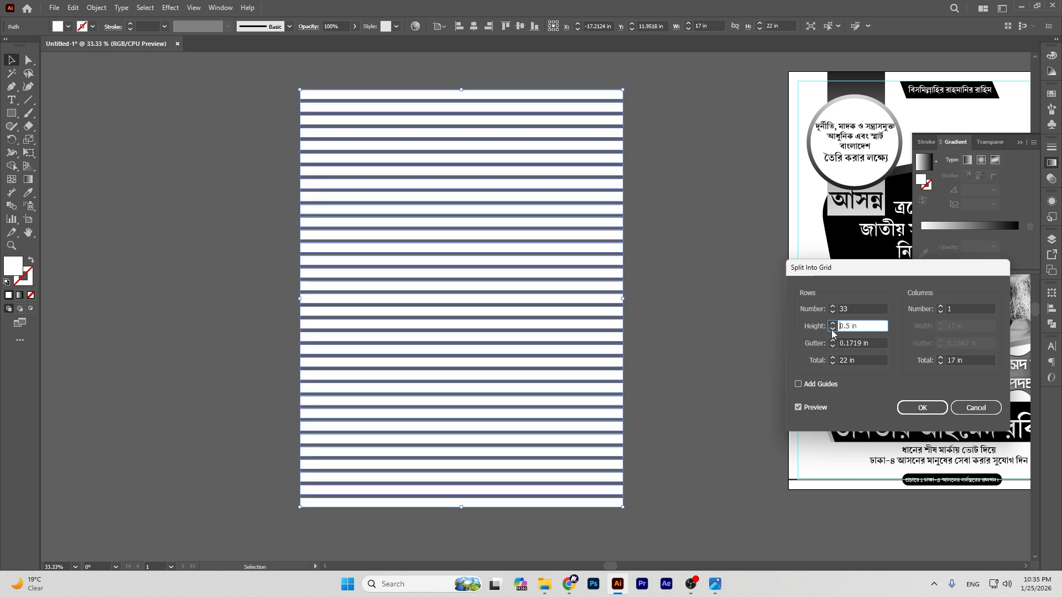
click(832, 307)
click(833, 308)
click(832, 308)
click(832, 308)
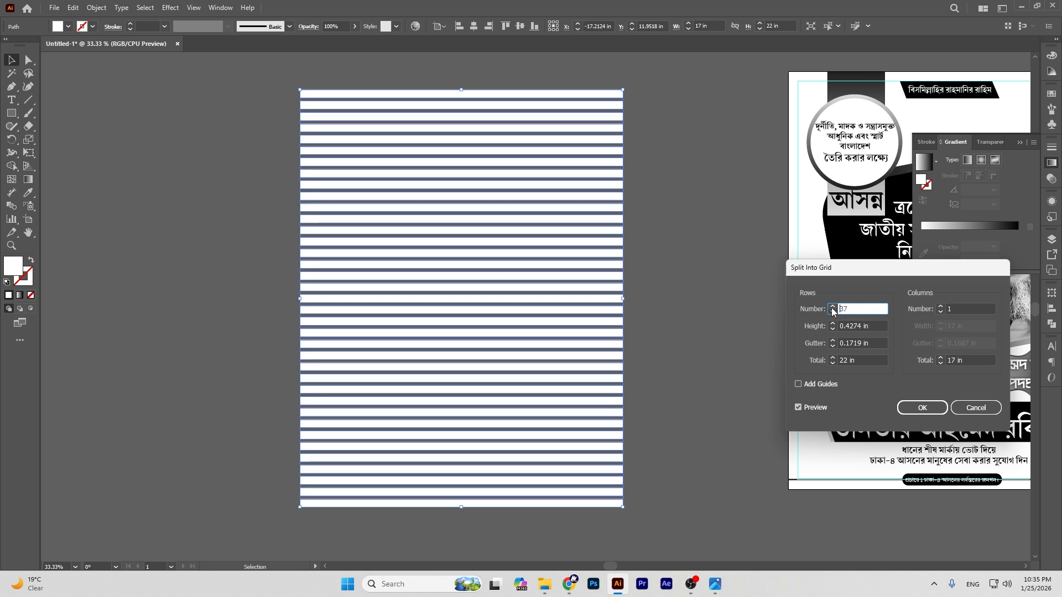
click(921, 409)
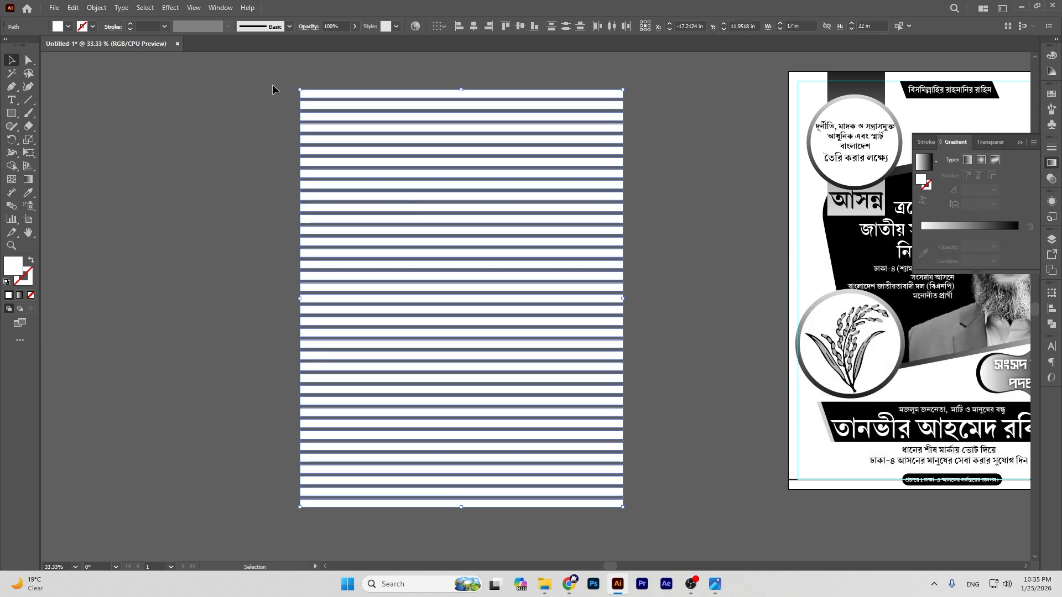
Step: Group the 37 stripes and fill them with a light grey swatch
key(ctrl+g)
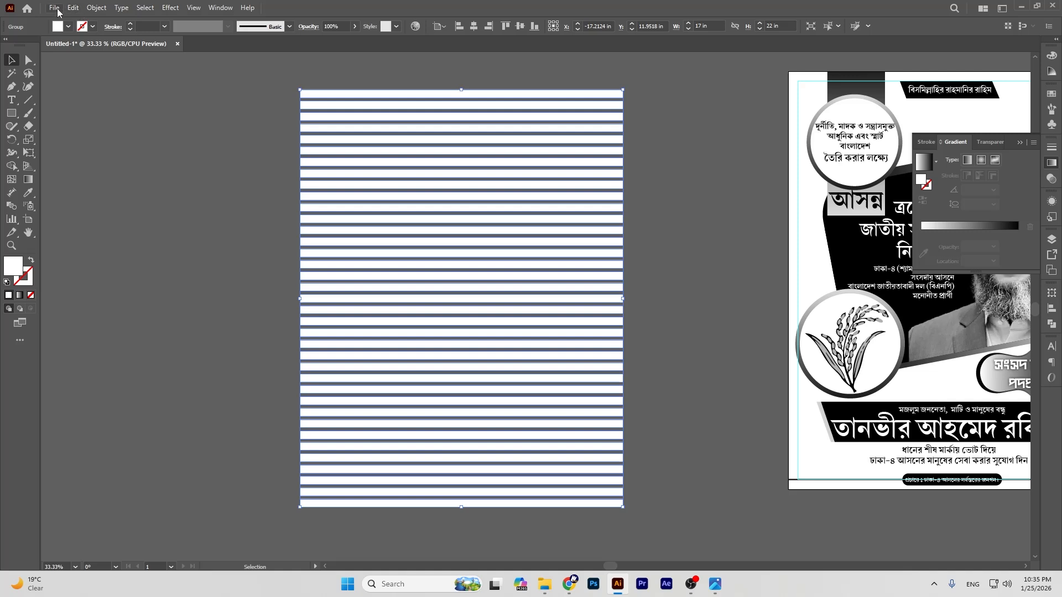
click(64, 28)
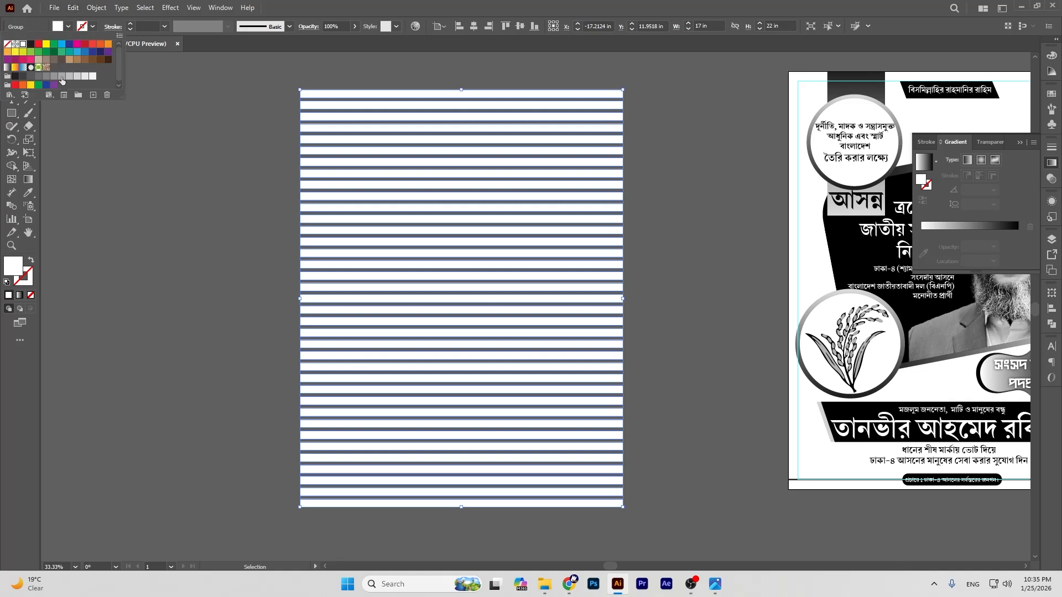
click(61, 77)
click(77, 76)
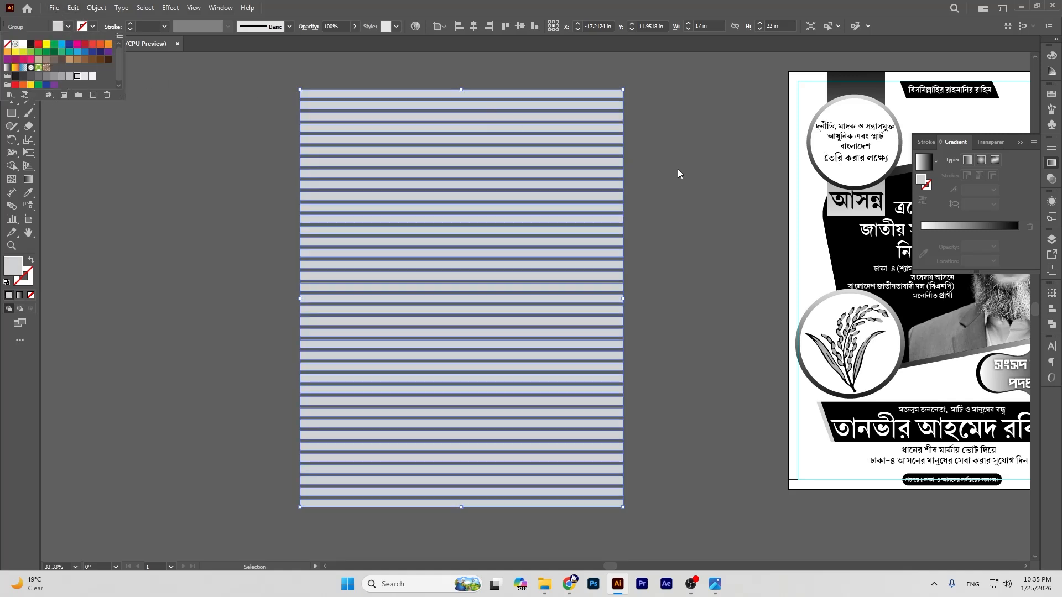
click(678, 169)
scroll(679, 169, up, 1)
click(678, 170)
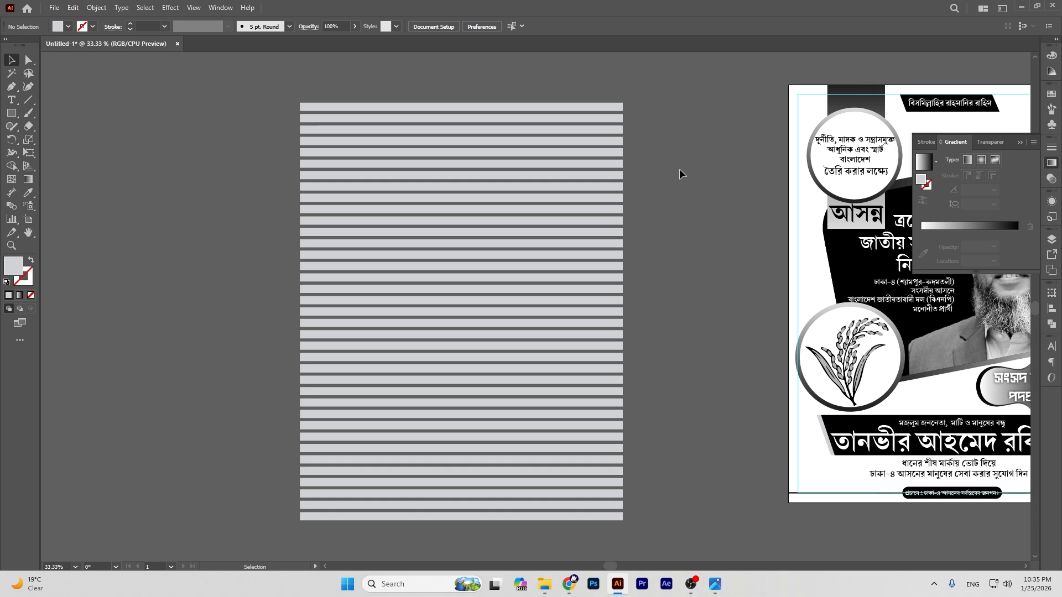
key(ctrl+minus)
key(ctrl+minus)
click(573, 235)
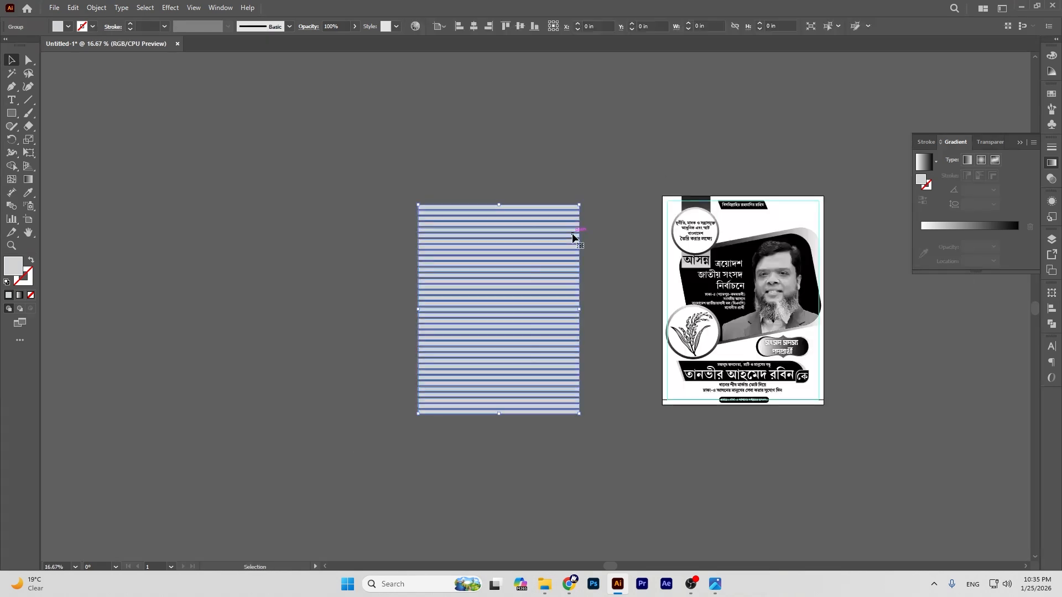
Step: Centre the grey stripe group horizontally and vertically on the poster page
click(472, 26)
click(515, 27)
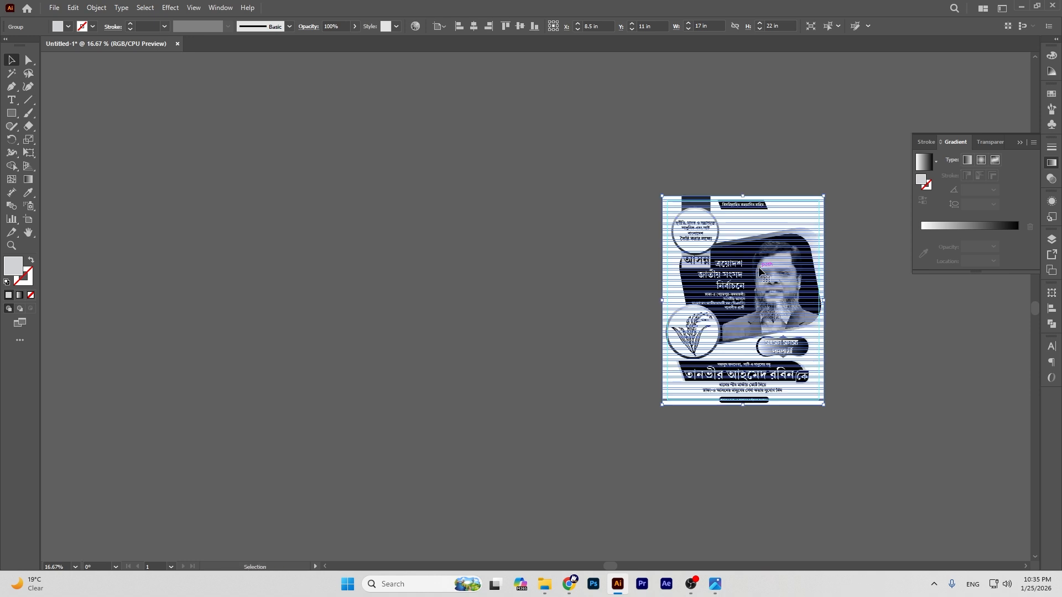
click(28, 233)
drag(741, 195, 557, 241)
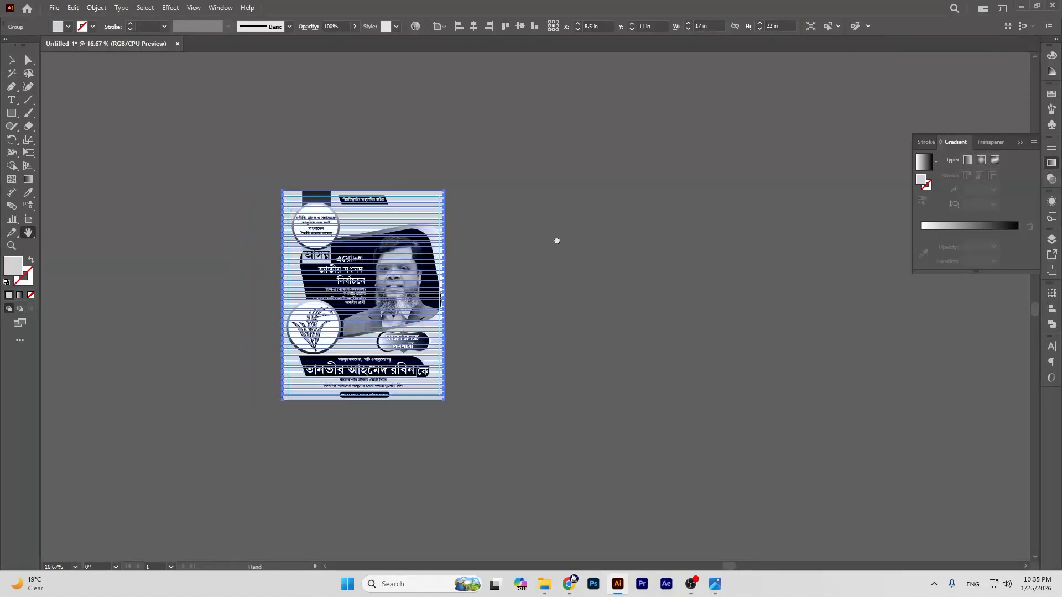
click(12, 55)
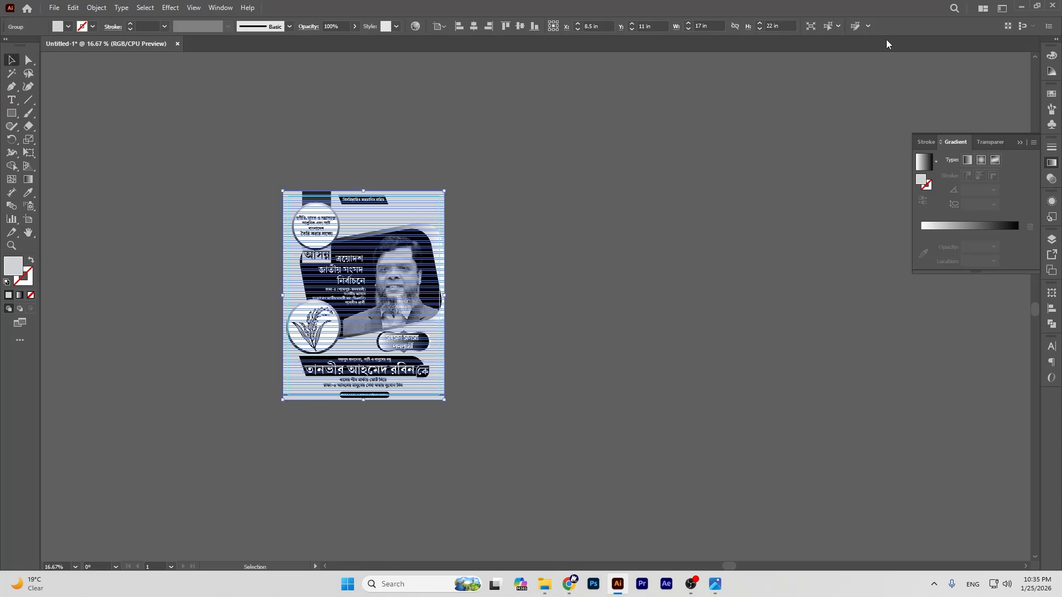
Step: Fade the stripe group to about 9% opacity in the Transparency panel and inspect it
click(1046, 181)
click(1025, 159)
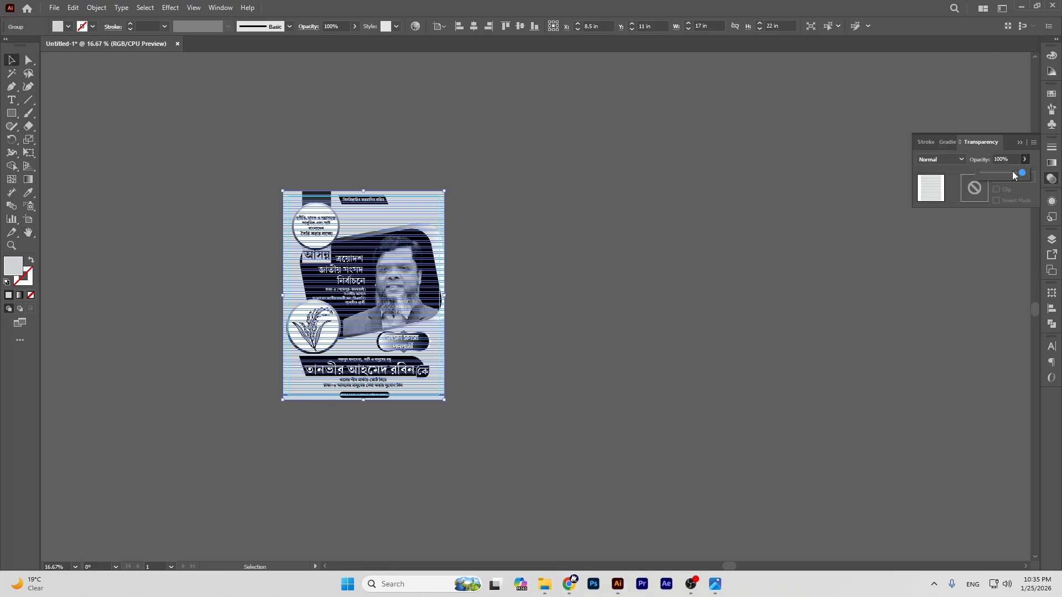
drag(1002, 174, 986, 174)
click(762, 222)
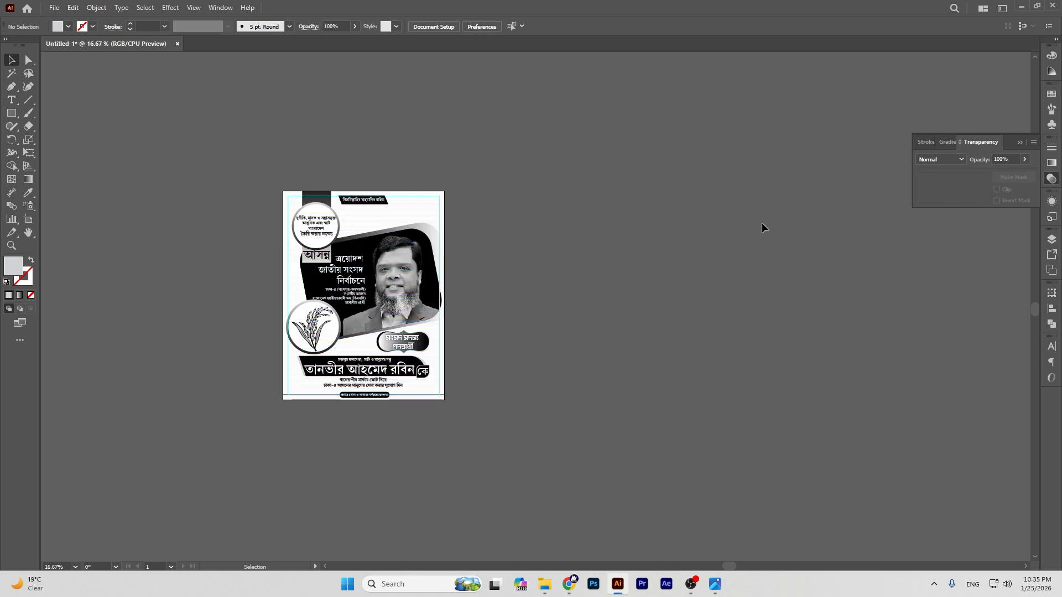
key(ctrl+equal)
key(ctrl+equal)
key(ctrl+equal)
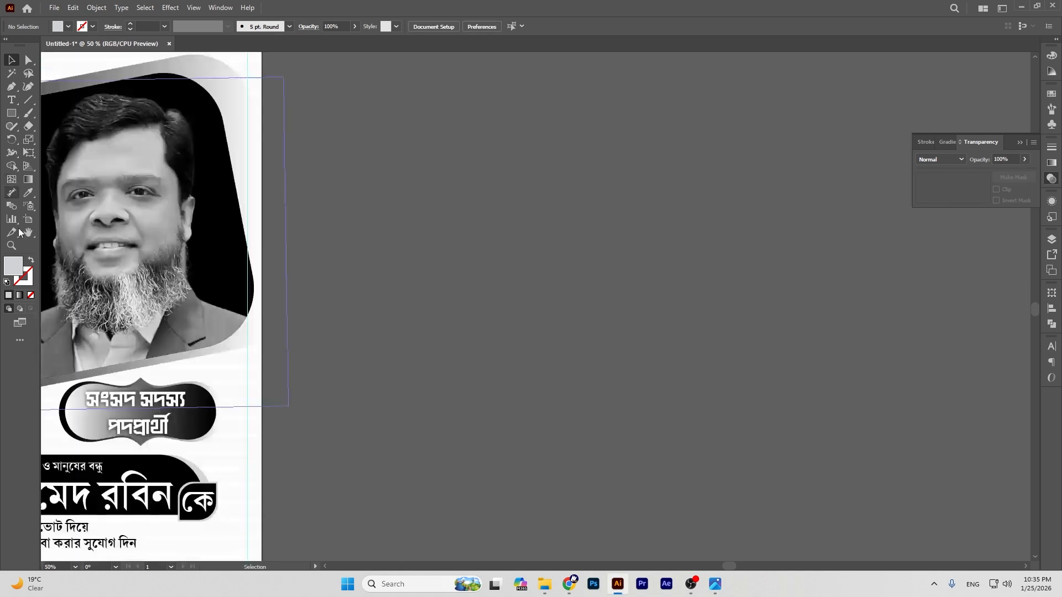
Step: Reselect the faint stripes and settle their opacity at about 26%
click(28, 233)
drag(231, 128, 618, 277)
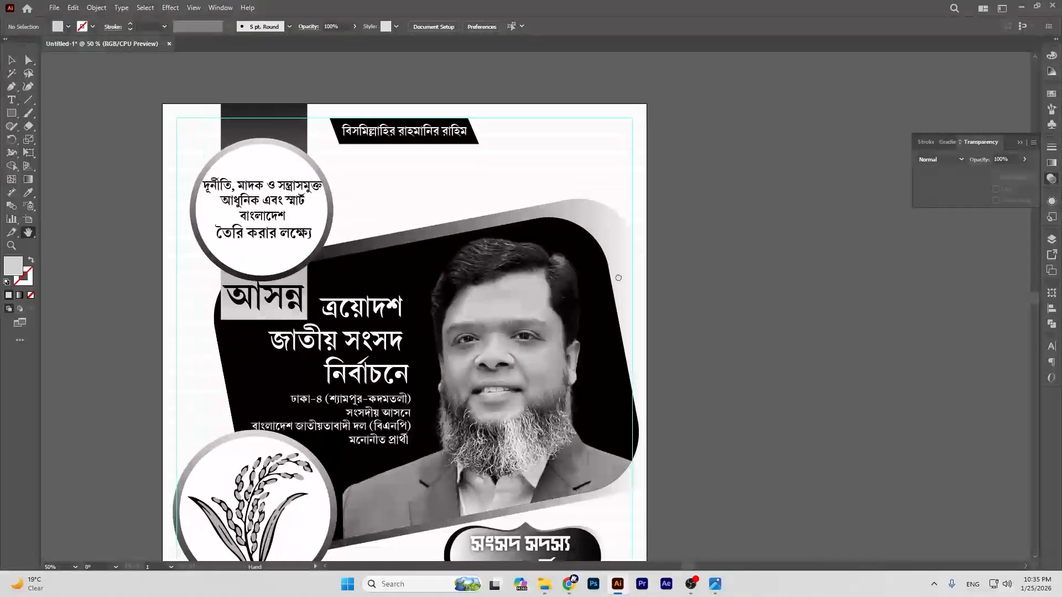
click(12, 60)
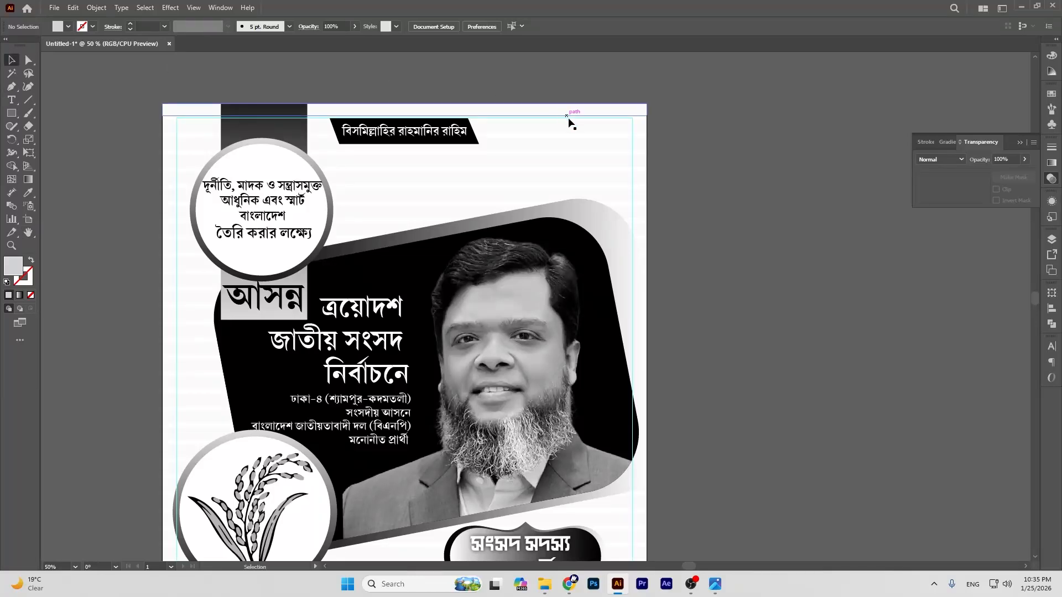
click(577, 141)
click(1024, 159)
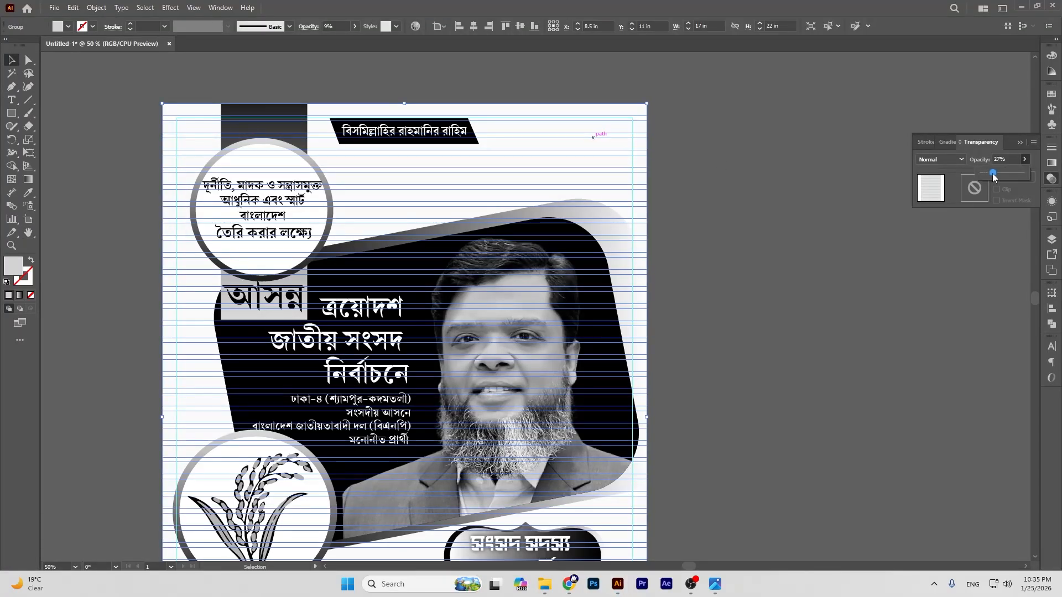
click(746, 175)
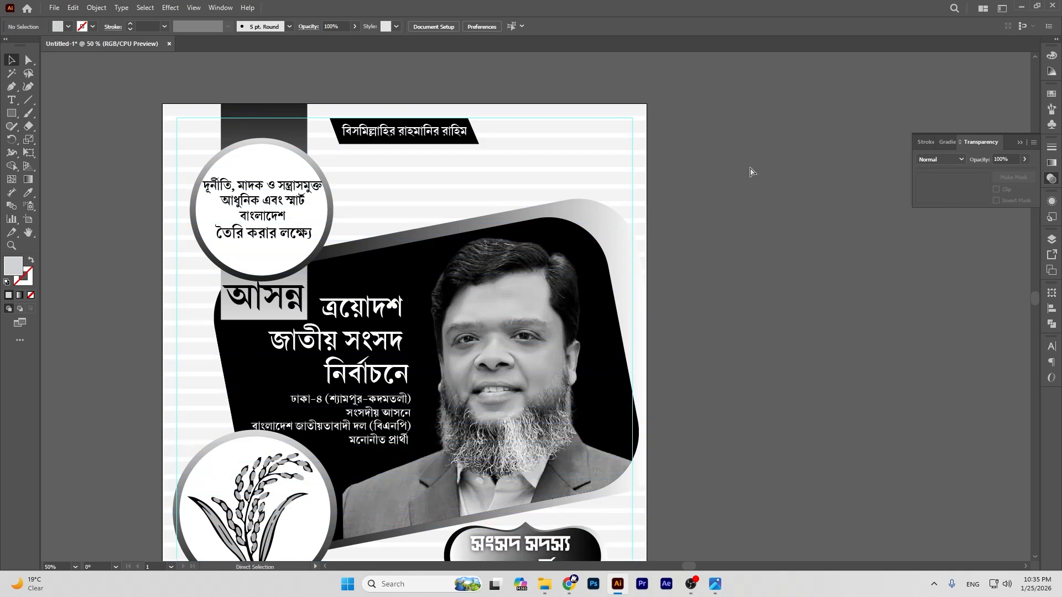
key(ctrl+minus)
key(ctrl+minus)
scroll(724, 230, down, 1)
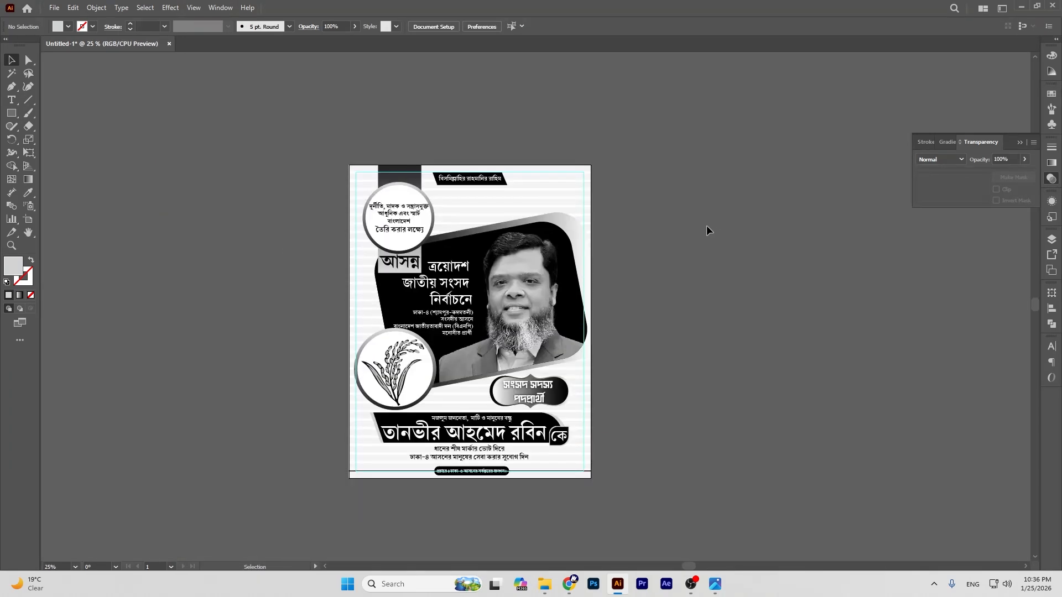
click(11, 113)
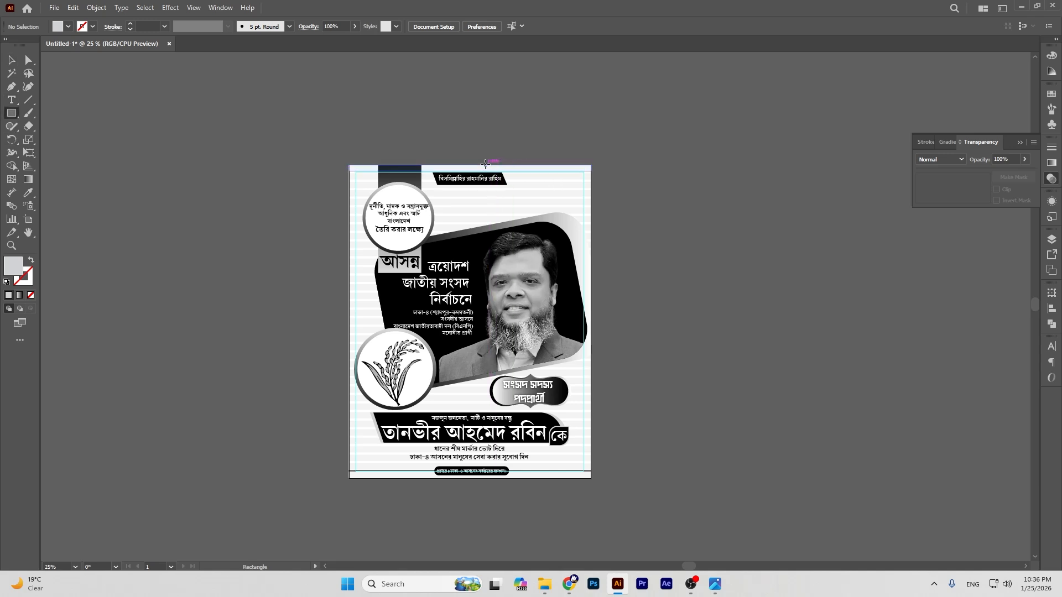
Step: Draw a tall grey rectangle and move it beside the poster
drag(481, 164, 569, 357)
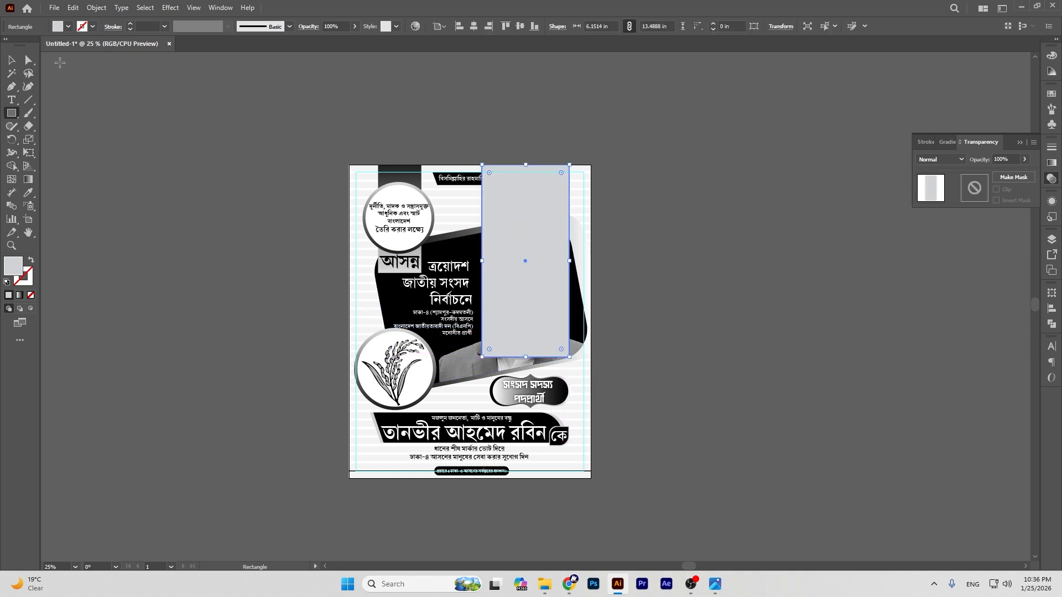
click(11, 59)
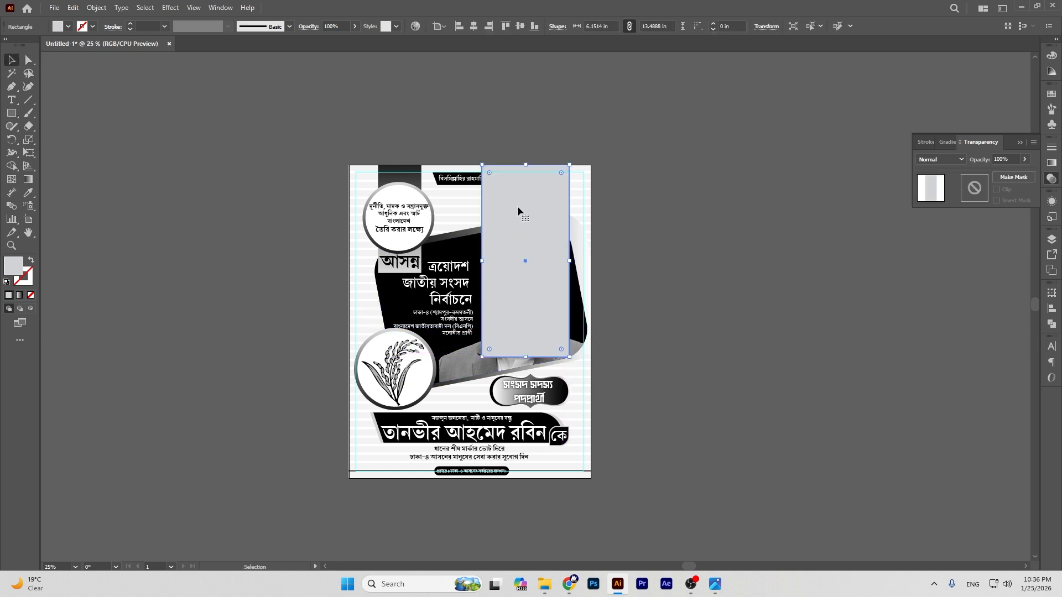
drag(518, 207, 637, 206)
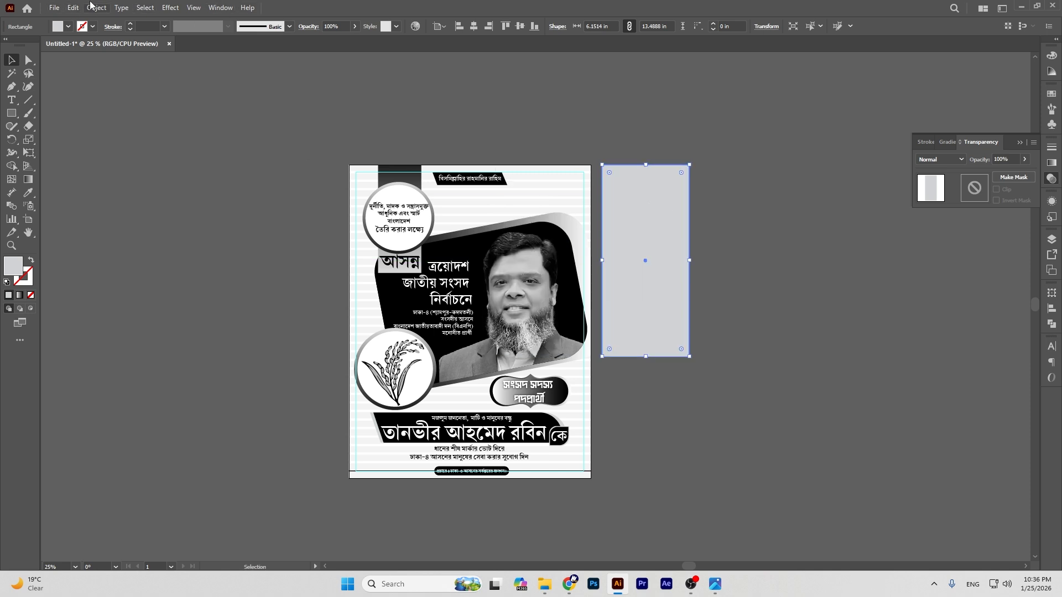
Step: Open Split Into Grid with Preview on and raise the rows to 29
click(91, 6)
mouse_move(117, 289)
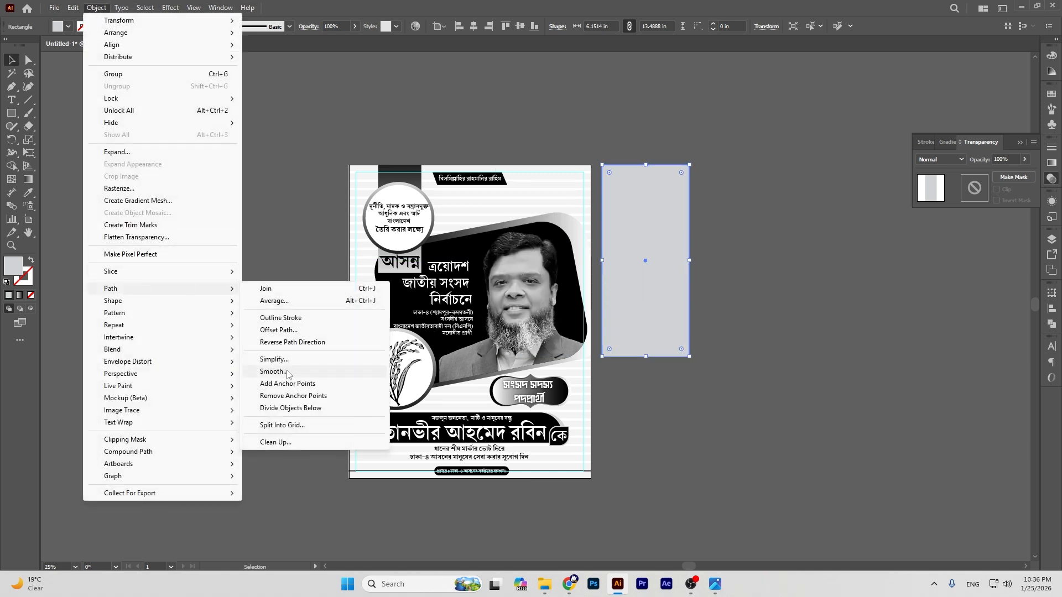
click(279, 425)
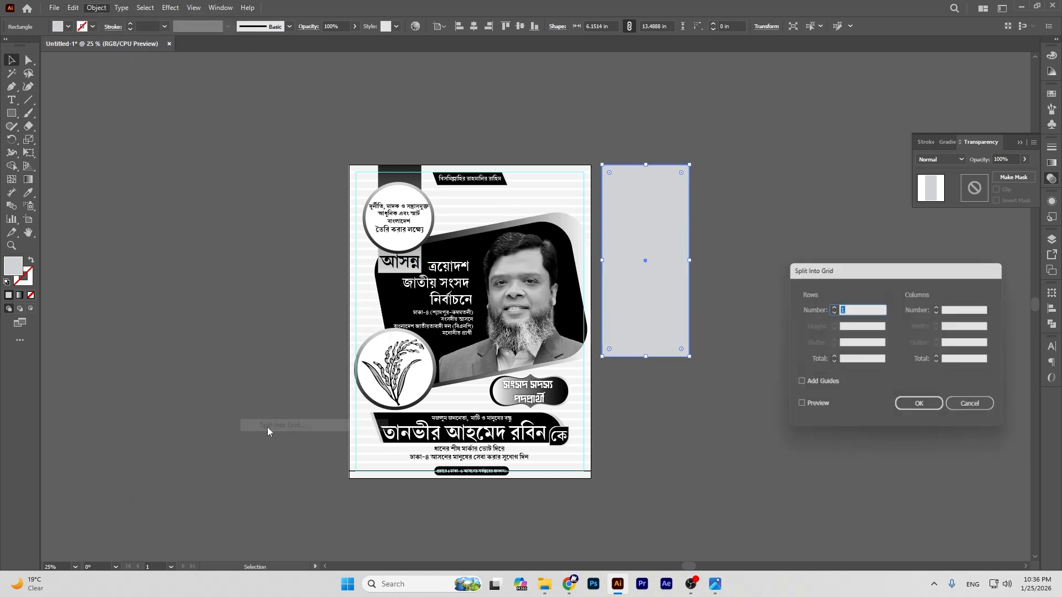
click(798, 408)
click(833, 306)
click(832, 306)
click(832, 307)
click(832, 306)
click(833, 306)
click(832, 307)
click(832, 306)
click(833, 306)
click(832, 306)
click(833, 307)
click(833, 307)
click(833, 307)
click(833, 307)
click(833, 307)
Step: Keep the row height near 0.25 in, set 31 rows and apply the split
click(833, 329)
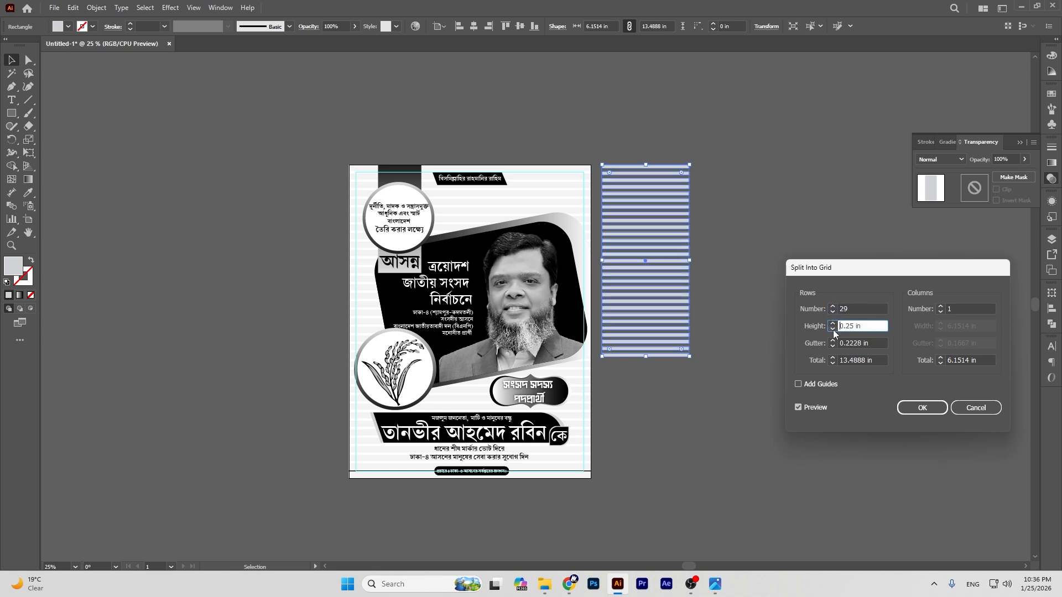
click(833, 324)
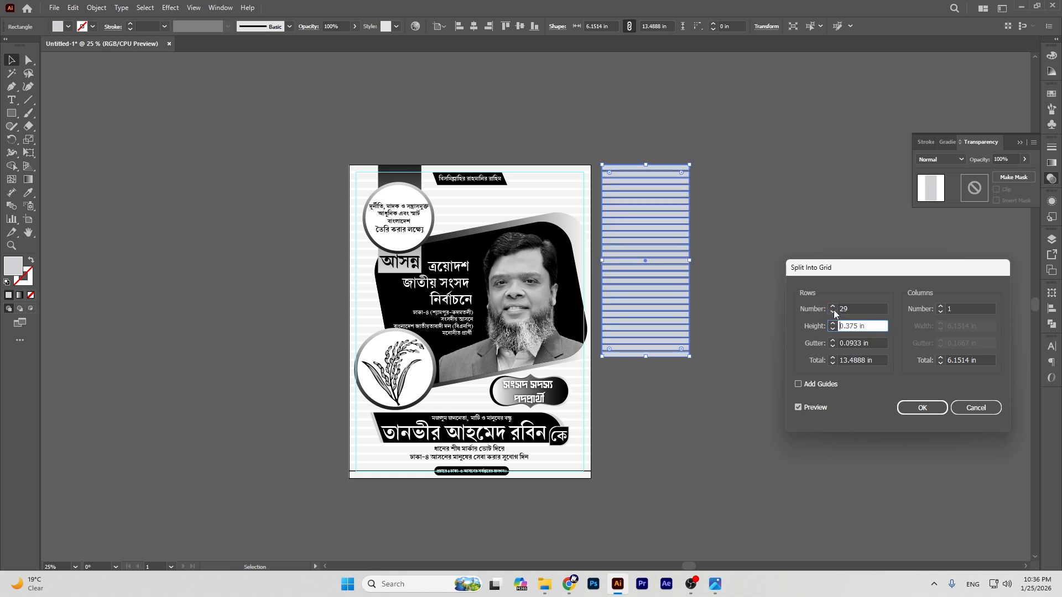
click(833, 329)
click(833, 307)
click(833, 307)
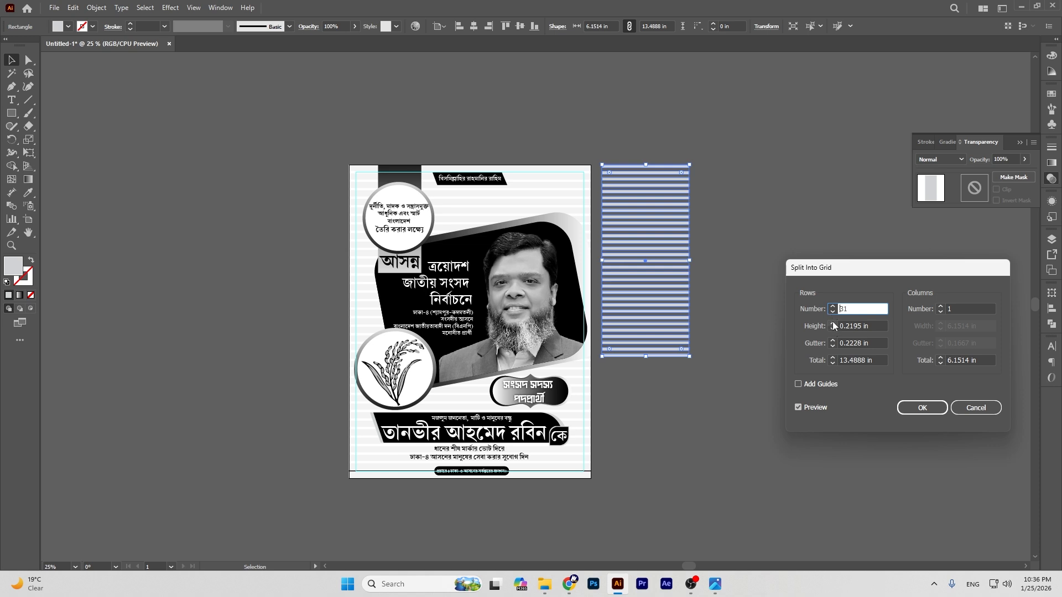
click(833, 324)
click(921, 407)
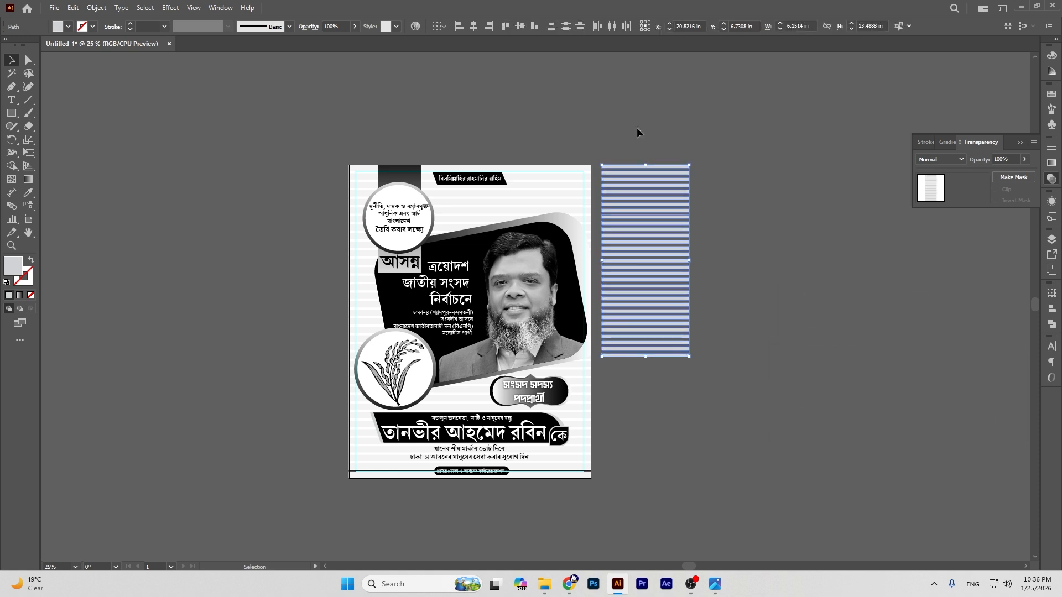
Step: Select all the stripe rows and group them
drag(717, 344, 717, 343)
click(655, 131)
drag(719, 387, 715, 368)
key(ctrl+g)
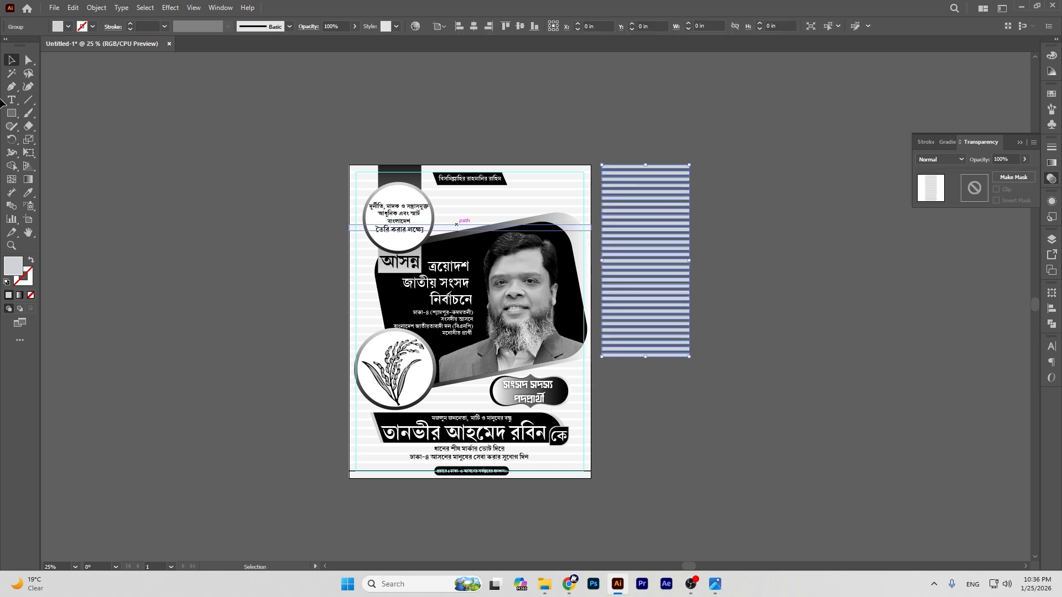
Step: Eyedrop a dark grey onto the stripe group and move it onto the poster's photo
click(27, 193)
click(544, 106)
click(12, 60)
drag(643, 216, 523, 220)
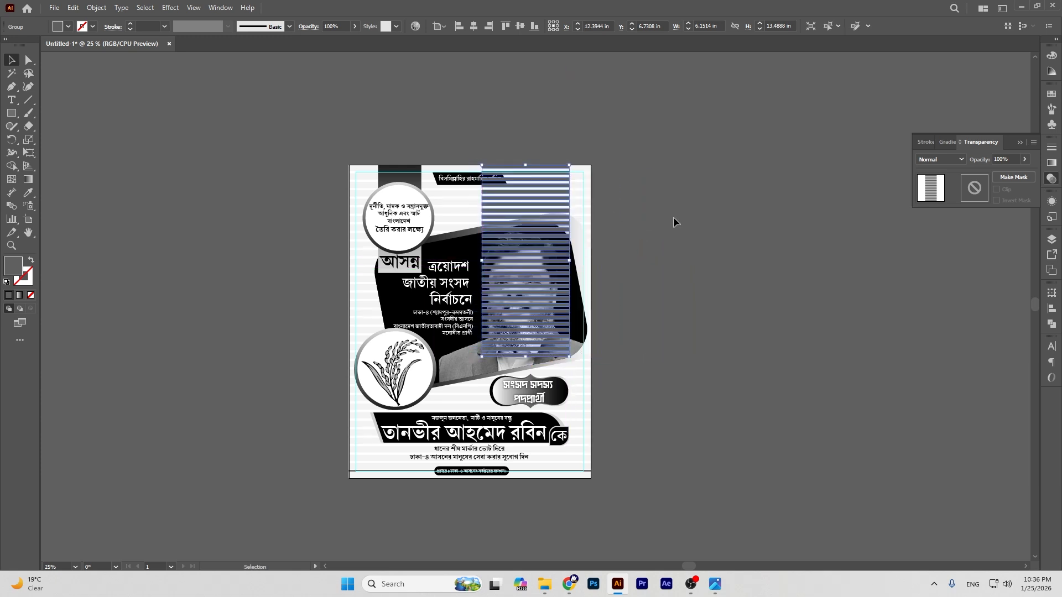
key(ctrl+=)
key(ctrl+=)
key(ctrl+=)
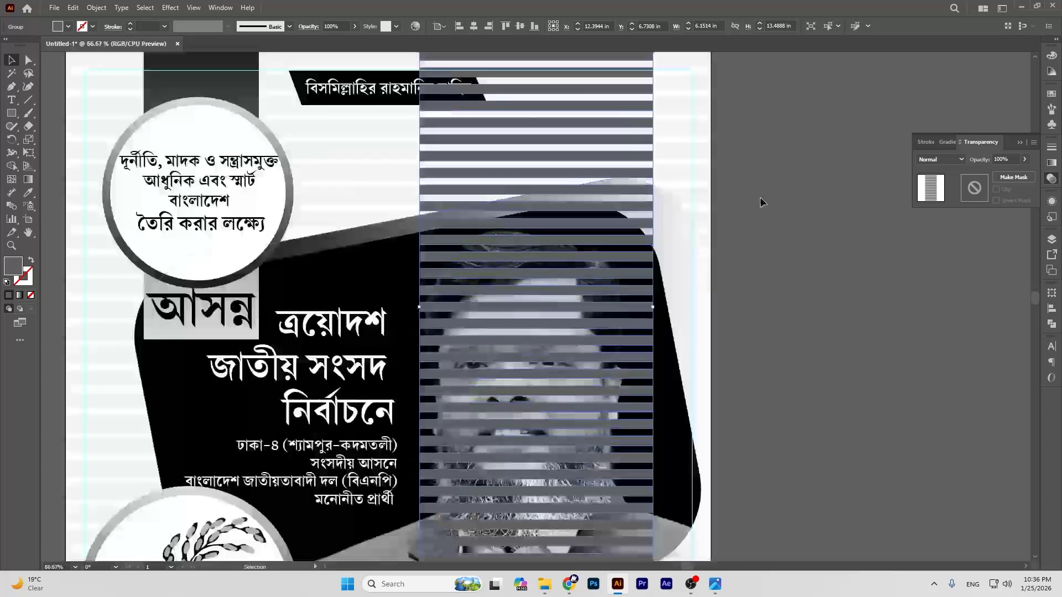
scroll(759, 197, up, 2)
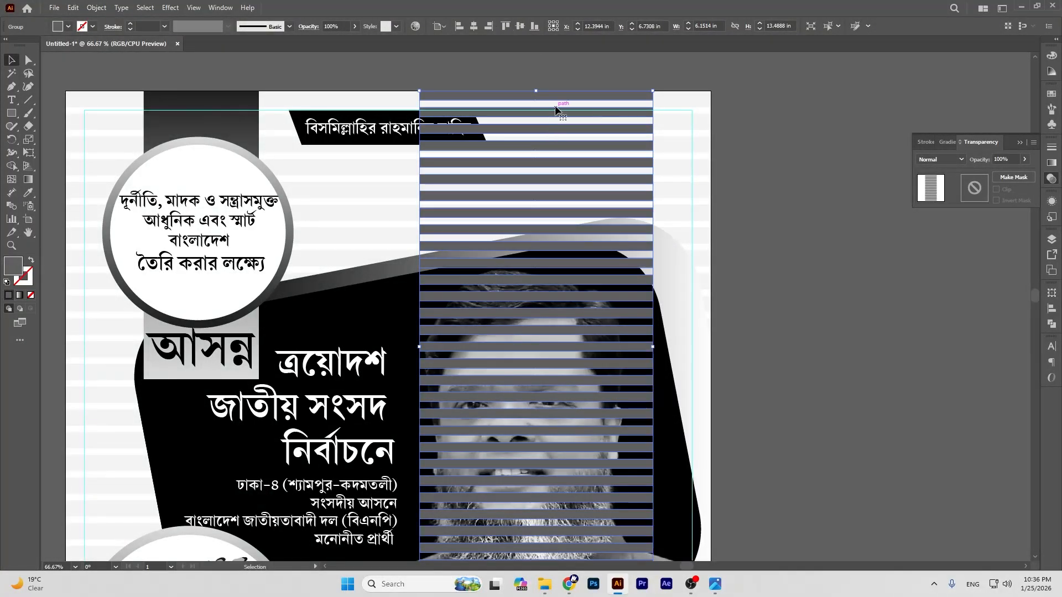
drag(556, 101, 555, 101)
click(797, 162)
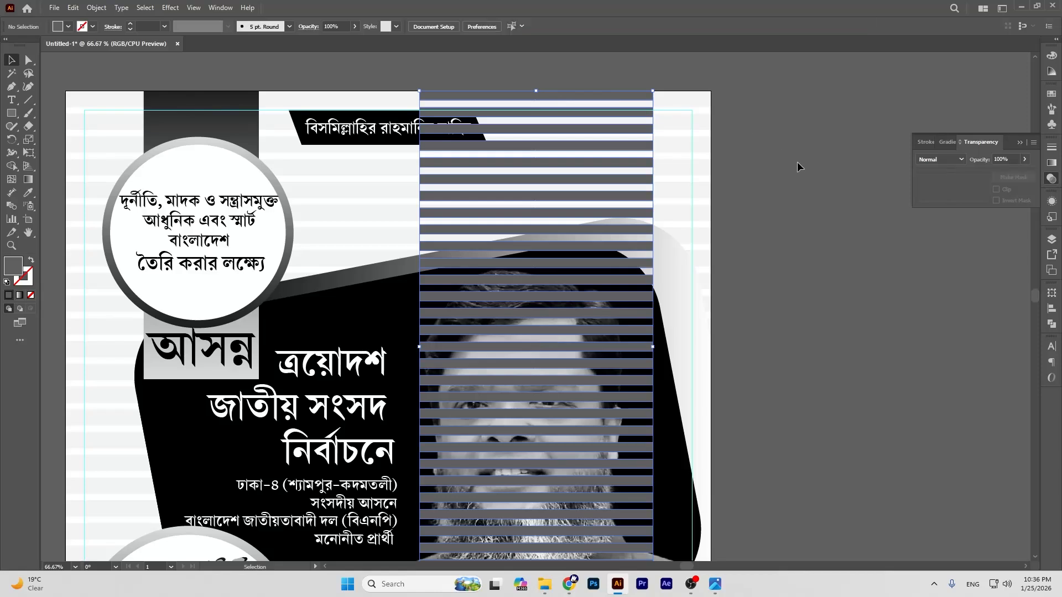
click(641, 118)
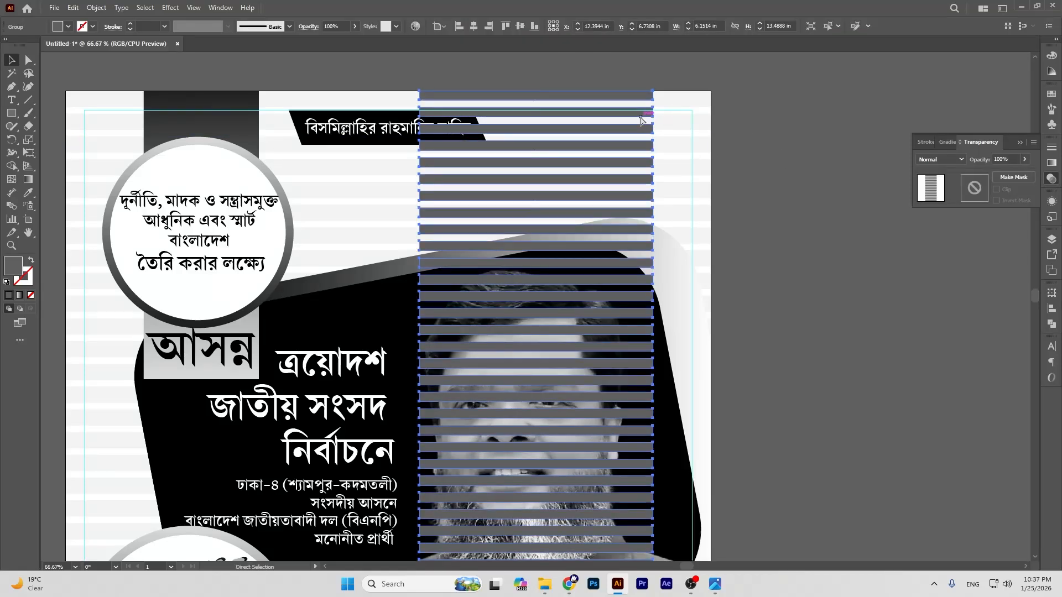
Step: Send the stripe group to the back, then bring it forward two levels
key(ctrl+shift+bracketleft)
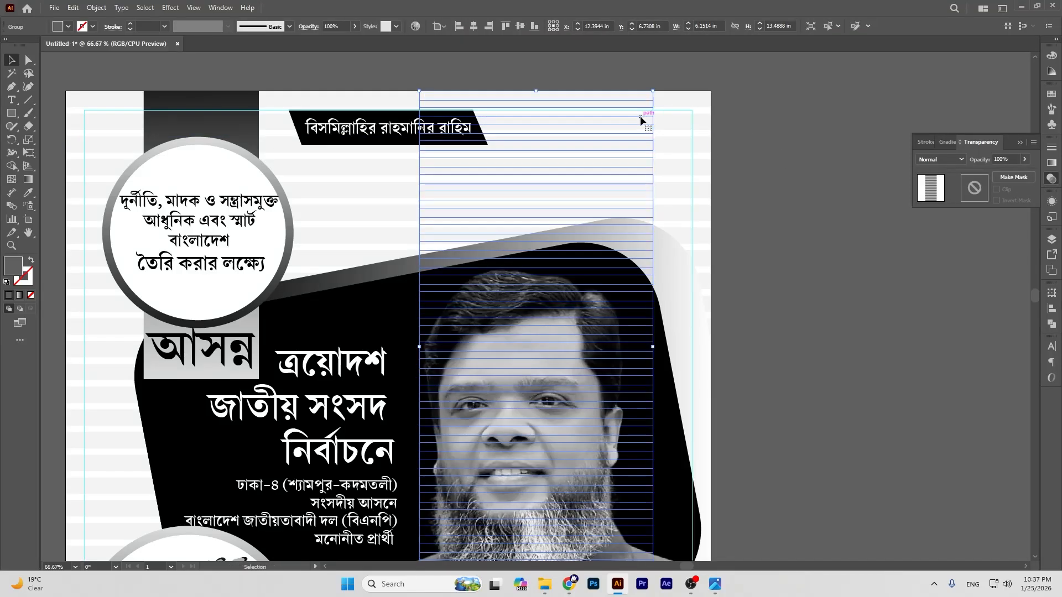
key(ctrl+bracketright)
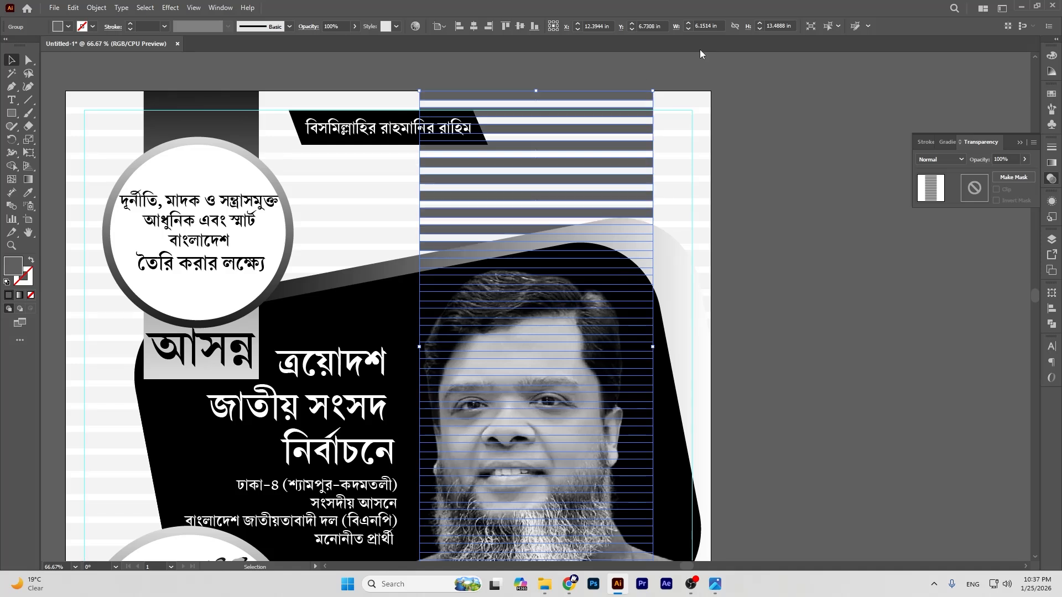
click(762, 91)
click(592, 144)
key(ctrl+bracketright)
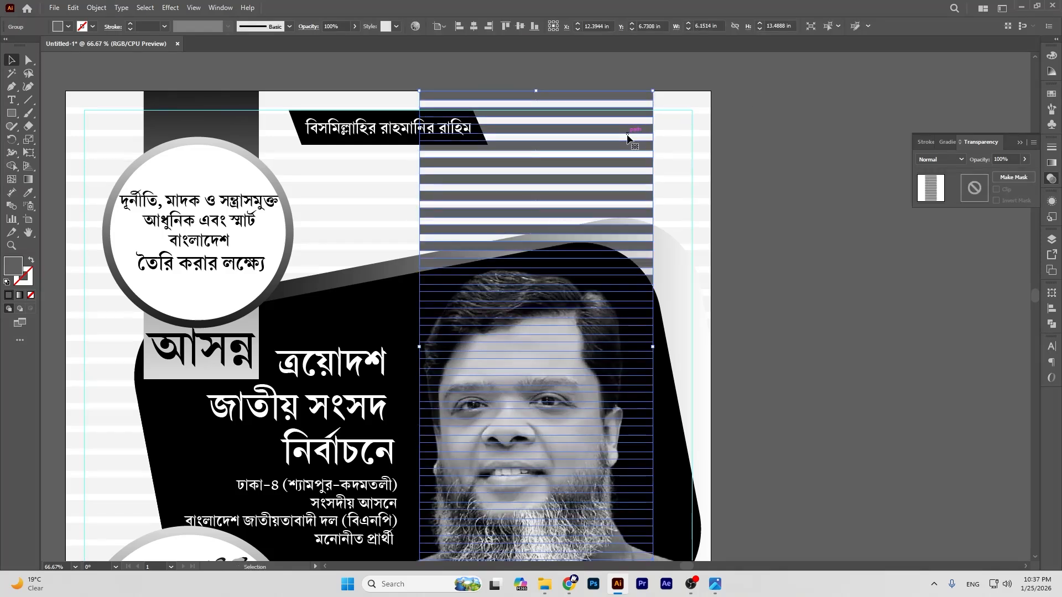
click(773, 218)
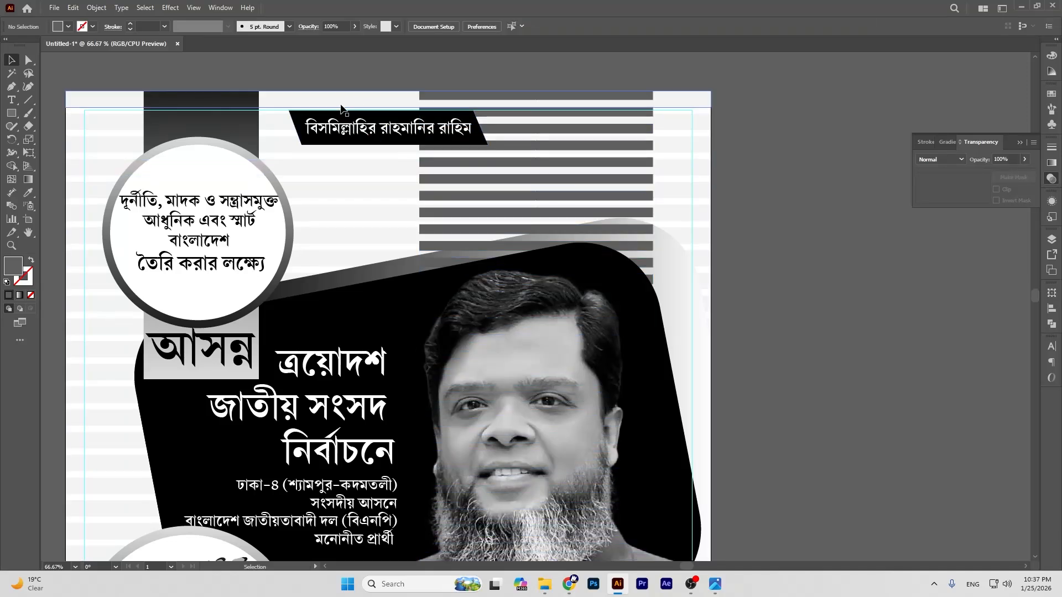
Step: Check the stacking by selecting the banner, light stripes and dark stripes in turn
click(303, 131)
shift+click(317, 127)
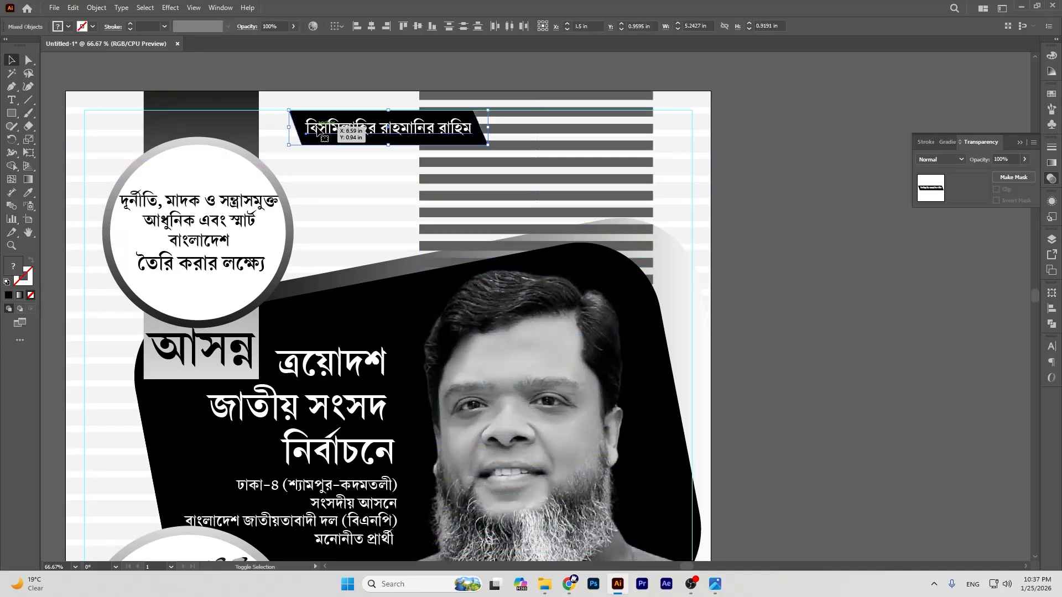
click(775, 221)
click(554, 176)
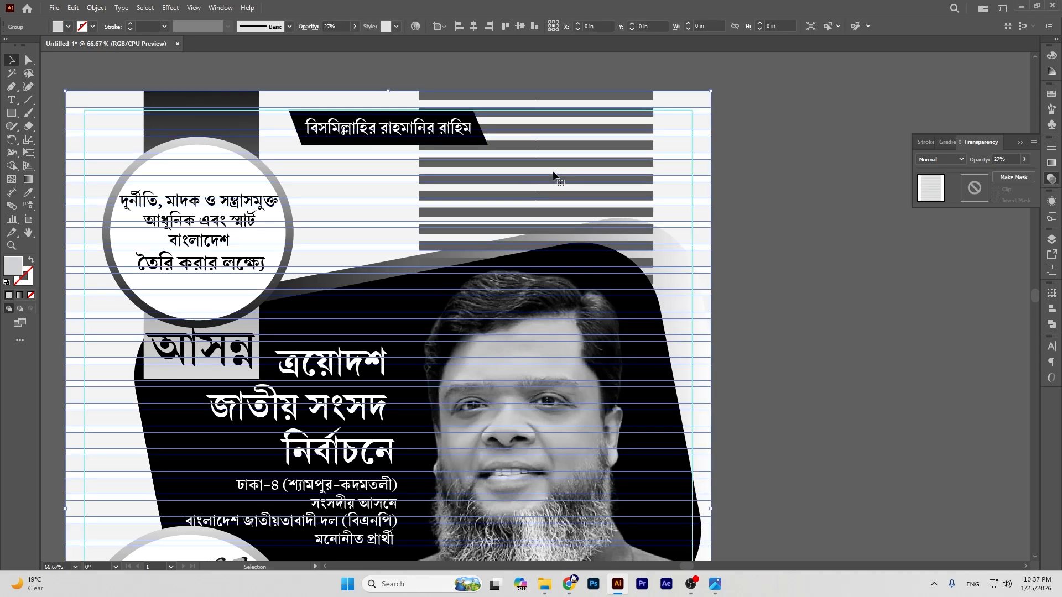
click(803, 247)
click(644, 203)
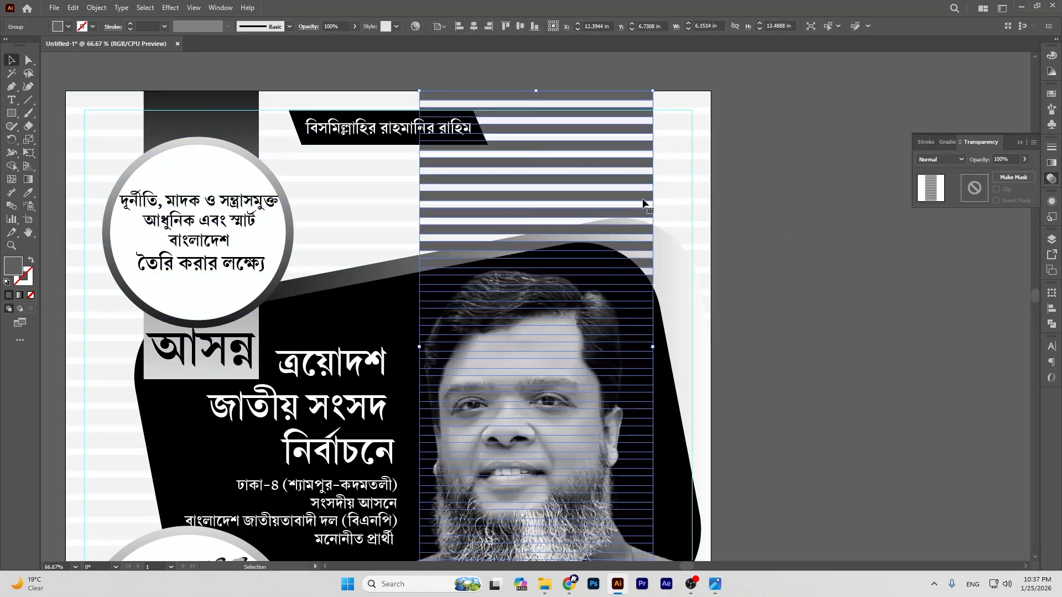
key(v)
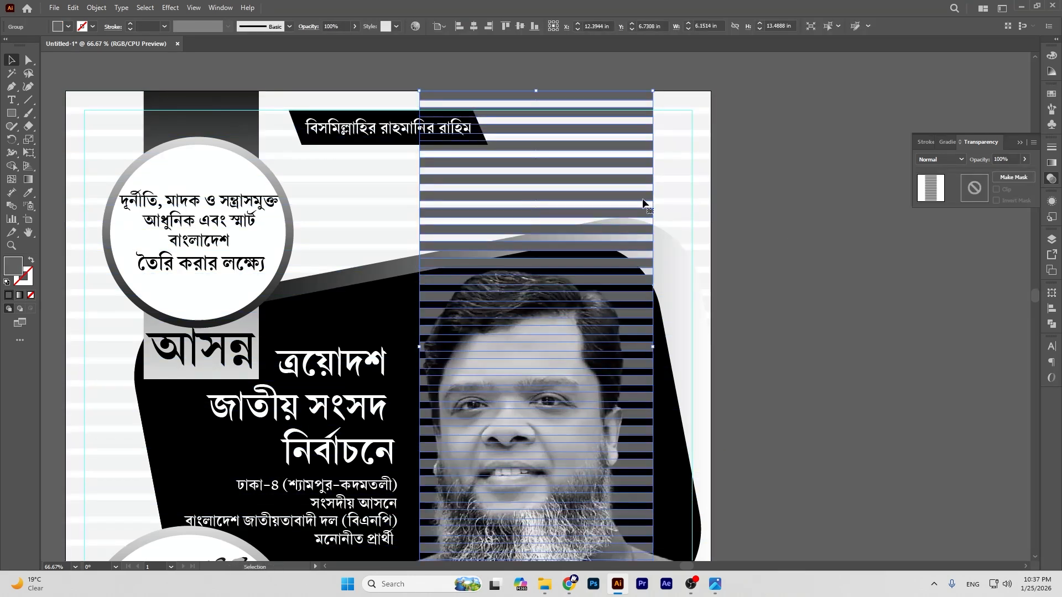
click(818, 251)
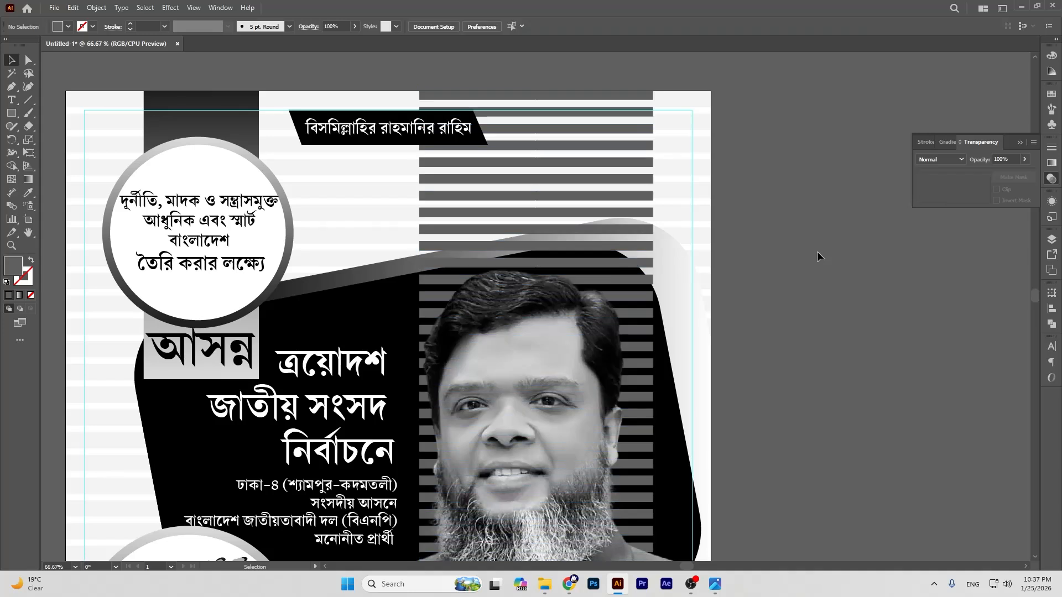
Step: Lower the dark stripe group to 25% opacity, then zoom out to view the whole poster
click(630, 150)
click(1025, 160)
drag(1023, 173, 994, 176)
click(854, 185)
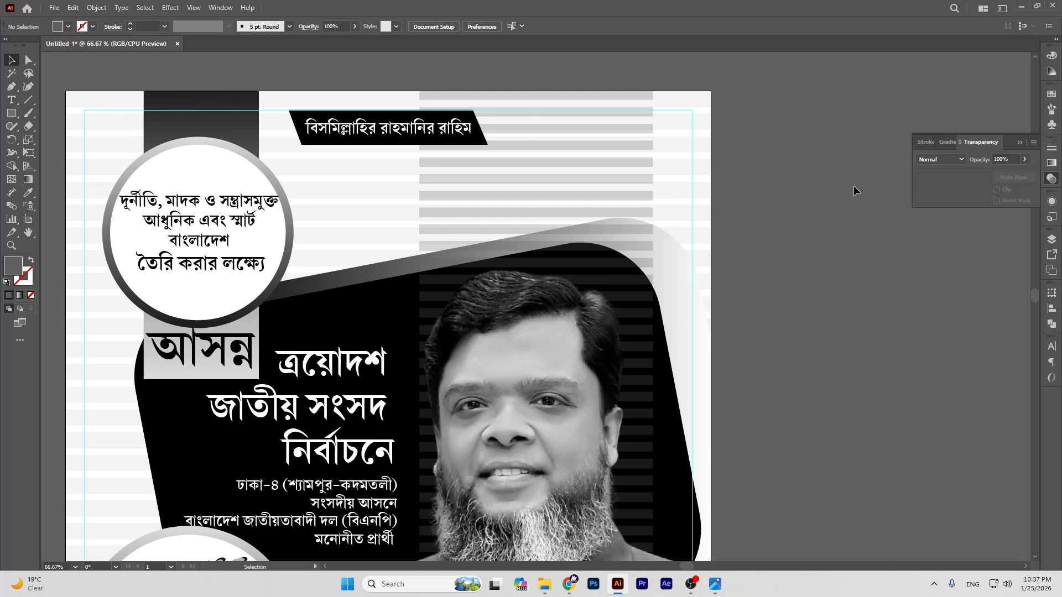
key(ctrl+minus)
key(ctrl+minus)
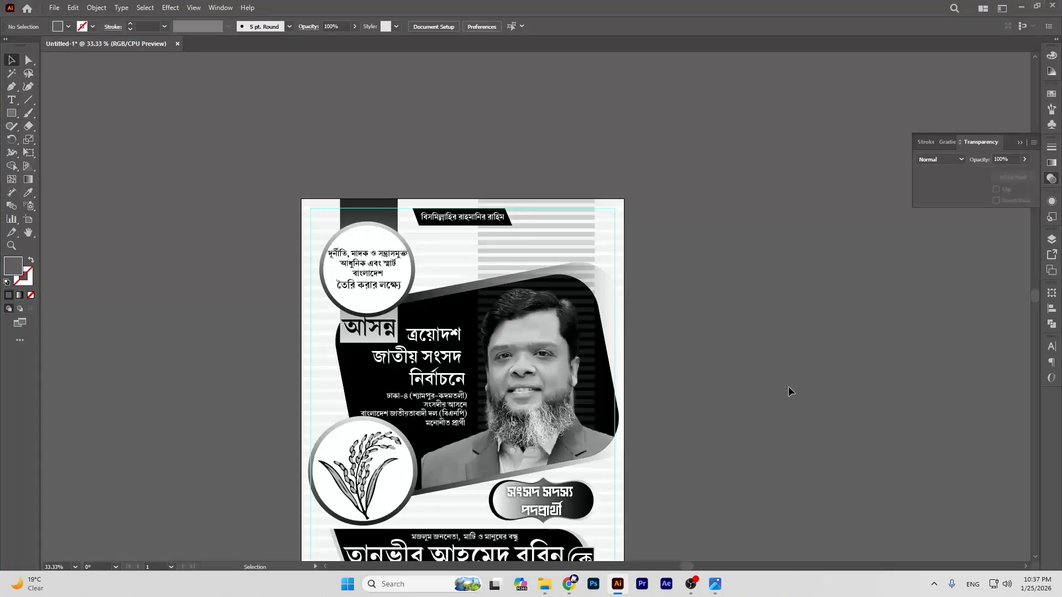
scroll(745, 338, down, 4)
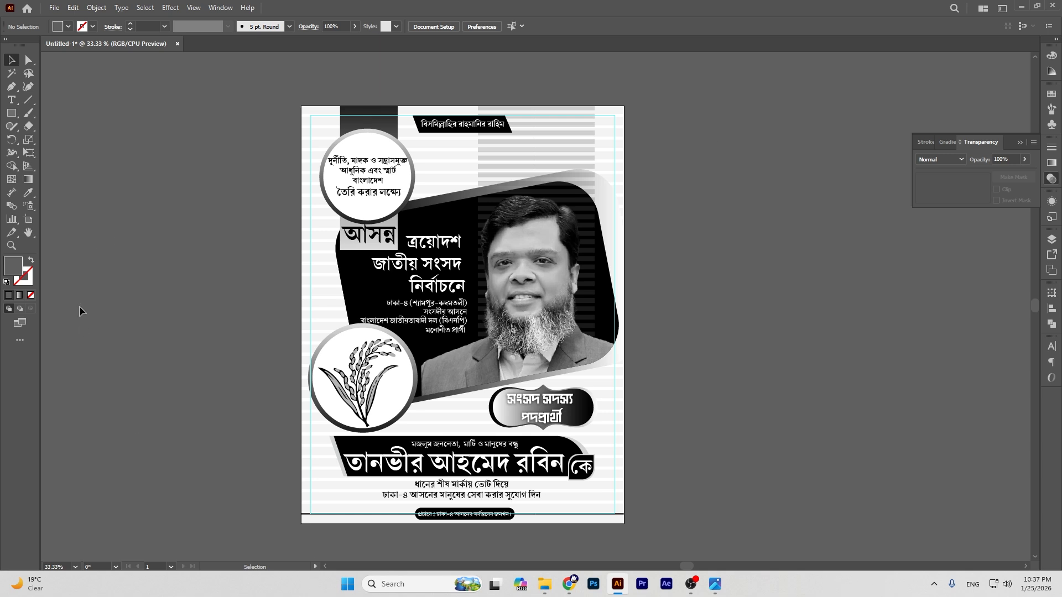
click(29, 235)
drag(529, 323, 603, 284)
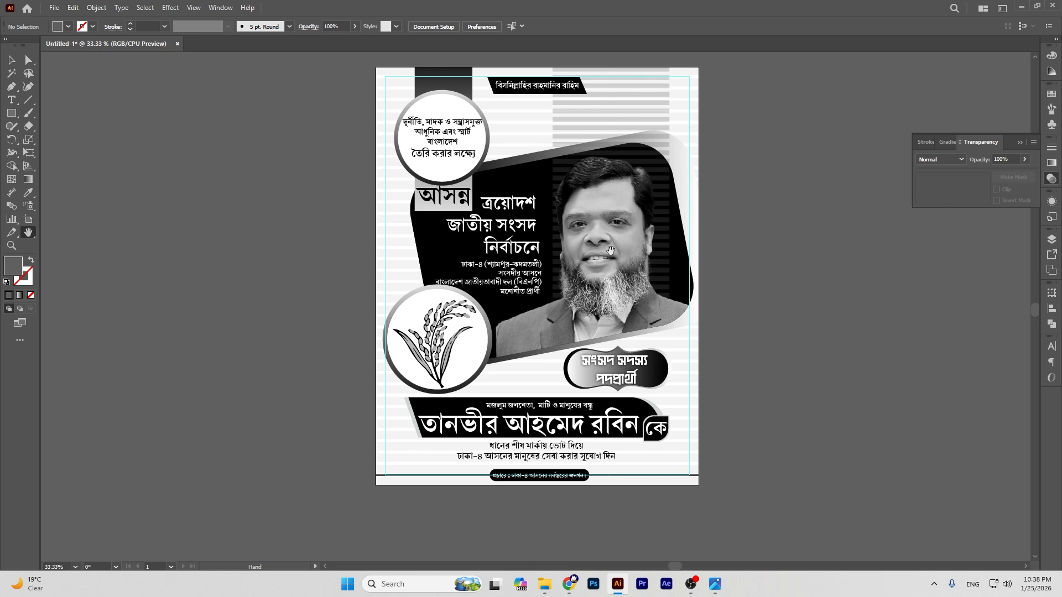
drag(593, 236, 729, 235)
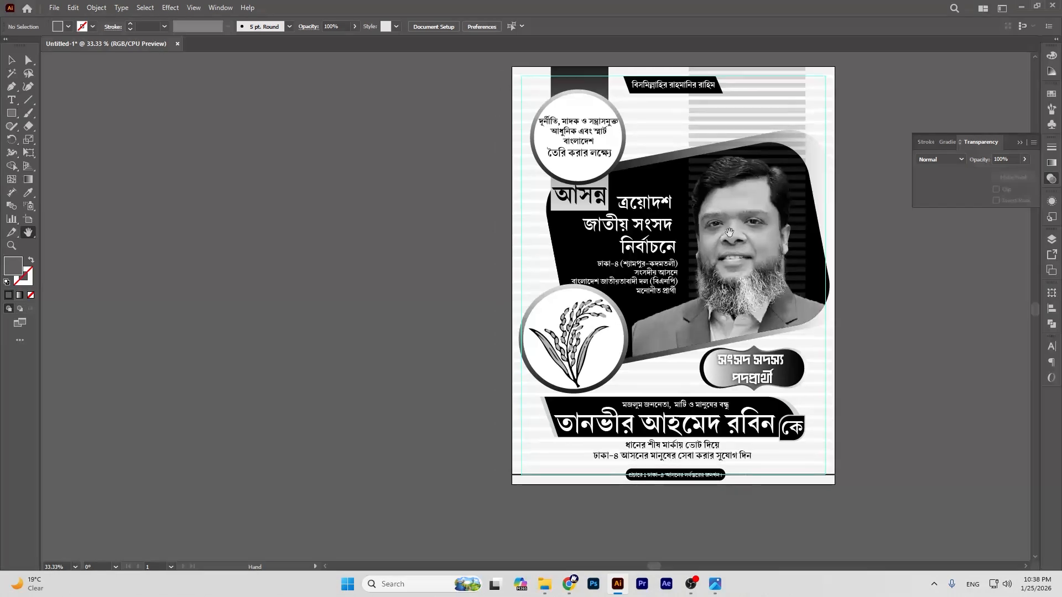
Step: Create an 18 × 23 in rectangle using the Rectangle dialog
key(v)
key(m)
click(391, 157)
key(BackSpace)
text(18)
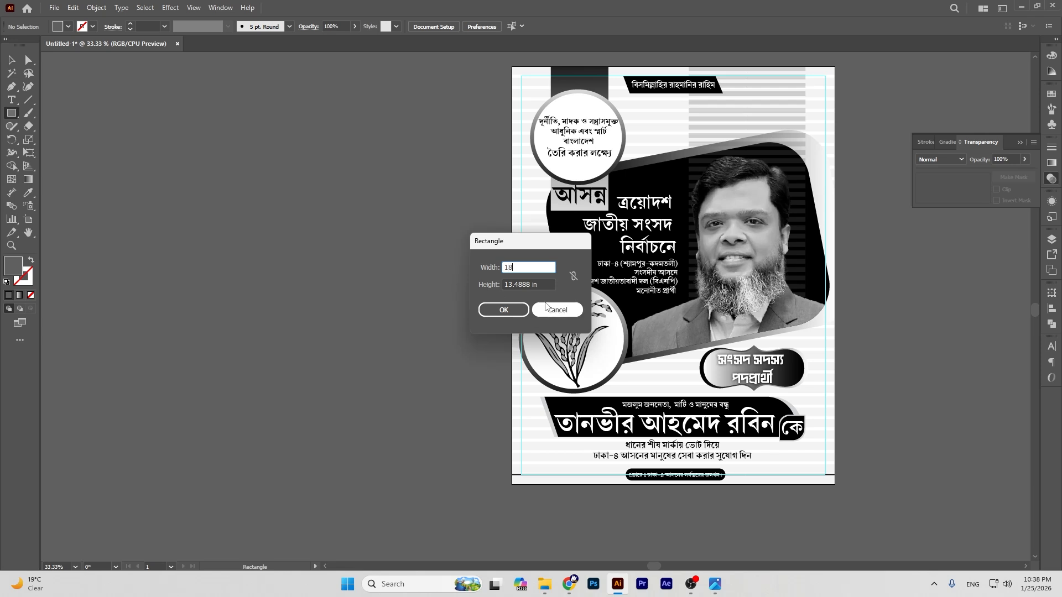
key(Tab)
key(BackSpace)
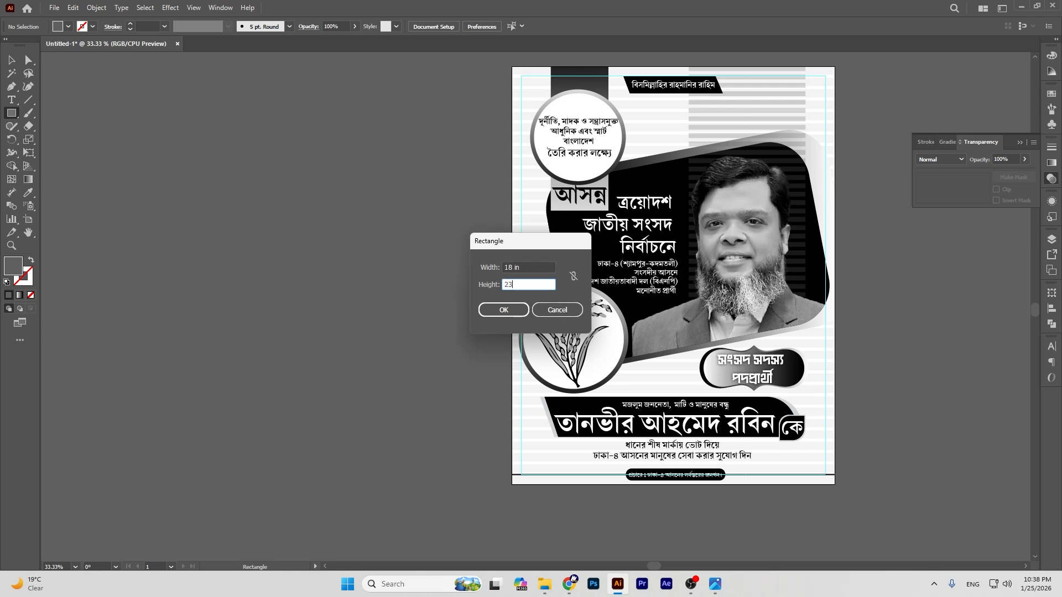
key(Return)
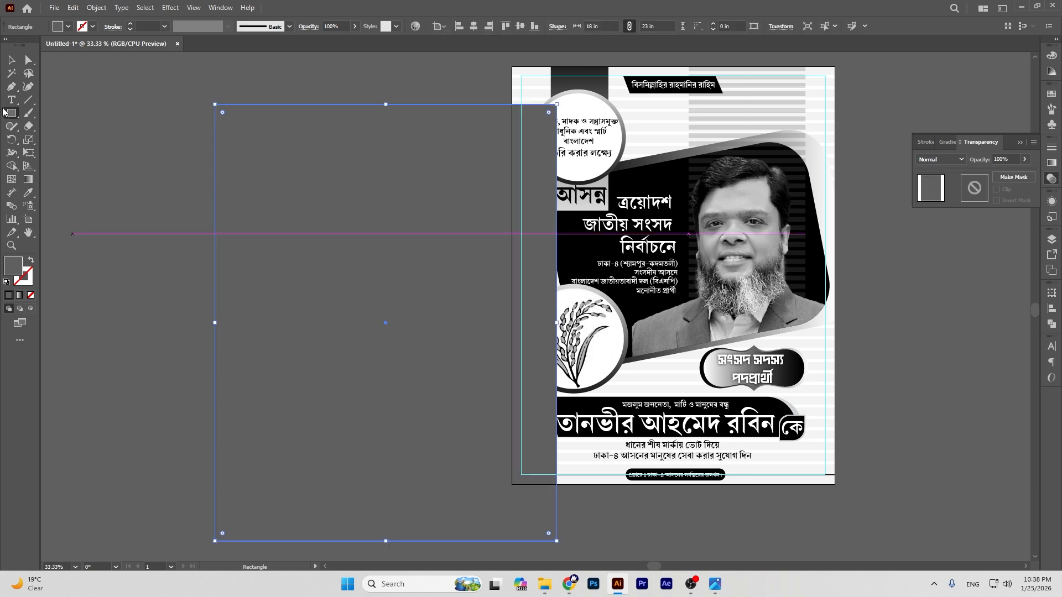
Step: Fill the new rectangle with white and move it left of the poster
click(11, 59)
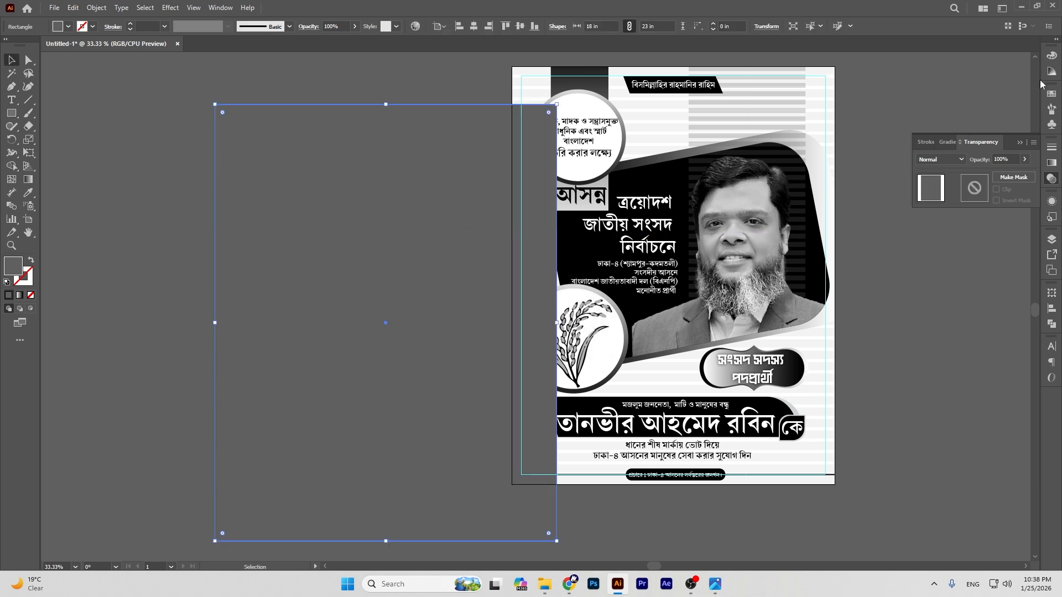
click(1054, 57)
click(929, 125)
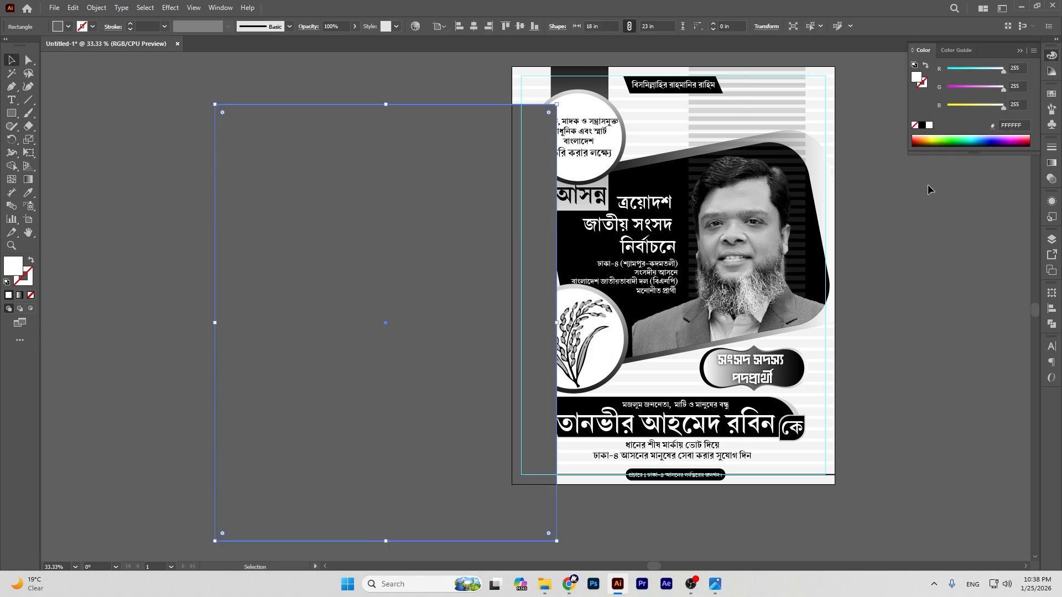
key(ctrl+shift+a)
drag(366, 161, 303, 123)
click(491, 78)
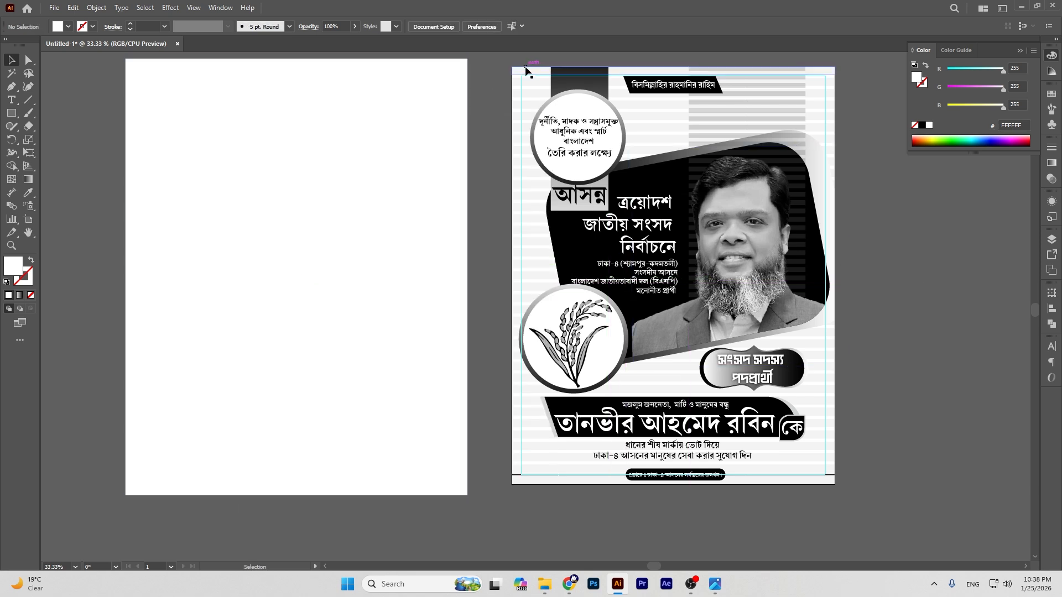
Step: Group the poster pieces and drag a copy onto the left artboard
click(514, 66)
drag(512, 63, 894, 515)
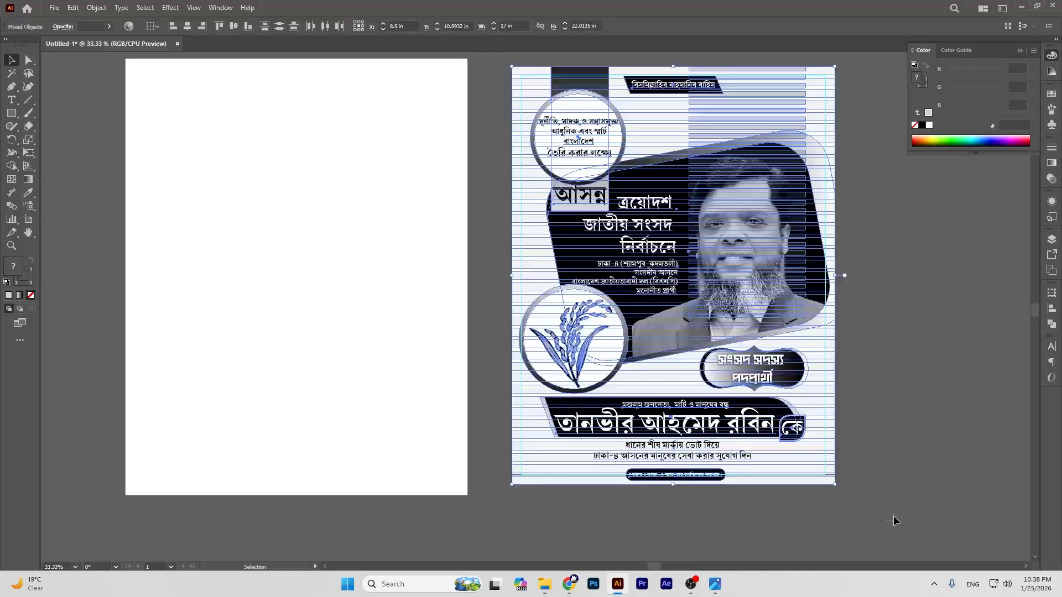
key(ctrl+g)
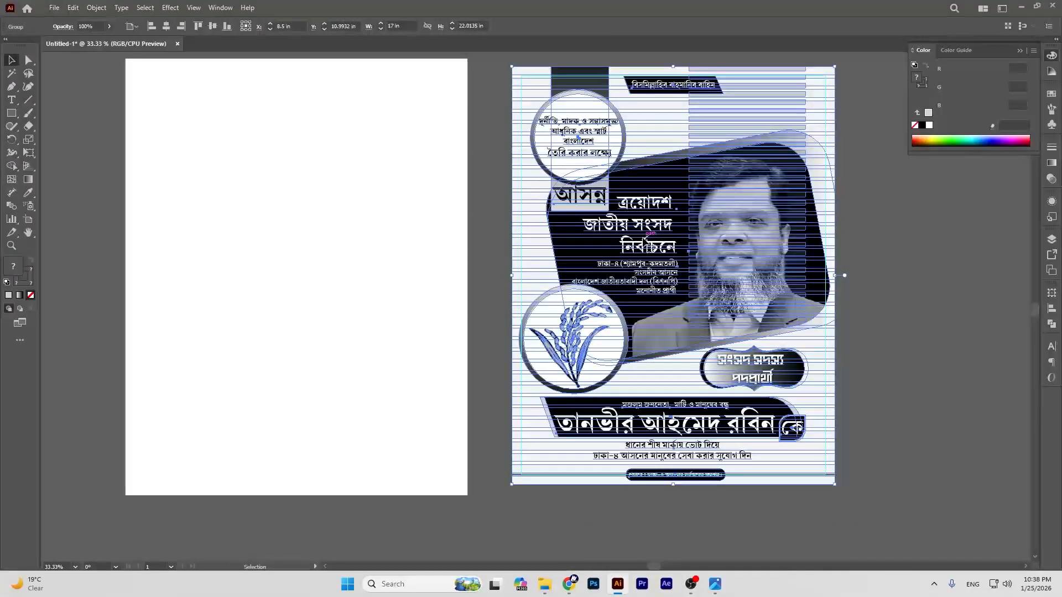
drag(658, 225, 291, 222)
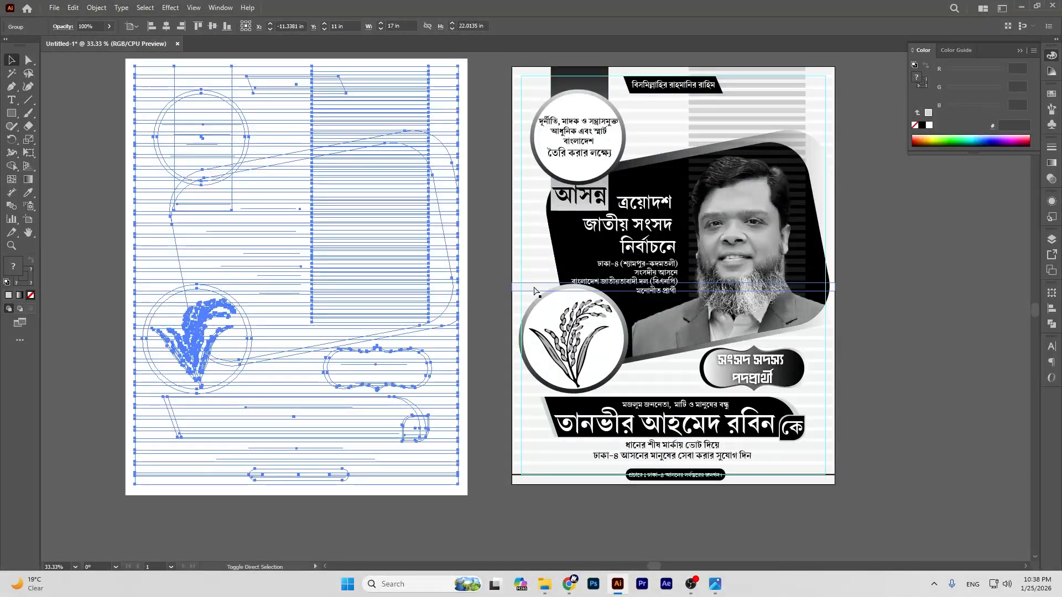
click(906, 269)
Step: Vertically centre the copied poster on the white backing and reposition them together
click(376, 140)
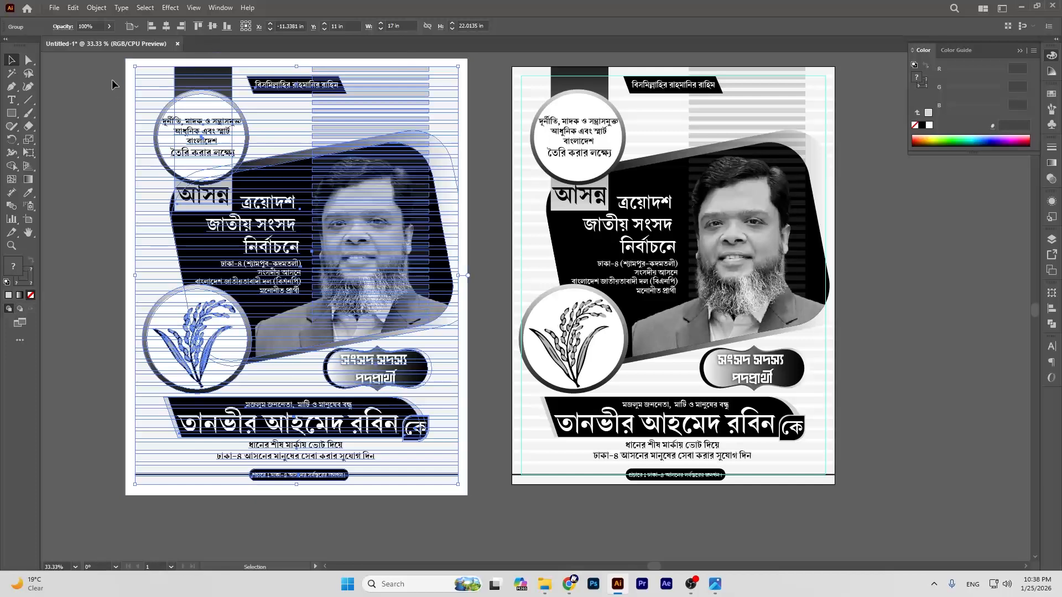
shift+click(129, 84)
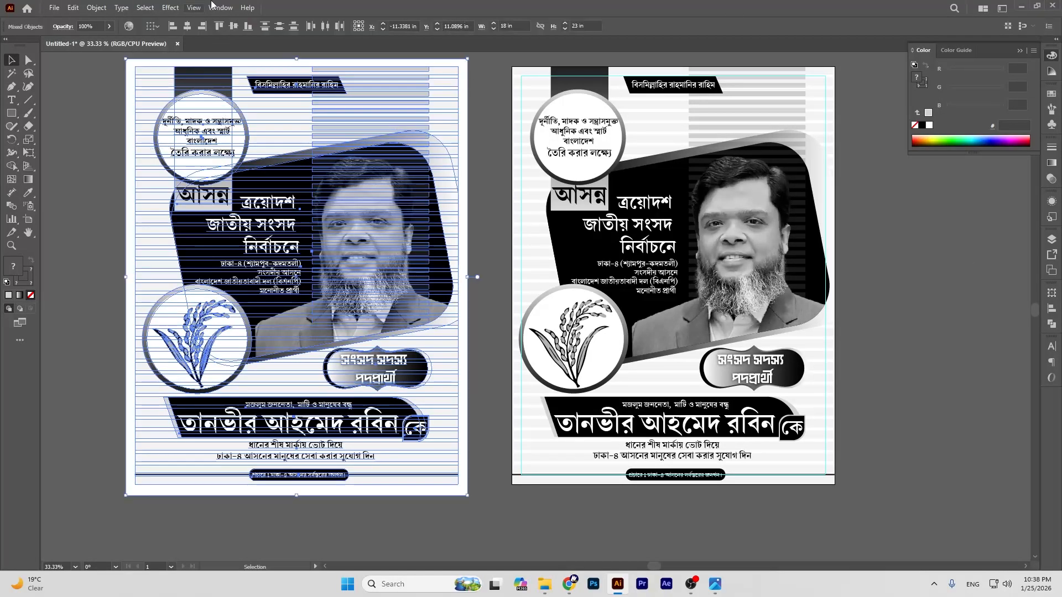
click(232, 26)
click(67, 211)
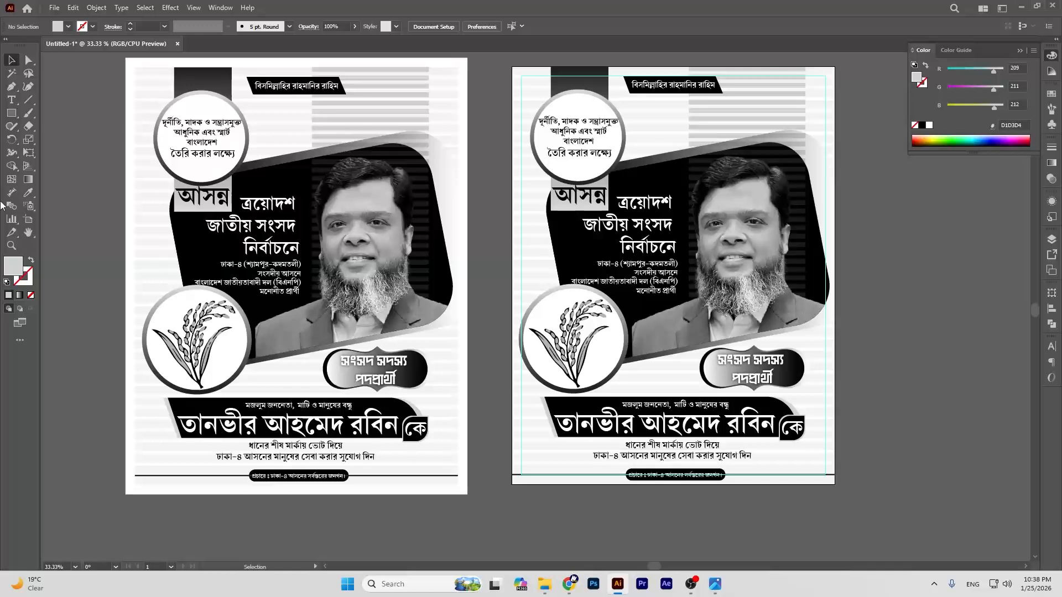
click(28, 233)
drag(182, 184, 454, 192)
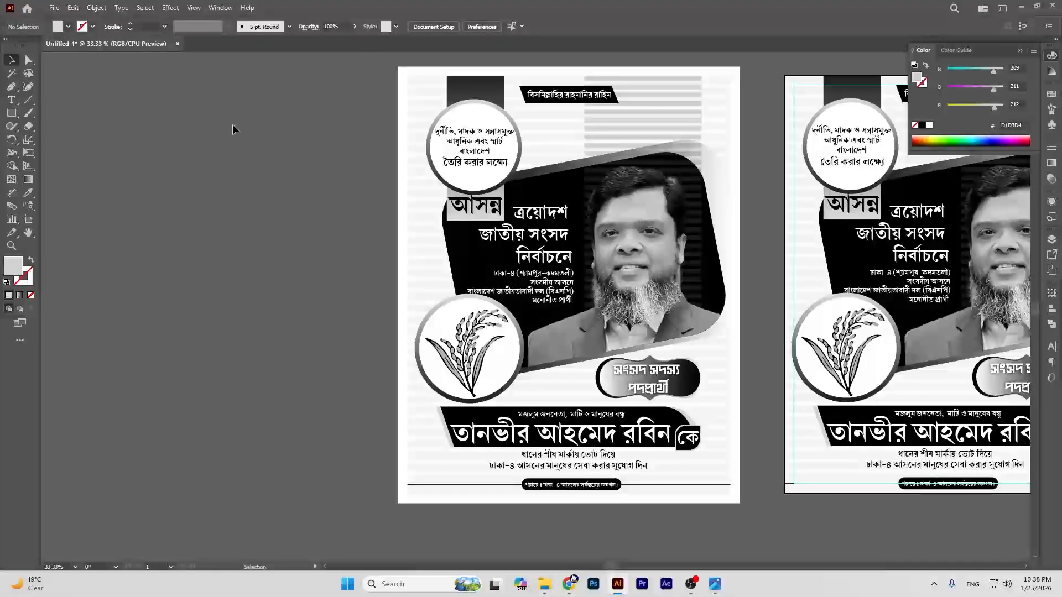
click(11, 60)
drag(554, 246, 410, 250)
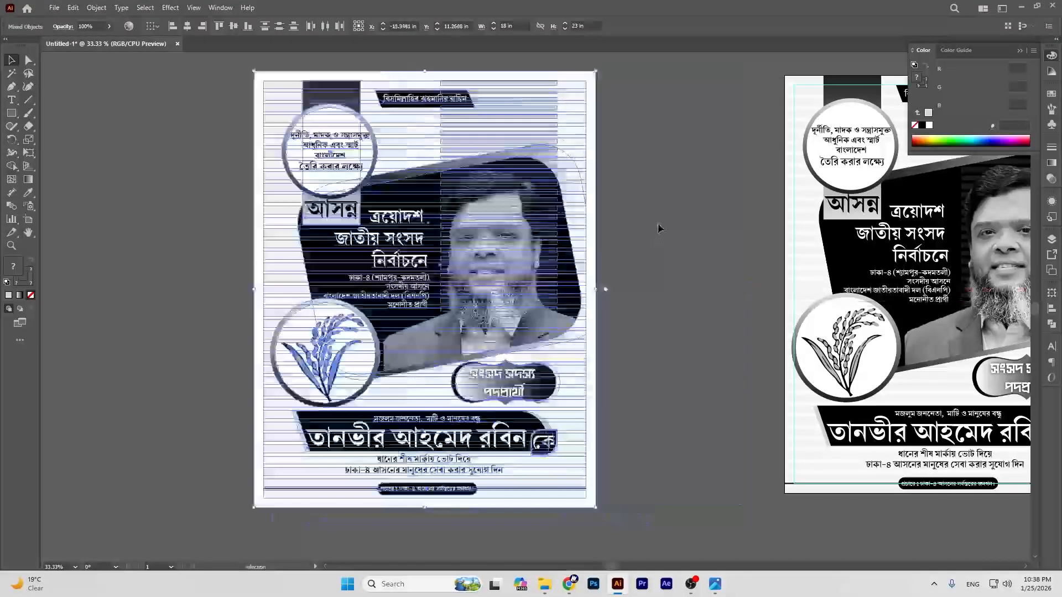
click(659, 228)
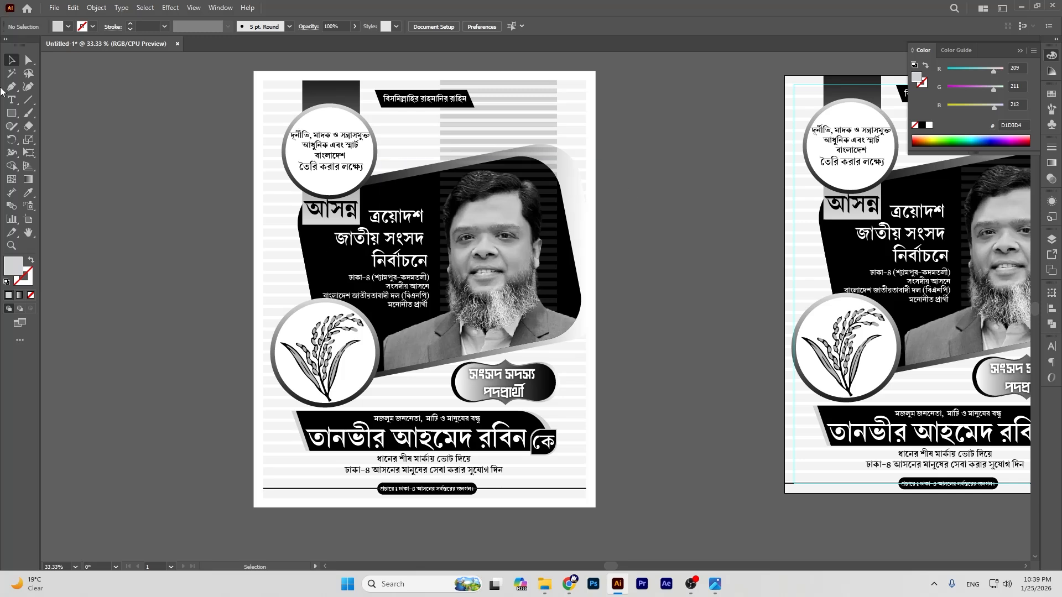
click(11, 113)
key(plus)
key(ctrl+equal)
key(ctrl+equal)
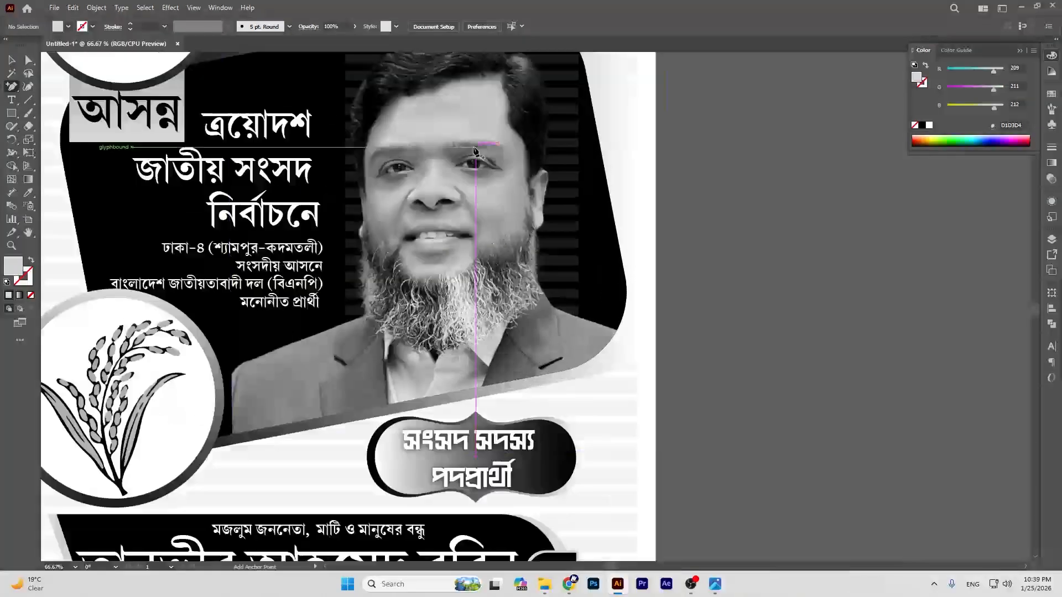
click(29, 231)
drag(84, 243, 556, 317)
click(11, 113)
mouse_move(443, 143)
mouse_down()
mouse_move(462, 155)
mouse_move(403, 159)
mouse_up()
key(v)
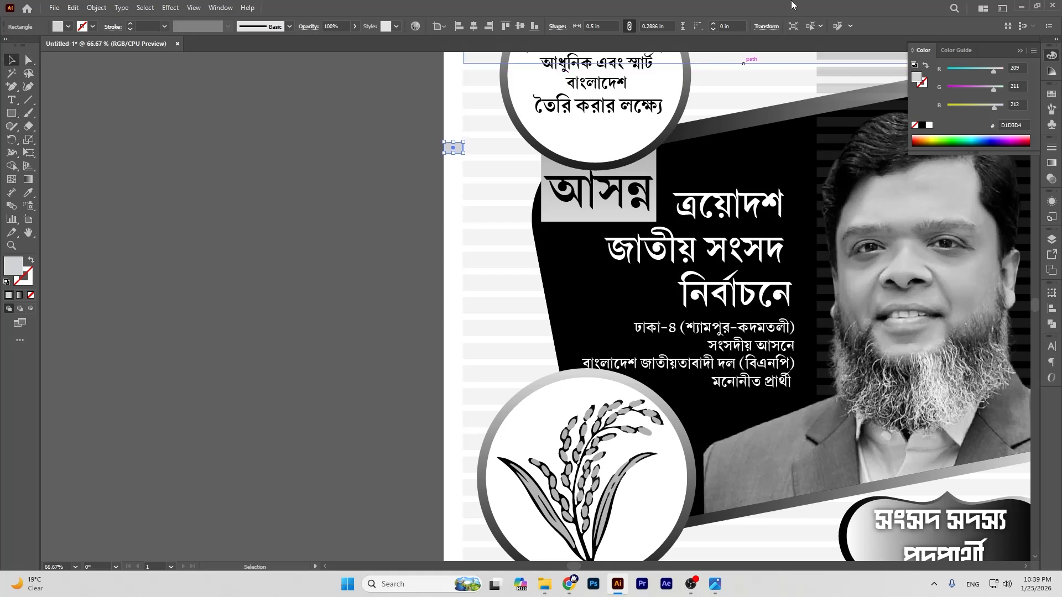
click(763, 27)
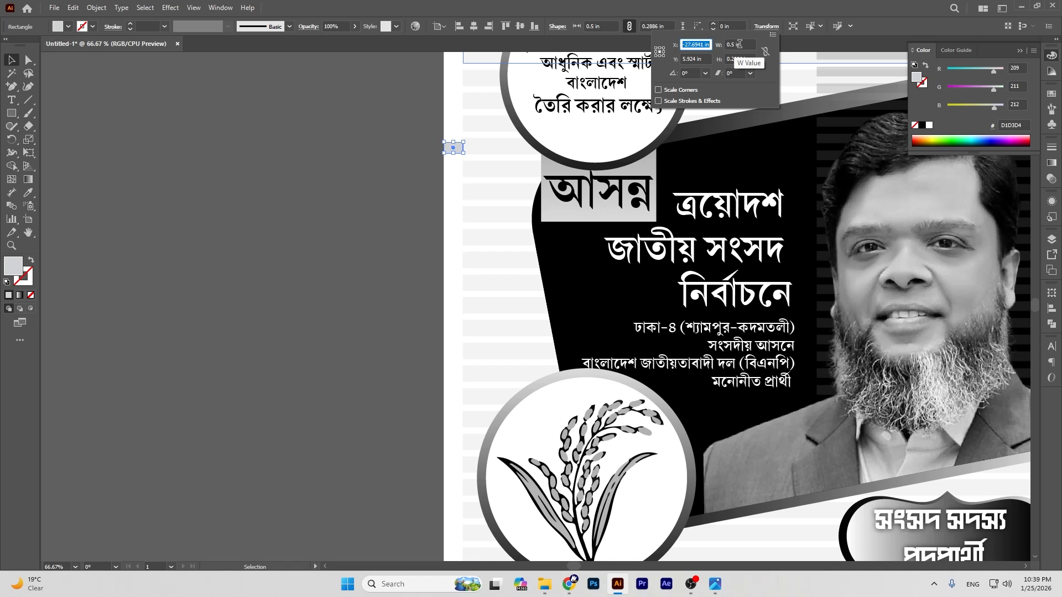
click(13, 58)
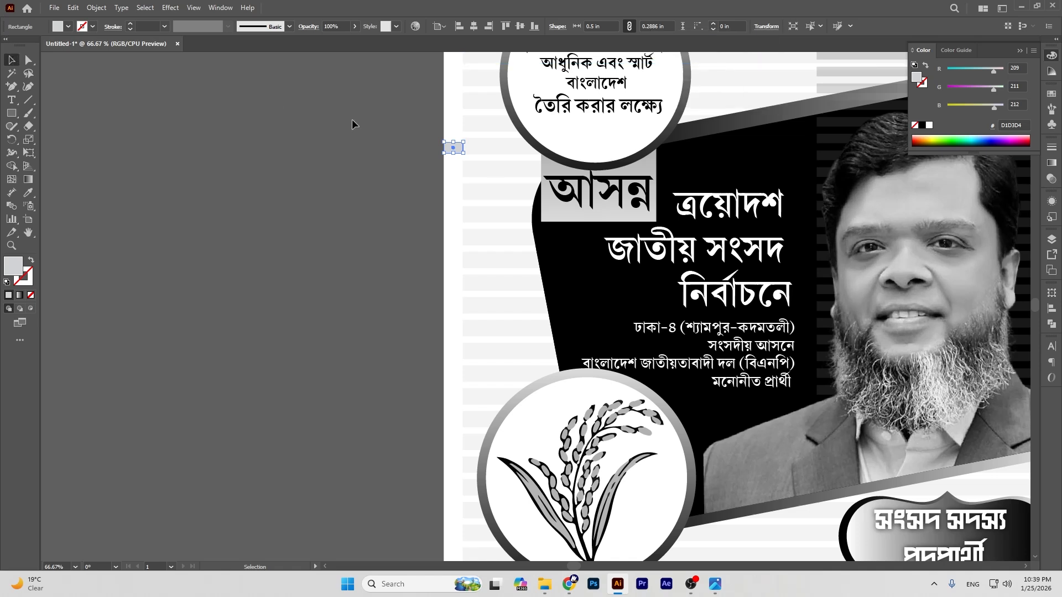
click(351, 118)
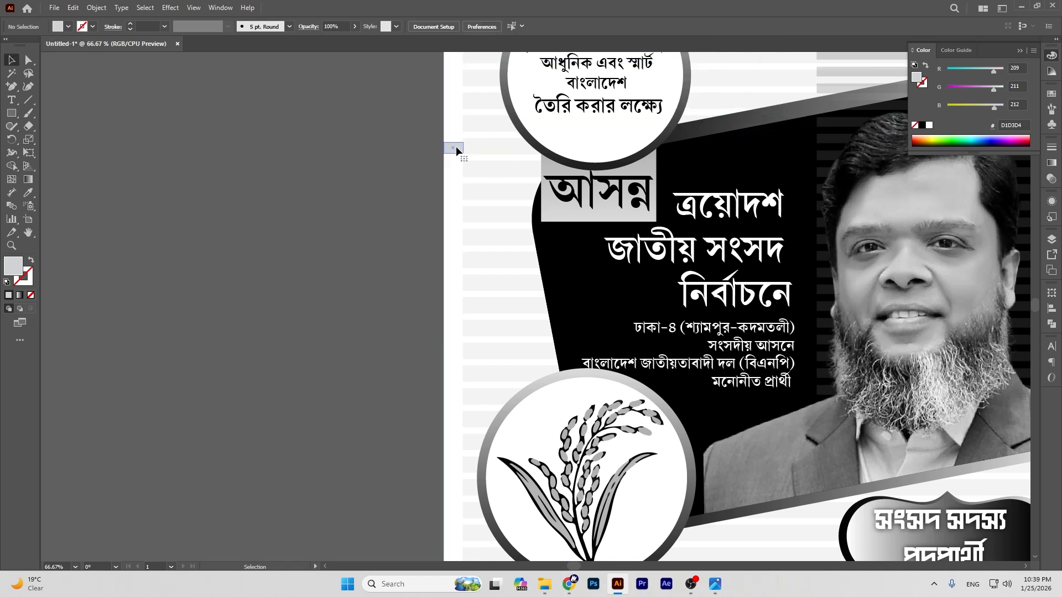
click(457, 150)
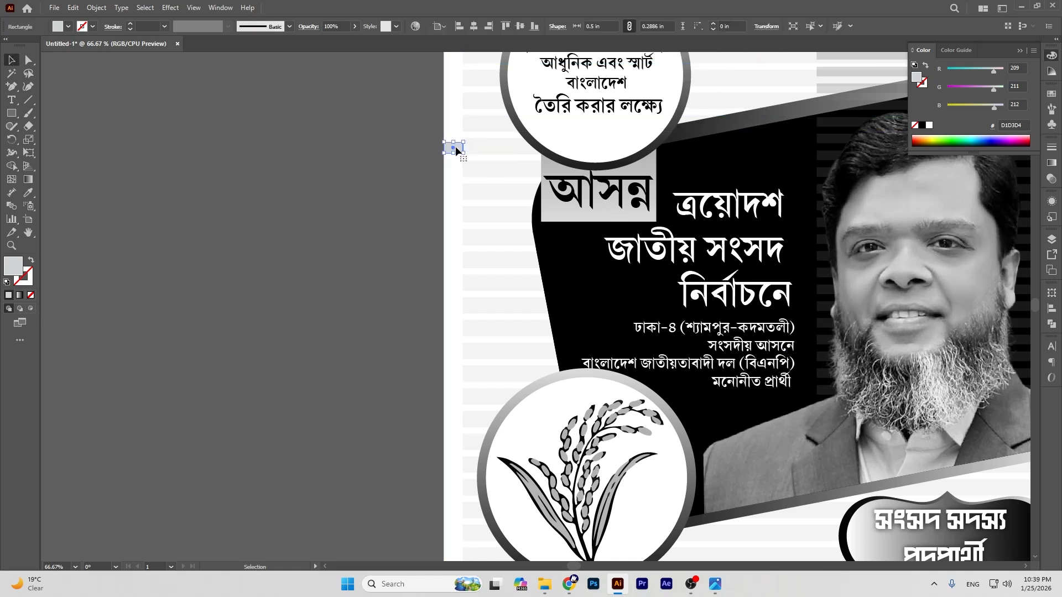
click(391, 196)
click(459, 148)
click(475, 150)
drag(456, 150, 457, 147)
click(392, 145)
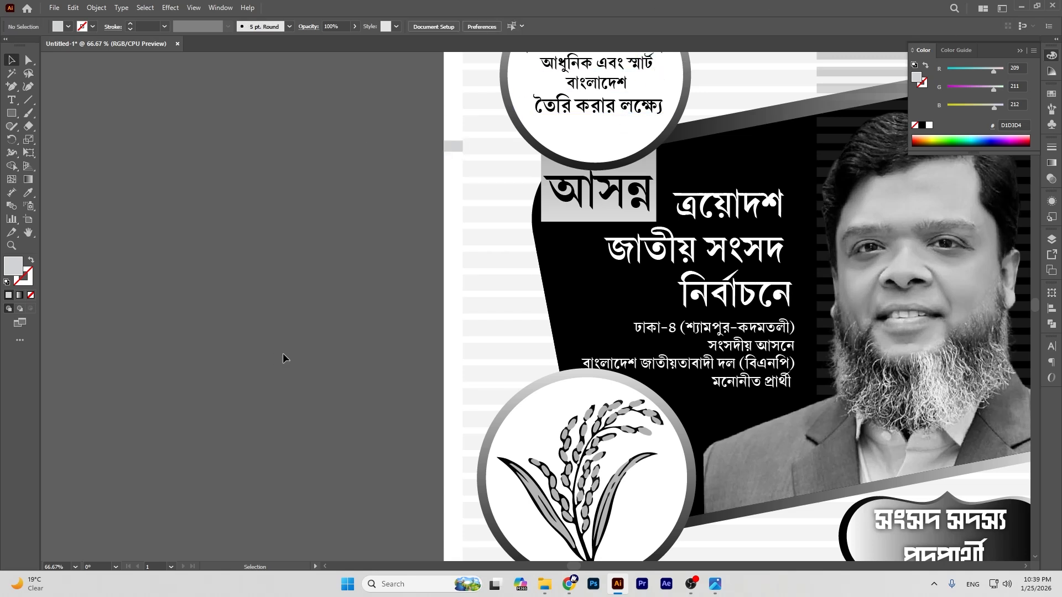
key(ctrl+minus)
key(ctrl+minus)
key(ctrl+minus)
key(ctrl+minus)
drag(553, 271, 451, 269)
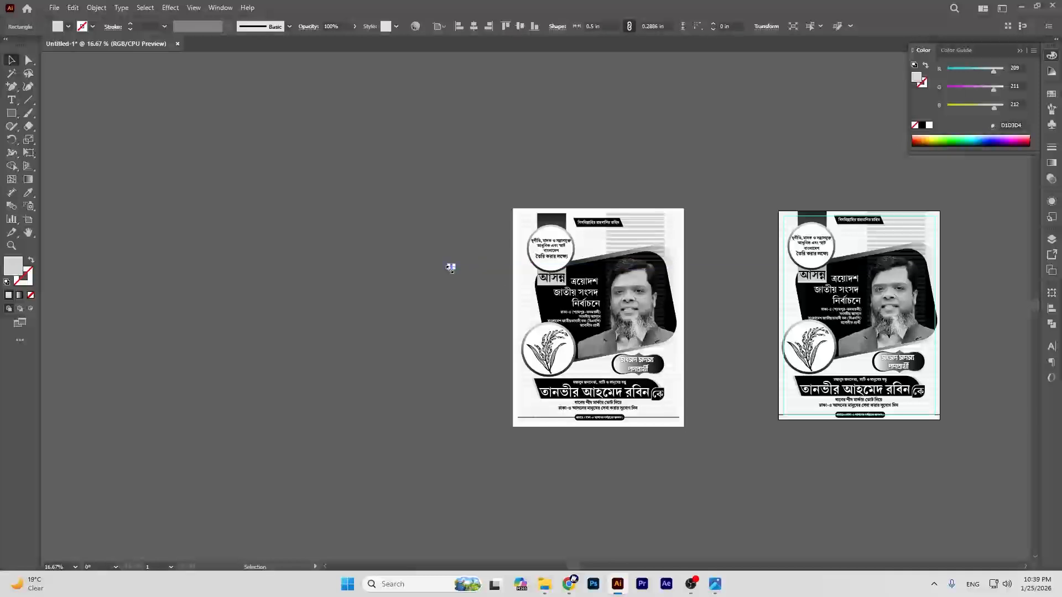
key(Delete)
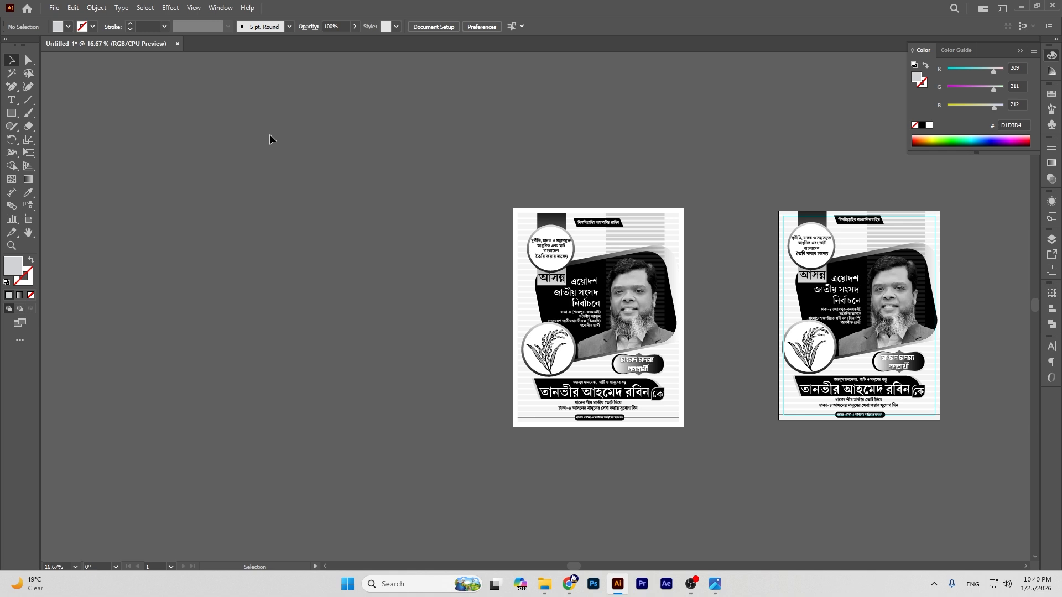
click(11, 99)
Step: Add a placeholder text object above the posters and scale it to about 448.7 pt
click(76, 102)
click(526, 136)
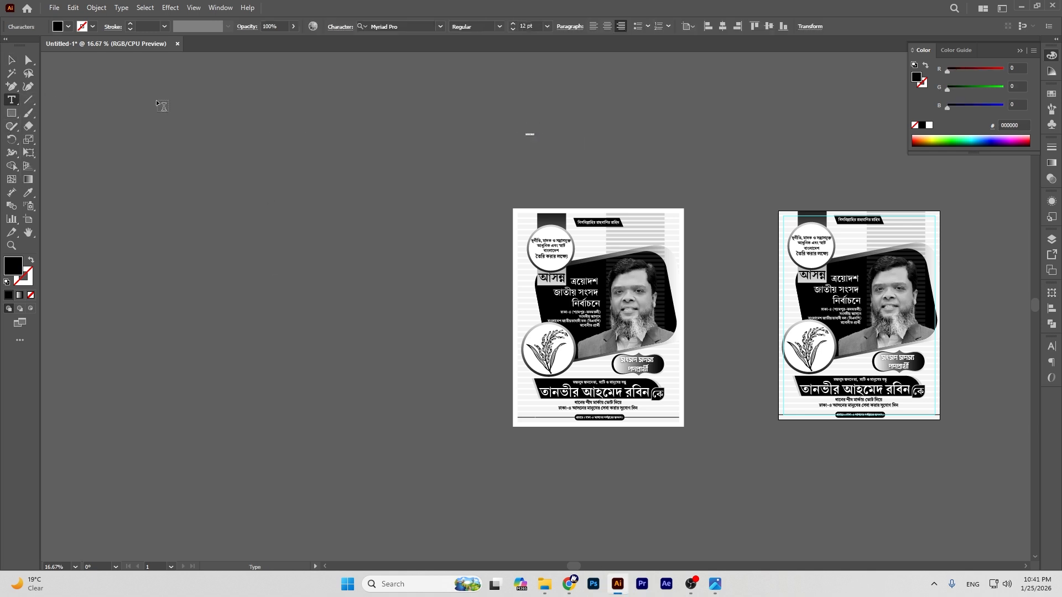
key(Escape)
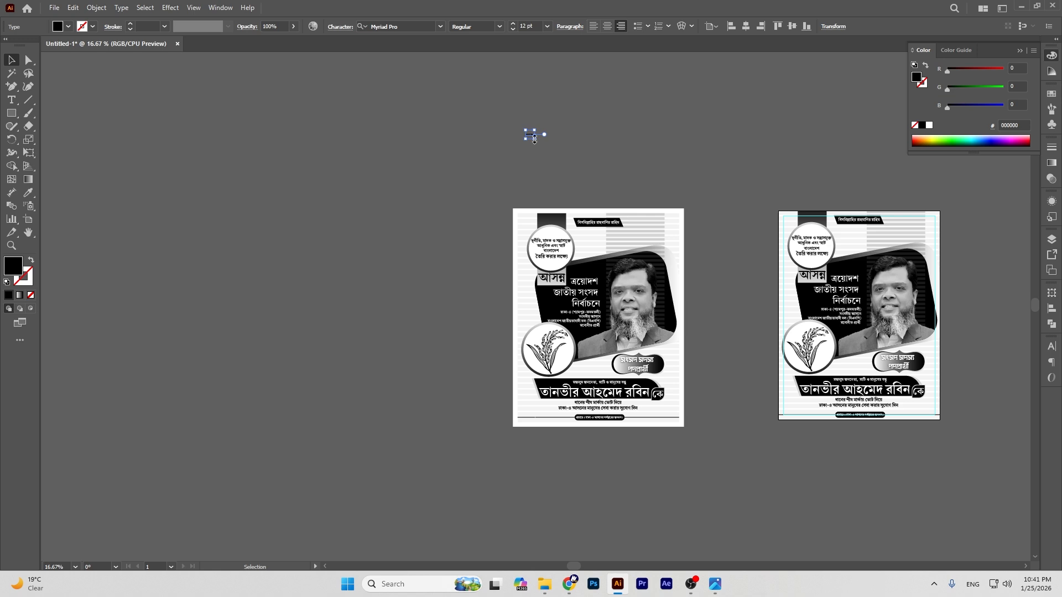
drag(534, 139, 706, 171)
drag(591, 128, 613, 140)
Step: Replace the placeholder with the contact phone number
double_click(595, 140)
key(ctrl+a)
key(BackSpace)
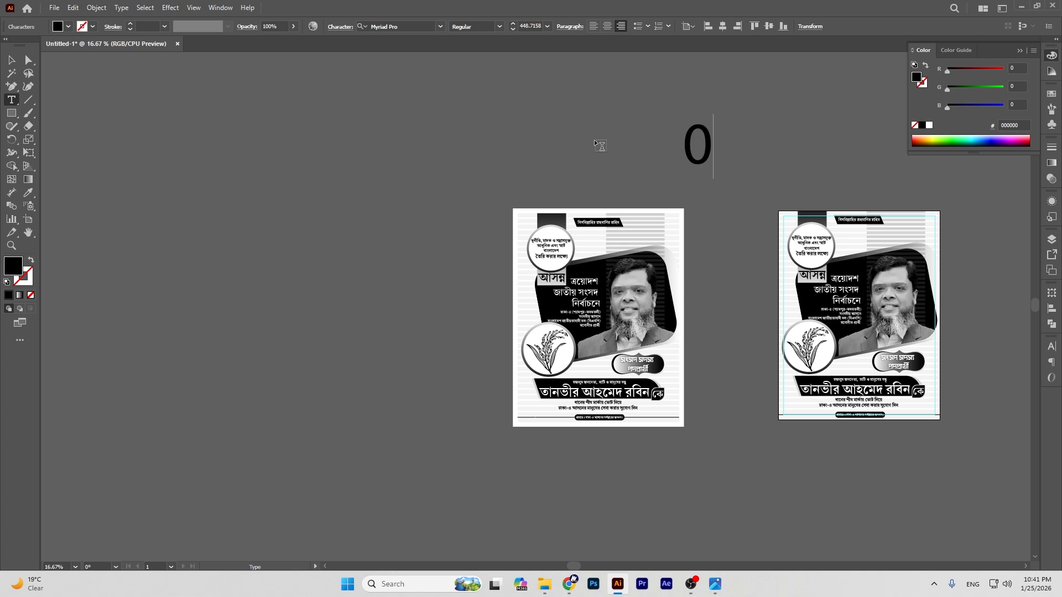
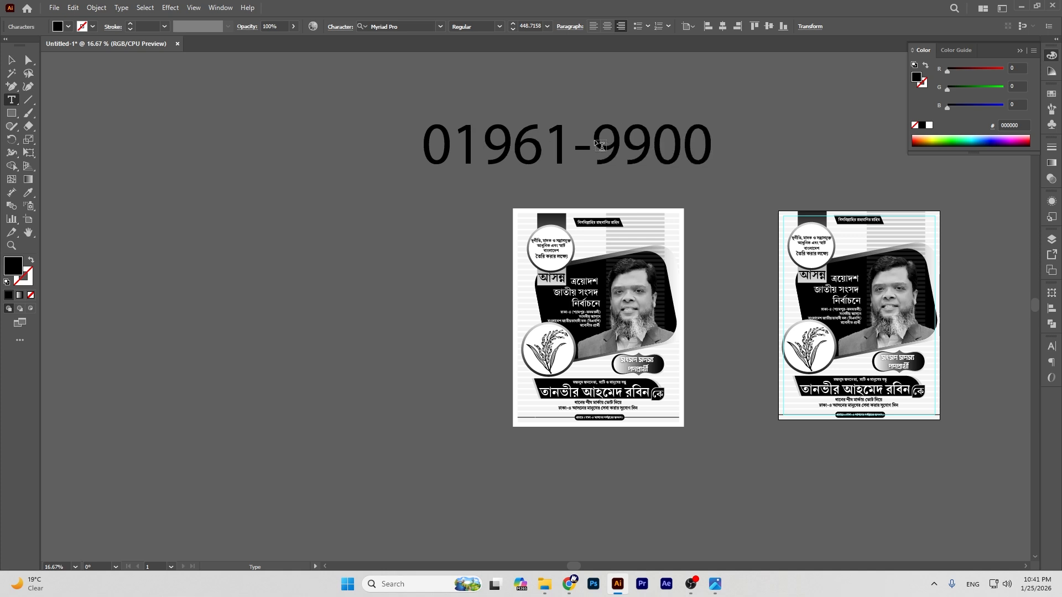
click(12, 62)
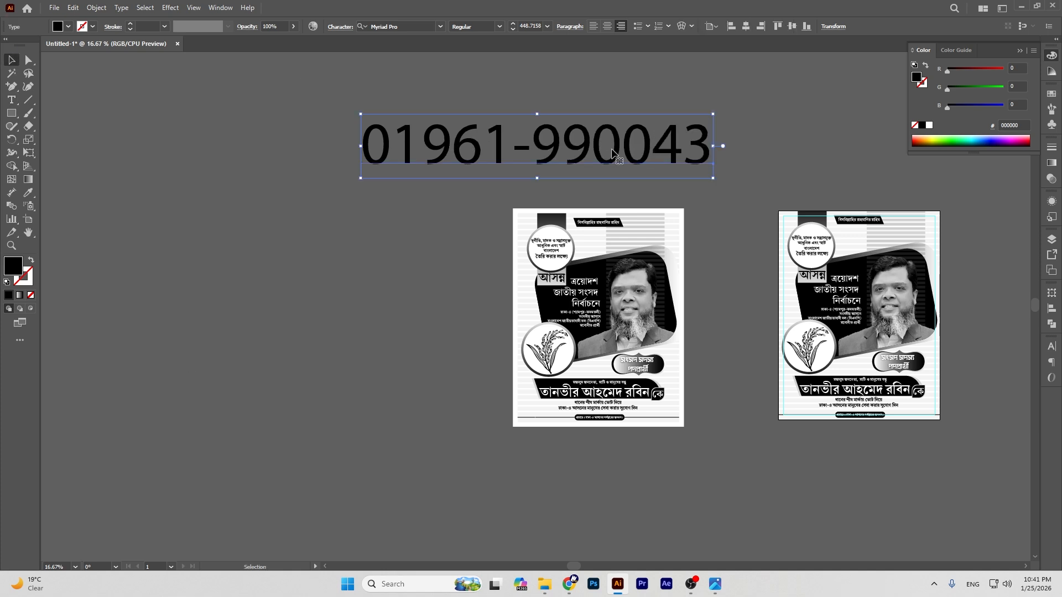
Step: Enlarge the phone number further and move it right, above both posters
drag(713, 178, 801, 195)
click(833, 159)
drag(676, 153, 813, 145)
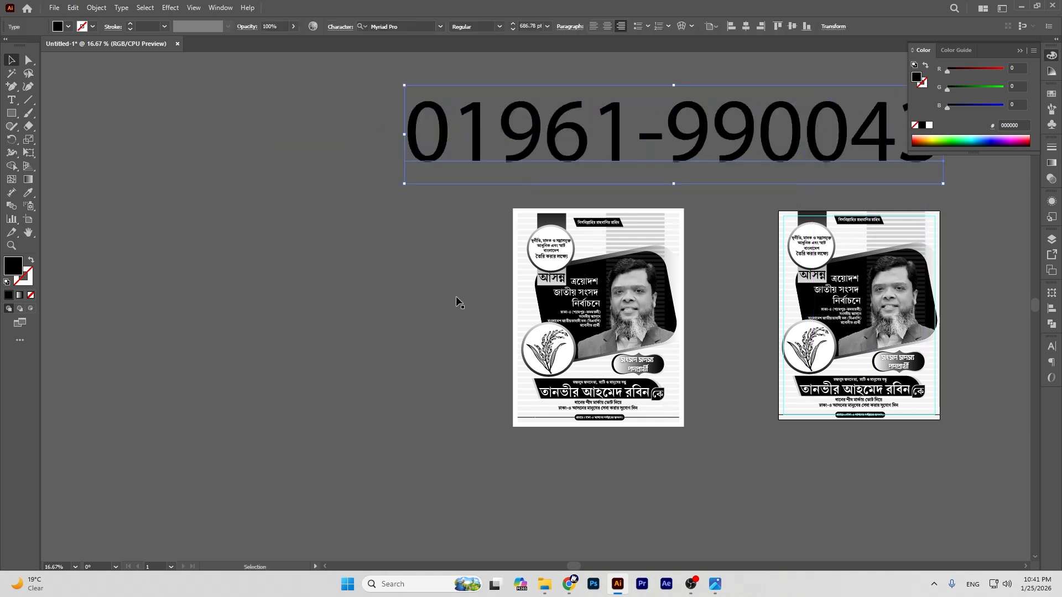
click(400, 278)
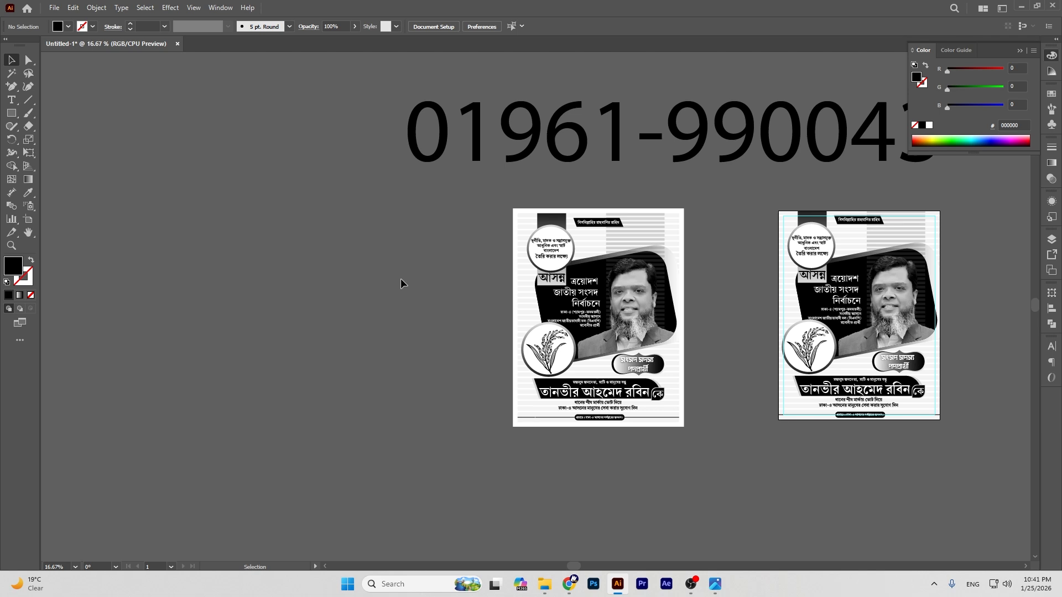
click(1051, 55)
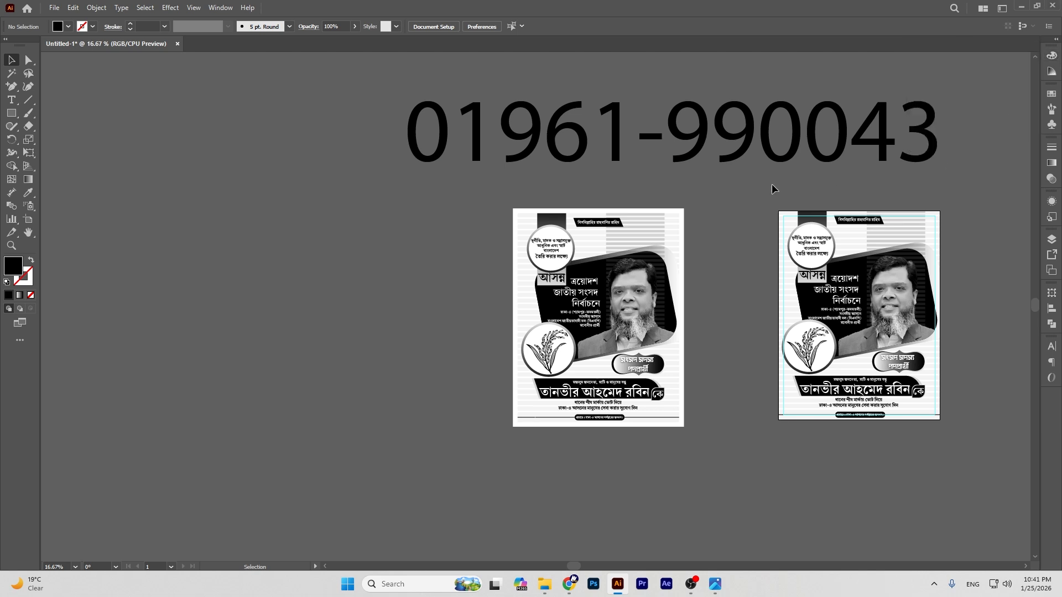